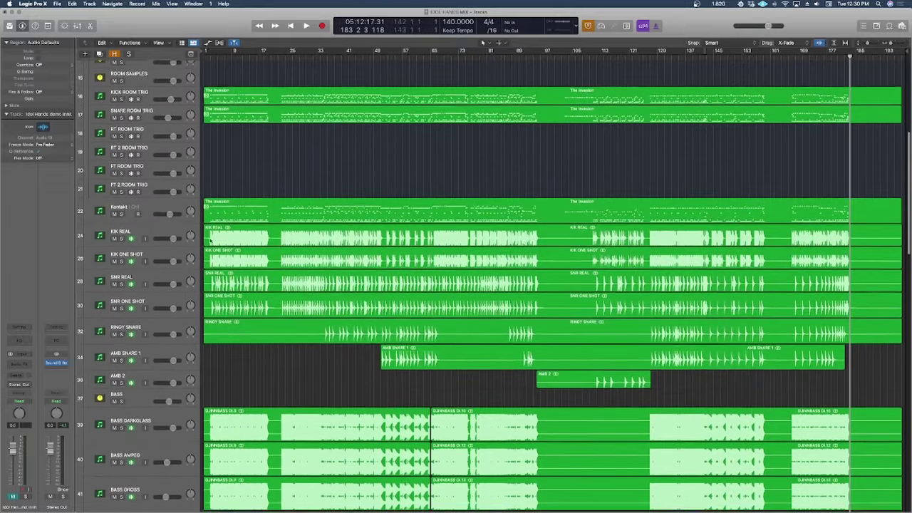
# Step: View the GGD Invasion kit in the Kontakt instrument on track 22 and close its window
pyautogui.click(375, 194)
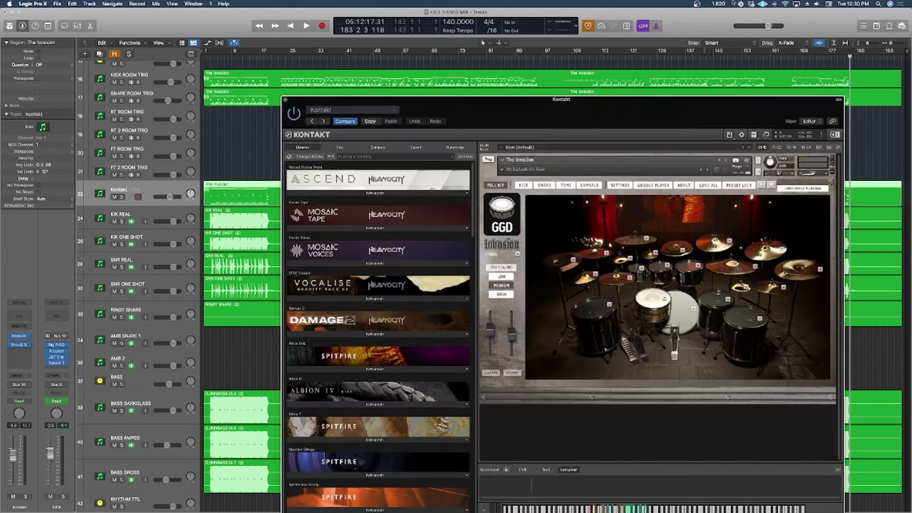
pyautogui.moveTo(511, 129); pyautogui.dragTo(517, 69)
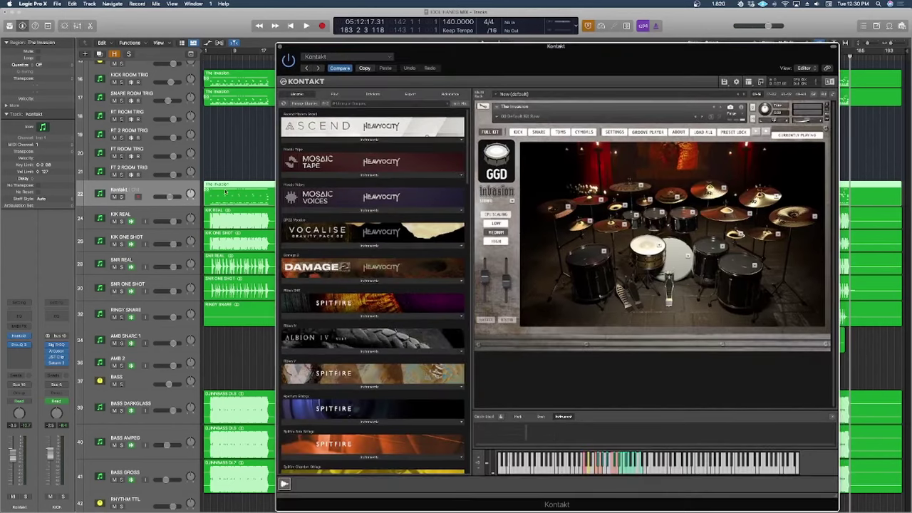
pyautogui.scroll(-4, 225, 191)
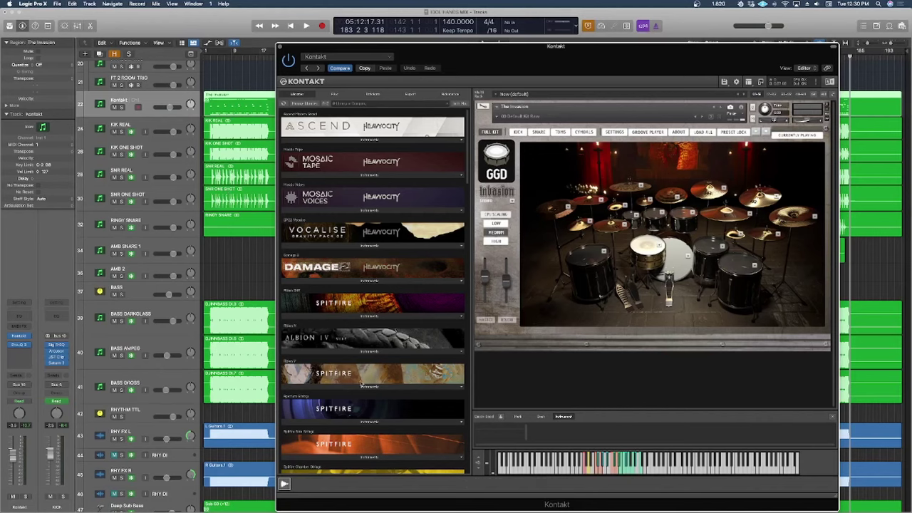
pyautogui.moveTo(506, 55); pyautogui.dragTo(456, 182)
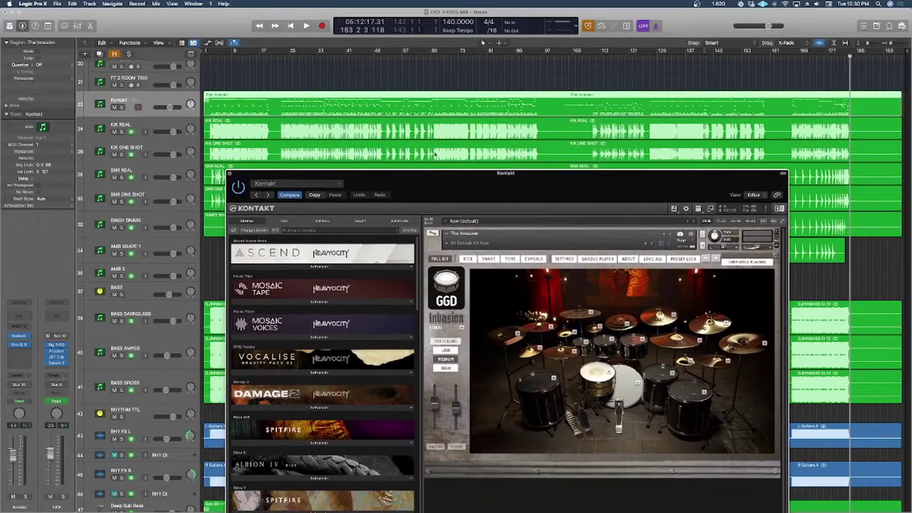
pyautogui.scroll(1, 340, 149)
pyautogui.click(232, 173)
# Step: Solo the DRUMS VCA track and audition it from bar 127, clearing the solo when finished
pyautogui.scroll(10, 231, 178)
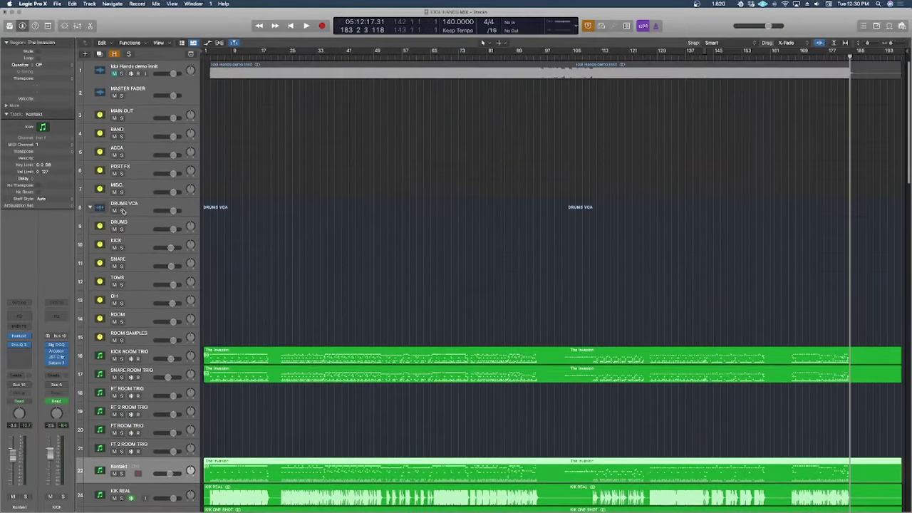
pyautogui.scroll(-8, 440, 249)
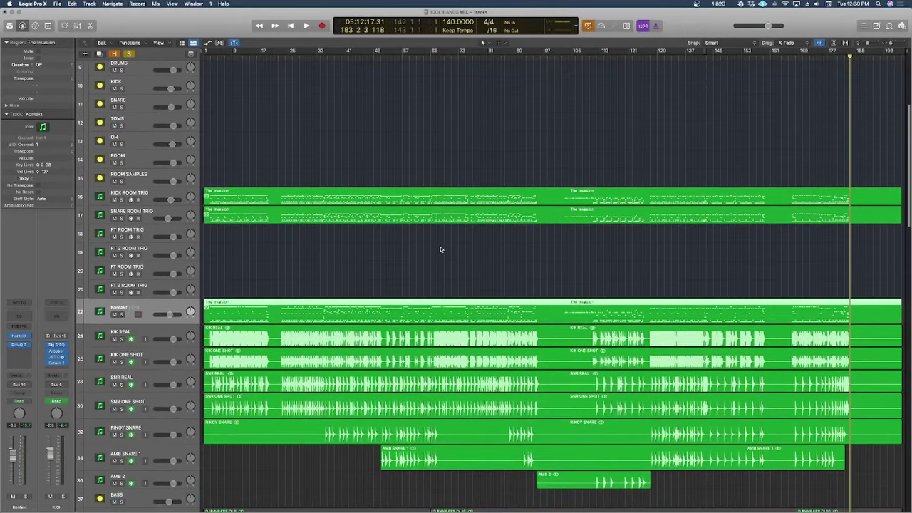
pyautogui.scroll(2, 554, 179)
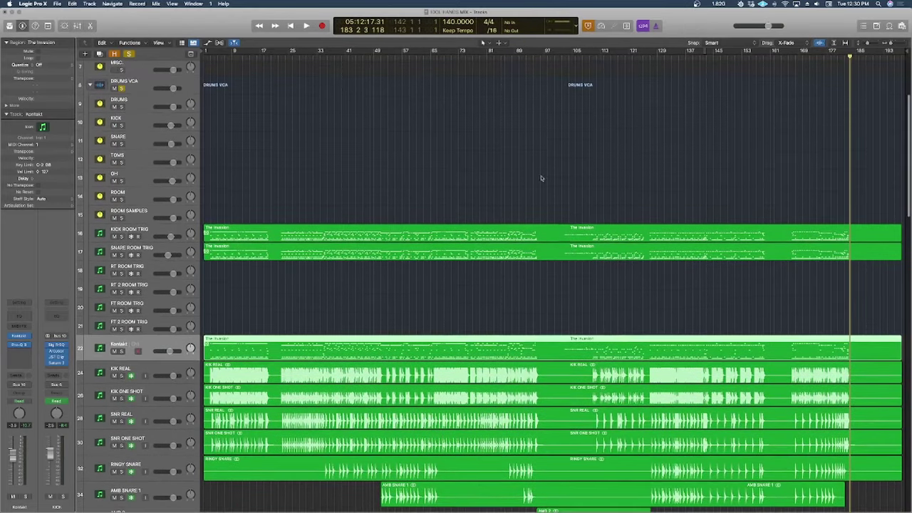
pyautogui.click(650, 57)
pyautogui.press('space')
pyautogui.press('space')
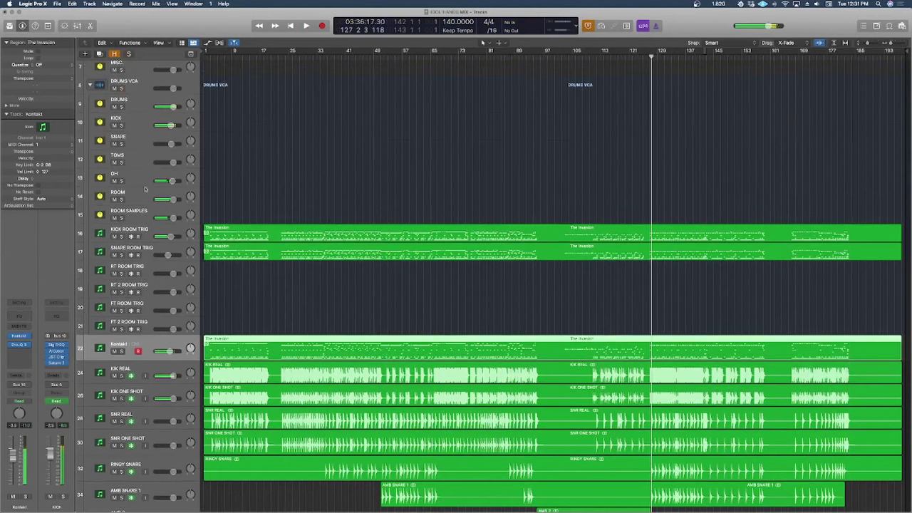
# Step: Select the DRUMS track and play the full mix from bar 127 to about bar 135
pyautogui.click(137, 105)
pyautogui.press('space')
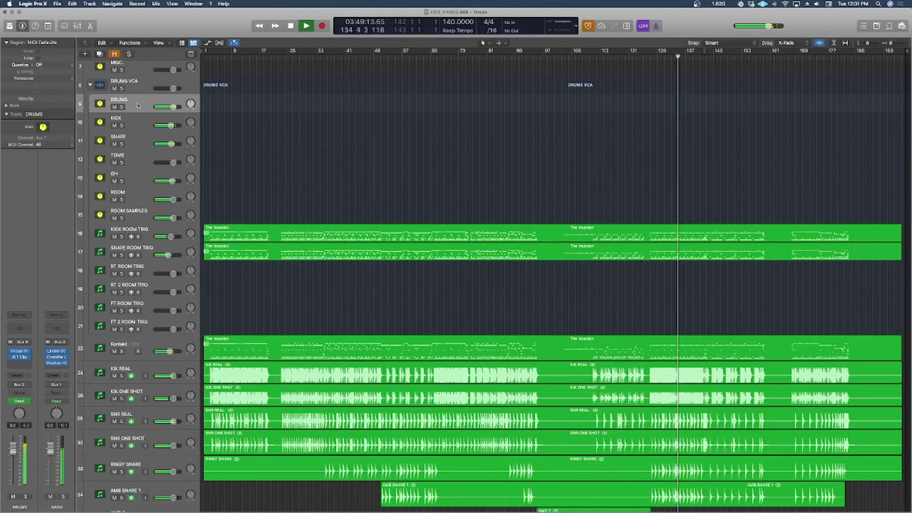
pyautogui.press('space')
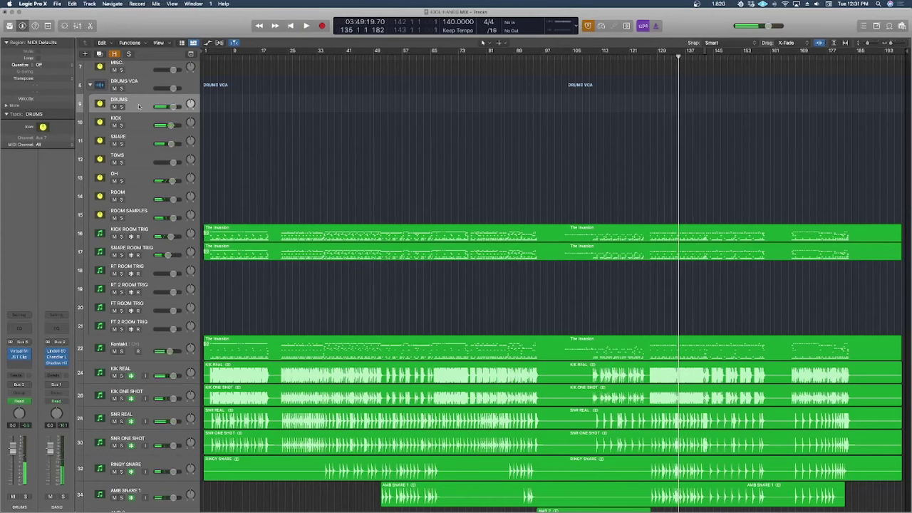
# Step: Solo the DRUMS track and look over the kick, snare and room regions around bar 135
pyautogui.click(122, 107)
pyautogui.scroll(-2, 439, 273)
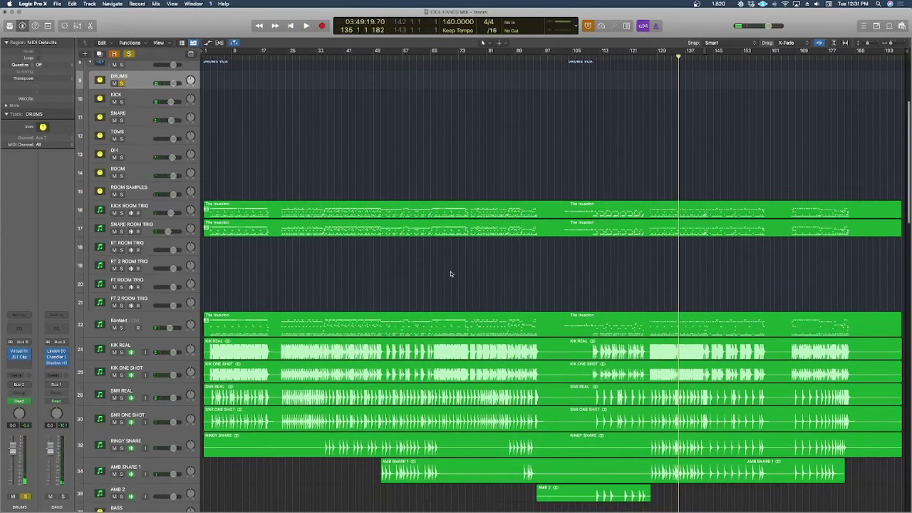
pyautogui.hscroll(5, 665, 243)
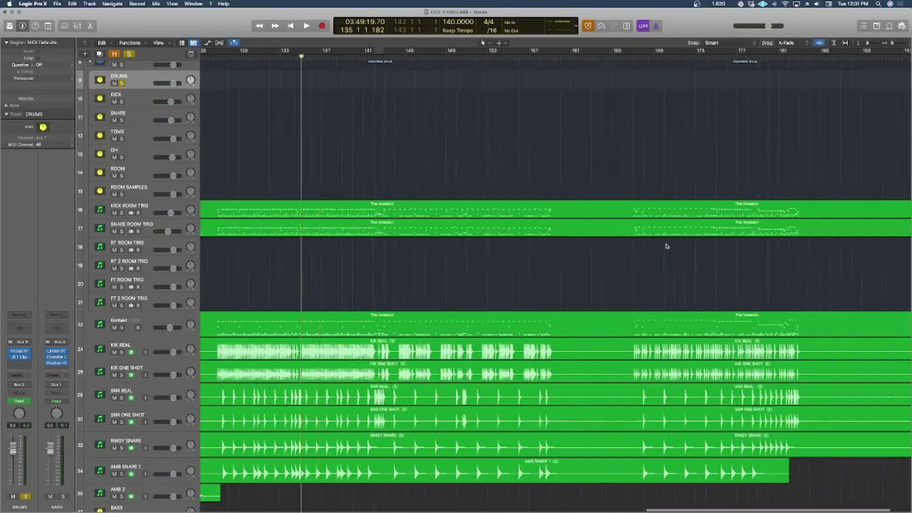
pyautogui.scroll(-5, 665, 244)
pyautogui.scroll(3, 667, 246)
pyautogui.scroll(-3, 668, 247)
pyautogui.scroll(6, 667, 247)
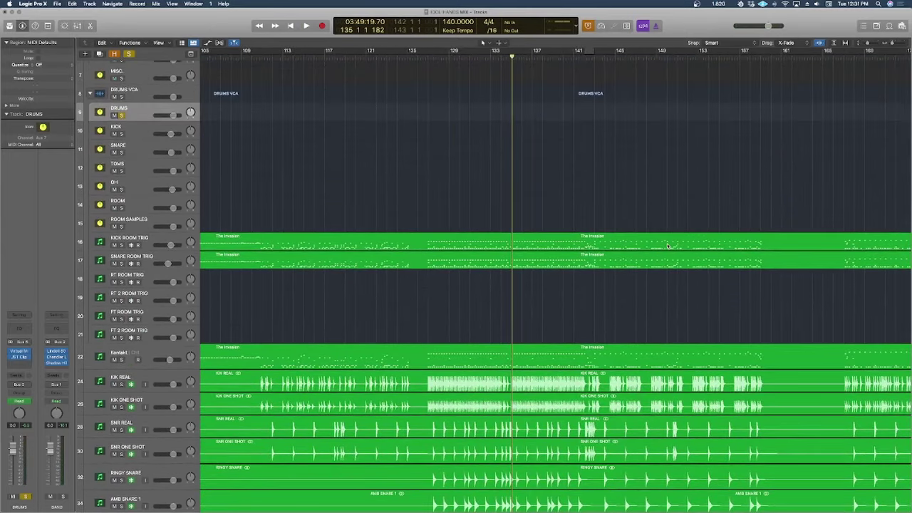
pyautogui.scroll(-5, 542, 271)
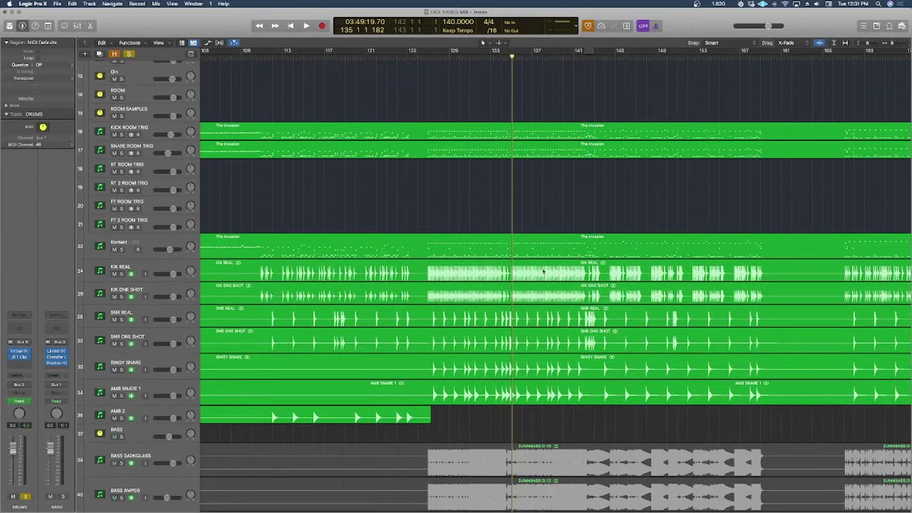
pyautogui.scroll(4, 544, 267)
pyautogui.scroll(3, 548, 268)
pyautogui.hscroll(-10, 550, 270)
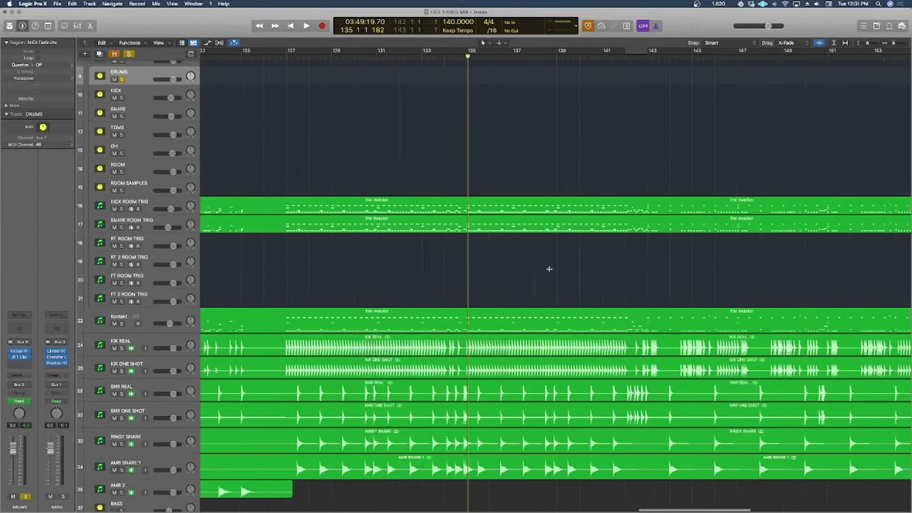
pyautogui.hscroll(8, 551, 271)
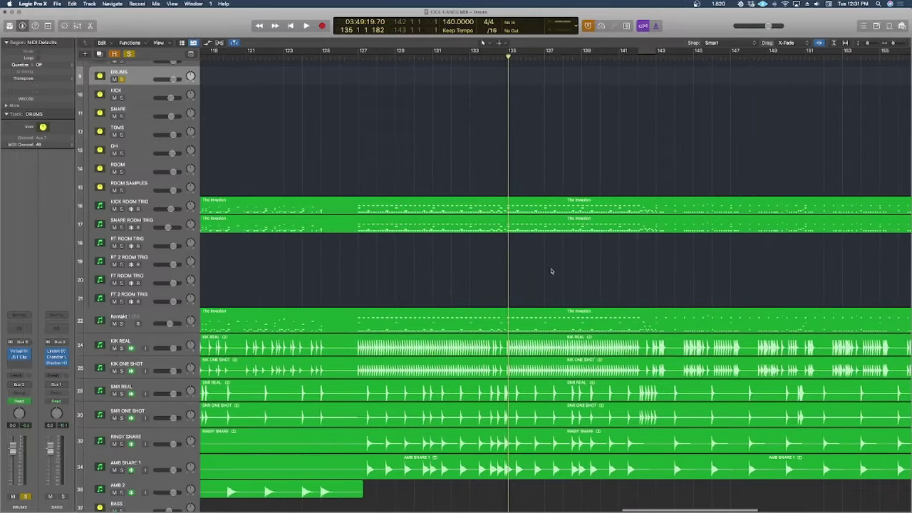
# Step: Play the soloed drums from bar 127 to about bar 135
pyautogui.click(363, 50)
pyautogui.hscroll(3, 473, 140)
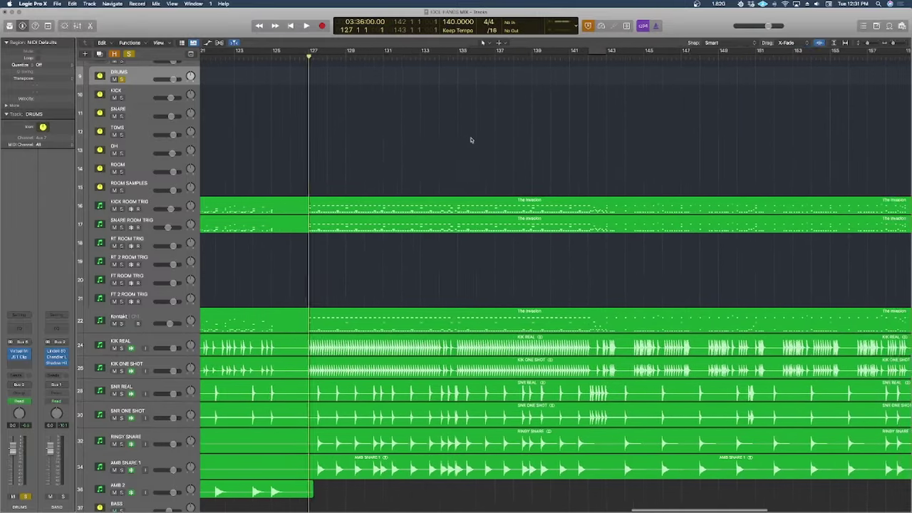
pyautogui.scroll(-2, 464, 150)
pyautogui.scroll(2, 459, 156)
pyautogui.scroll(-1, 459, 155)
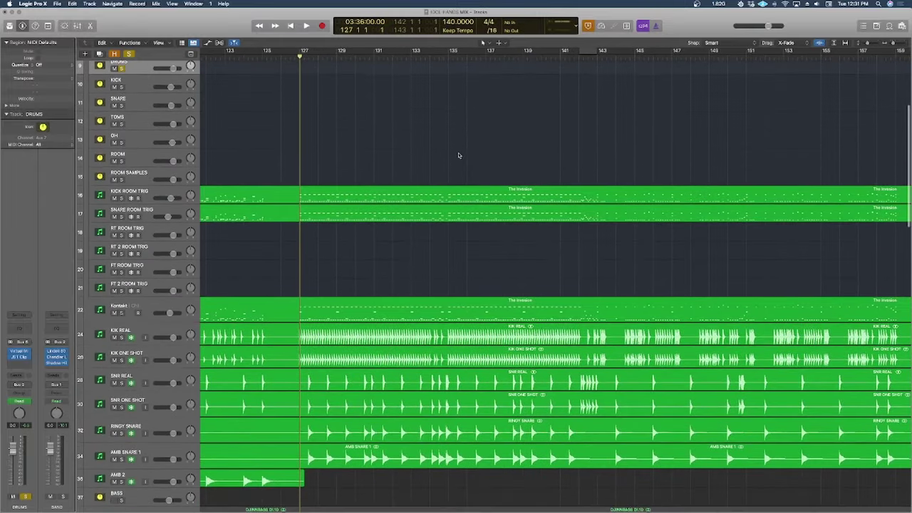
pyautogui.press('space')
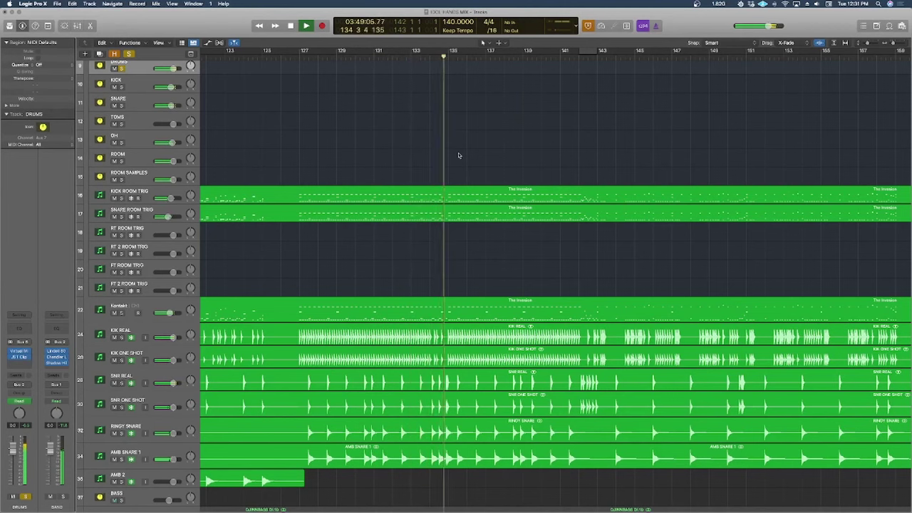
pyautogui.press('space')
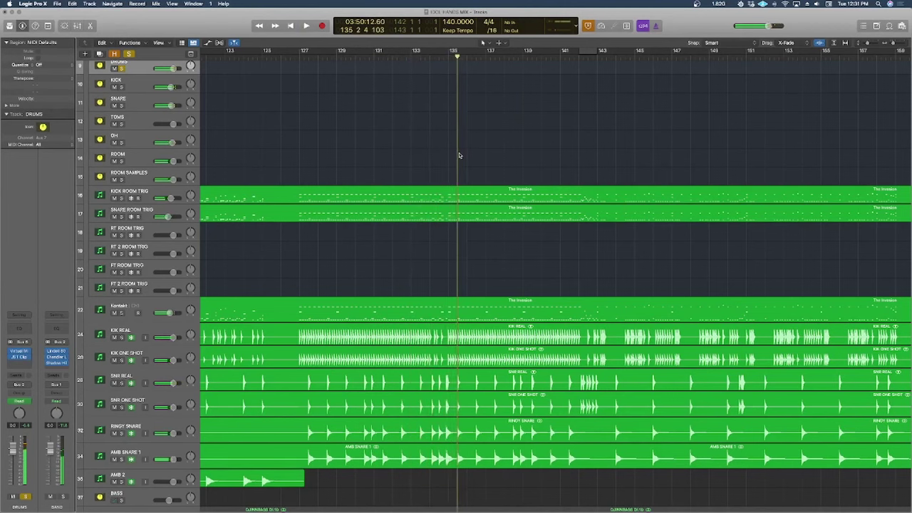
# Step: Turn off the solo on the DRUMS track
pyautogui.scroll(2, 459, 156)
pyautogui.scroll(-4, 459, 156)
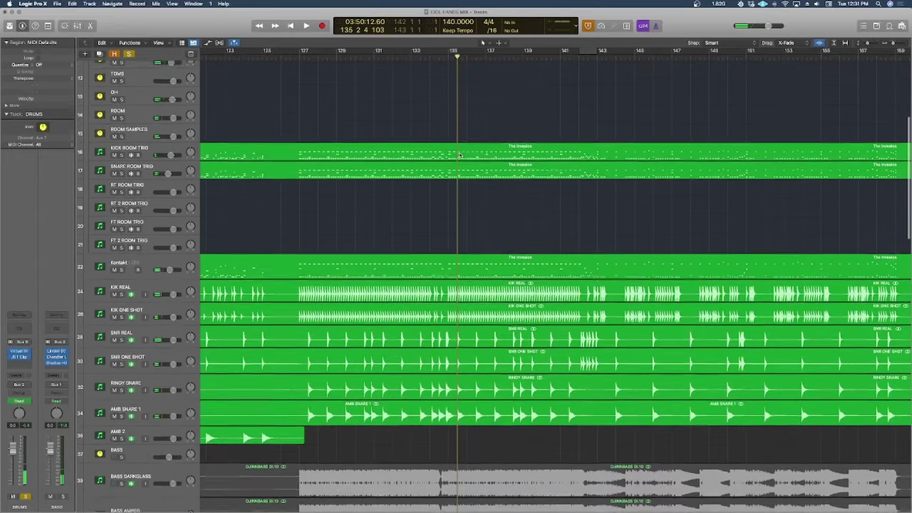
pyautogui.hscroll(-1, 405, 181)
pyautogui.hscroll(4, 408, 179)
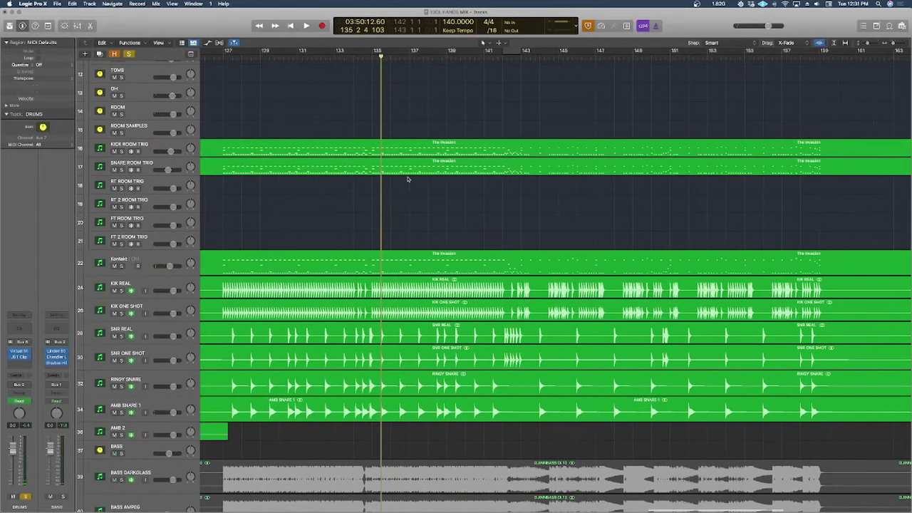
pyautogui.hscroll(-6, 407, 179)
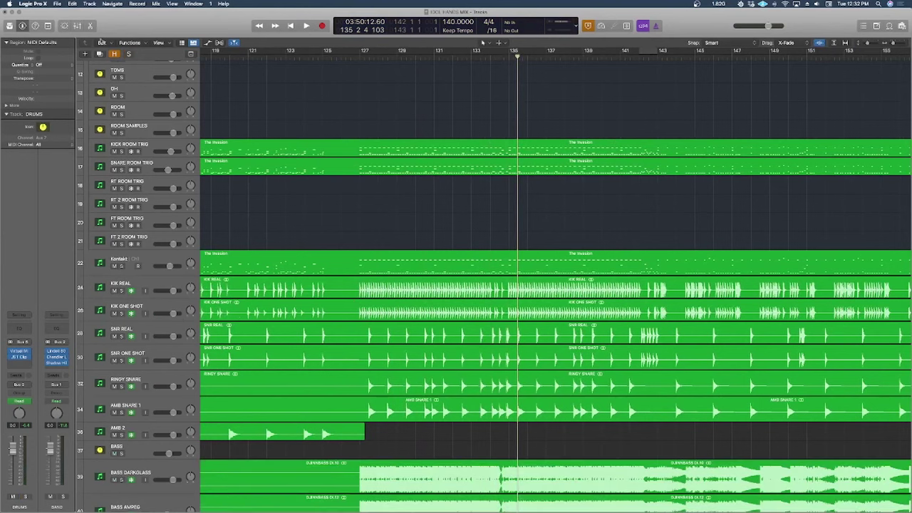
# Step: Show the mixer and view the SoundID Reference plug-in on the Stereo Out, postponing its update and closing it
pyautogui.click(77, 25)
pyautogui.hscroll(20, 437, 509)
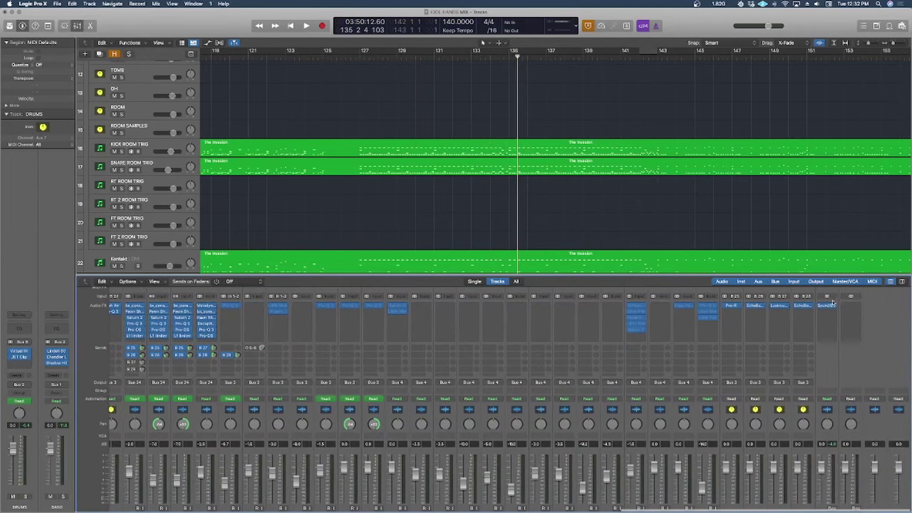
pyautogui.click(828, 306)
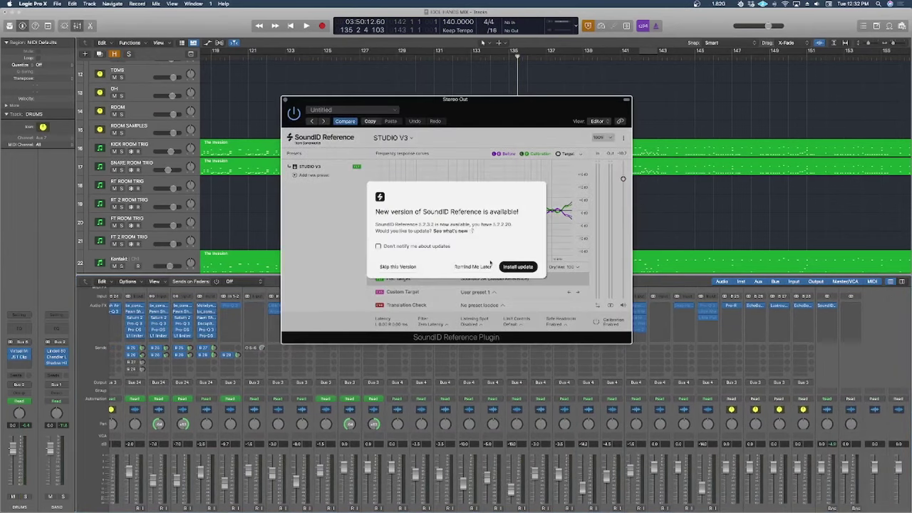
pyautogui.click(471, 266)
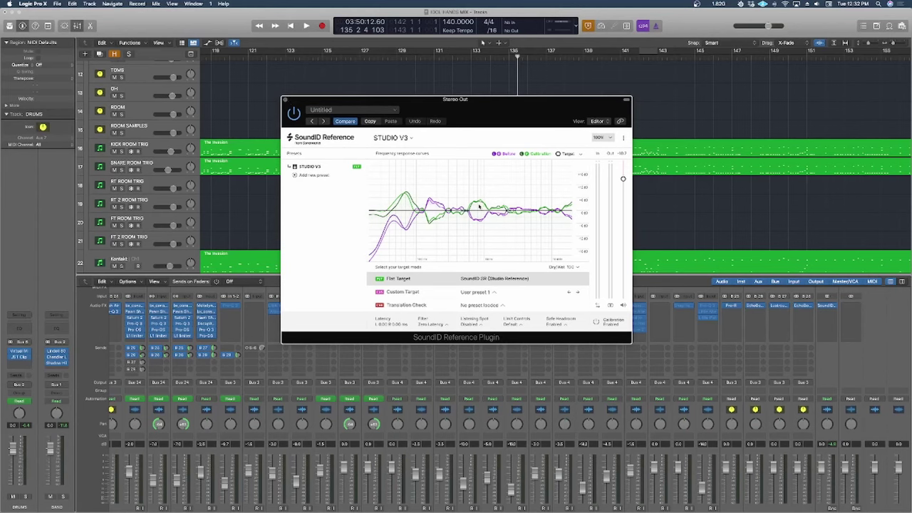
pyautogui.click(286, 101)
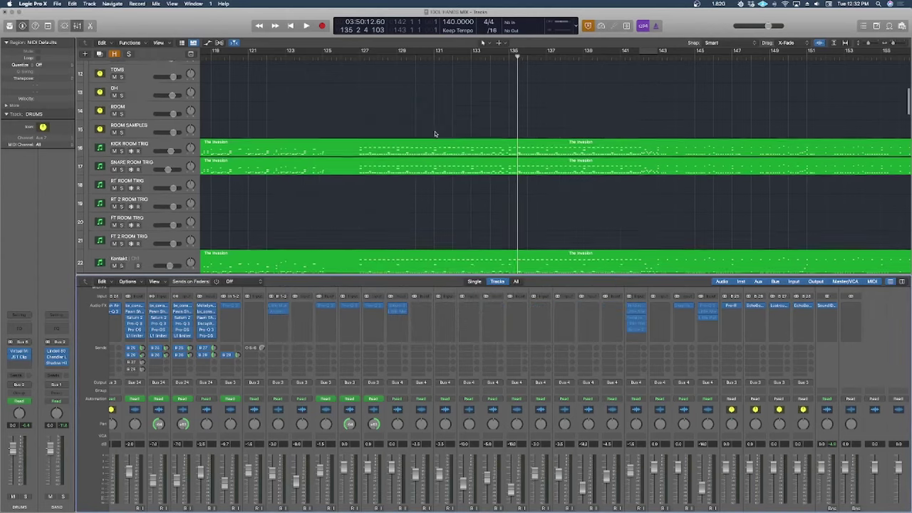
# Step: Move the playhead to the start of bar 127
pyautogui.scroll(-5, 435, 134)
pyautogui.scroll(5, 434, 134)
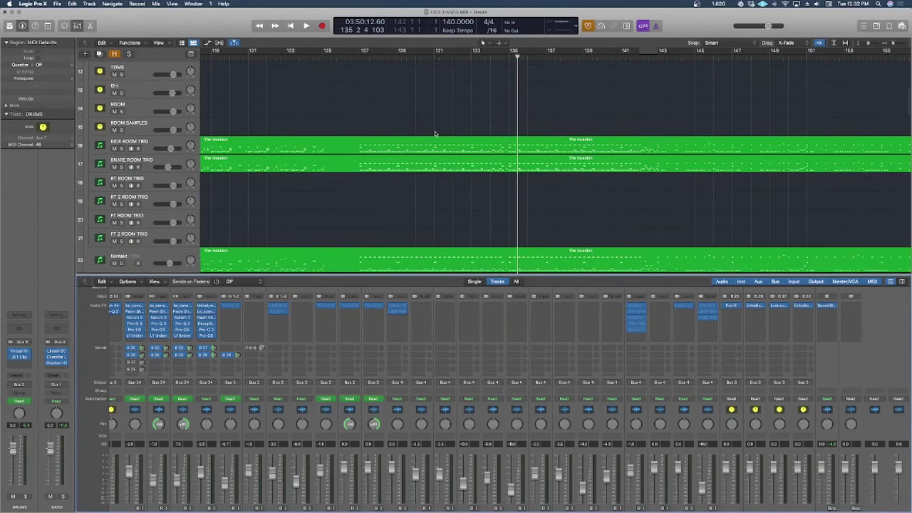
pyautogui.scroll(-10, 434, 134)
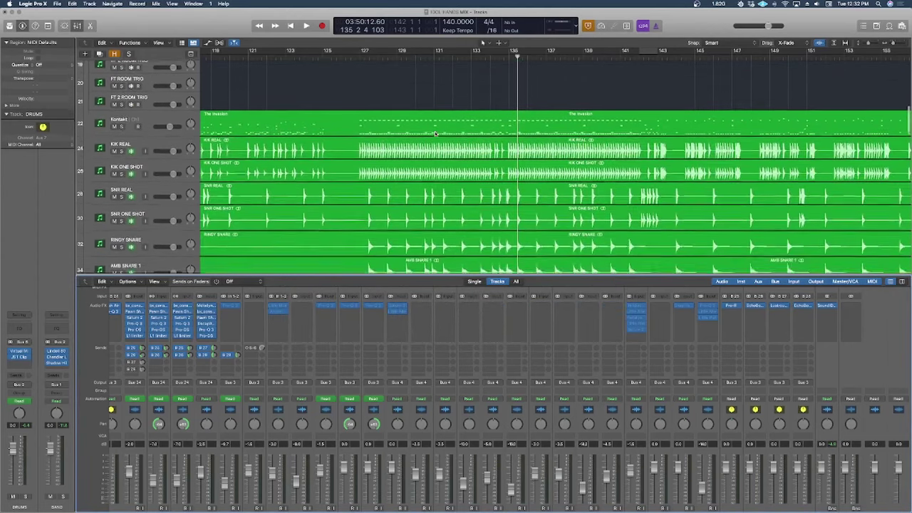
pyautogui.scroll(2, 436, 133)
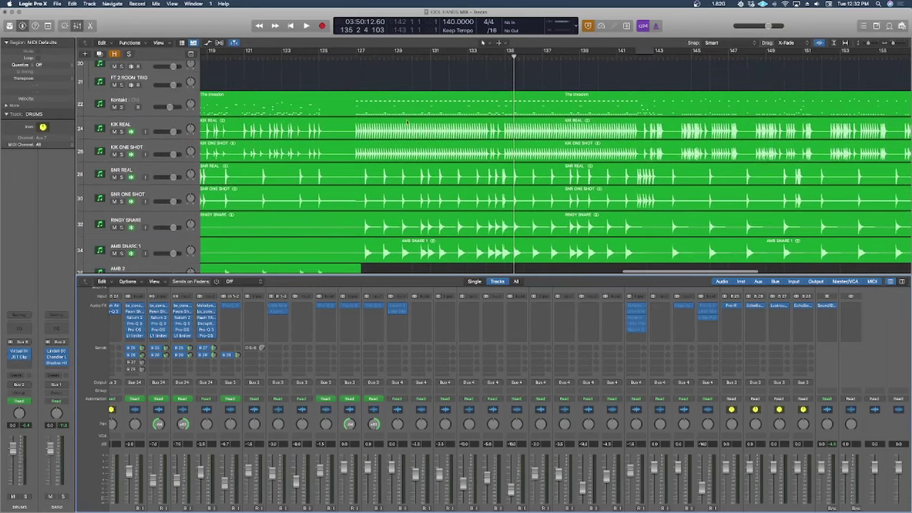
pyautogui.click(352, 57)
# Step: Solo the KICK bus in the mixer and bring its inserts and the kick tracks into view
pyautogui.hscroll(-15, 363, 372)
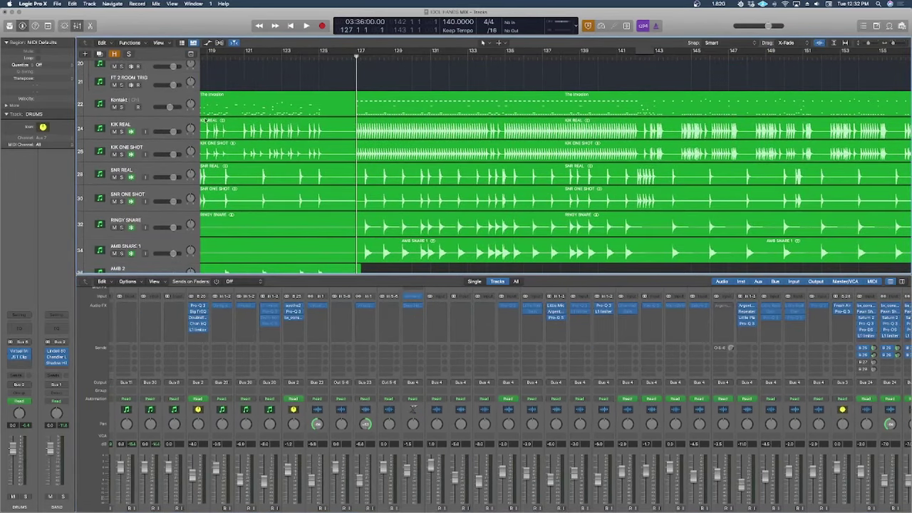
pyautogui.scroll(12, 165, 136)
pyautogui.scroll(-15, 166, 136)
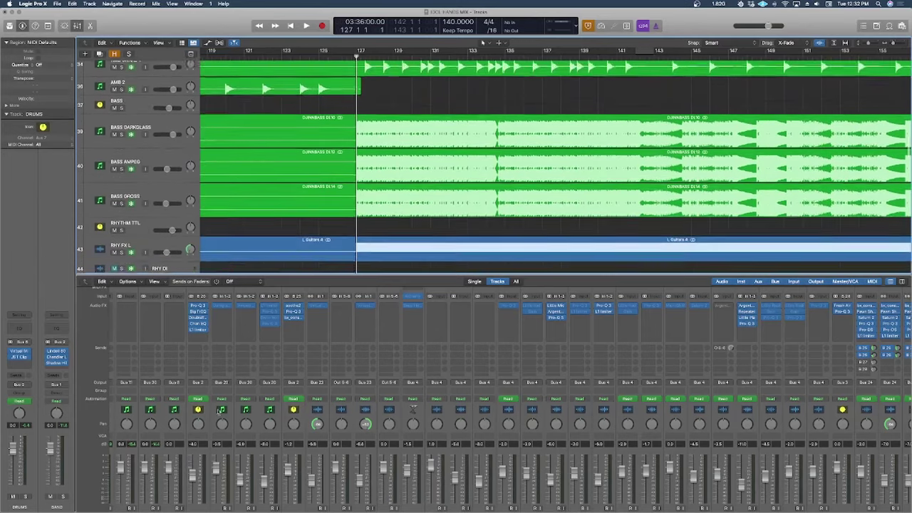
pyautogui.hscroll(-10, 221, 387)
pyautogui.scroll(-2, 222, 387)
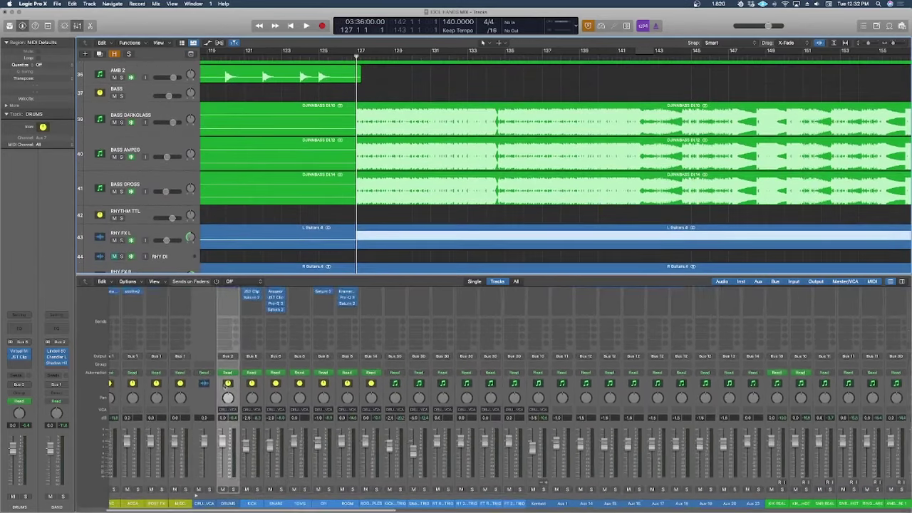
pyautogui.click(255, 498)
pyautogui.scroll(3, 248, 347)
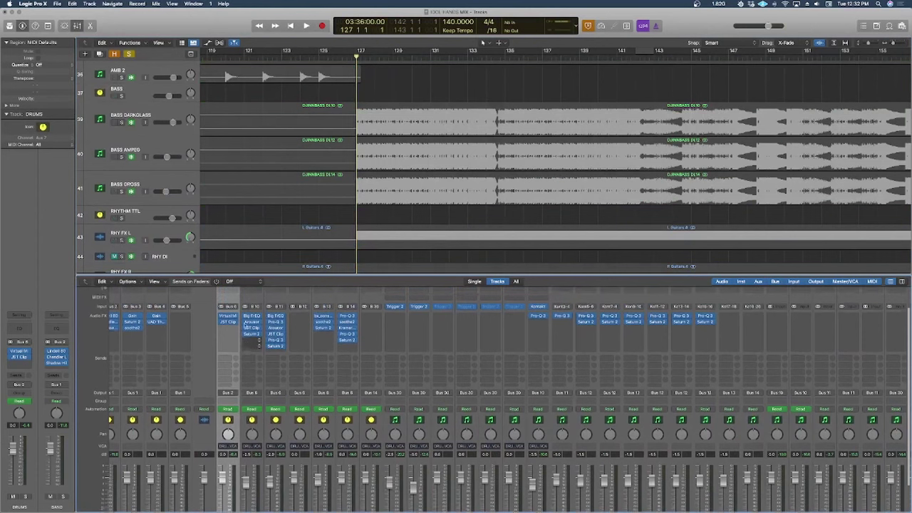
pyautogui.scroll(9, 333, 127)
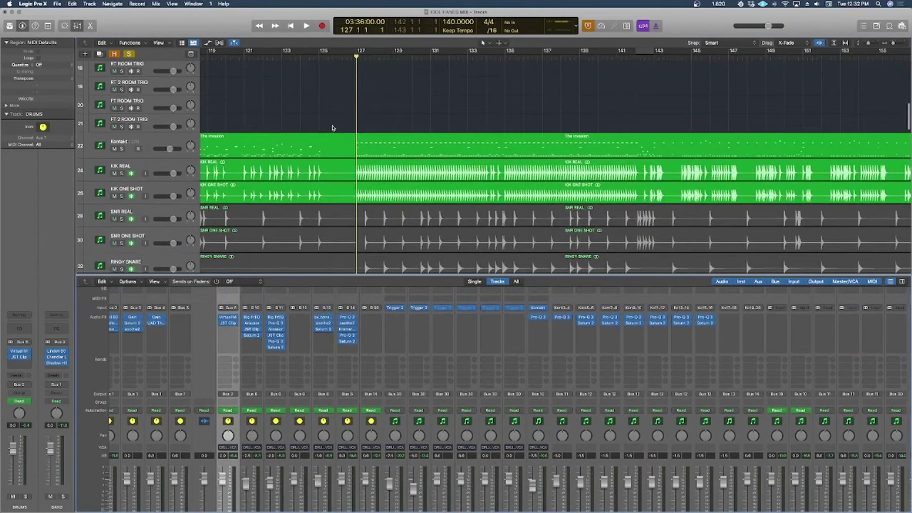
# Step: Play the soloed KICK bus from bar 127, stop playback, and select the KIK REAL and KIK ONE SHOT tracks in turn
pyautogui.press('space')
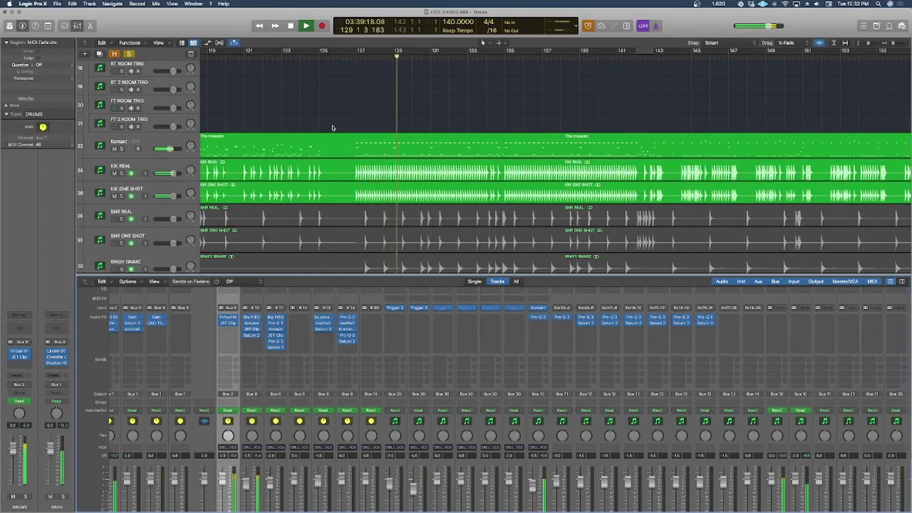
pyautogui.press('space')
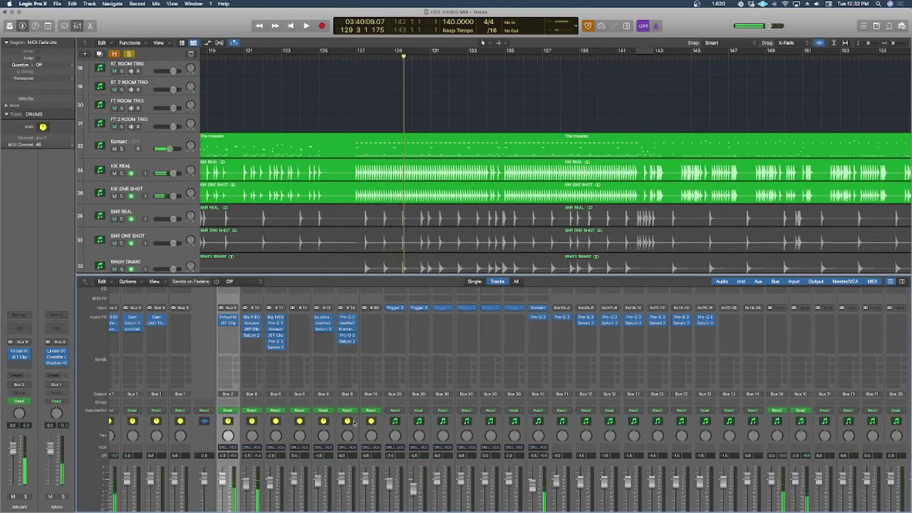
pyautogui.hscroll(3, 307, 350)
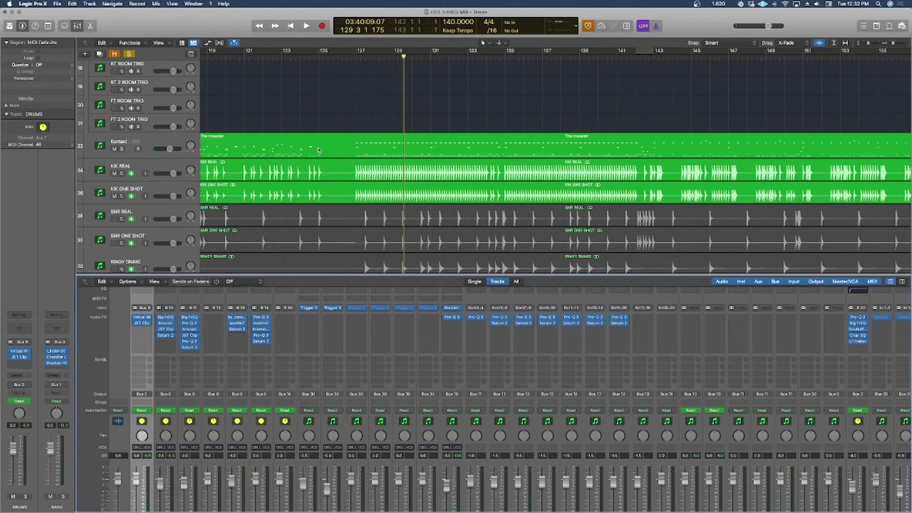
pyautogui.click(135, 163)
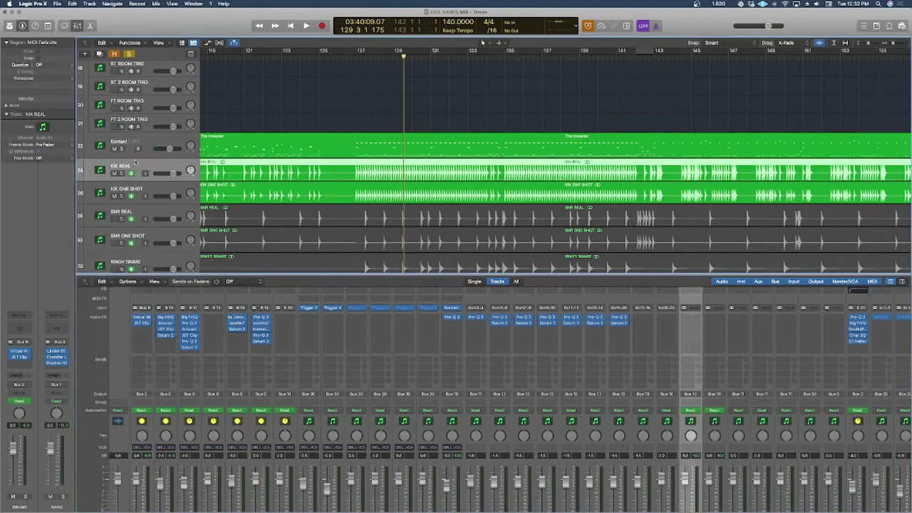
pyautogui.click(166, 188)
pyautogui.scroll(-2, 312, 218)
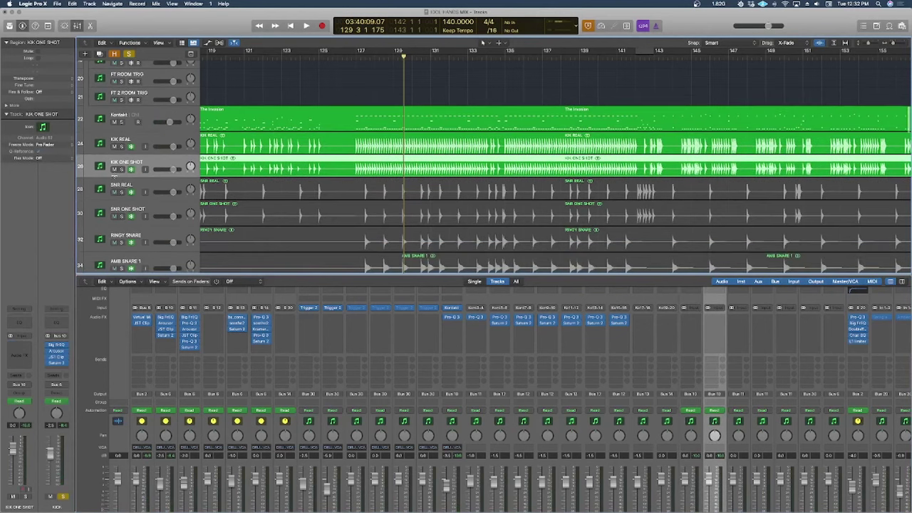
pyautogui.scroll(-3, 222, 262)
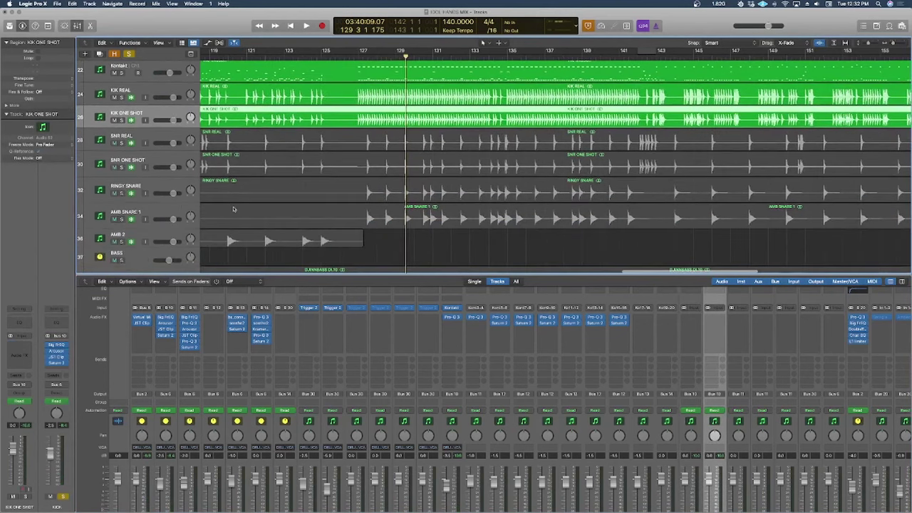
pyautogui.scroll(-3, 233, 209)
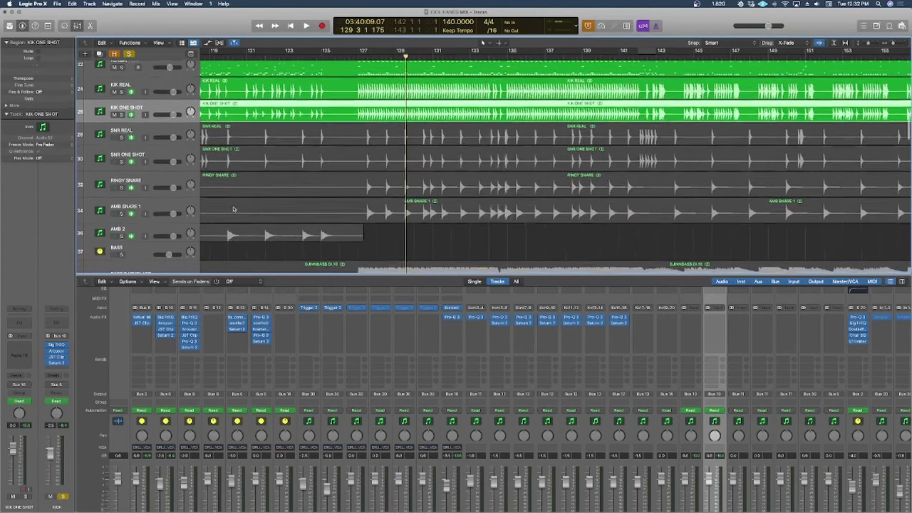
pyautogui.scroll(-1, 233, 209)
pyautogui.click(233, 209)
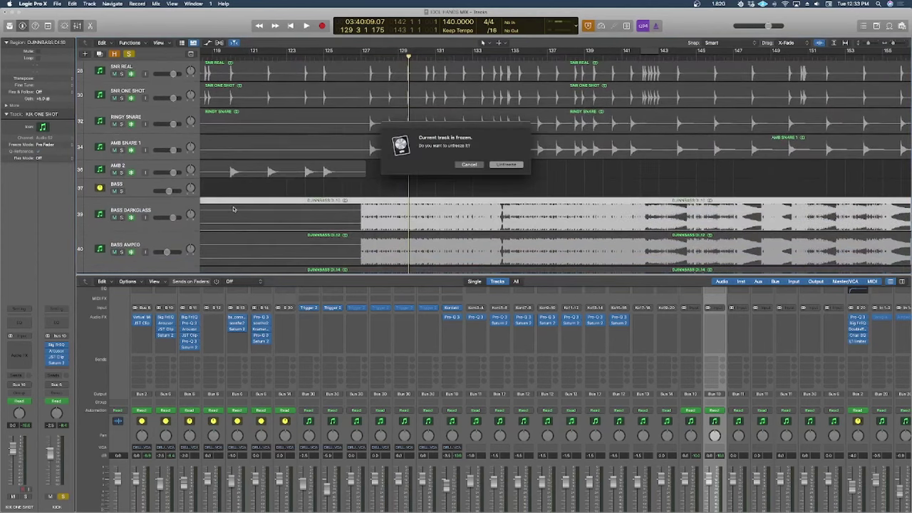
pyautogui.click(466, 165)
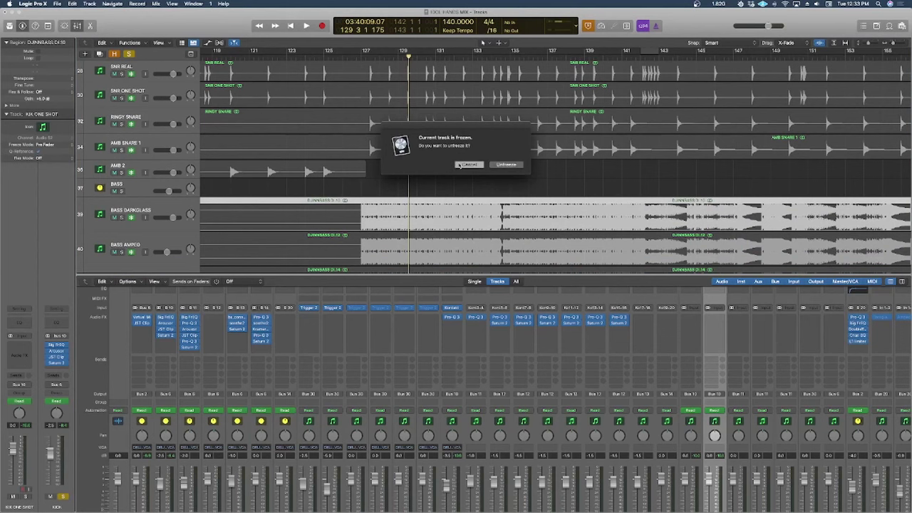
pyautogui.scroll(10, 463, 165)
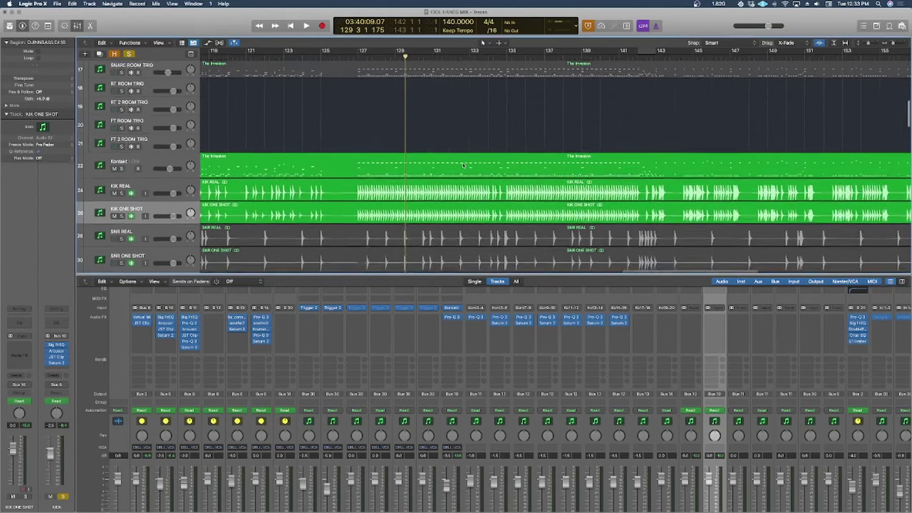
pyautogui.scroll(-1, 463, 166)
pyautogui.scroll(1, 463, 166)
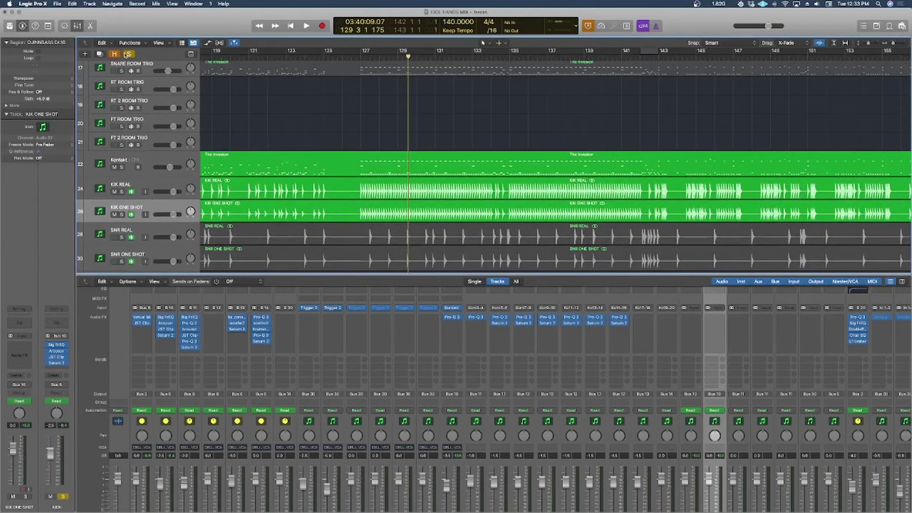
# Step: Solo only the KIK REAL track, place the playhead at the start of bar 127 and select the track
pyautogui.press('super+a')
pyautogui.click(121, 192)
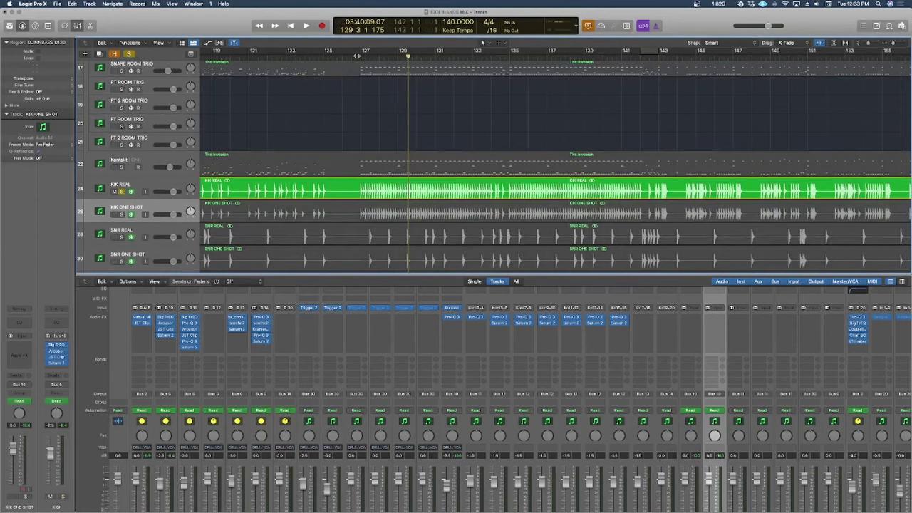
pyautogui.press('space')
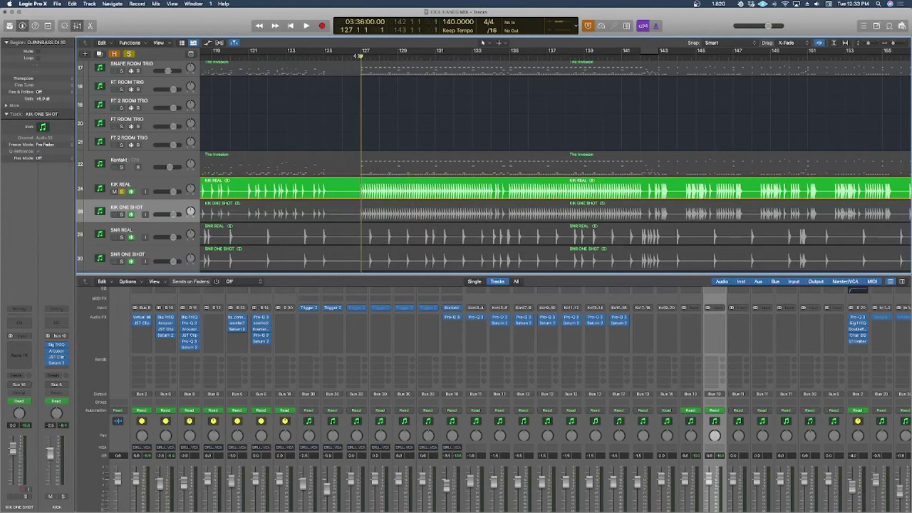
pyautogui.click(130, 185)
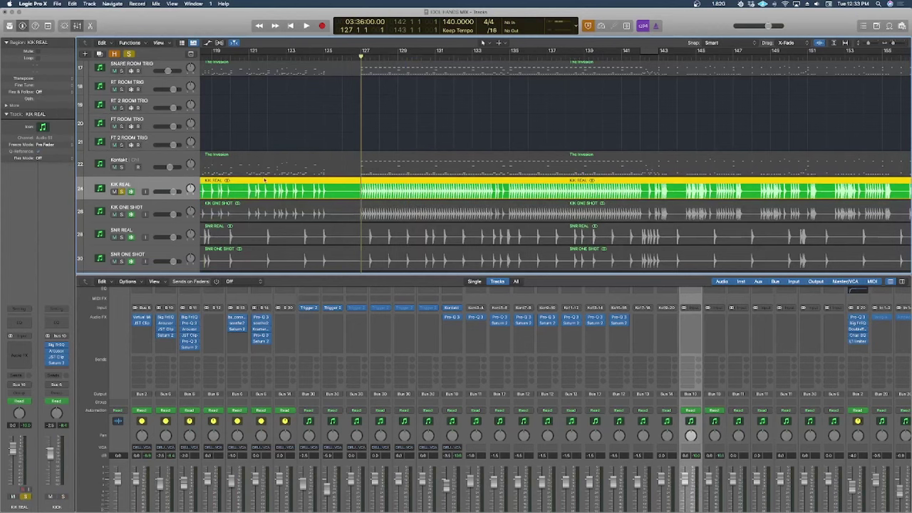
pyautogui.scroll(-2, 562, 410)
# Step: Switch the solo from KIK REAL to the Kontakt channel and play it from bar 127
pyautogui.click(460, 494)
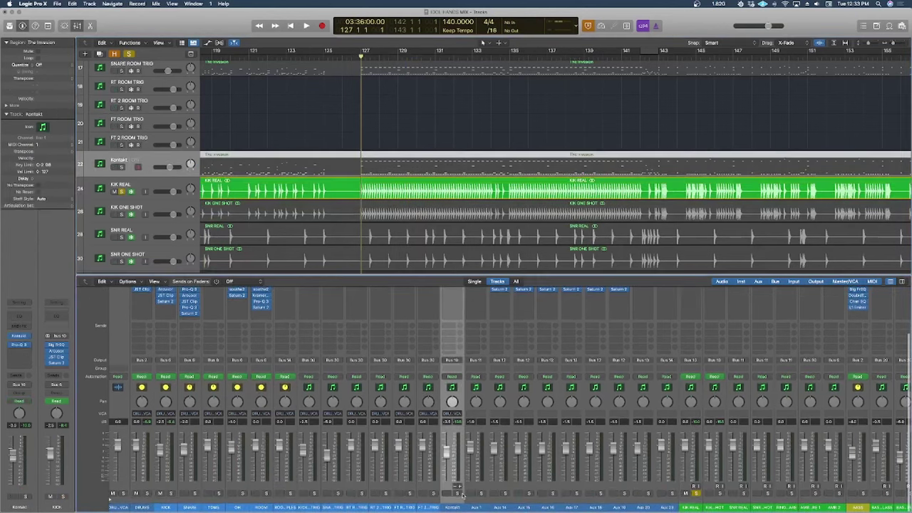
pyautogui.click(458, 493)
pyautogui.click(696, 493)
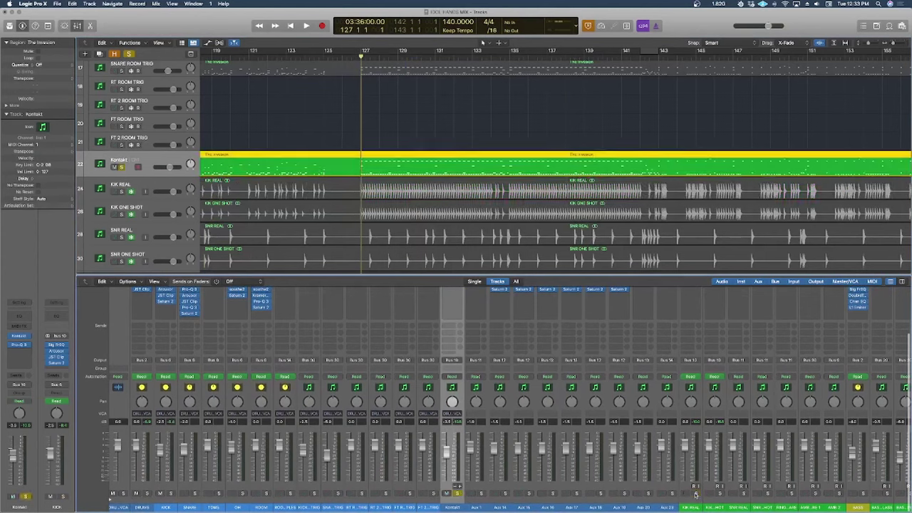
pyautogui.press('space')
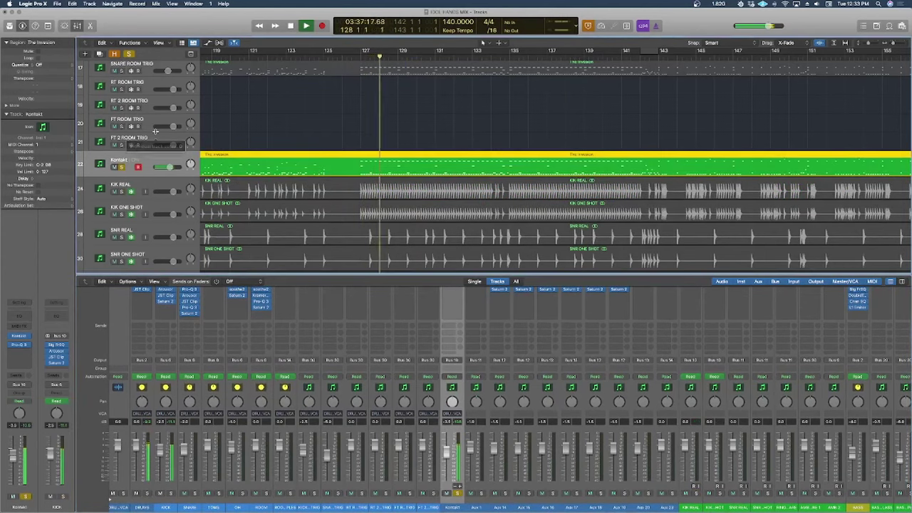
# Step: Stop playback, solo only the KIK REAL track and play it from the start of bar 127
pyautogui.click(162, 182)
pyautogui.press('super+a')
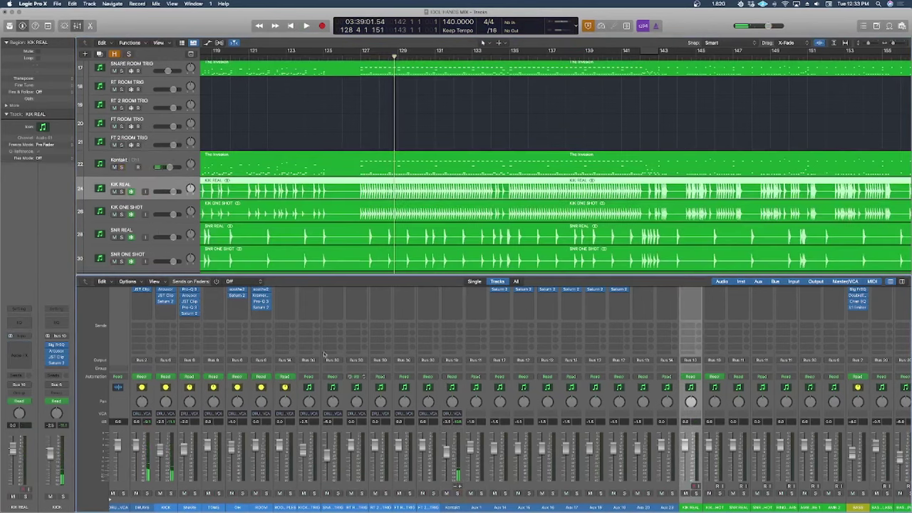
pyautogui.click(121, 191)
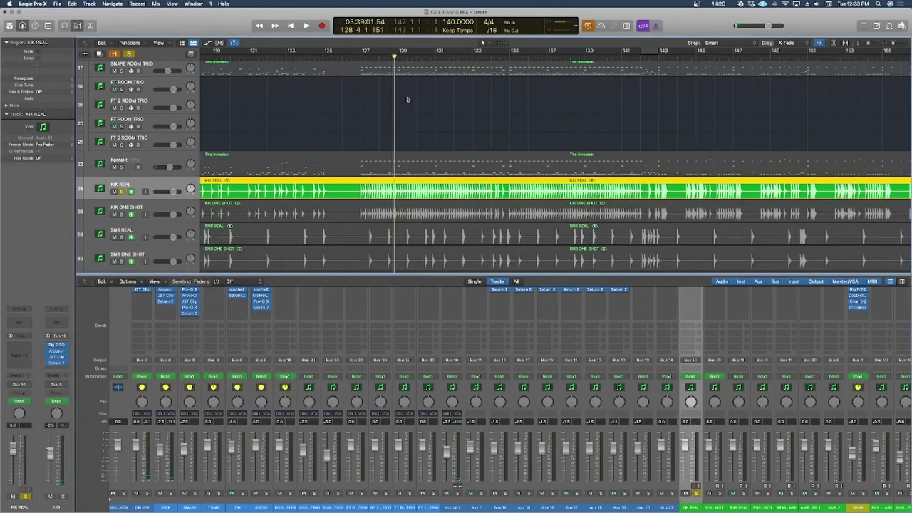
pyautogui.click(362, 55)
pyautogui.press('space')
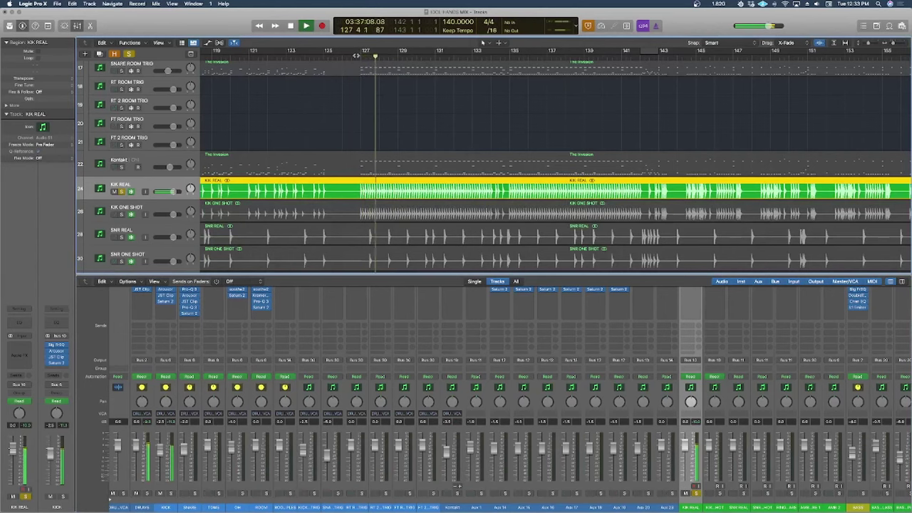
# Step: Move the solo to the KIK ONE SHOT track and audition it from the start of bar 127
pyautogui.click(131, 208)
pyautogui.click(363, 57)
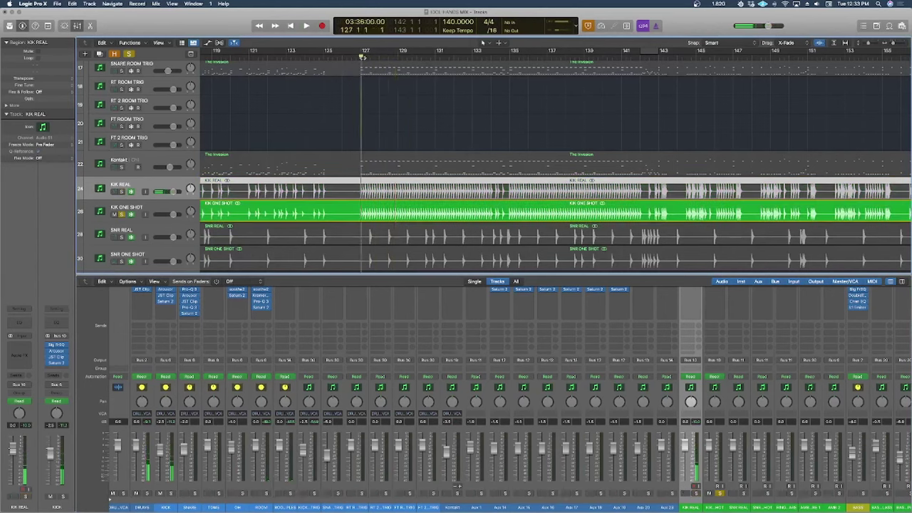
pyautogui.press('space')
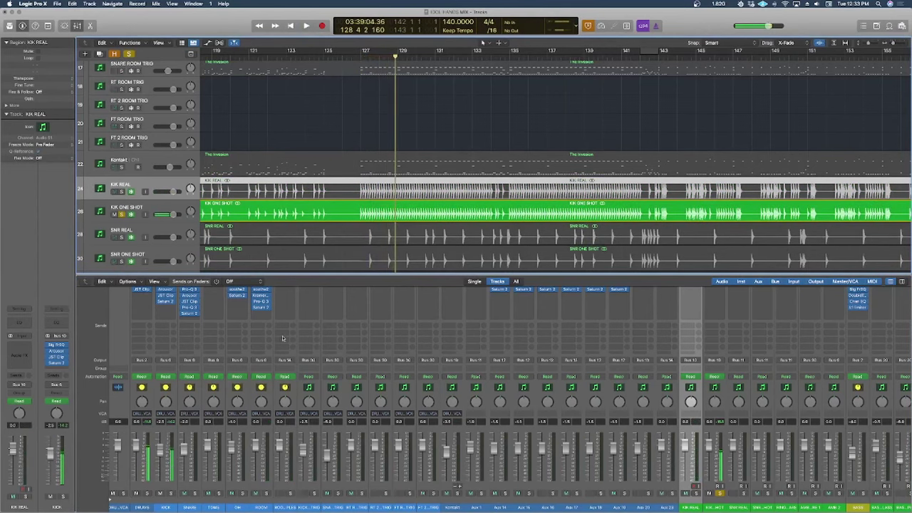
pyautogui.press('space')
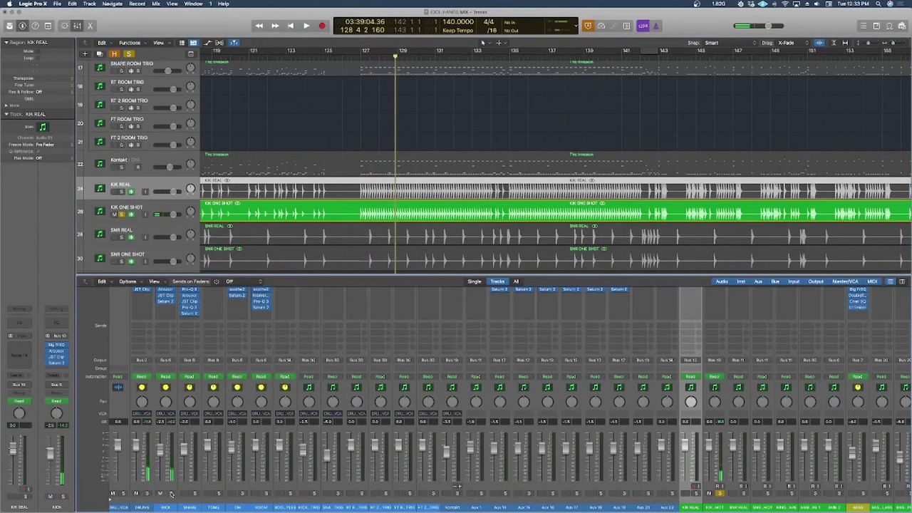
# Step: Solo the KICK bus and play a short passage to hear all the kick layers together
pyautogui.click(171, 493)
pyautogui.press('space')
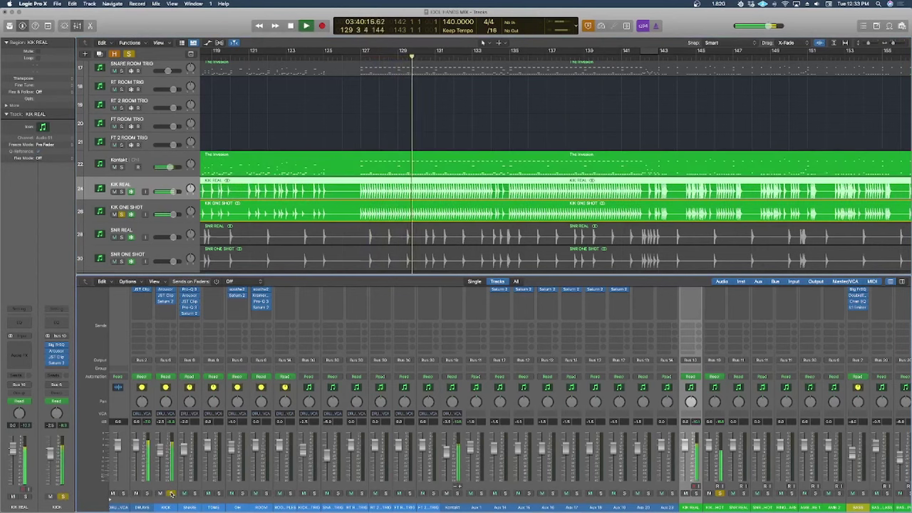
pyautogui.press('space')
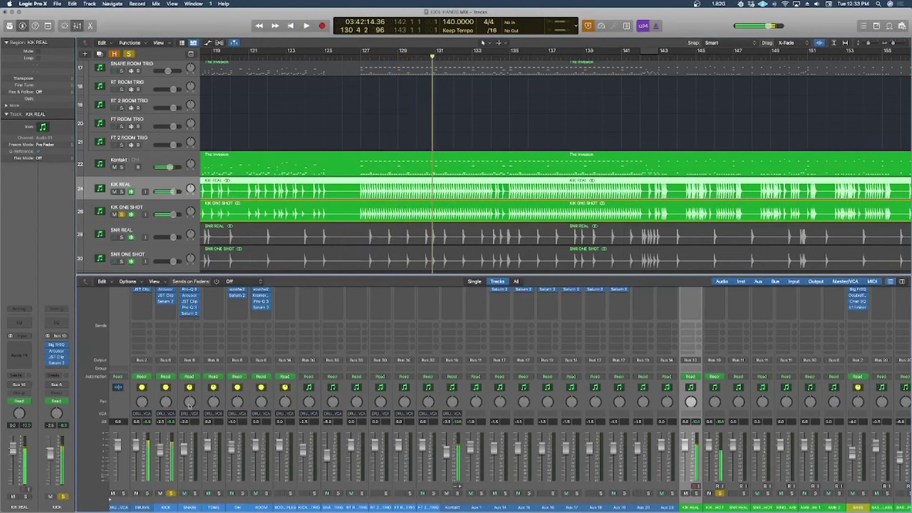
# Step: View the Pro-Q 3 equalizer on the Kontakt channel, close it, and turn off the solo on KIK ONE SHOT
pyautogui.scroll(3, 191, 407)
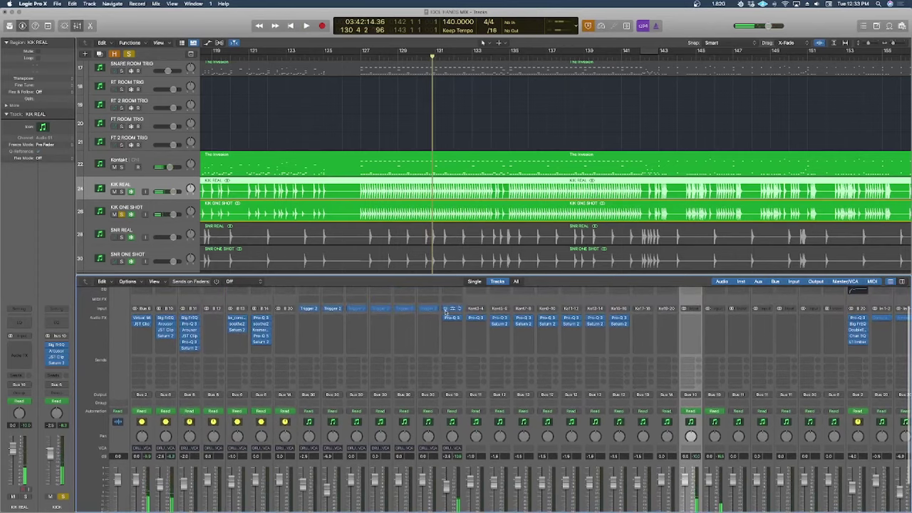
pyautogui.click(451, 320)
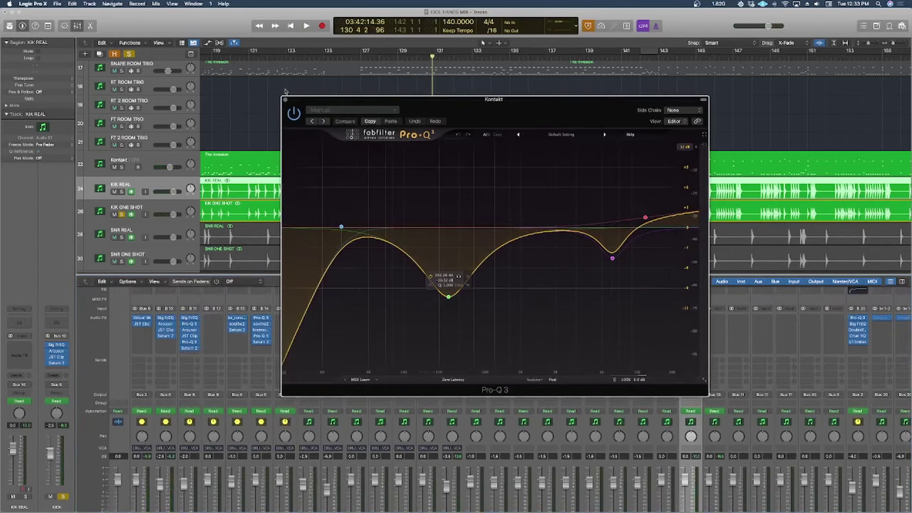
pyautogui.click(285, 100)
pyautogui.scroll(-3, 321, 385)
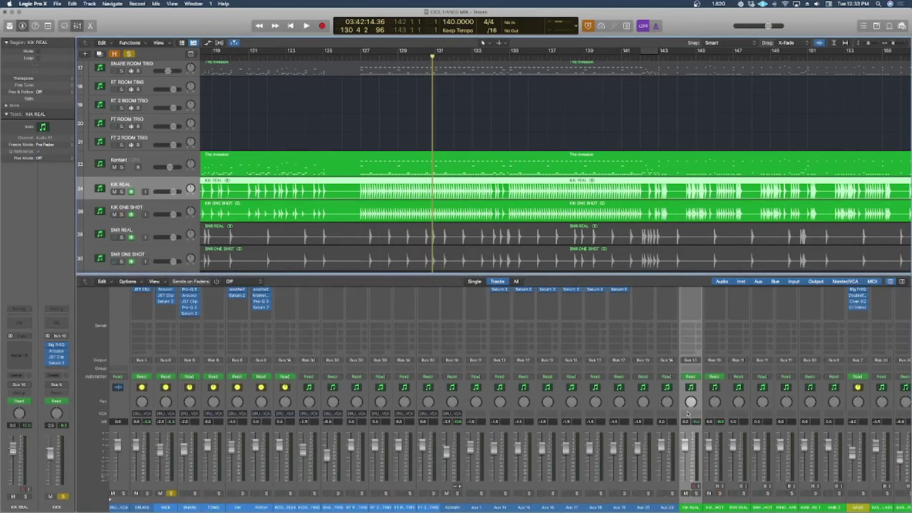
# Step: Compare the KICK bus with all its inserts bypassed and re-enabled, playing from bar 127
pyautogui.hscroll(1, 688, 413)
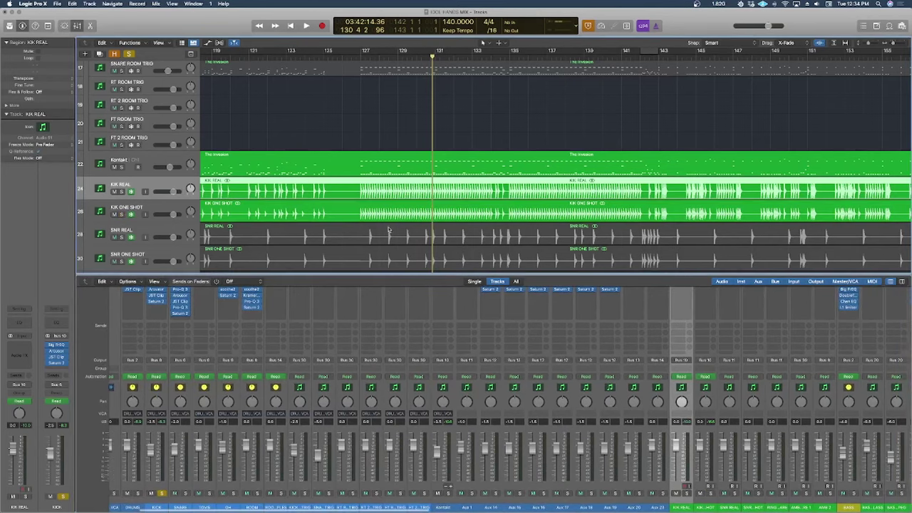
pyautogui.scroll(-3, 682, 193)
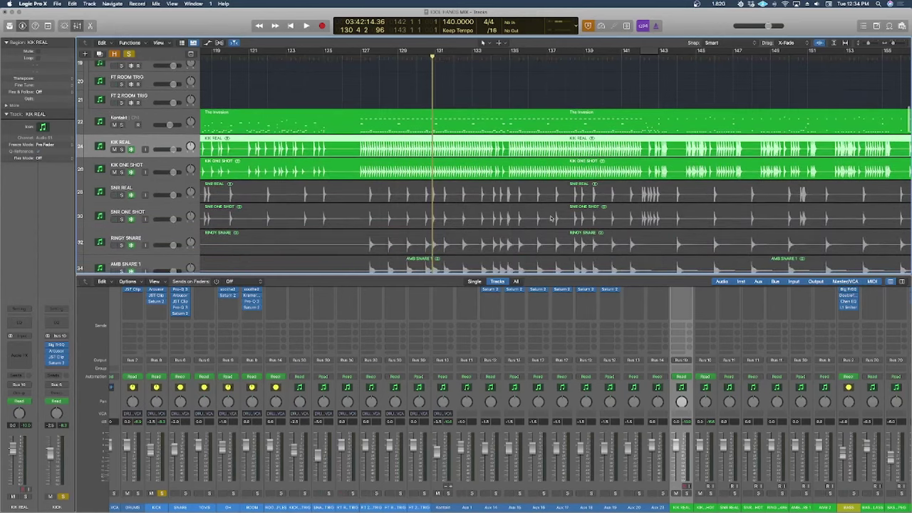
pyautogui.hscroll(-8, 180, 386)
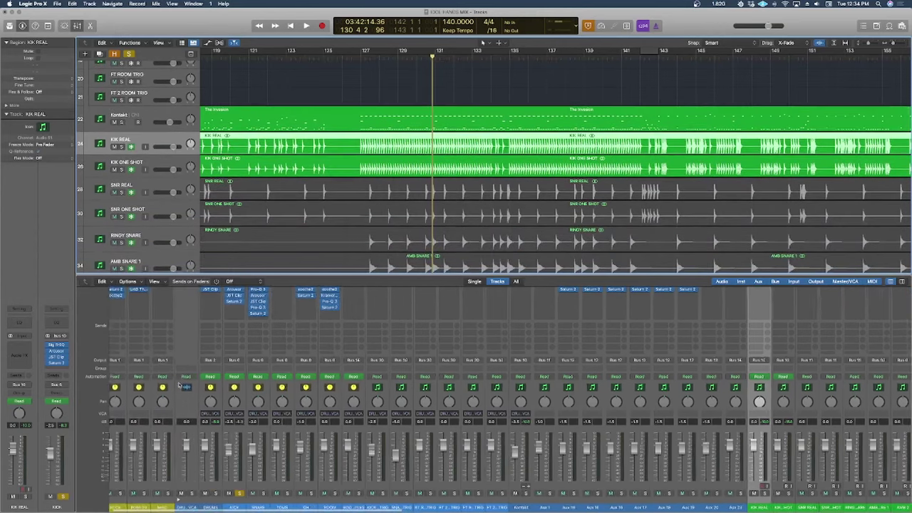
pyautogui.scroll(2, 180, 385)
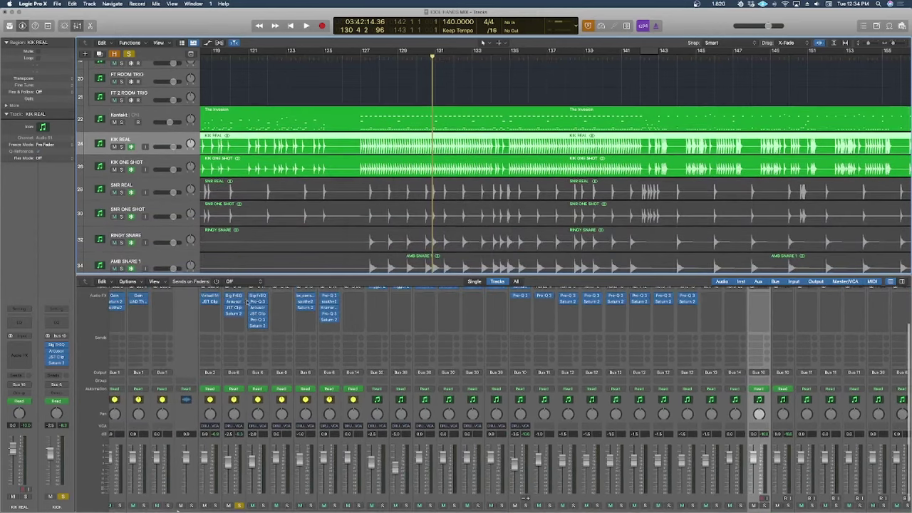
pyautogui.click(365, 52)
pyautogui.press('space')
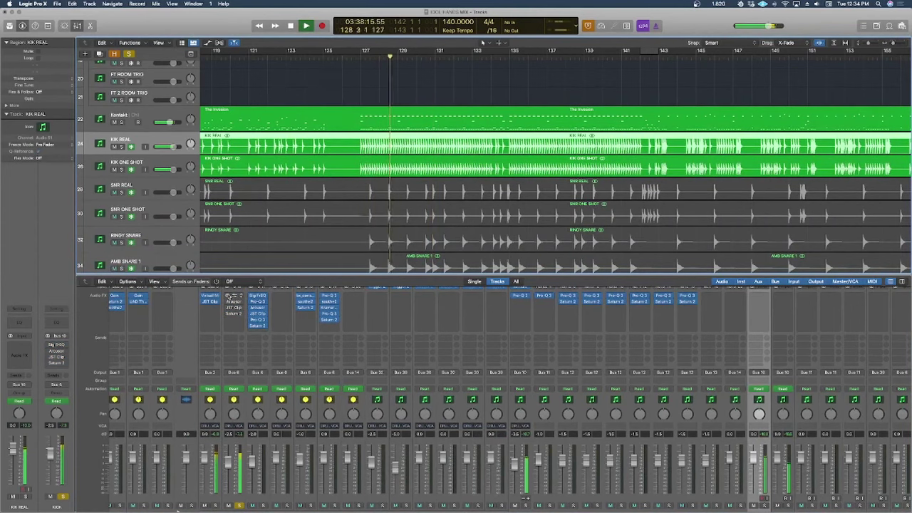
pyautogui.press('space')
pyautogui.click(229, 300)
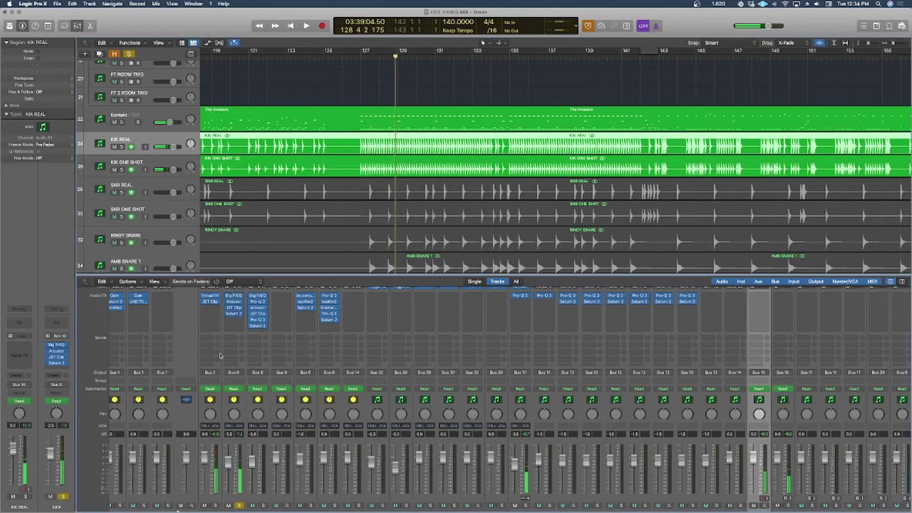
pyautogui.press('space')
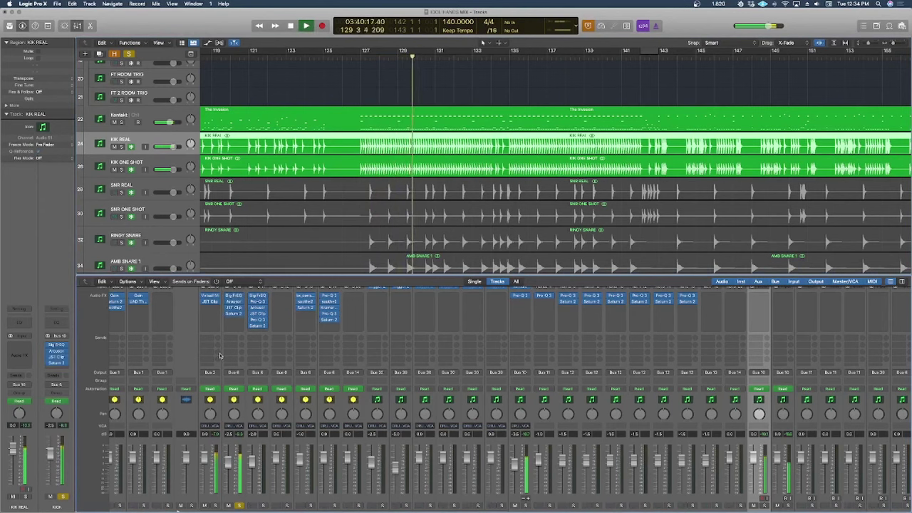
# Step: Stop playback, bypass all inserts on the KICK bus, and open its Big FrEQ equalizer clear of the kick tracks
pyautogui.press('space')
pyautogui.keyDown('alt'); pyautogui.click(228, 296); pyautogui.keyUp('alt')
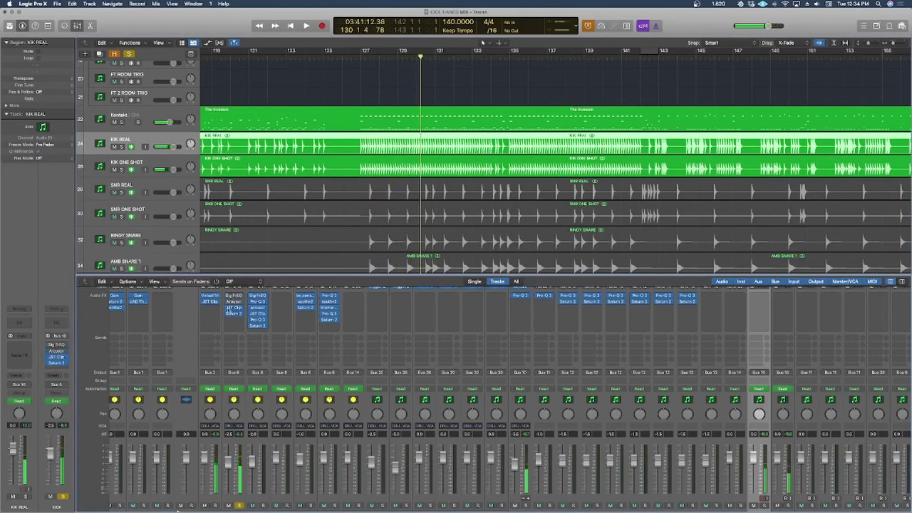
pyautogui.click(233, 297)
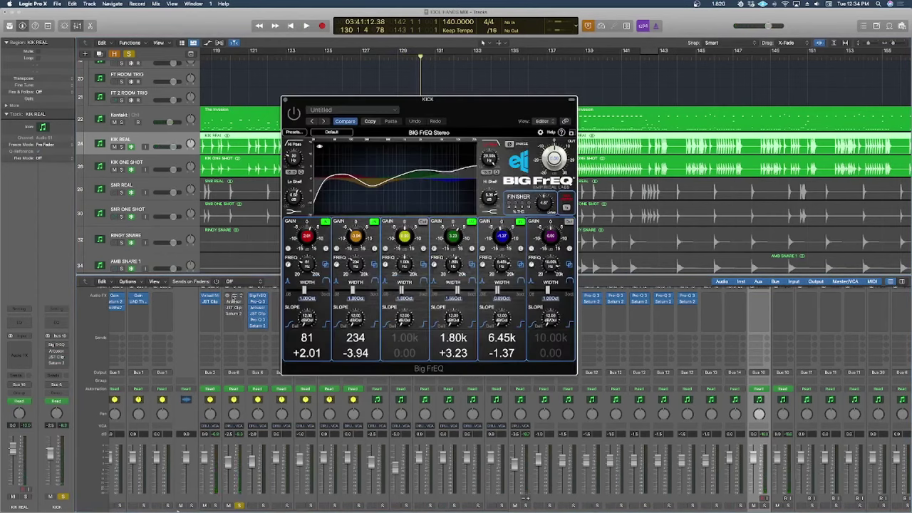
pyautogui.moveTo(464, 108); pyautogui.dragTo(670, 124)
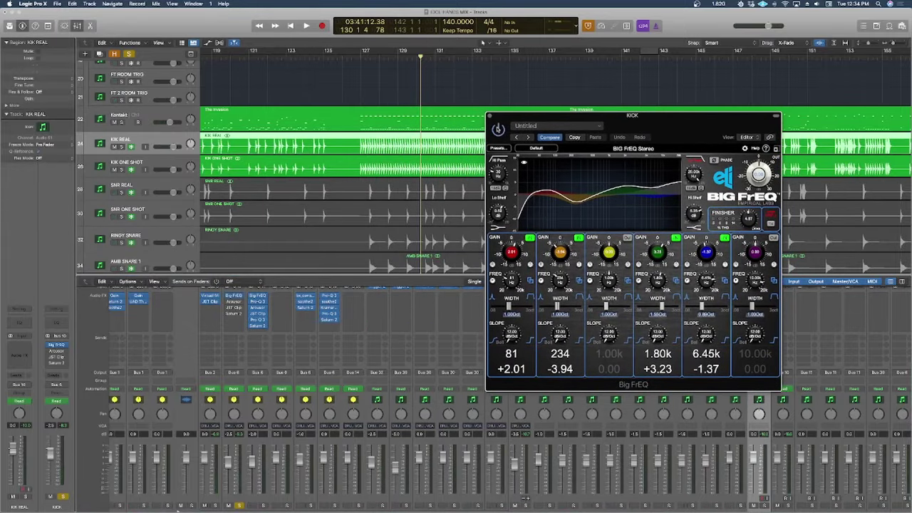
# Step: Play the soloed KICK bus from bar 127, switching Big FrEQ from bypassed to active to hear the equalization
pyautogui.click(361, 59)
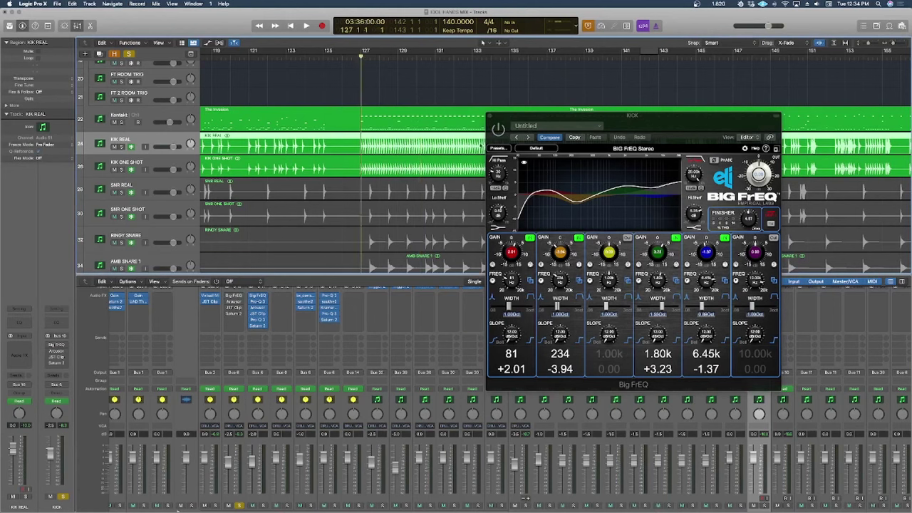
pyautogui.press('space')
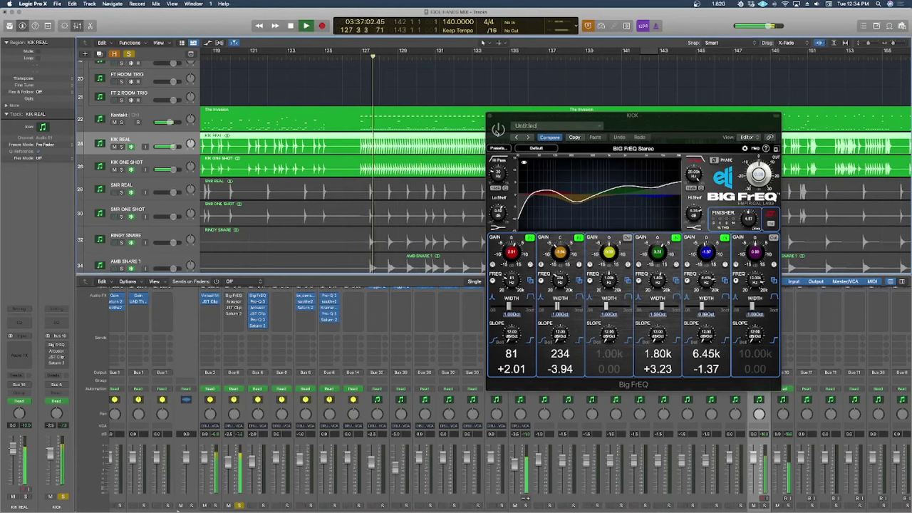
pyautogui.press('space')
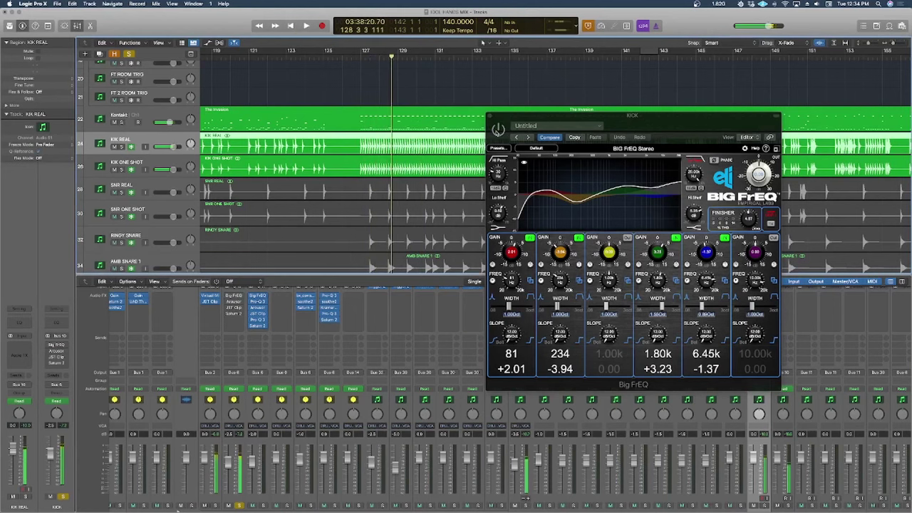
pyautogui.press('space')
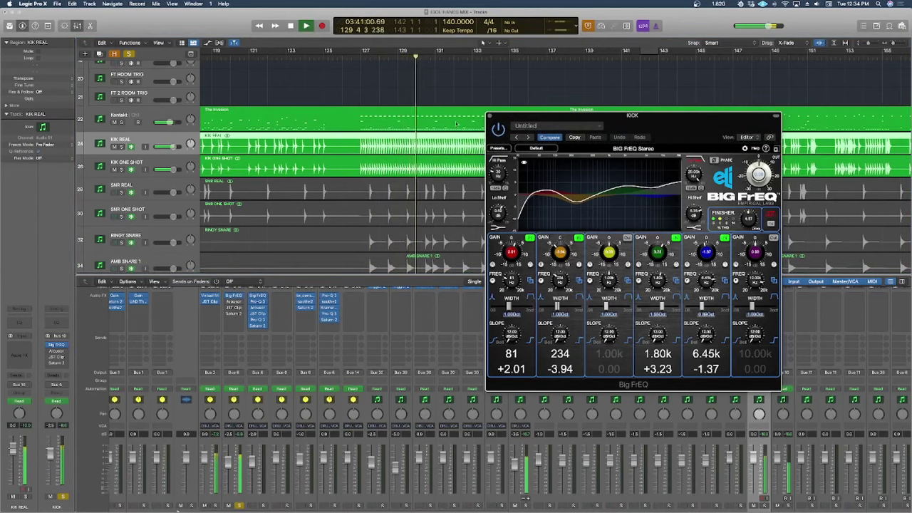
pyautogui.press('space')
# Step: Repeat the Big FrEQ bypass comparison from bar 127, leave the equalizer active, and close it
pyautogui.click(360, 57)
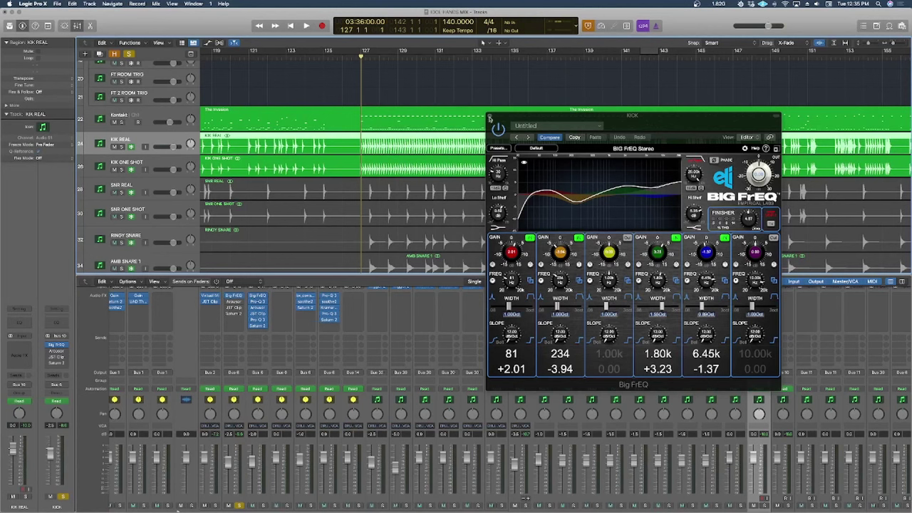
pyautogui.press('space')
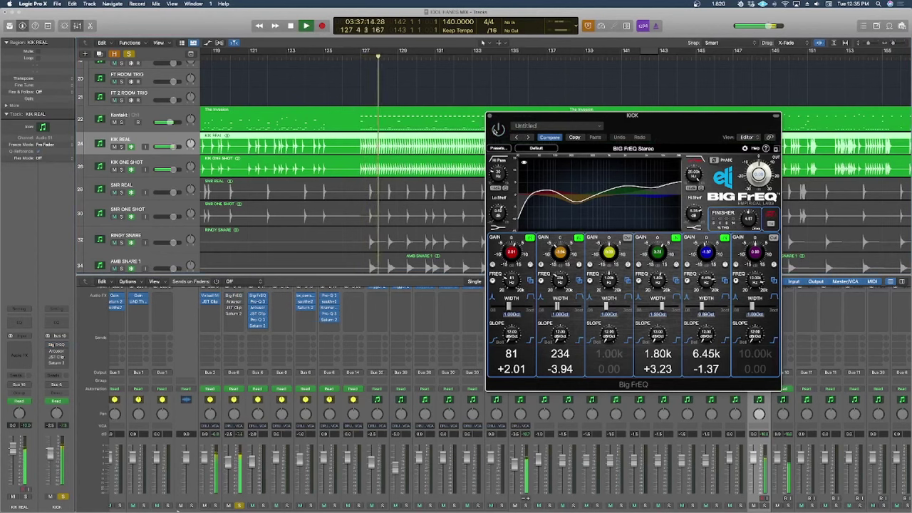
pyautogui.press('space')
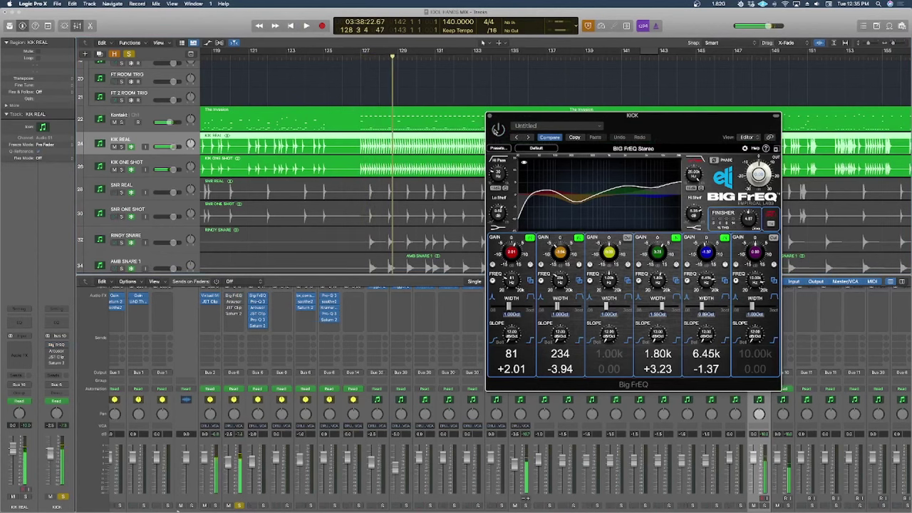
pyautogui.press('space')
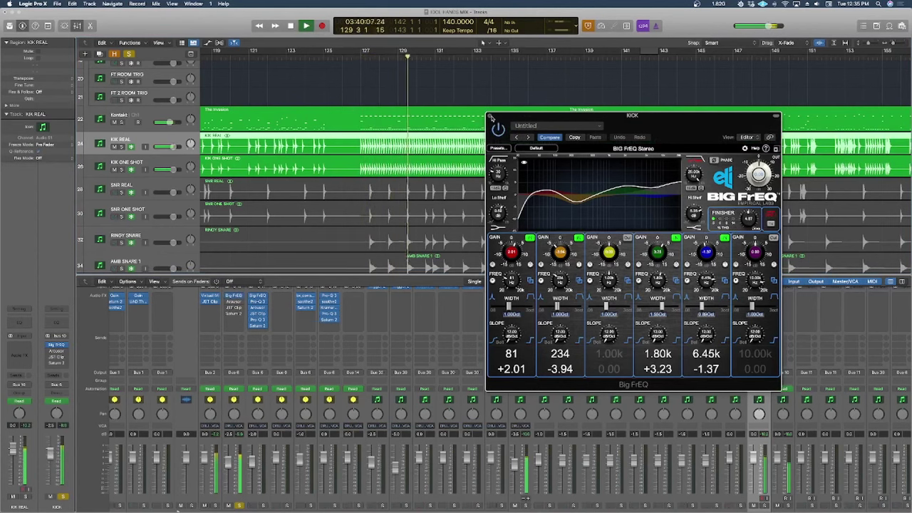
pyautogui.press('space')
pyautogui.click(489, 116)
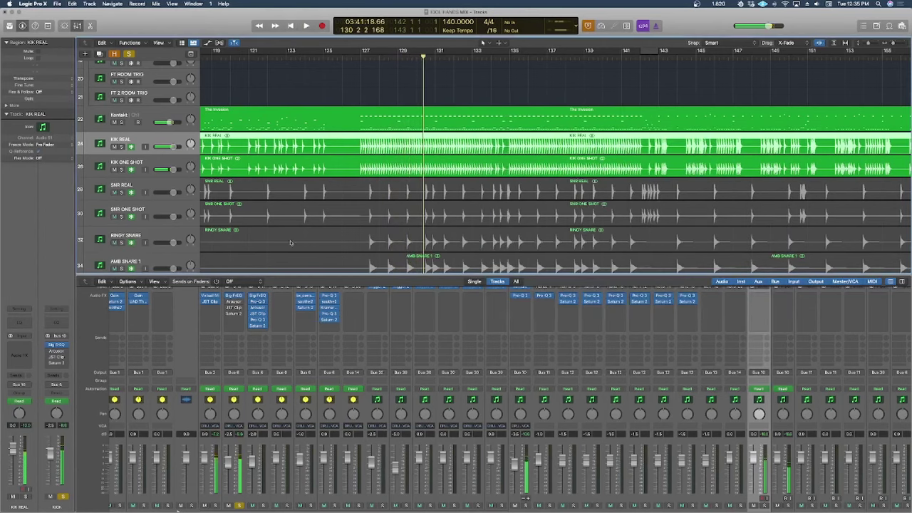
# Step: Open the Arousor compressor on the KICK bus, compare it bypassed and active from bar 127, and close it
pyautogui.click(233, 307)
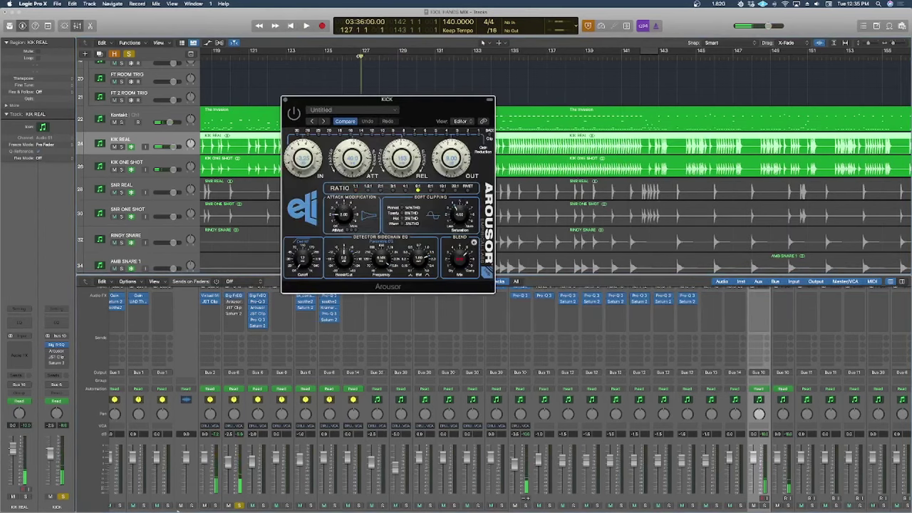
pyautogui.moveTo(413, 110); pyautogui.dragTo(663, 109)
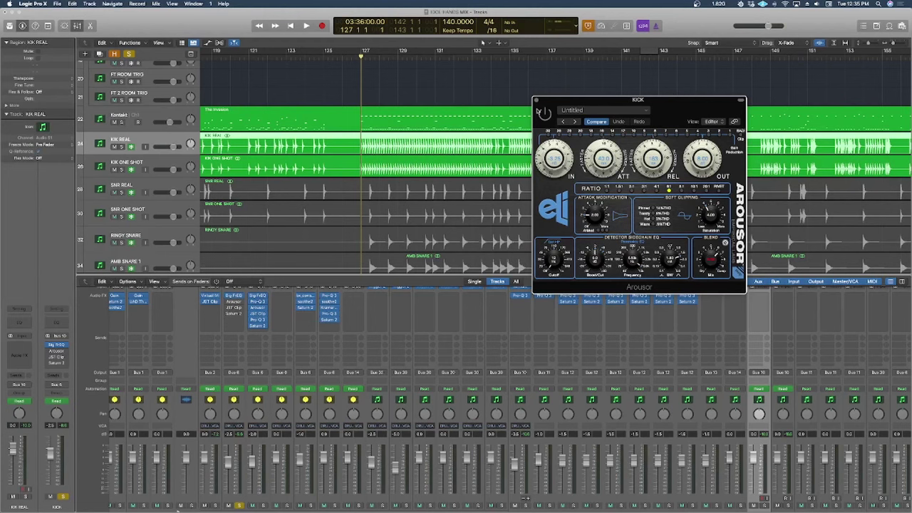
pyautogui.press('space')
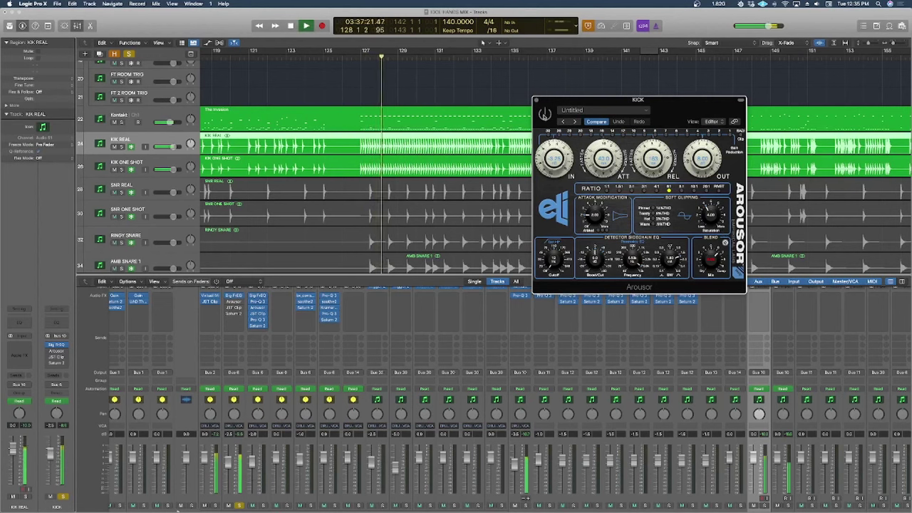
pyautogui.press('space')
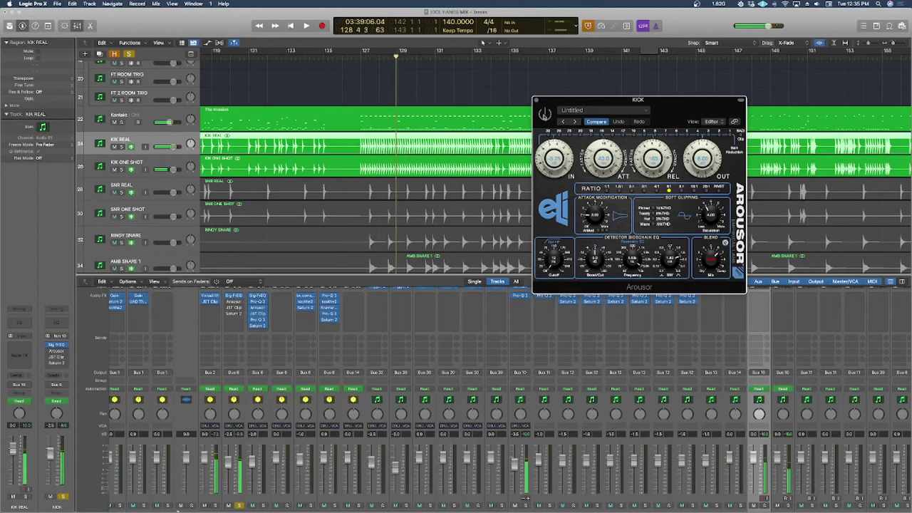
pyautogui.press('space')
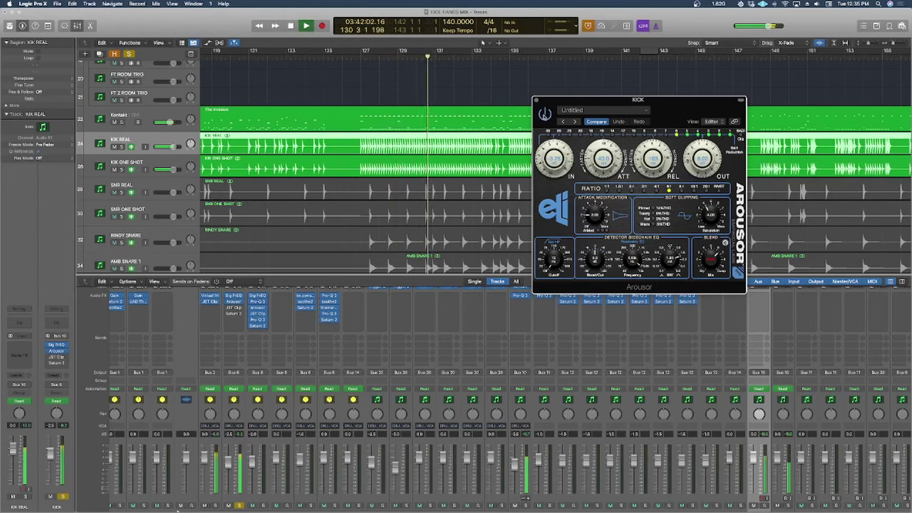
pyautogui.press('space')
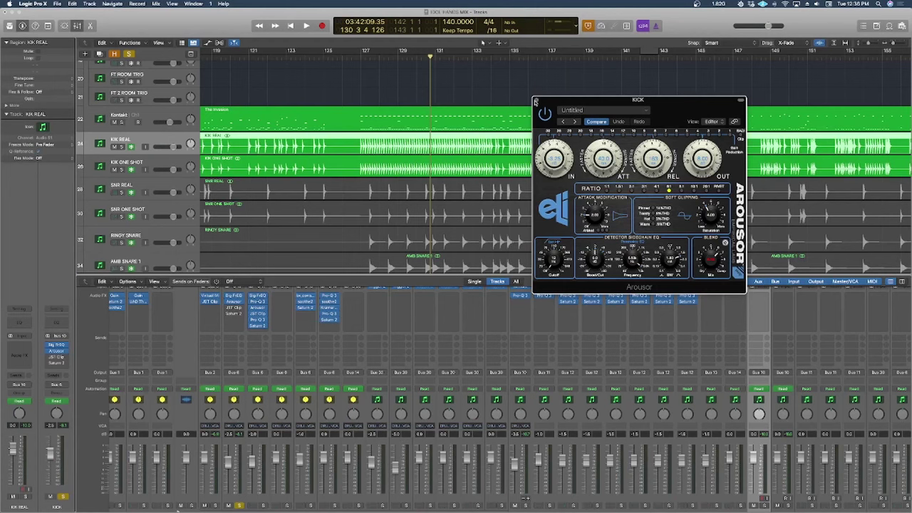
pyautogui.click(536, 102)
# Step: Open JST Clip on the KICK bus, compare the clipper's power off and on from bar 127, and close it
pyautogui.hscroll(-2, 509, 118)
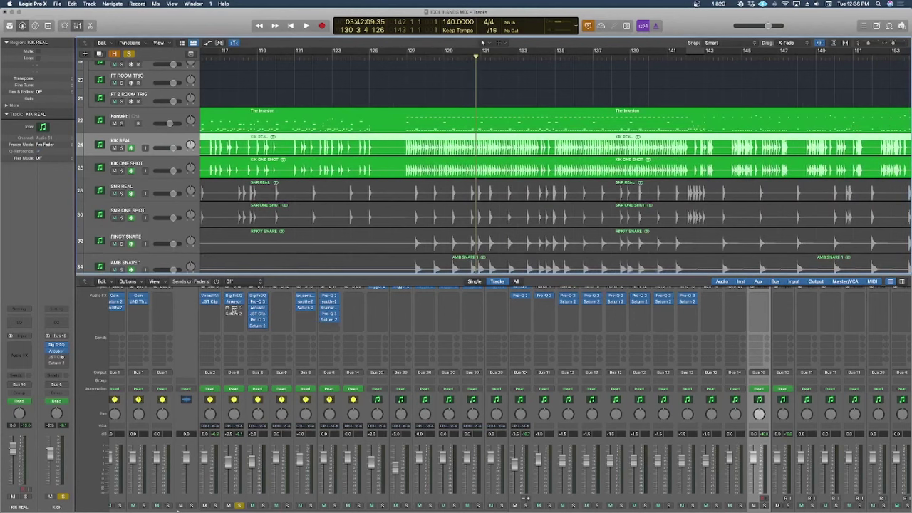
pyautogui.click(234, 308)
pyautogui.moveTo(407, 102); pyautogui.dragTo(746, 184)
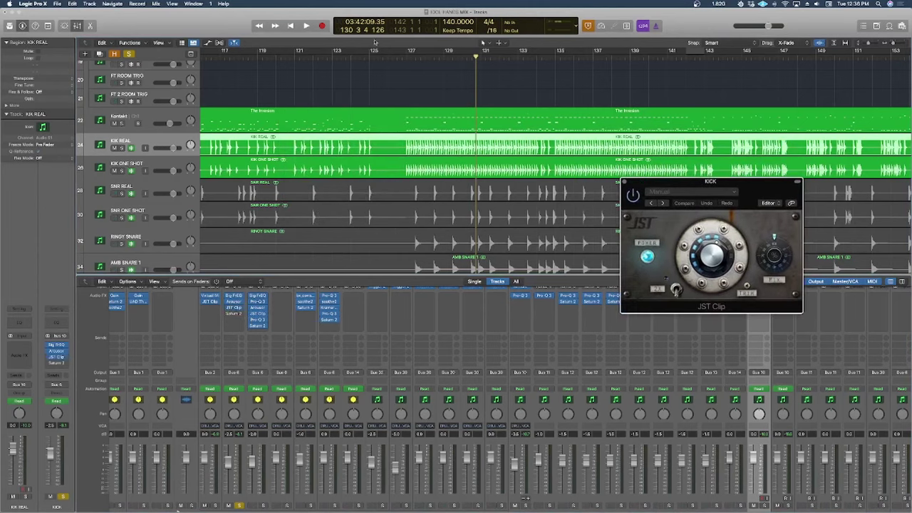
pyautogui.click(407, 55)
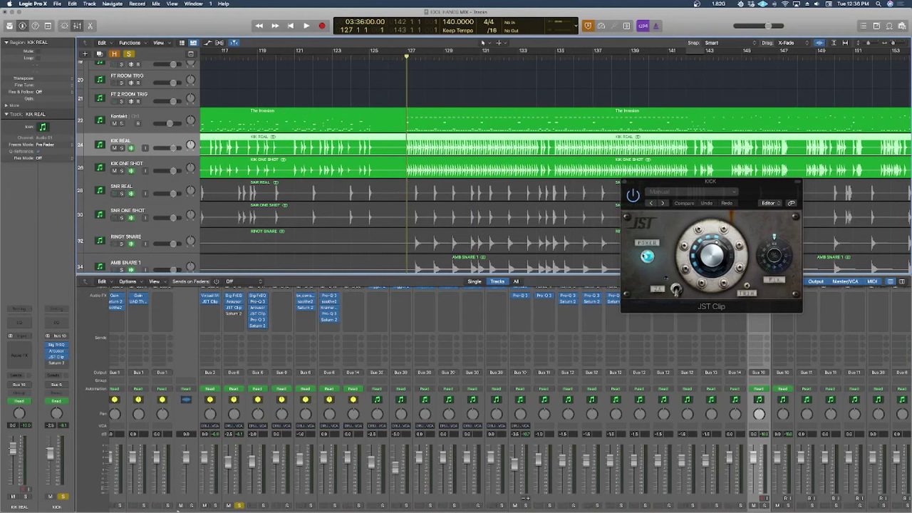
pyautogui.click(646, 256)
pyautogui.press('space')
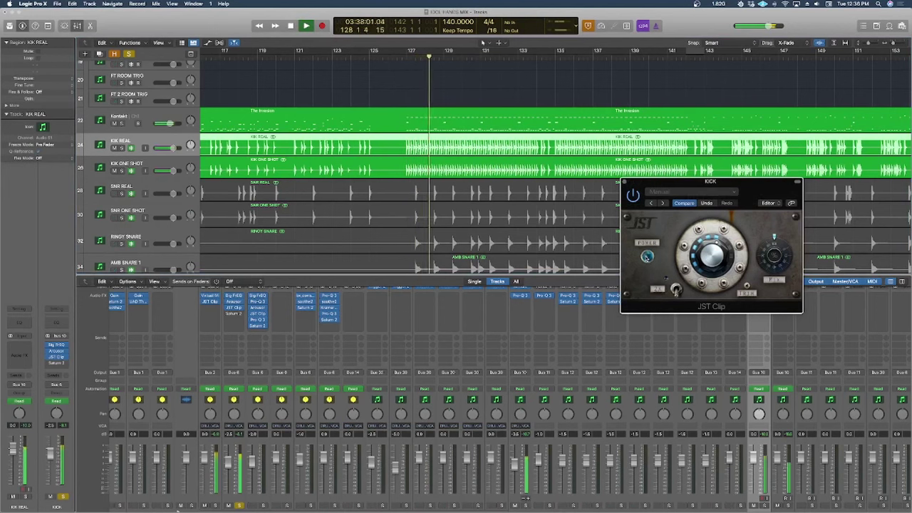
pyautogui.press('space')
pyautogui.click(646, 255)
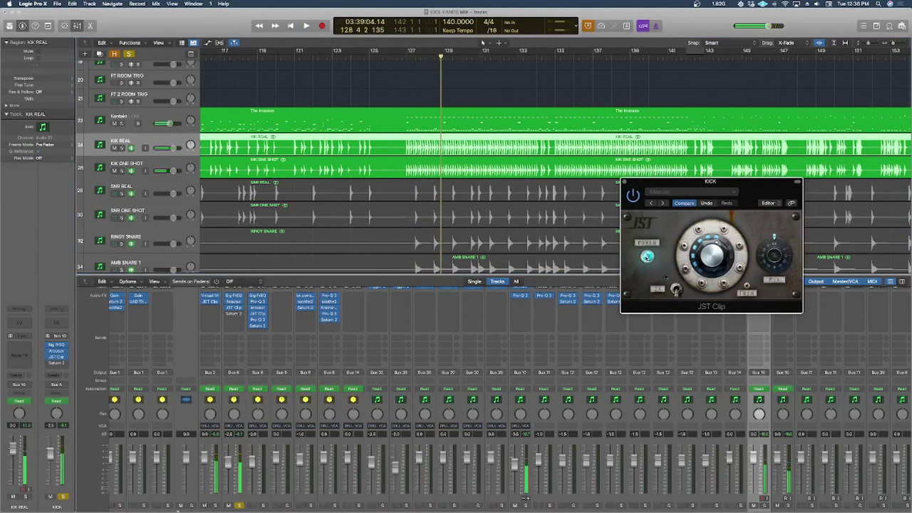
pyautogui.press('space')
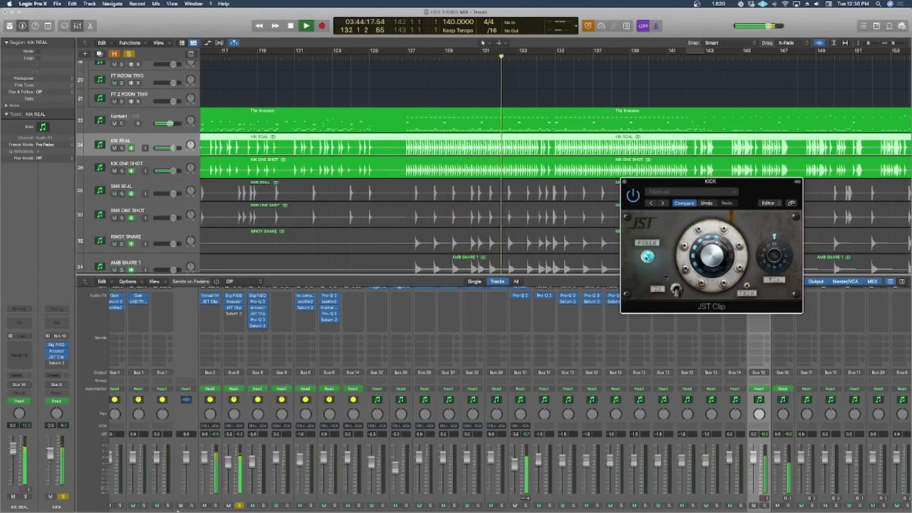
pyautogui.press('space')
pyautogui.click(624, 184)
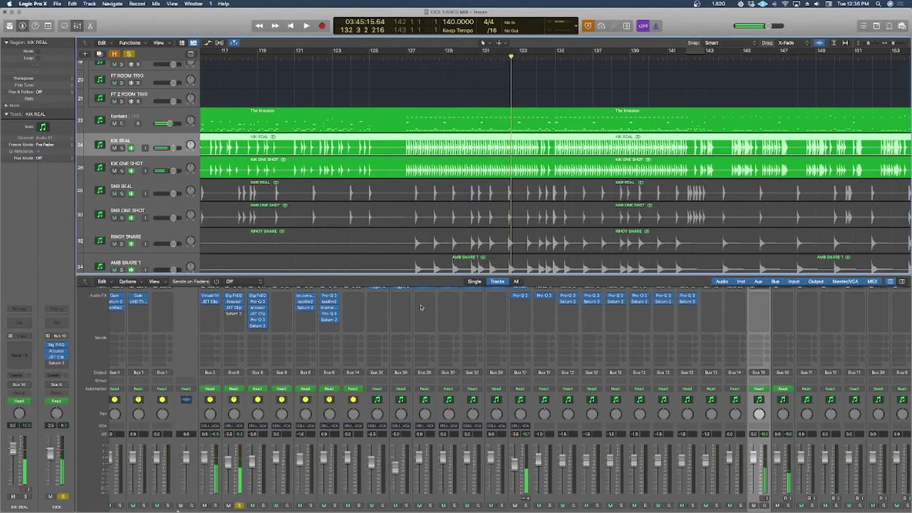
# Step: Open Saturn 2 on the KICK bus, toggle its bypass while playing from bar 127, leave it active, and close it
pyautogui.click(235, 314)
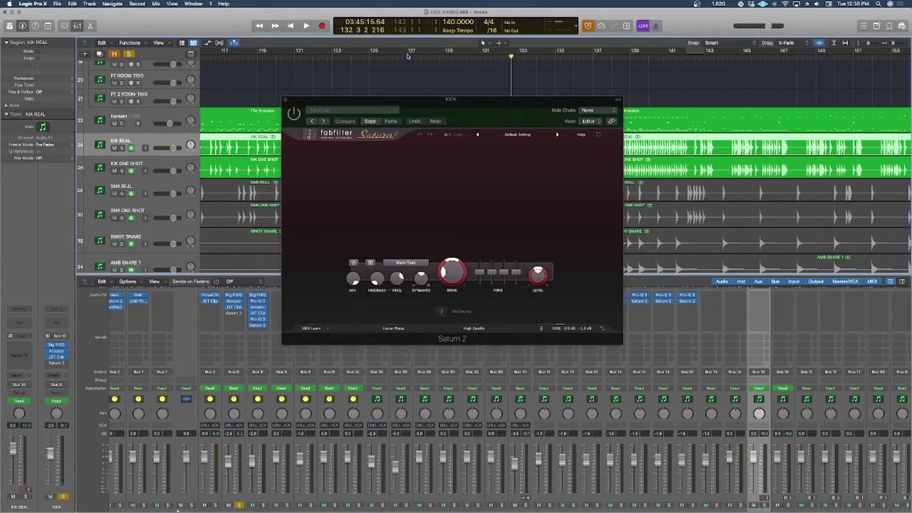
pyautogui.click(406, 57)
pyautogui.moveTo(492, 118); pyautogui.dragTo(698, 196)
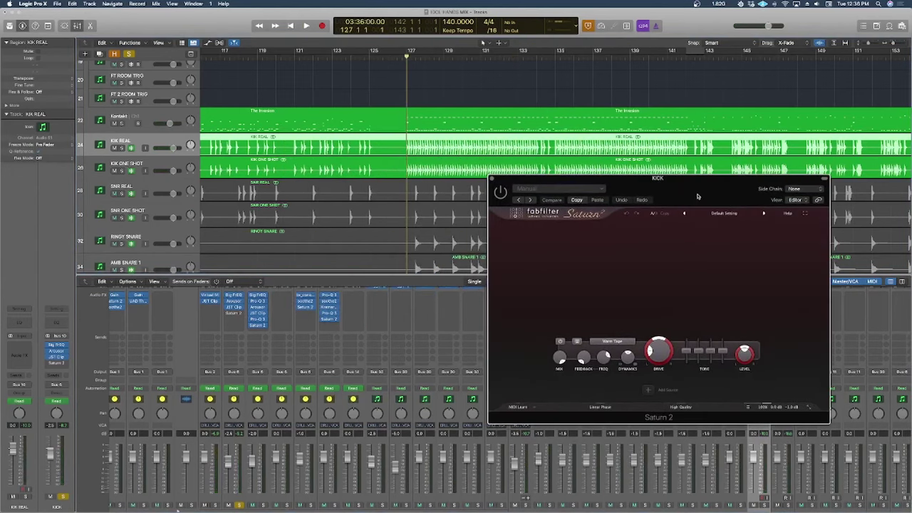
pyautogui.click(501, 192)
pyautogui.press('space')
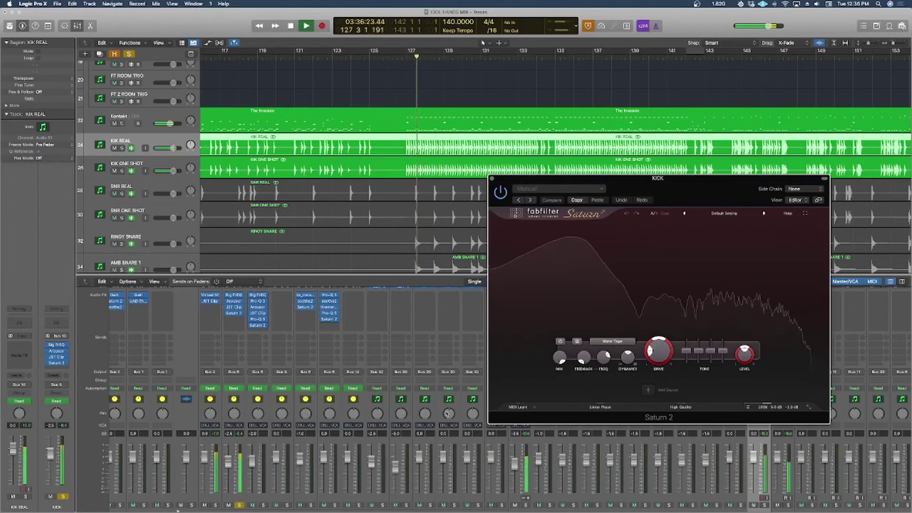
pyautogui.click(501, 192)
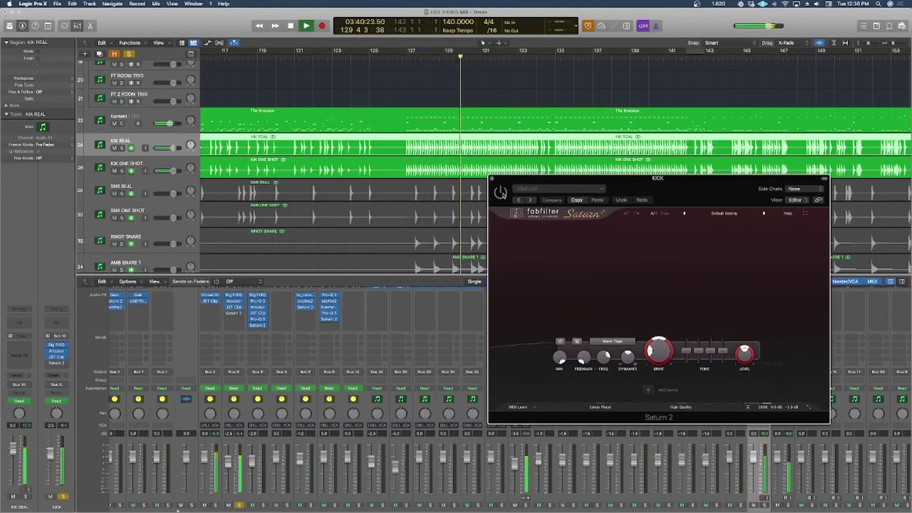
pyautogui.click(501, 192)
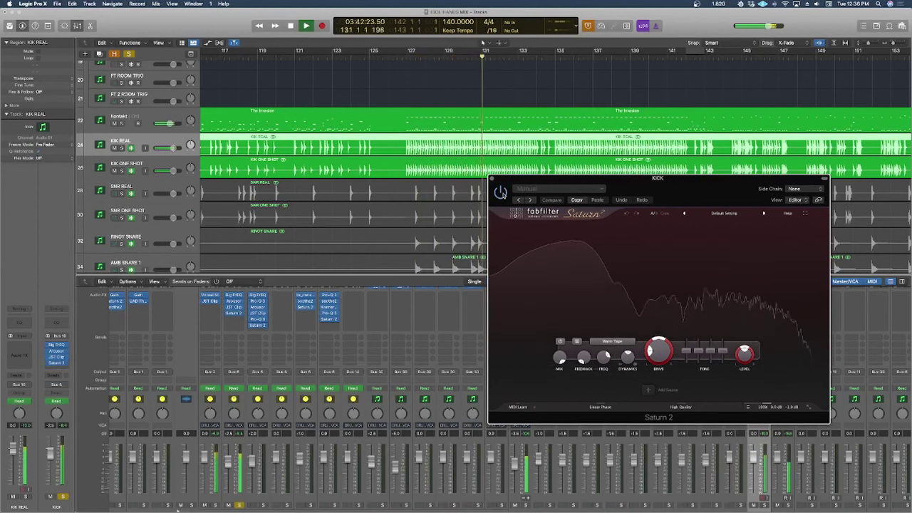
pyautogui.click(493, 179)
pyautogui.press('space')
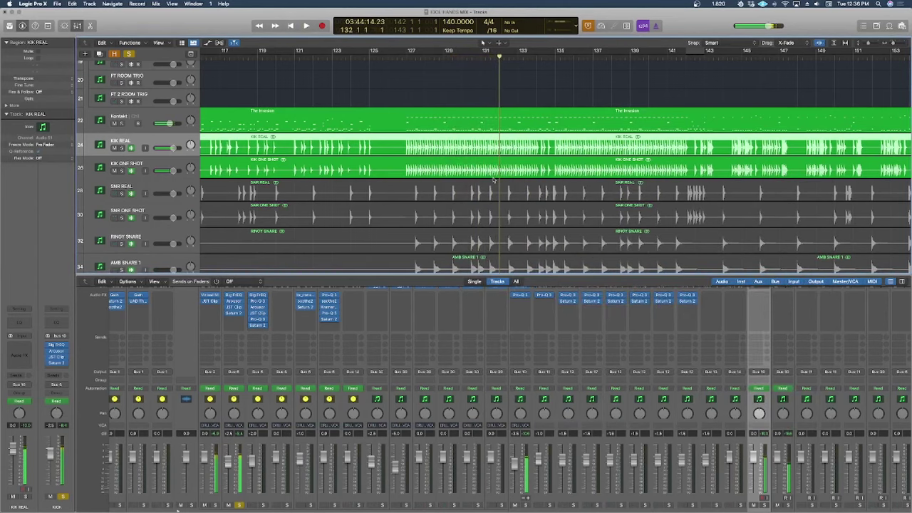
# Step: Play the KICK bus from bar 127 to compare its whole insert chain bypassed and active, then stop playback
pyautogui.scroll(-2, 240, 492)
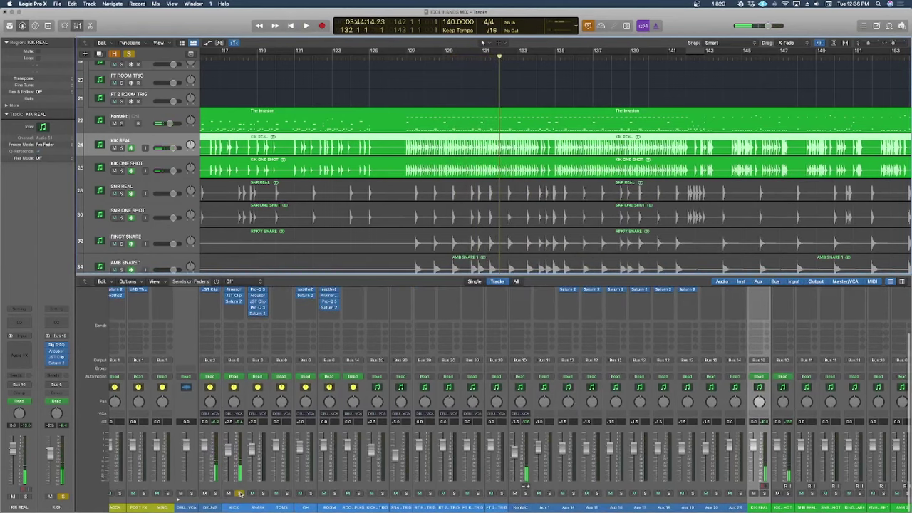
pyautogui.scroll(5, 231, 361)
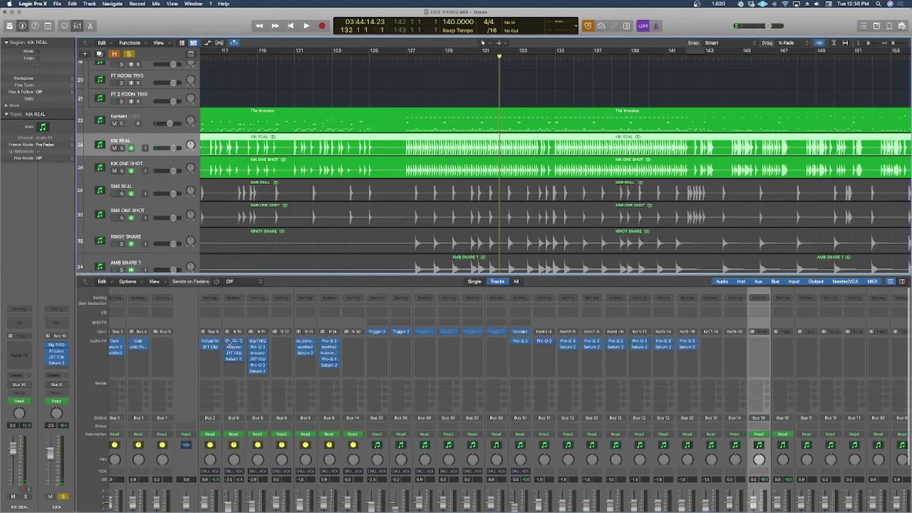
pyautogui.doubleClick(404, 59)
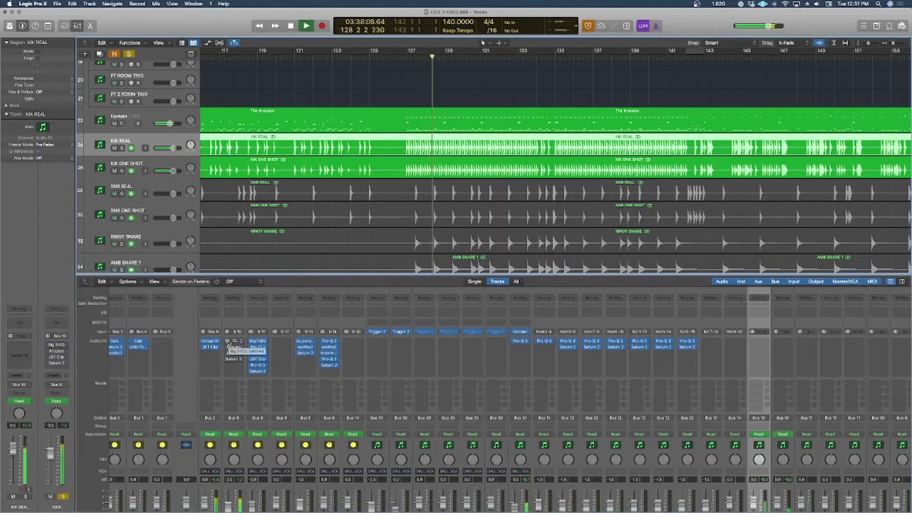
pyautogui.press('space')
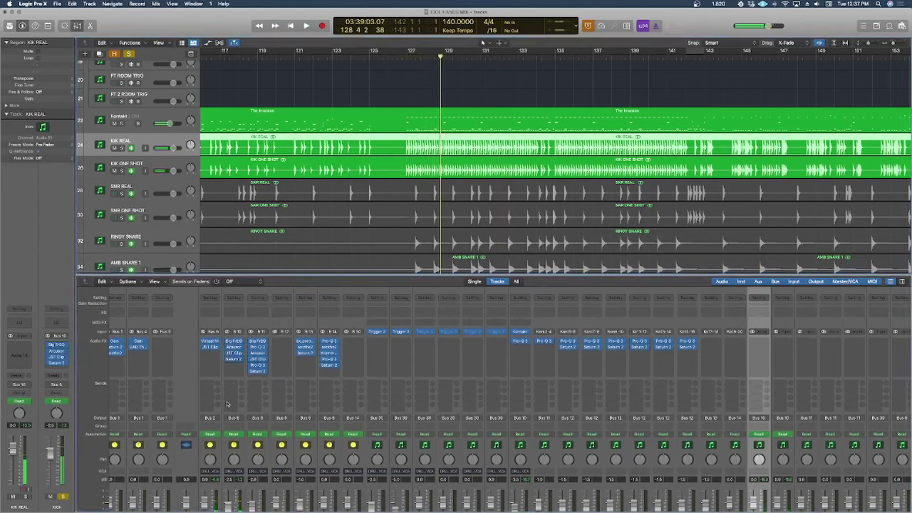
# Step: Play the soloed KICK bus once more, stop playback, and turn off its solo
pyautogui.press('space')
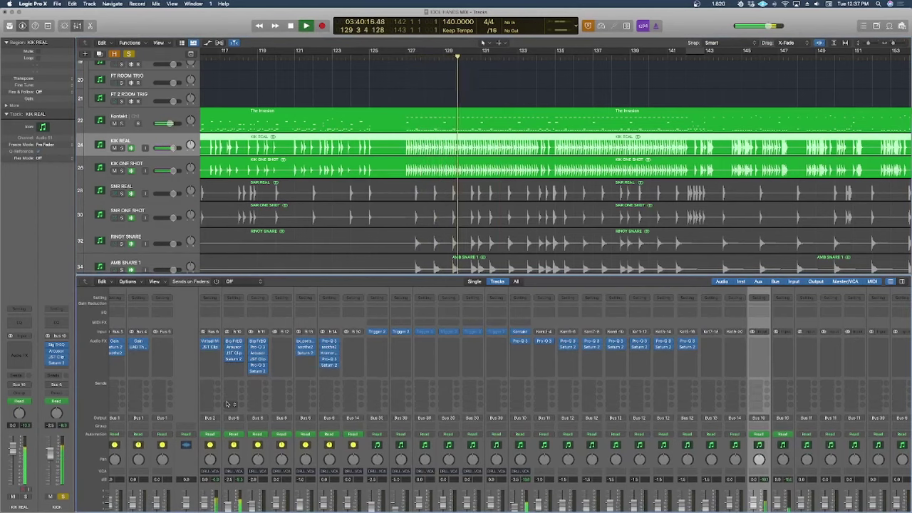
pyautogui.press('space')
pyautogui.scroll(-1, 249, 434)
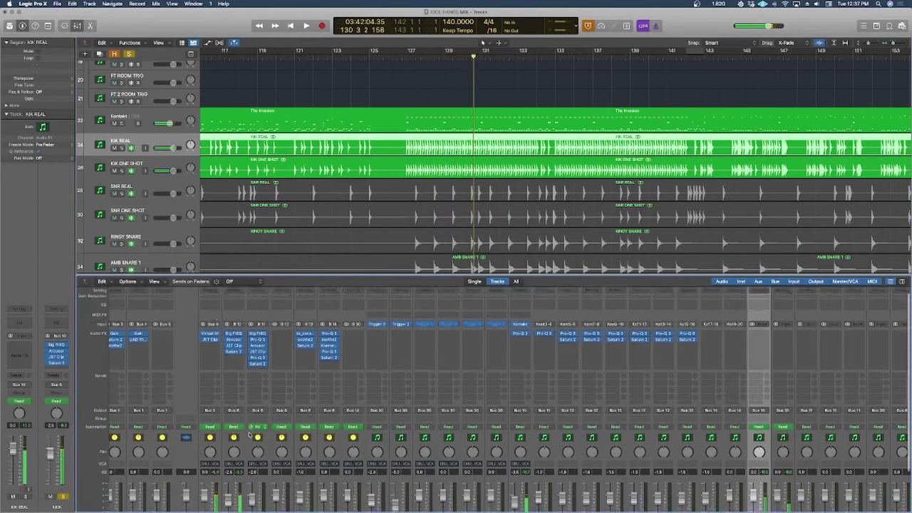
pyautogui.click(238, 507)
pyautogui.scroll(-4, 239, 491)
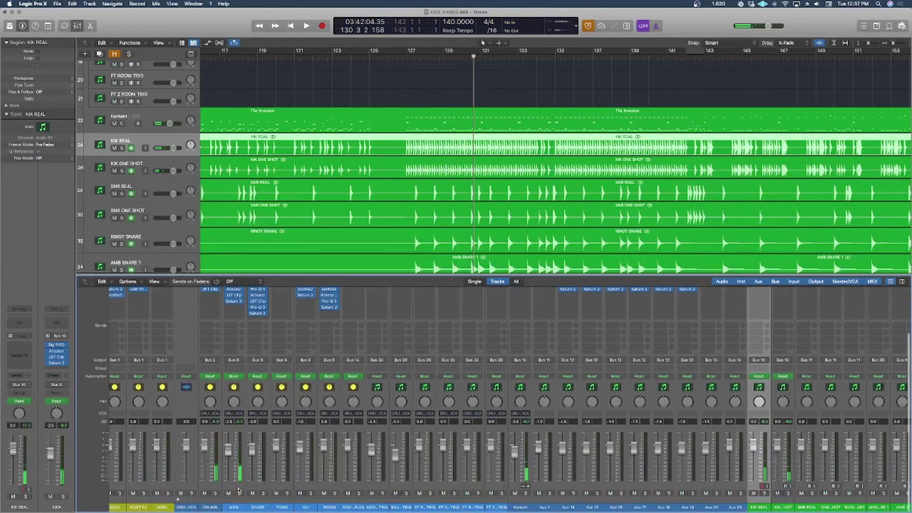
pyautogui.scroll(3, 238, 491)
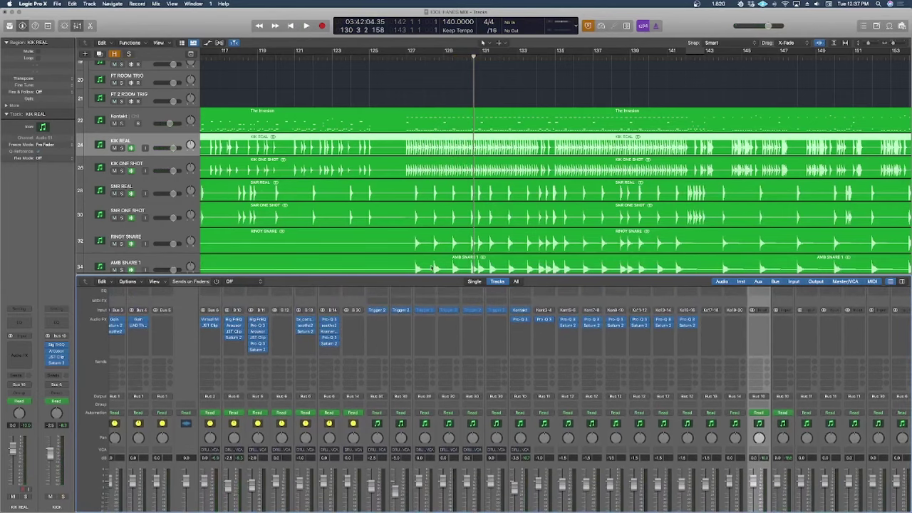
# Step: Return the playhead to bar 127 and solo the SNARE bus
pyautogui.click(406, 57)
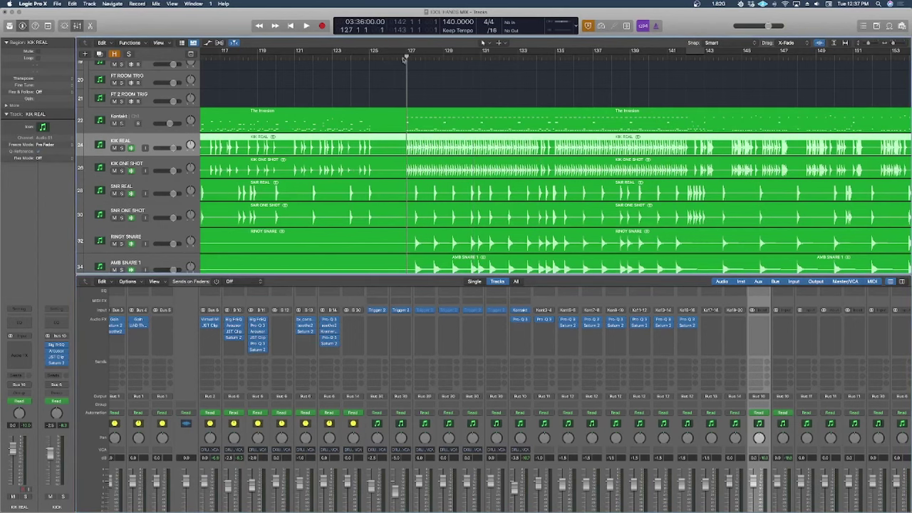
pyautogui.scroll(-5, 432, 176)
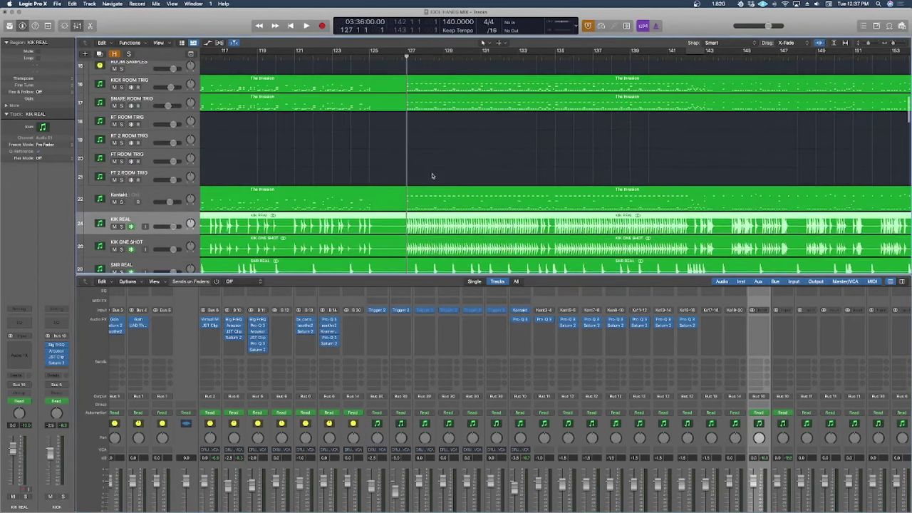
pyautogui.scroll(4, 432, 176)
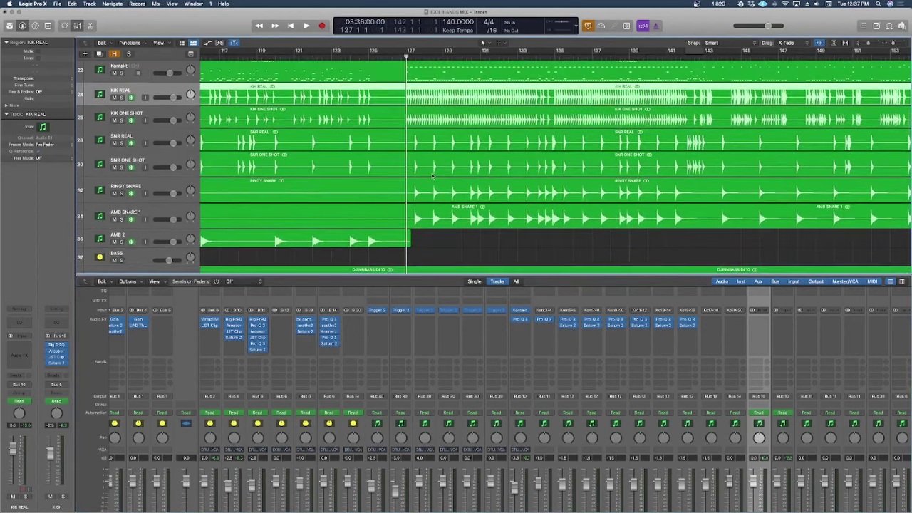
pyautogui.hscroll(3, 432, 176)
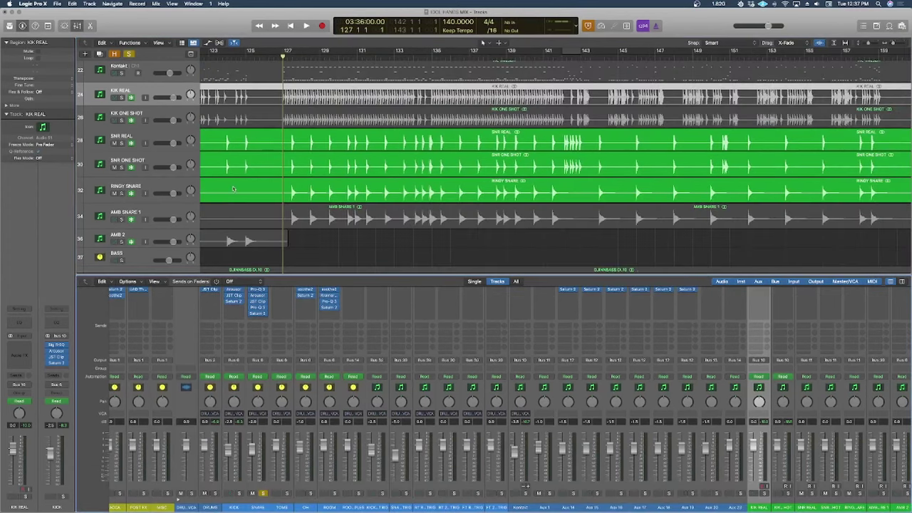
# Step: Turn off the SNARE bus solo and solo the Aux 1 Kontakt output channel instead
pyautogui.scroll(3, 311, 228)
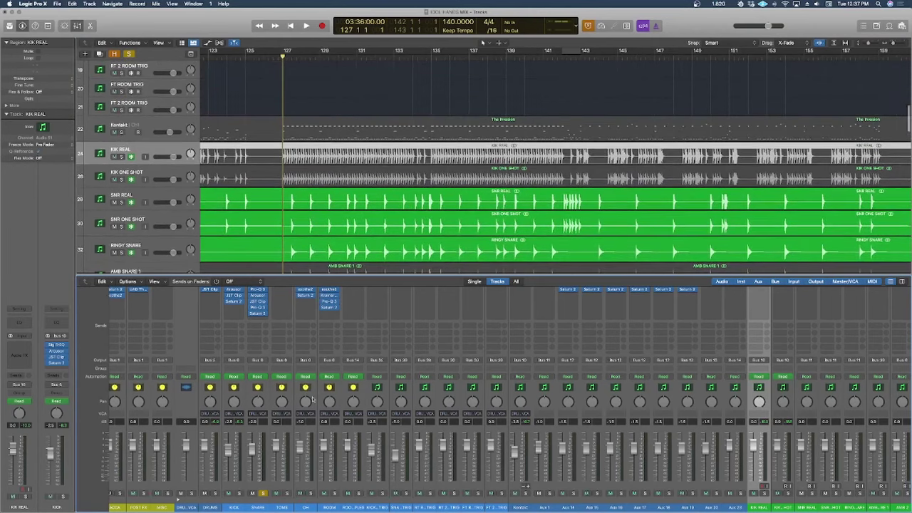
pyautogui.click(263, 493)
pyautogui.click(549, 493)
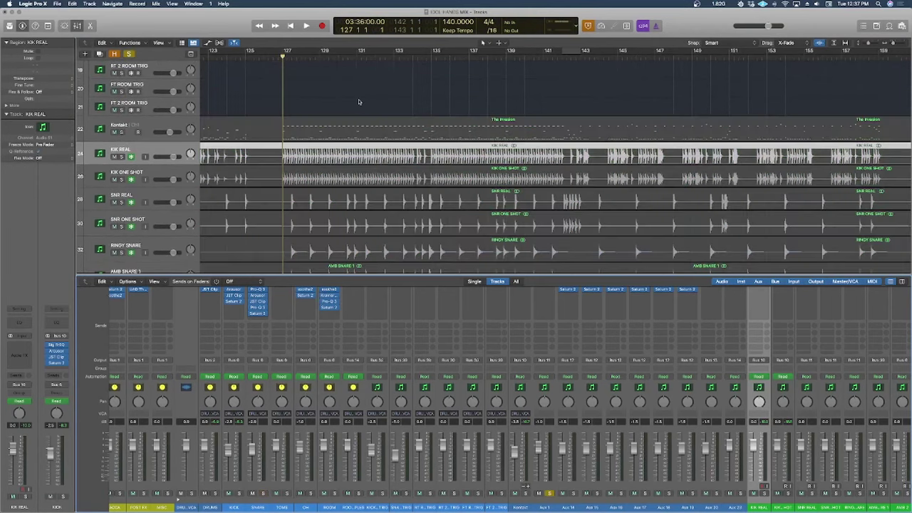
# Step: Set a cycle range from bar 23 to bar 27 and audition the soloed Aux 1 channel in it
pyautogui.hscroll(-15, 358, 101)
pyautogui.hscroll(5, 356, 102)
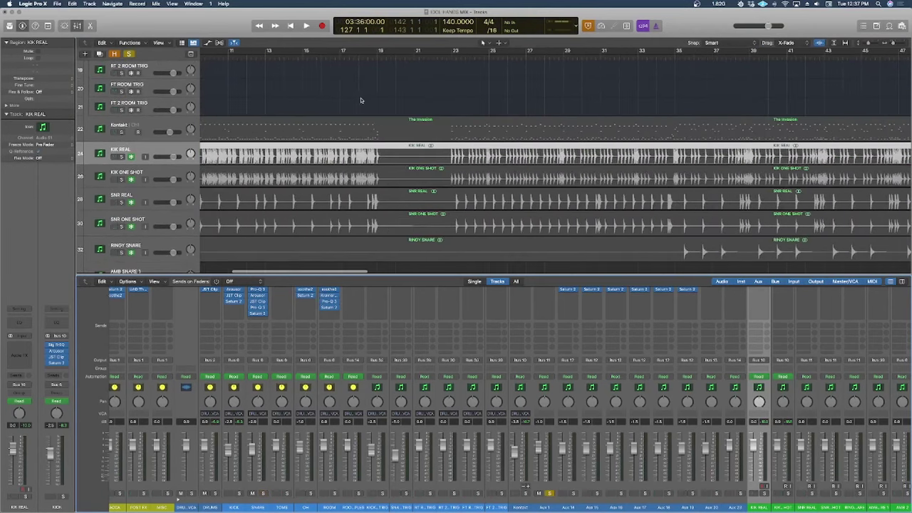
pyautogui.moveTo(343, 55); pyautogui.dragTo(419, 53)
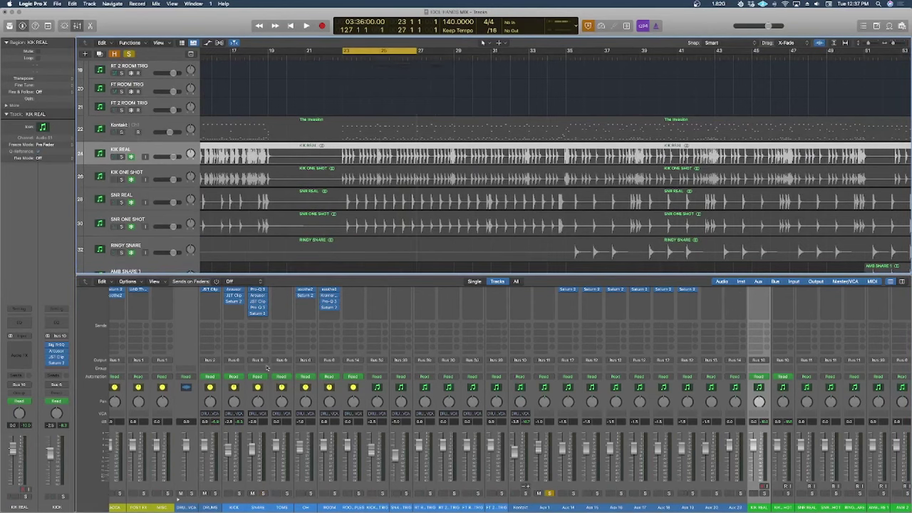
pyautogui.scroll(-1, 399, 147)
pyautogui.press('space')
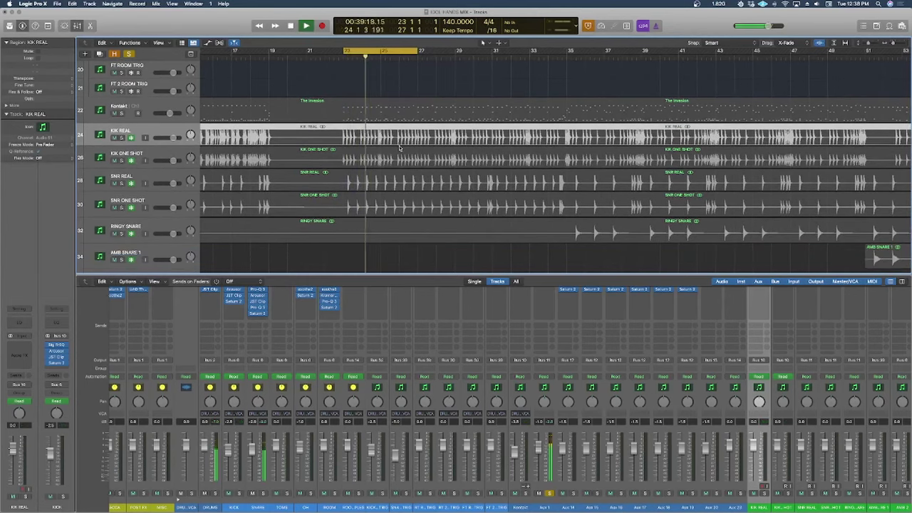
pyautogui.press('space')
# Step: Solo only the SNR REAL track and audition it within the bar 23 to 27 cycle
pyautogui.click(810, 494)
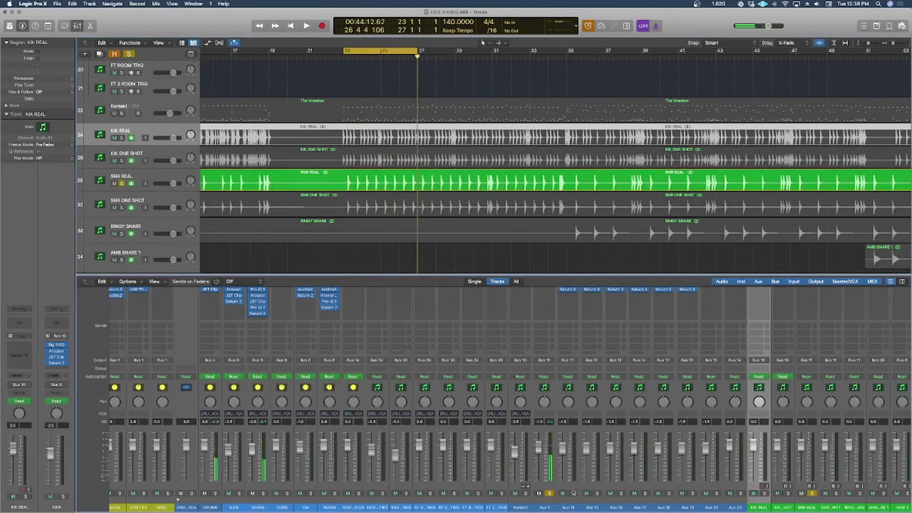
pyautogui.press('space')
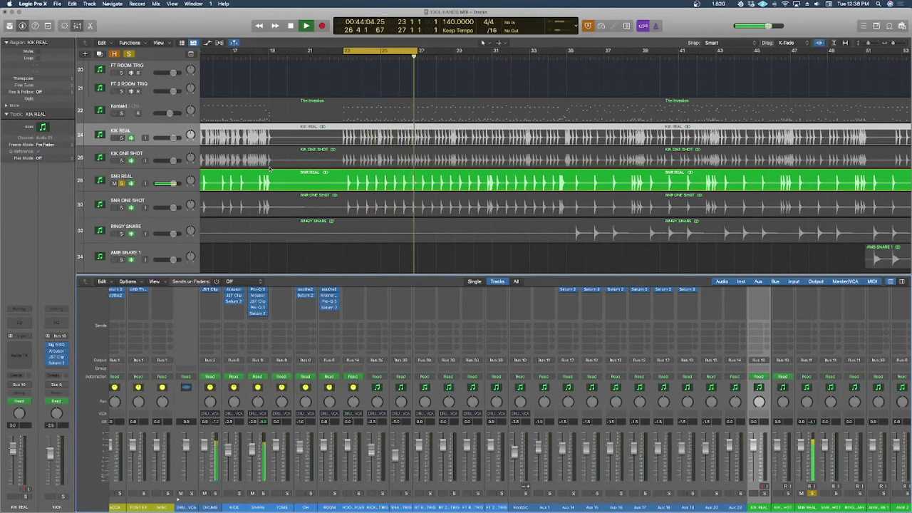
pyautogui.press('space')
# Step: Solo only the SNR ONE SHOT track and audition it within the same cycle range
pyautogui.click(126, 206)
pyautogui.press('space')
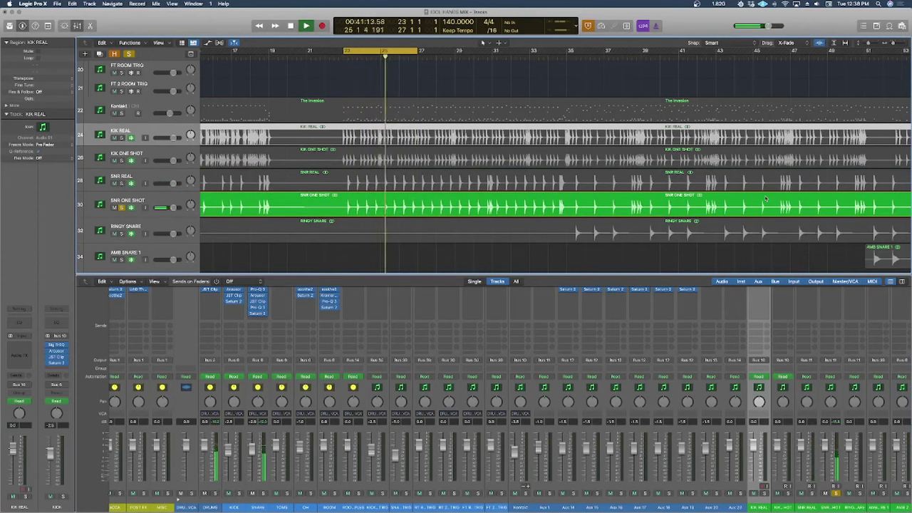
pyautogui.press('space')
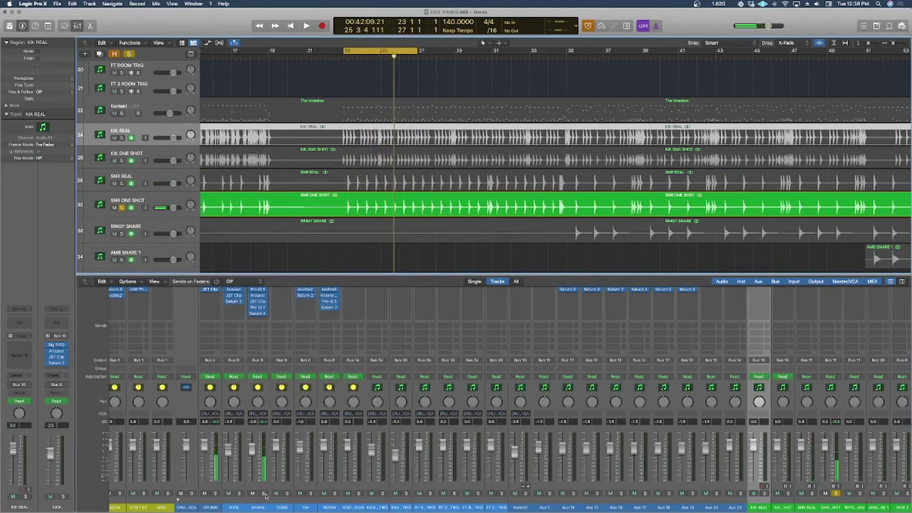
# Step: Solo the SNARE bus and play all the snare layers together, then stop playback
pyautogui.click(264, 494)
pyautogui.press('space')
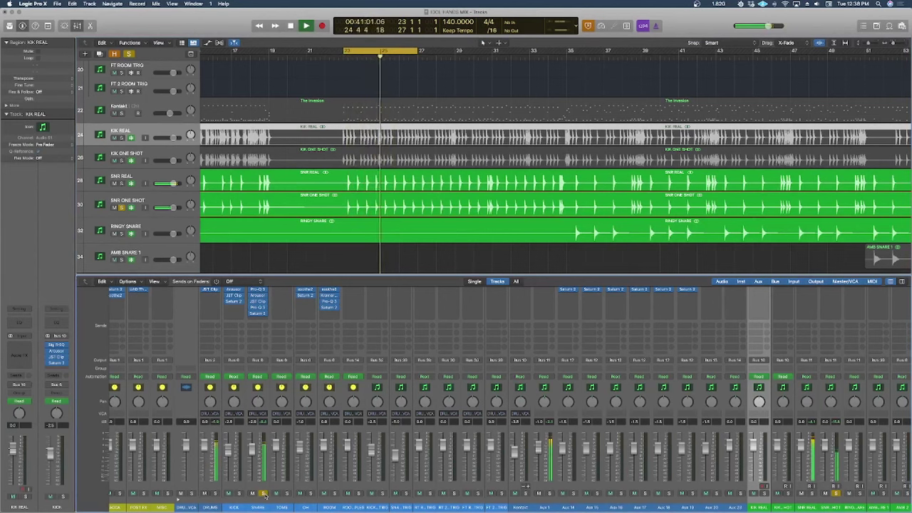
pyautogui.press('space')
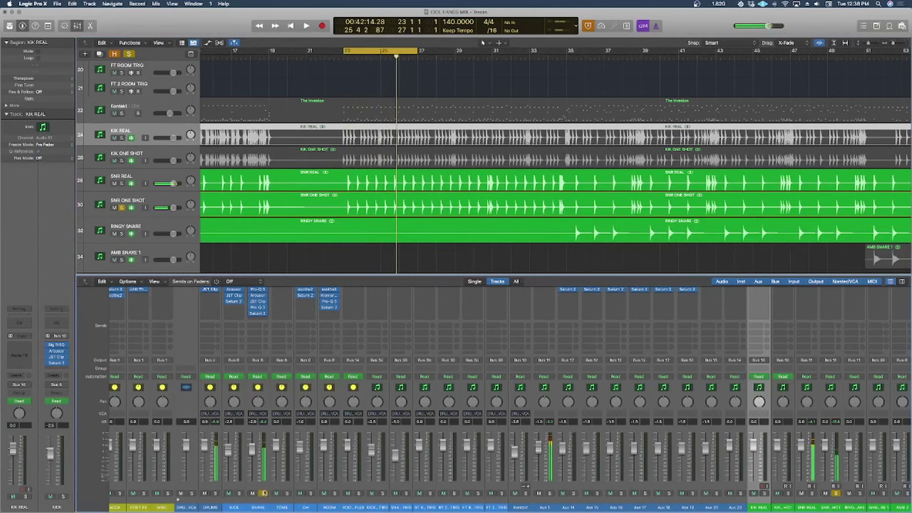
# Step: Bypass the SNARE bus inserts and open its Big FrEQ equalizer, placing the window clear of the first mixer channels
pyautogui.scroll(3, 282, 381)
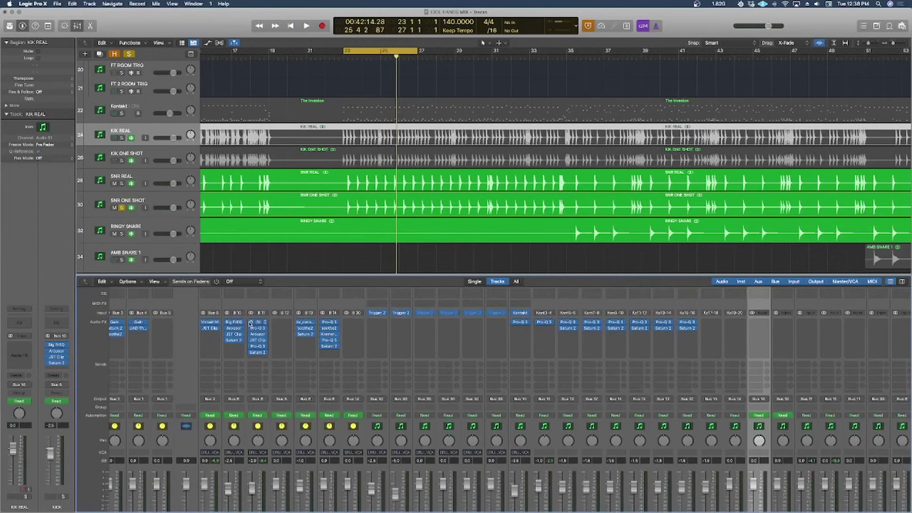
pyautogui.scroll(-1, 251, 324)
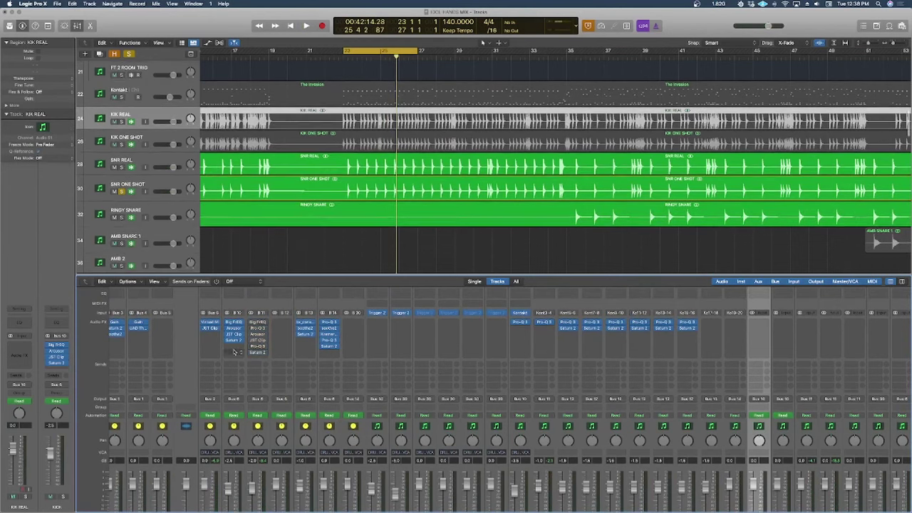
pyautogui.click(258, 322)
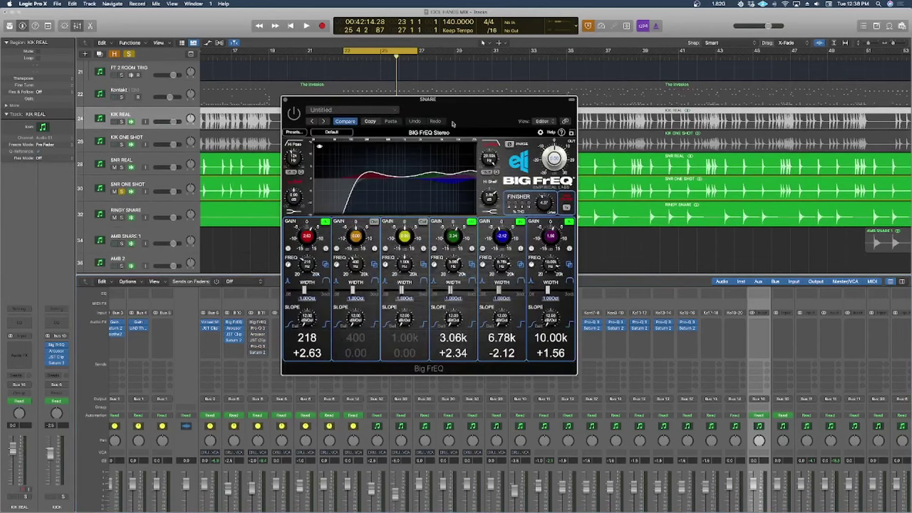
pyautogui.moveTo(452, 124); pyautogui.dragTo(634, 171)
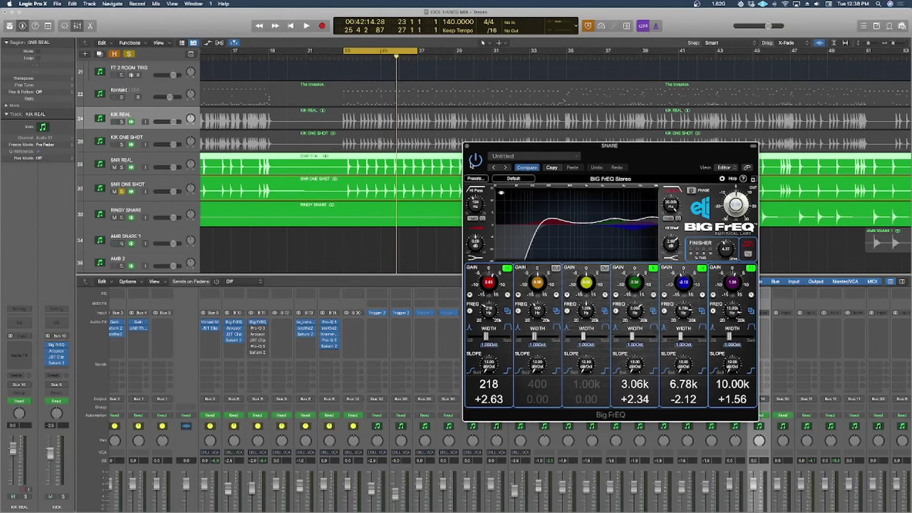
# Step: Compare Big FrEQ bypassed and active while playing the snare cycle, leave it active, and close it
pyautogui.press('space')
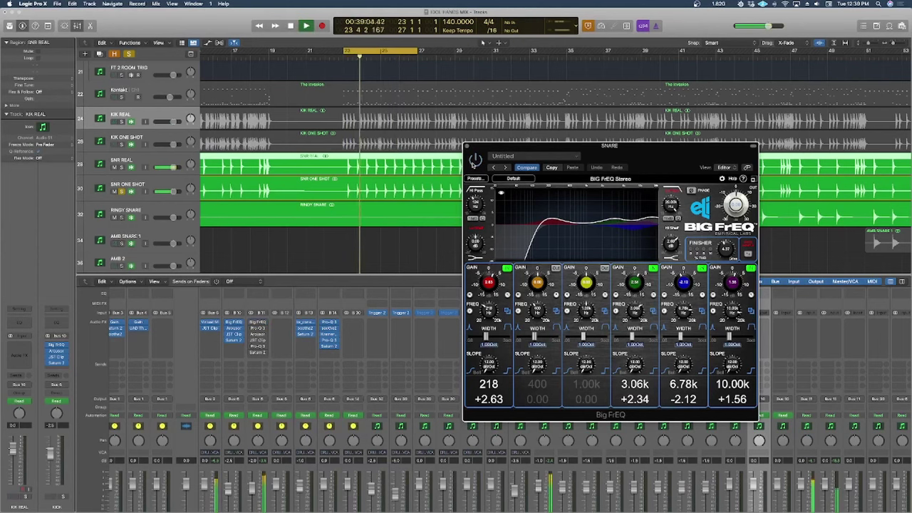
pyautogui.press('space')
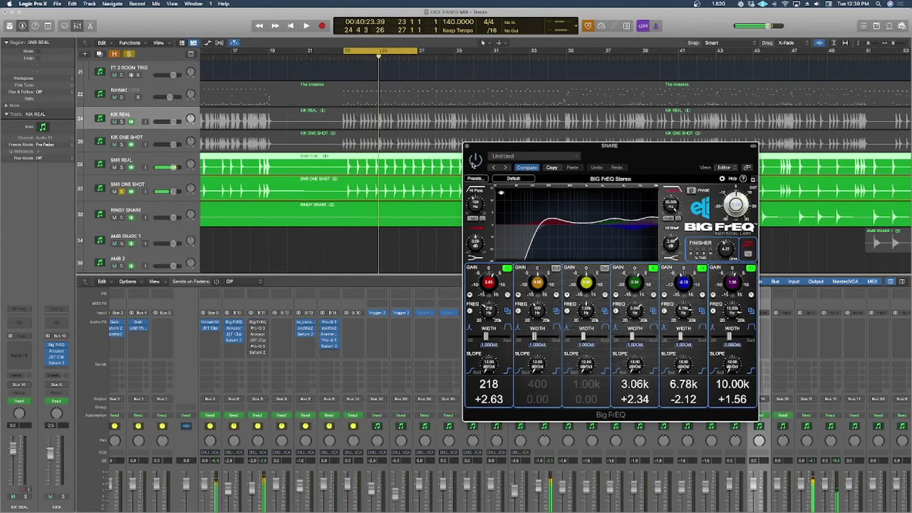
pyautogui.press('space')
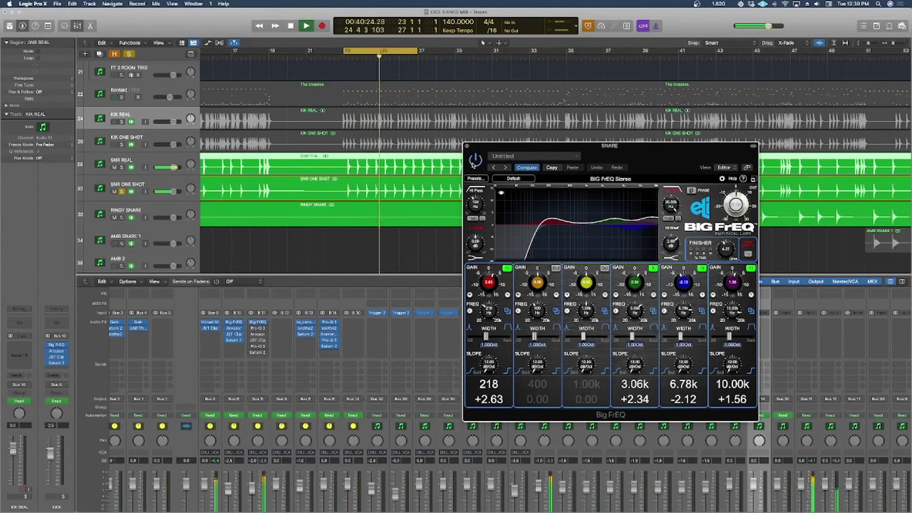
pyautogui.press('space')
pyautogui.click(467, 146)
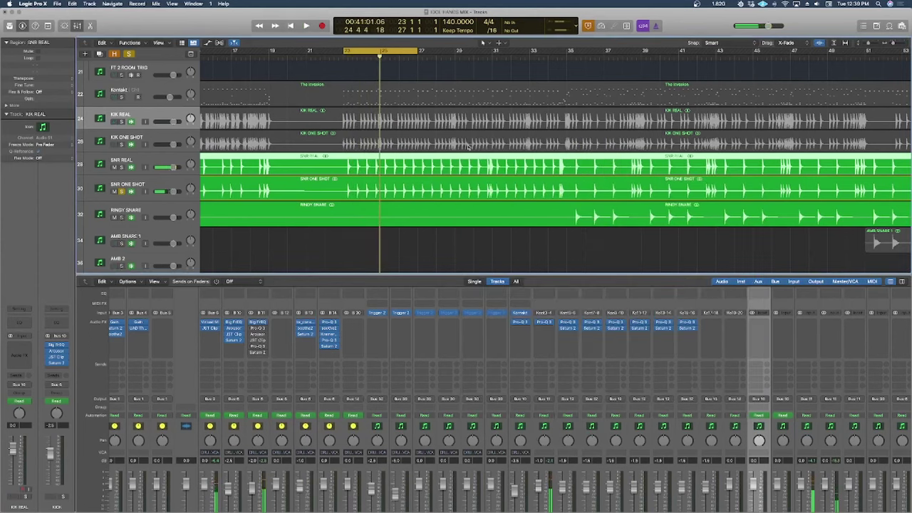
# Step: Open the first Pro-Q 3 on the SNARE bus, compare it bypassed and active in the cycle, and close it
pyautogui.click(257, 329)
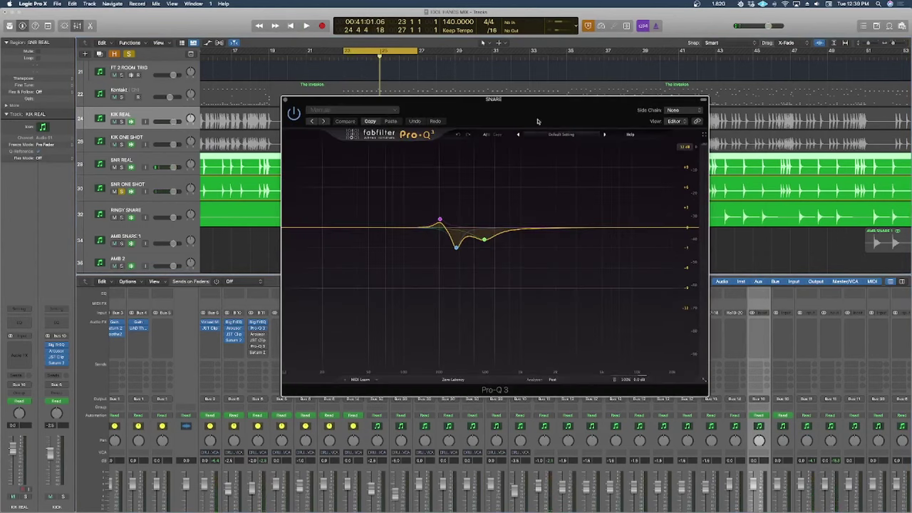
pyautogui.moveTo(539, 117); pyautogui.dragTo(658, 134)
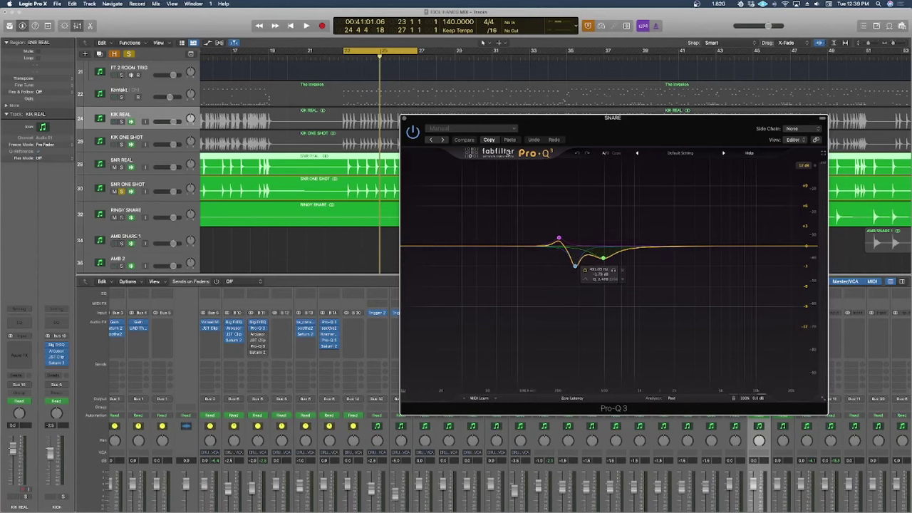
pyautogui.press('space')
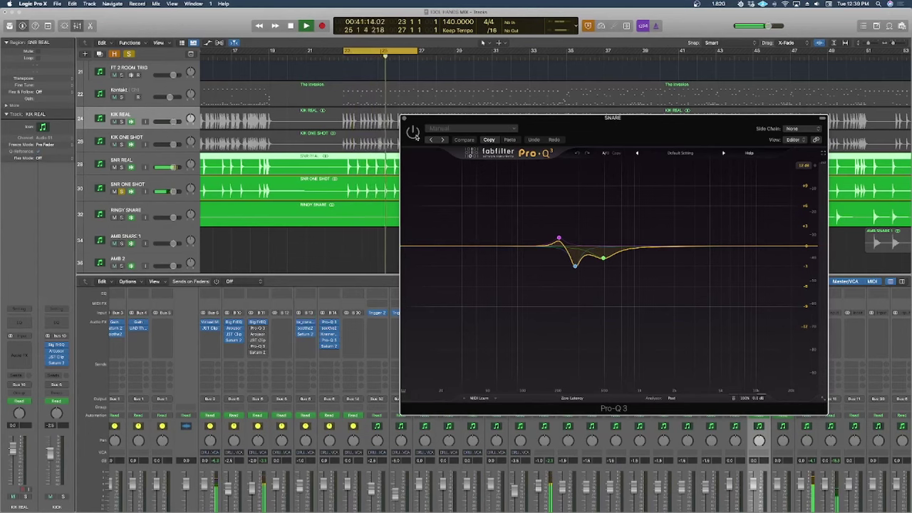
pyautogui.press('space')
pyautogui.press('space')
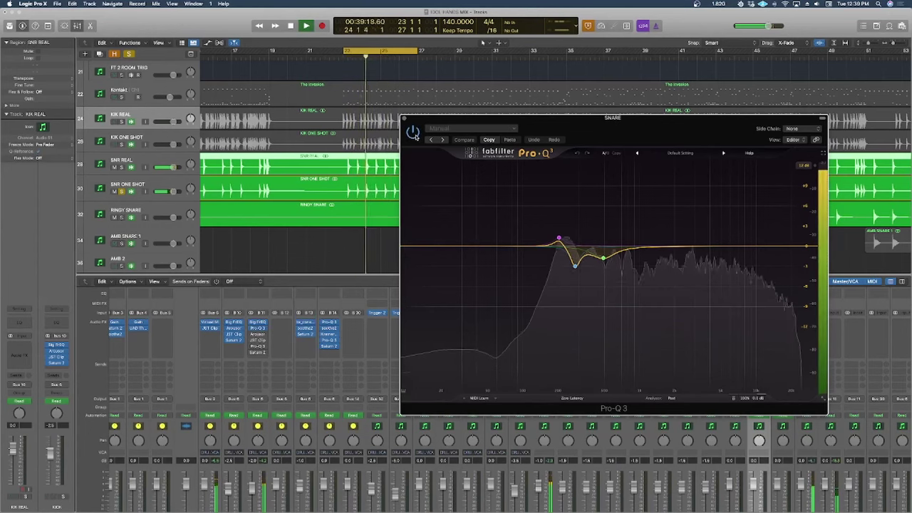
pyautogui.press('space')
pyautogui.click(404, 118)
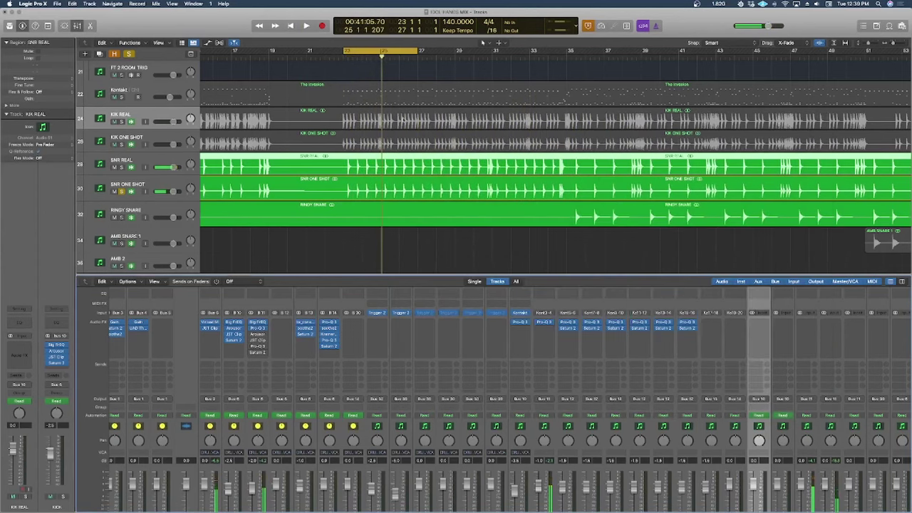
# Step: Open the Arousor compressor on the SNARE bus, compare it bypassed and active while playing the cycle, leave it active, and close it
pyautogui.click(257, 334)
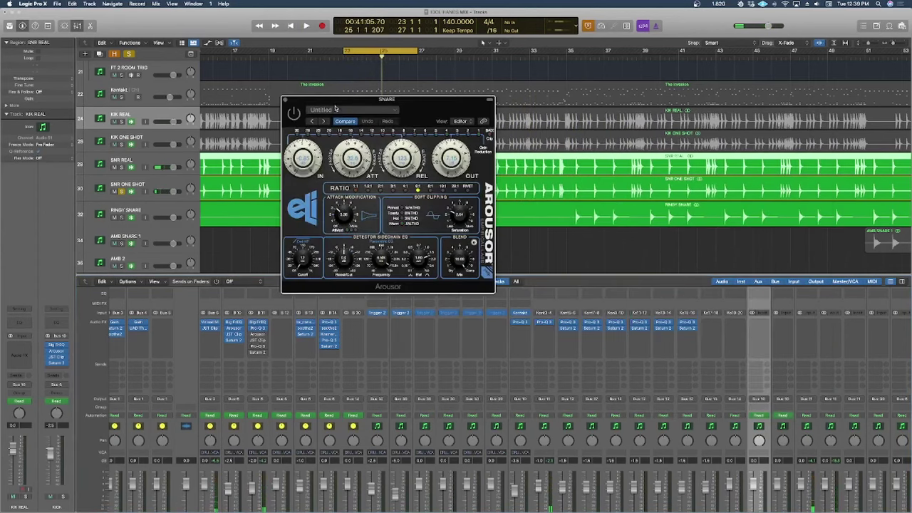
pyautogui.moveTo(432, 111); pyautogui.dragTo(699, 123)
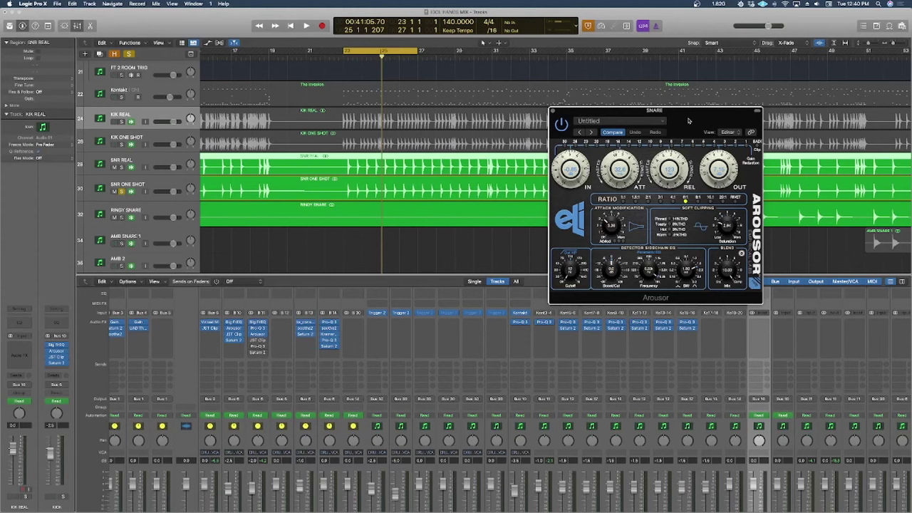
pyautogui.press('space')
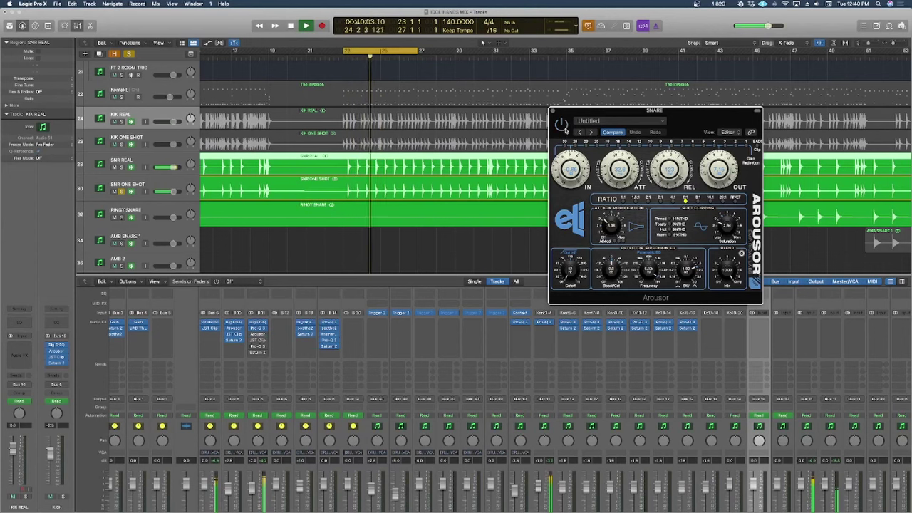
pyautogui.press('space')
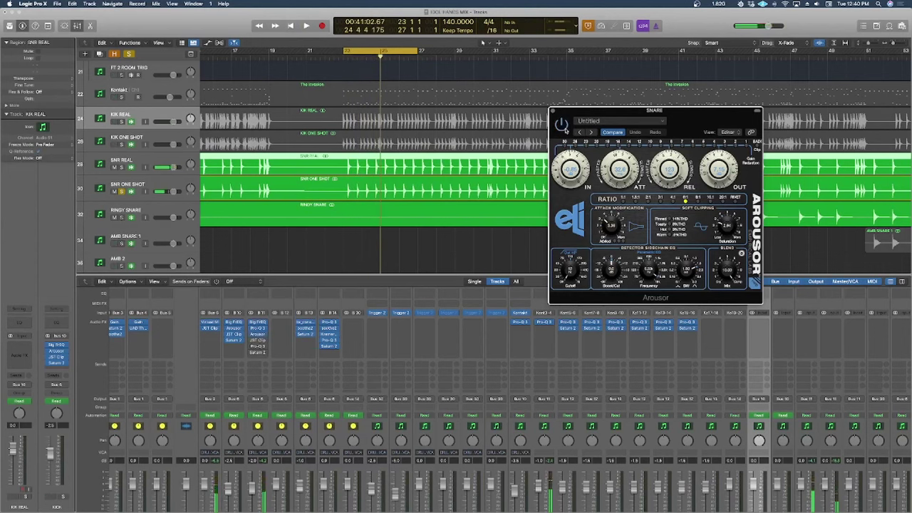
pyautogui.press('space')
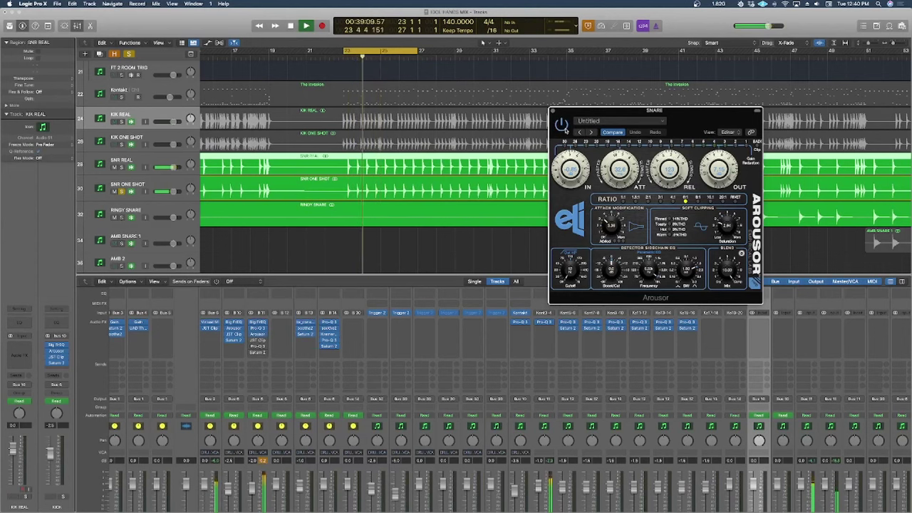
pyautogui.press('space')
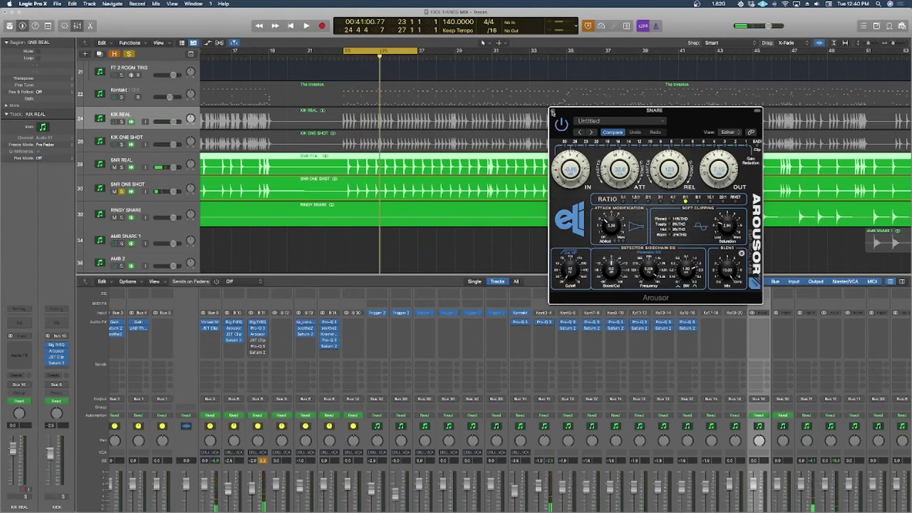
pyautogui.click(553, 112)
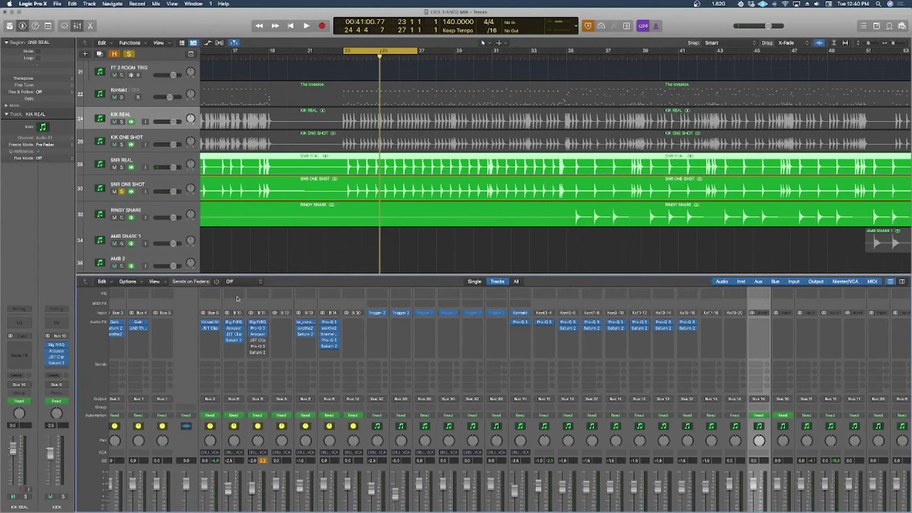
# Step: Open JST Clip on the SNARE bus, compare the snare with its clipping off and on, leave it active, and close it
pyautogui.click(257, 341)
pyautogui.click(312, 175)
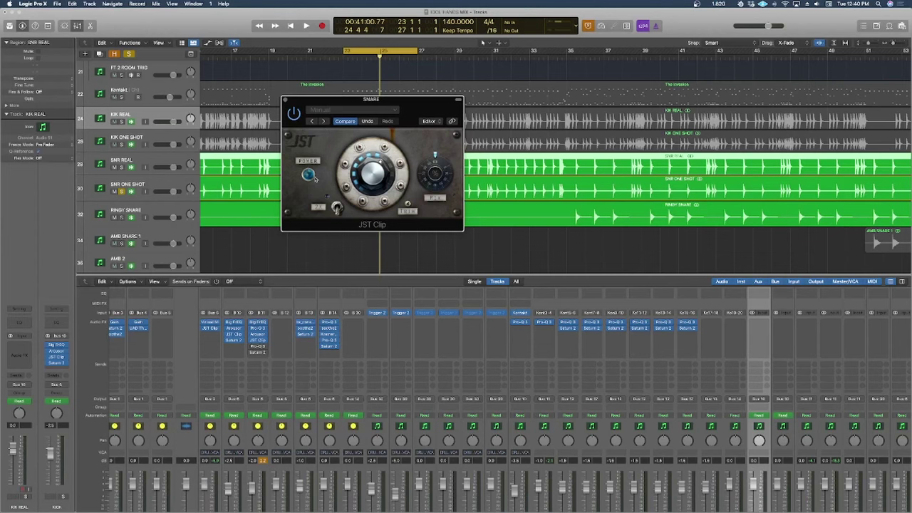
pyautogui.press('space')
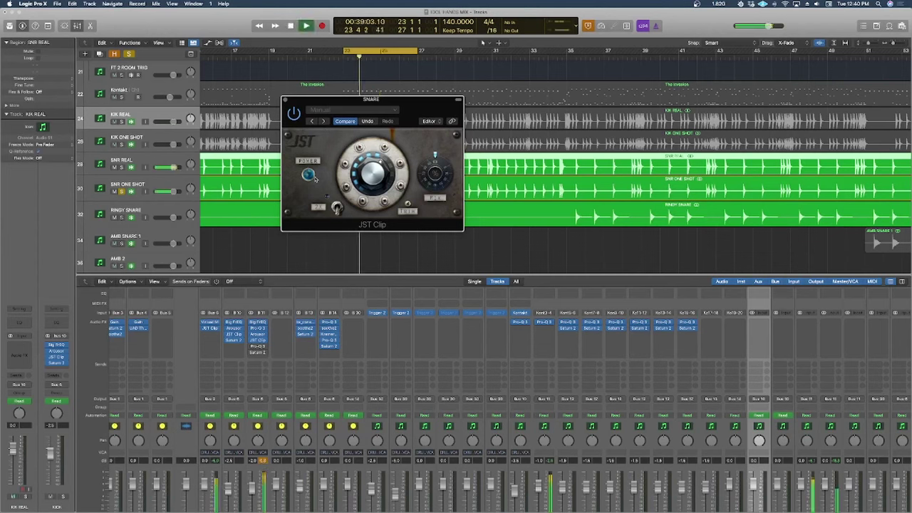
pyautogui.click(316, 178)
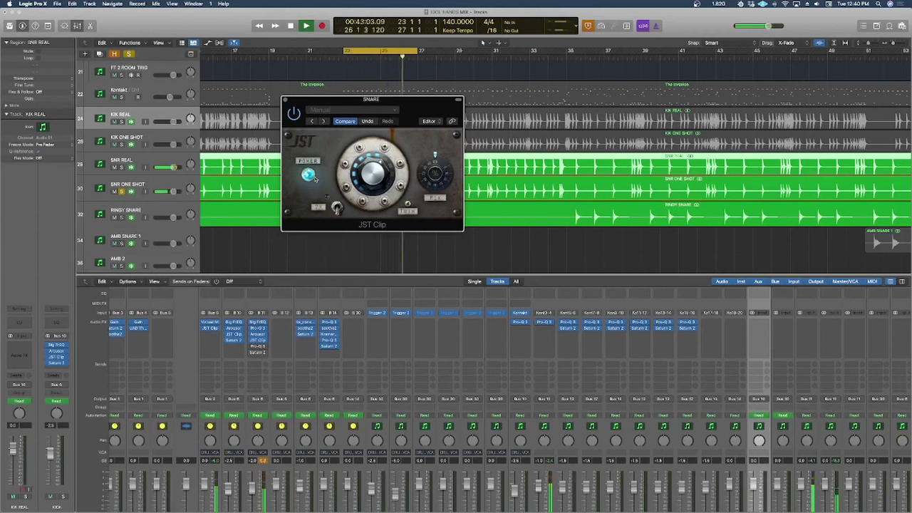
pyautogui.press('space')
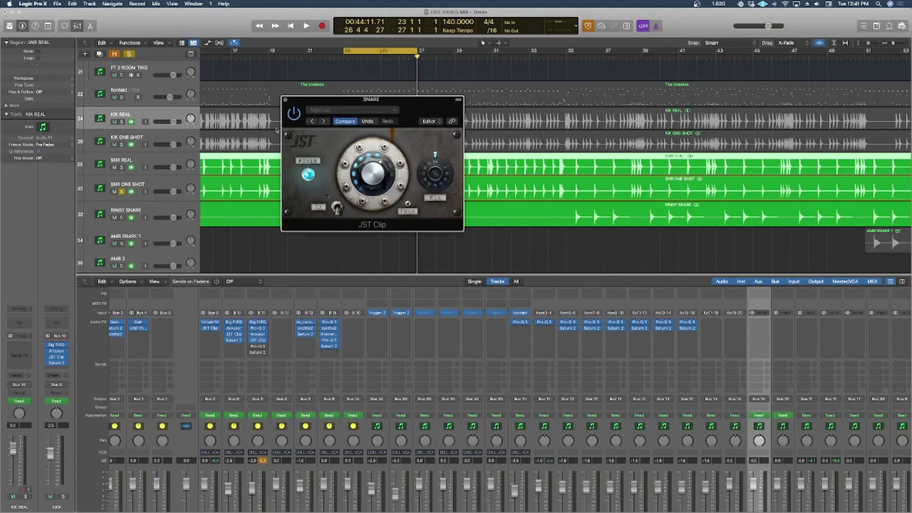
pyautogui.click(284, 101)
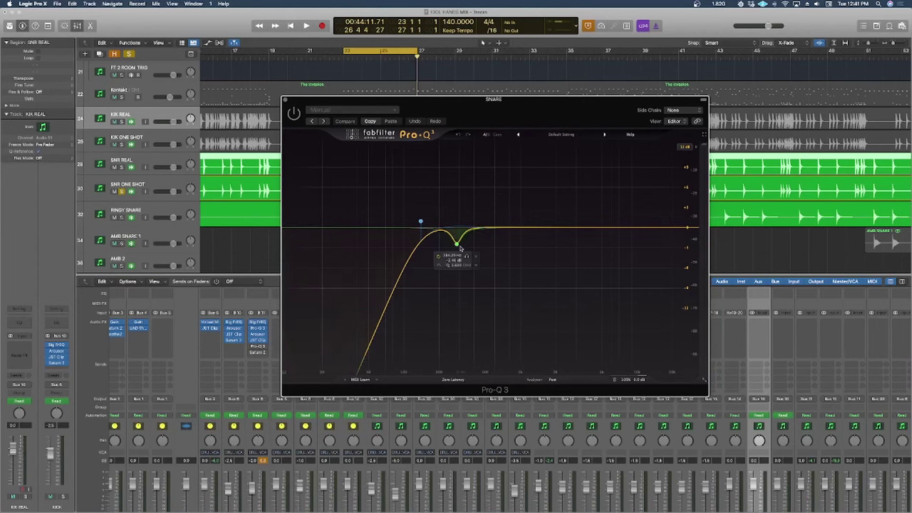
# Step: Compare the second Pro-Q 3 on the SNARE bus bypassed and active during playback, leave it active, and close it
pyautogui.press('space')
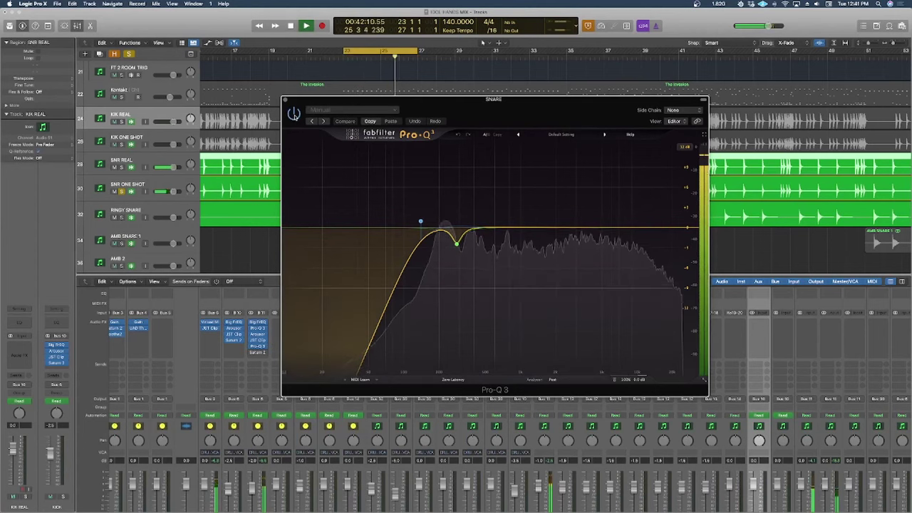
pyautogui.press('space')
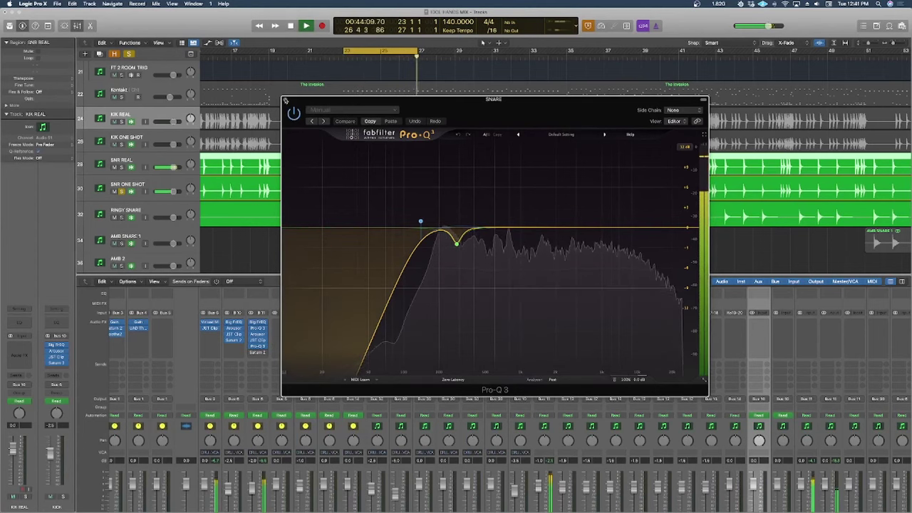
pyautogui.click(285, 100)
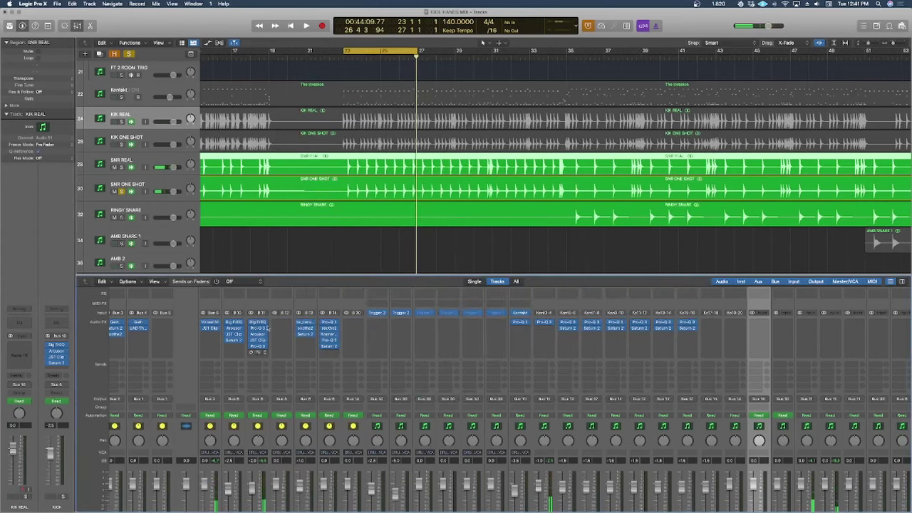
# Step: Open Saturn 2 on the SNARE bus, play the snare cycle with the saturation active, stop playback, and close it
pyautogui.click(329, 346)
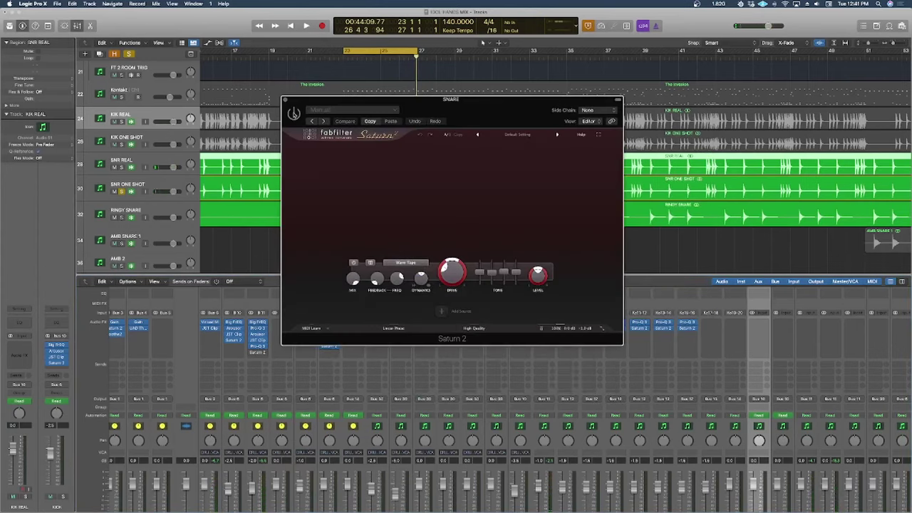
pyautogui.moveTo(463, 114); pyautogui.dragTo(478, 151)
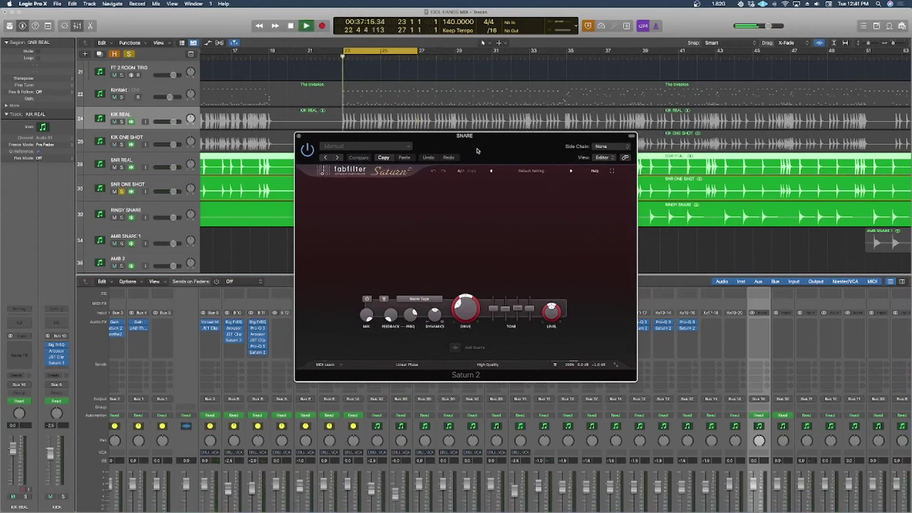
pyautogui.press('space')
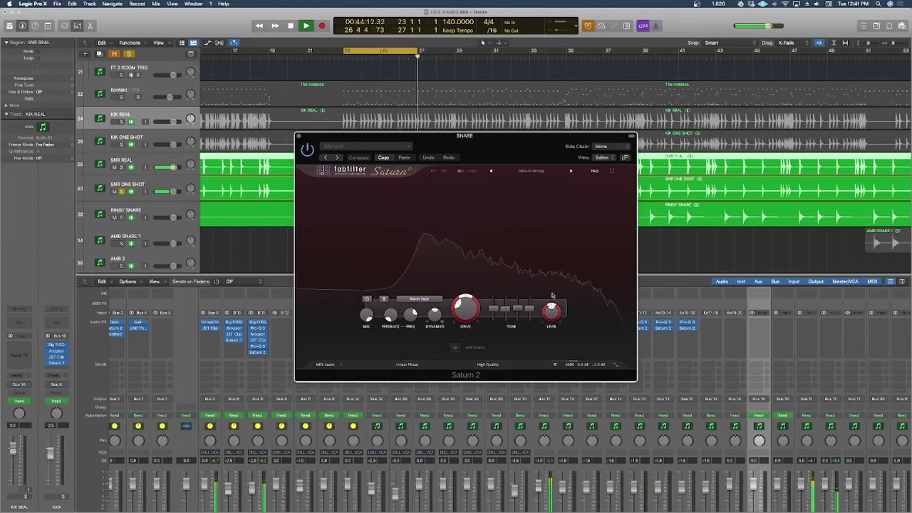
pyautogui.press('space')
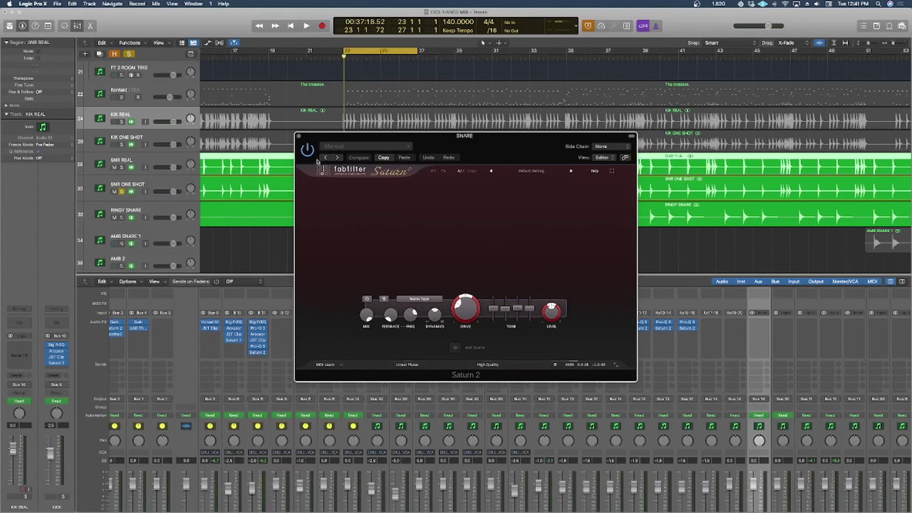
pyautogui.click(299, 136)
# Step: Turn off the cycle range and clear the solos on the SNARE bus and the SNR ONE SHOT track
pyautogui.scroll(-3, 264, 492)
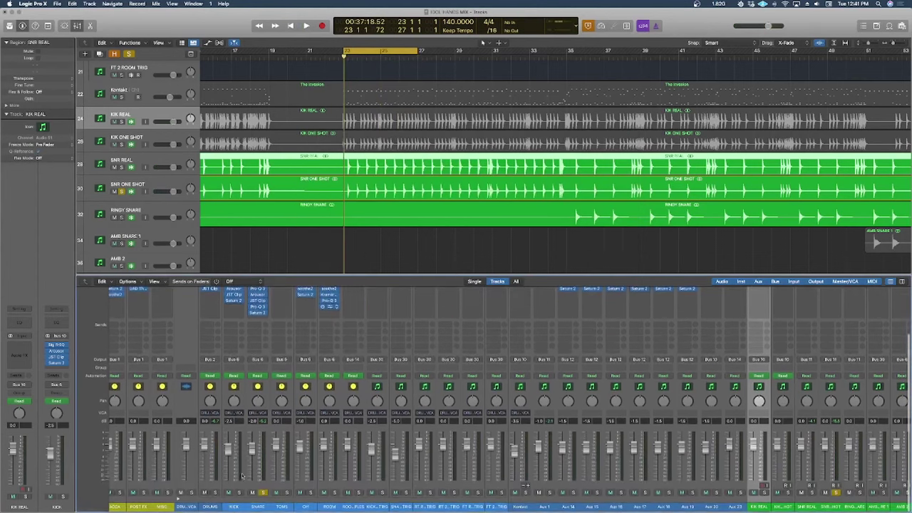
pyautogui.click(278, 191)
pyautogui.hscroll(5, 277, 193)
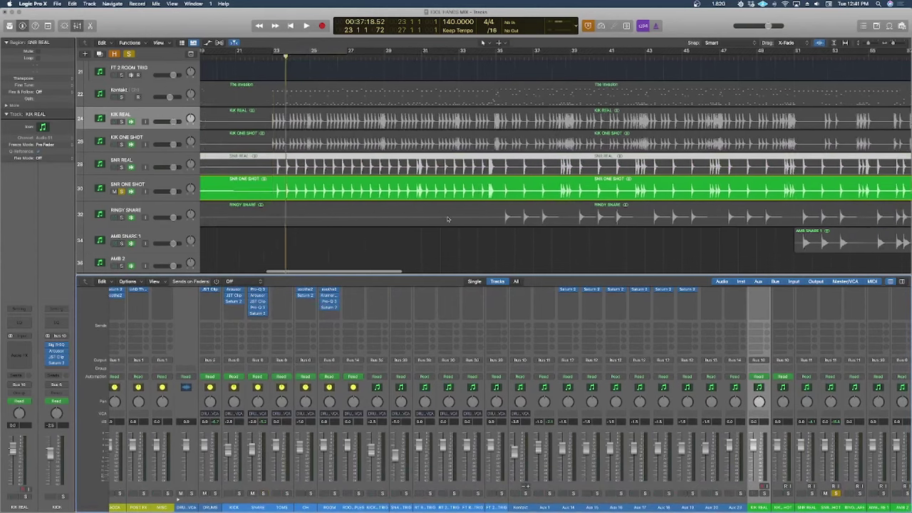
pyautogui.hscroll(2, 278, 192)
pyautogui.press('super+a')
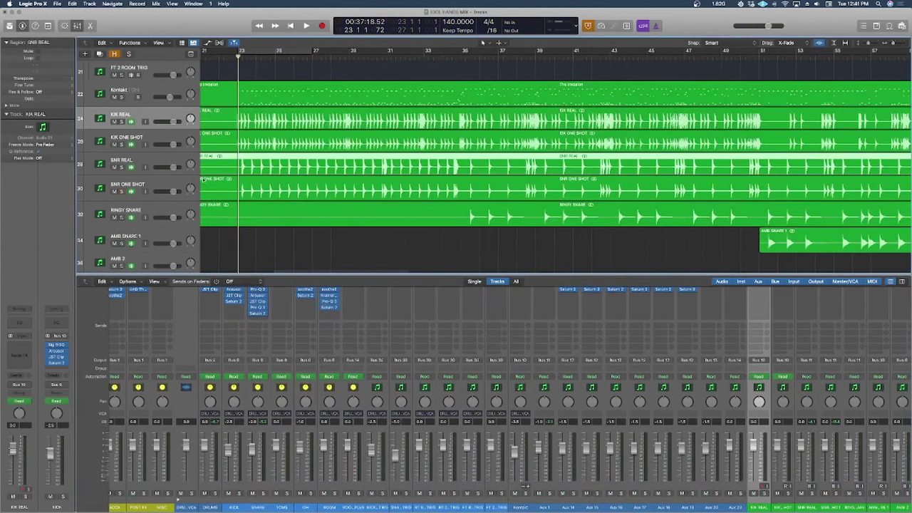
pyautogui.hscroll(3, 244, 179)
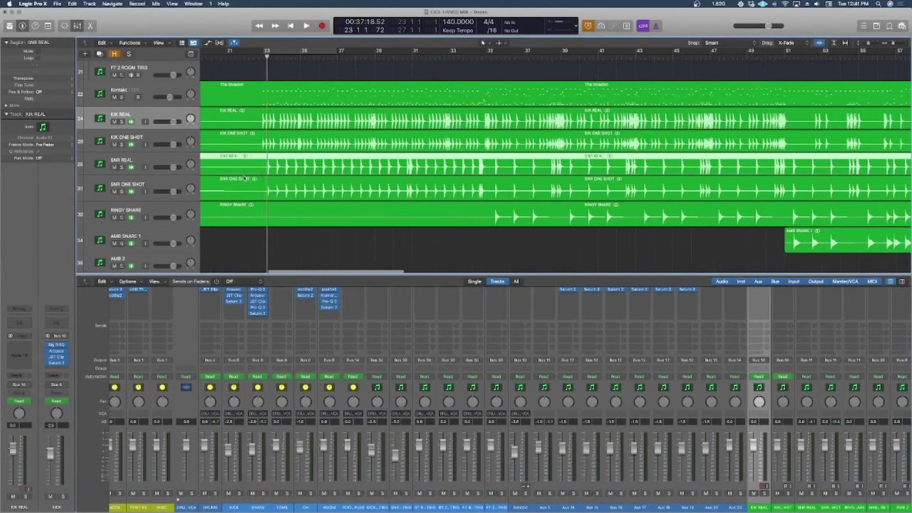
# Step: Solo the RINGY SNARE track and play it alone from around bar 35, then stop playback
pyautogui.click(142, 209)
pyautogui.hscroll(1, 284, 171)
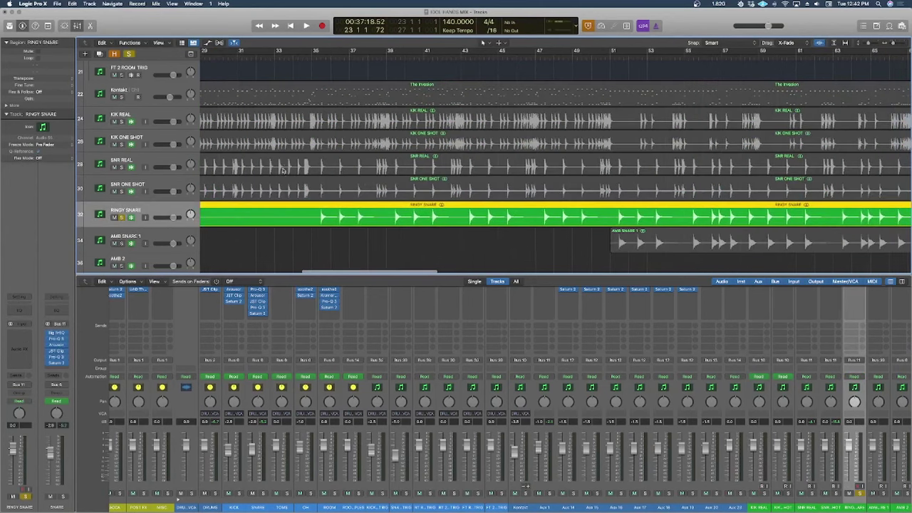
pyautogui.click(314, 57)
pyautogui.press('space')
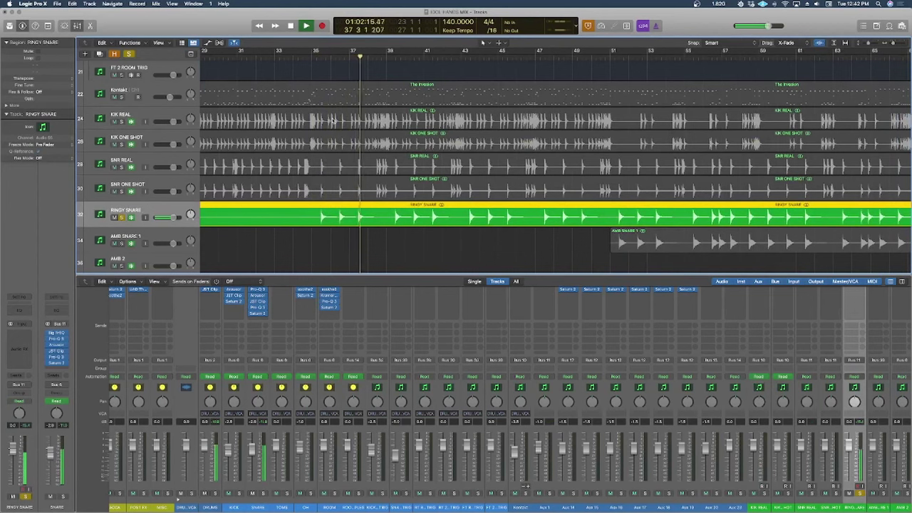
pyautogui.press('space')
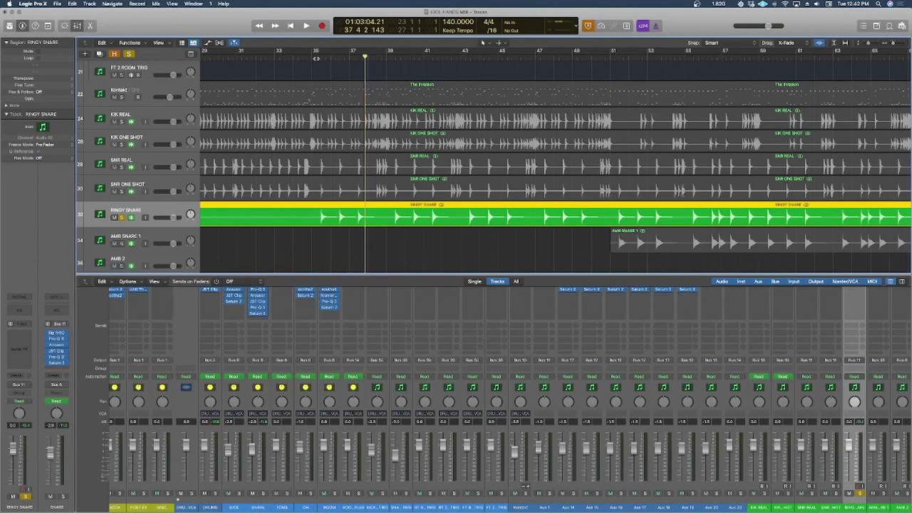
# Step: Solo the SNARE bus and play from bar 35, comparing the snares with RINGY SNARE muted and unmuted, then stop
pyautogui.click(316, 58)
pyautogui.press('s')
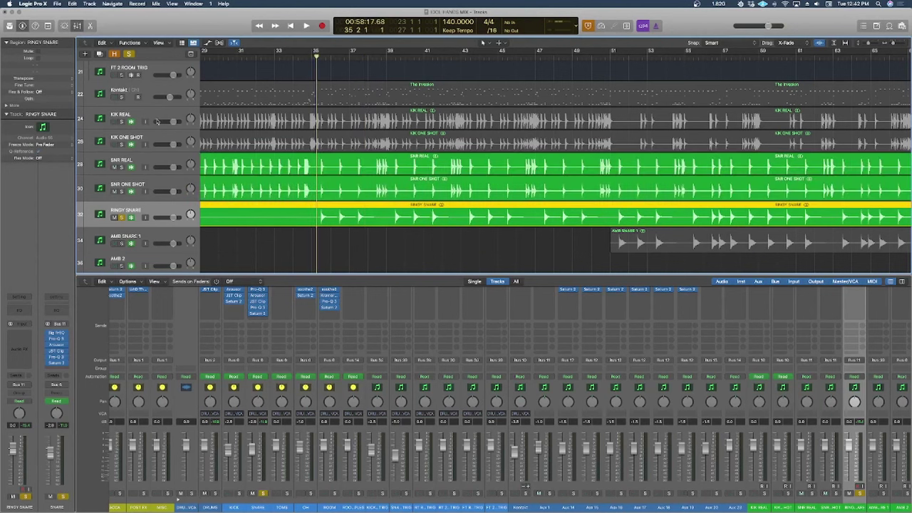
pyautogui.click(113, 218)
pyautogui.click(312, 57)
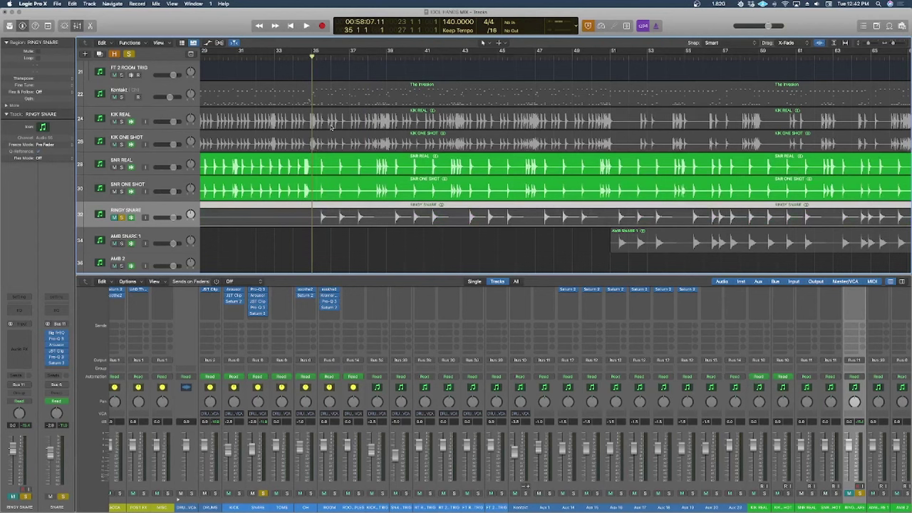
pyautogui.press('space')
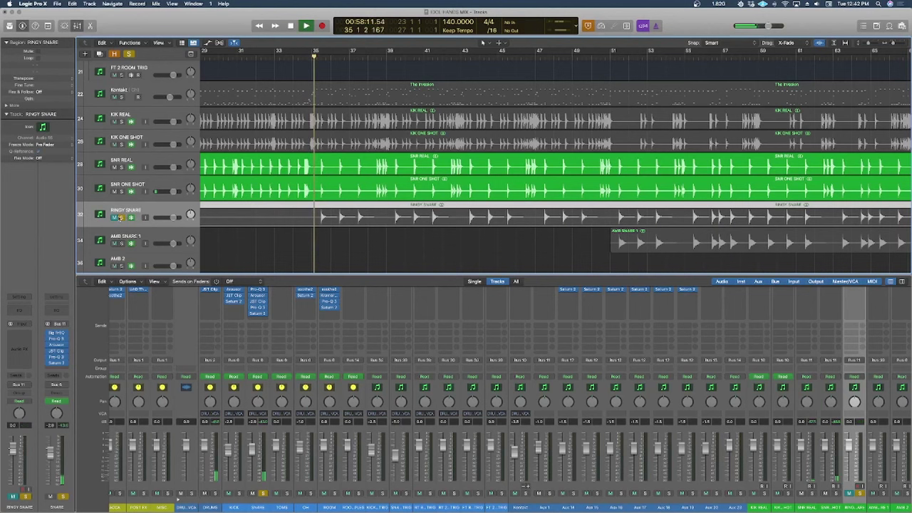
pyautogui.click(115, 217)
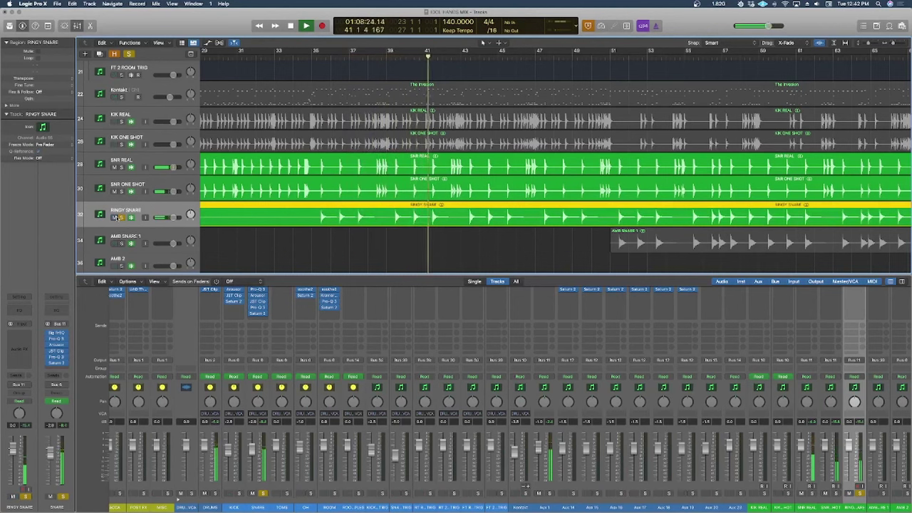
pyautogui.press('space')
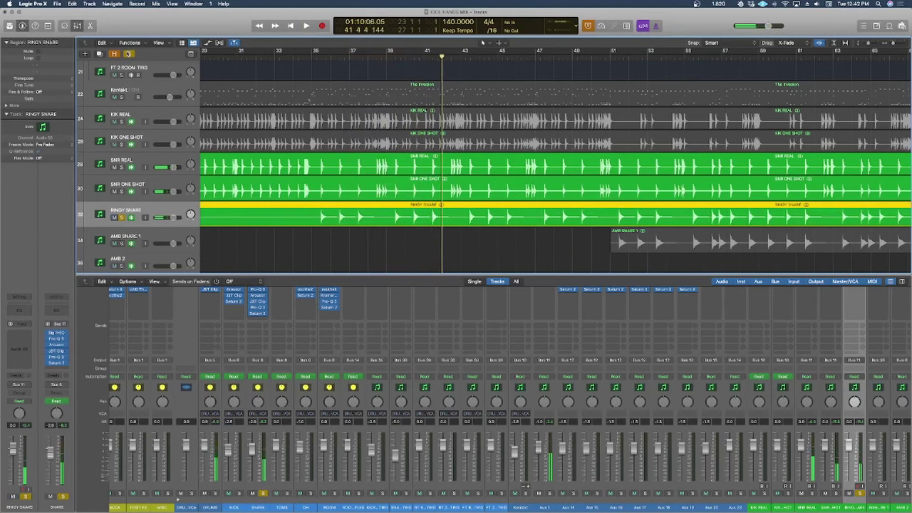
# Step: Solo the AMB SNARE 1 track and take RINGY SNARE out of solo
pyautogui.hscroll(10, 348, 197)
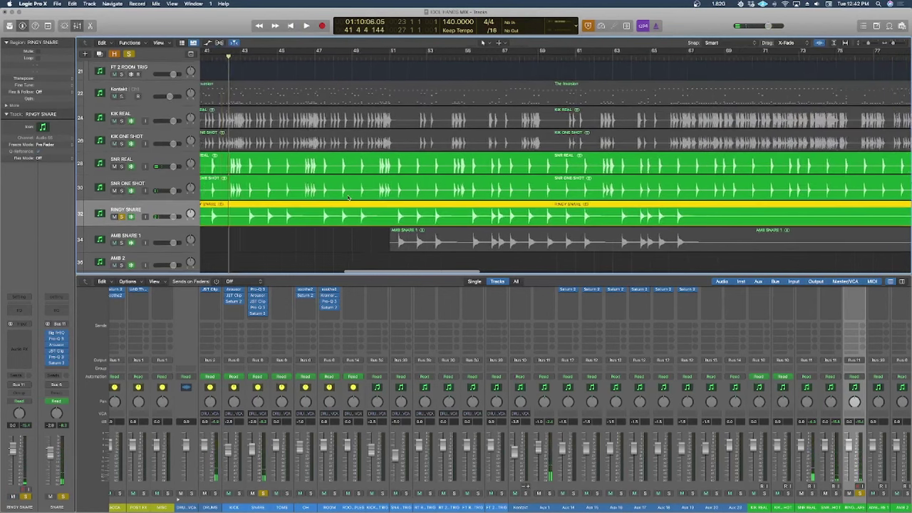
pyautogui.click(122, 242)
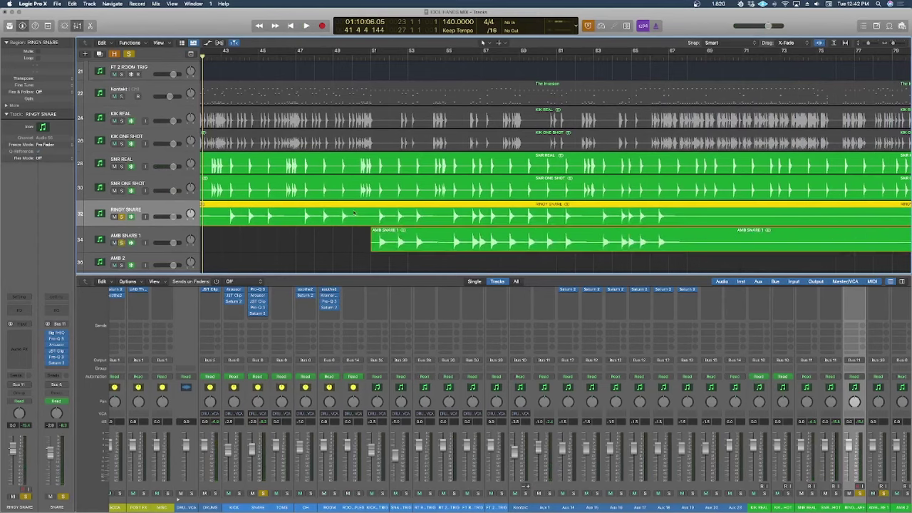
pyautogui.scroll(-2, 354, 213)
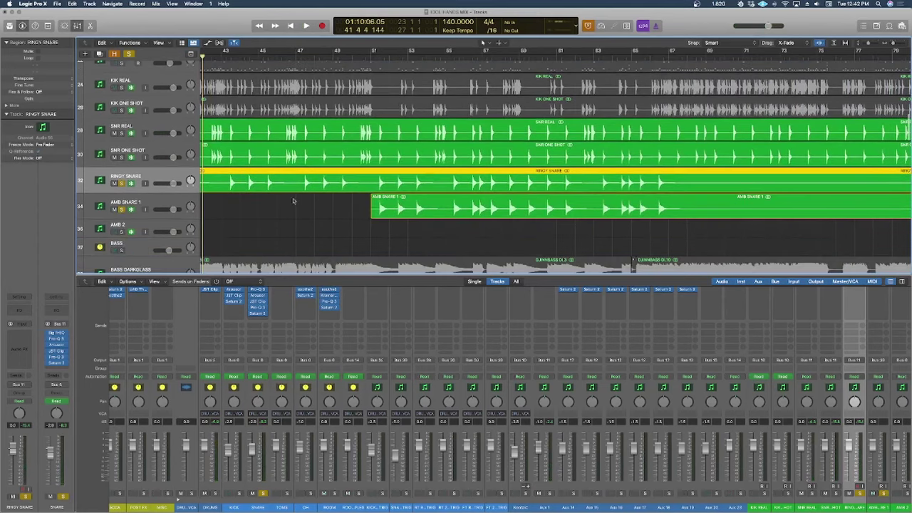
pyautogui.click(122, 184)
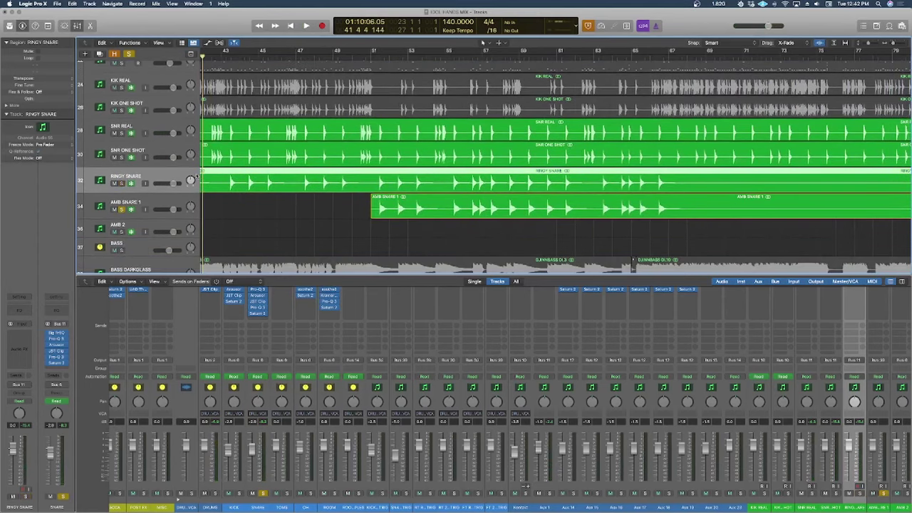
# Step: Take the SNARE bus out of solo and play only the AMB SNARE 1 track from bar 51, then stop playback
pyautogui.click(114, 493)
pyautogui.click(373, 59)
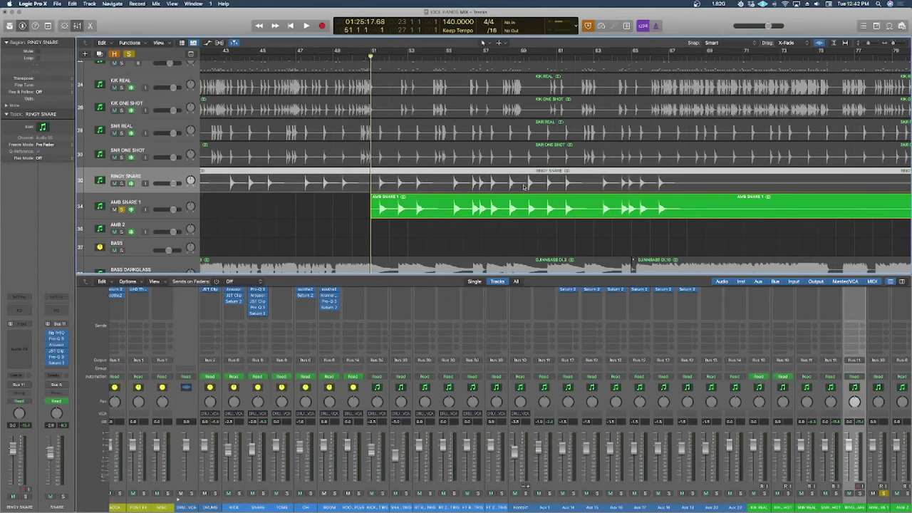
pyautogui.hscroll(3, 524, 187)
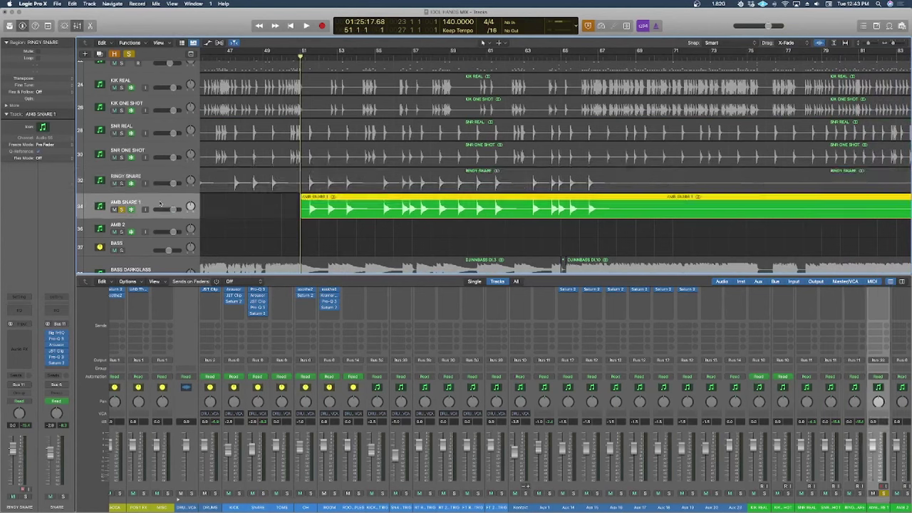
pyautogui.press('Down')
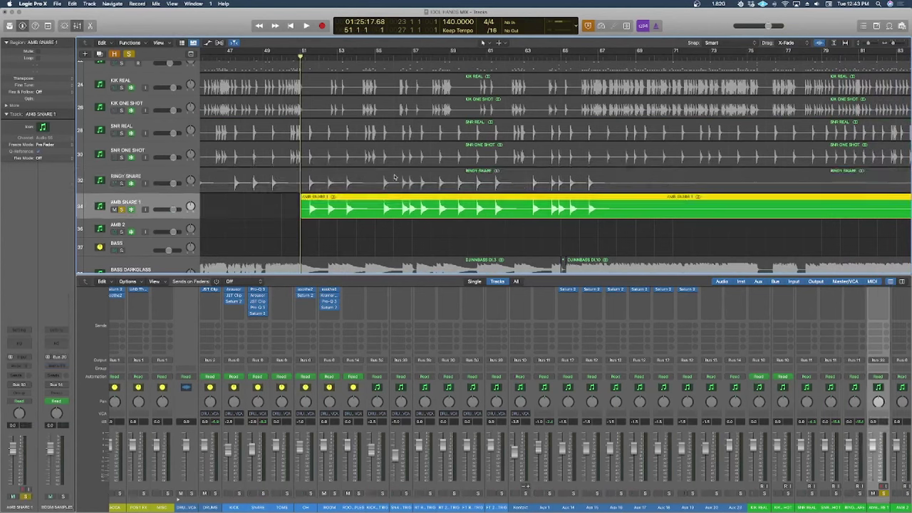
pyautogui.press('space')
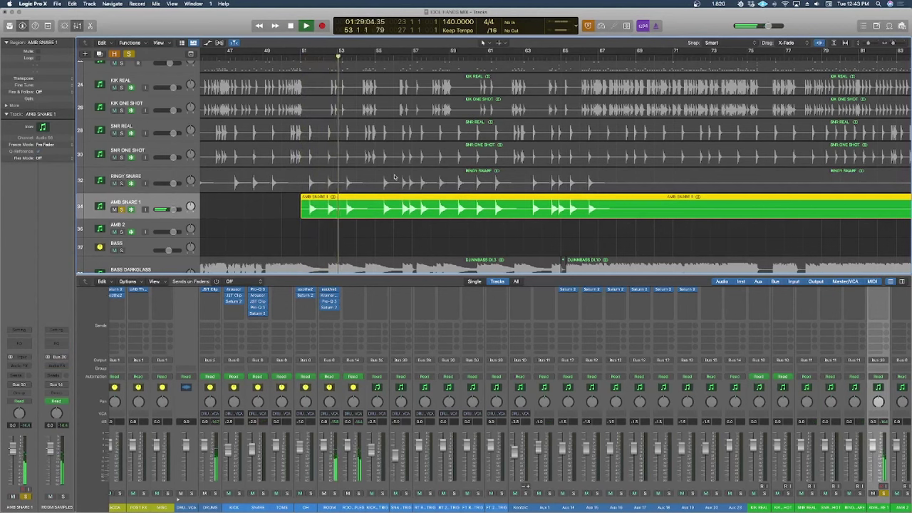
pyautogui.press('space')
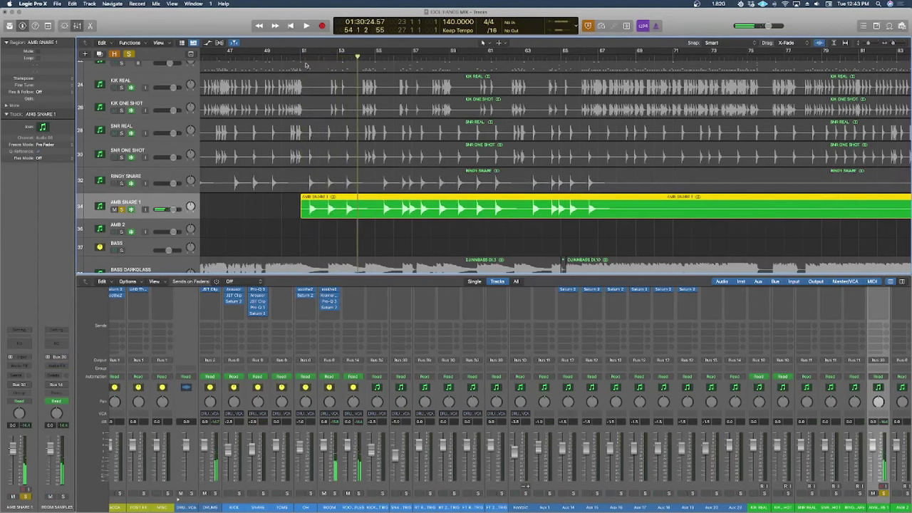
# Step: Solo the SNARE bus and play AMB SNARE 1 with the other snares from bar 51, then stop and clear the solos
pyautogui.click(263, 493)
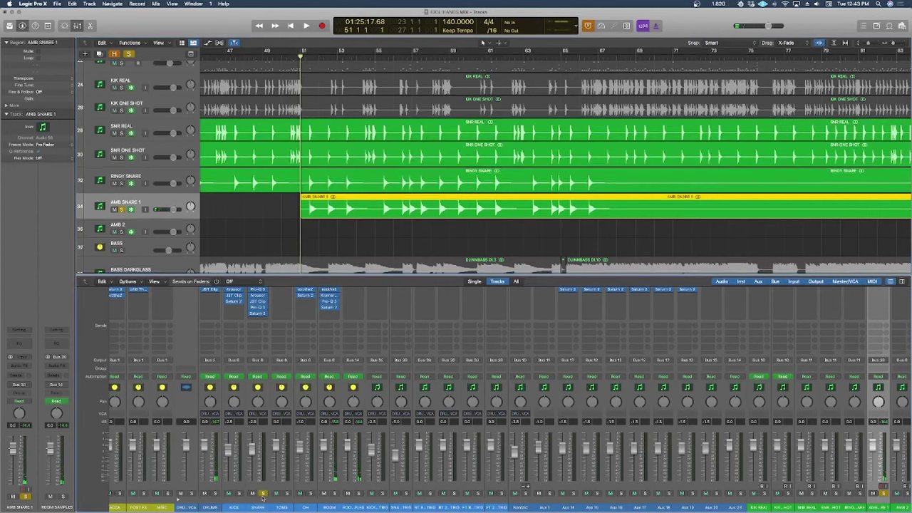
pyautogui.hscroll(2, 282, 194)
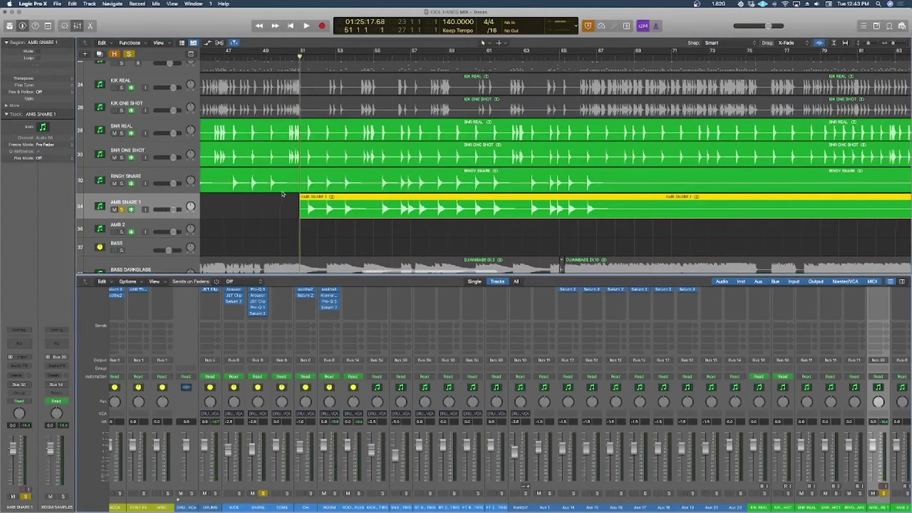
pyautogui.scroll(1, 282, 194)
pyautogui.scroll(1, 282, 193)
pyautogui.press('space')
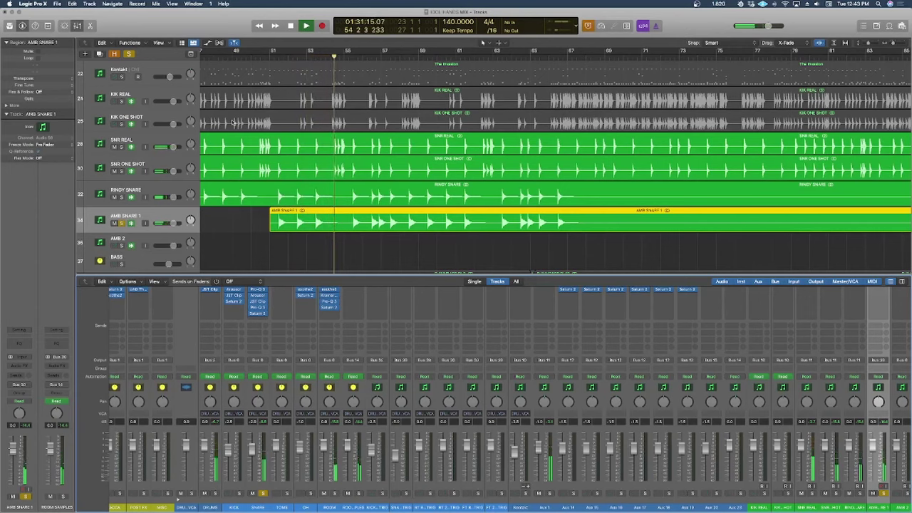
pyautogui.press('space')
pyautogui.press('super+a')
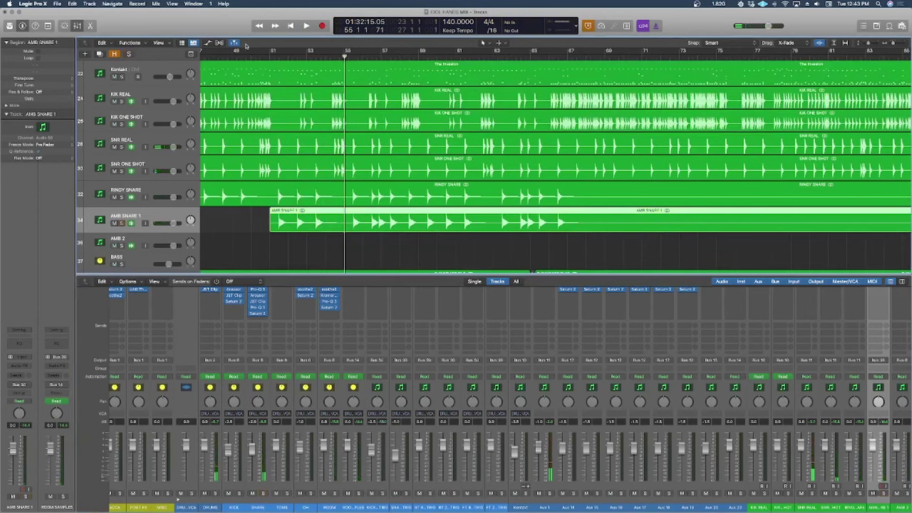
# Step: Solo the DRUMS bus and play from bar 51, comparing the drums with AMB SNARE 1 muted and unmuted, then stop
pyautogui.click(270, 55)
pyautogui.scroll(10, 140, 110)
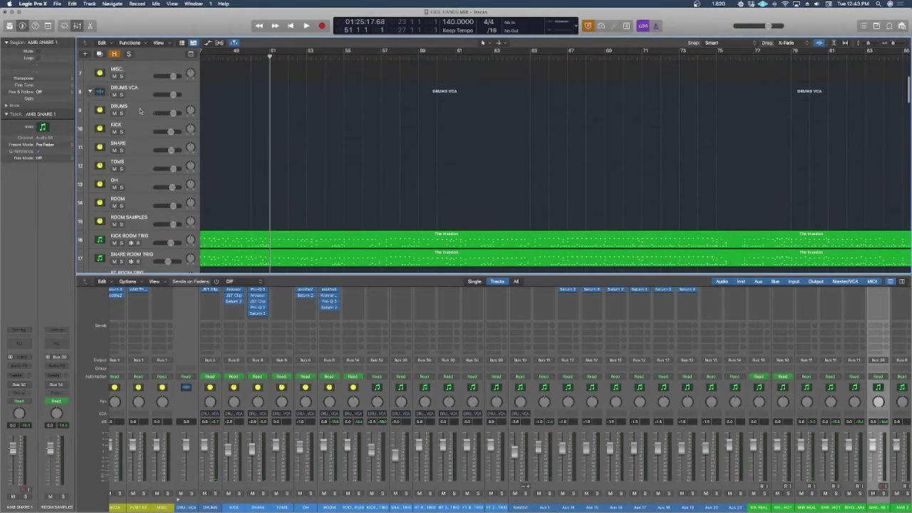
pyautogui.scroll(-15, 140, 110)
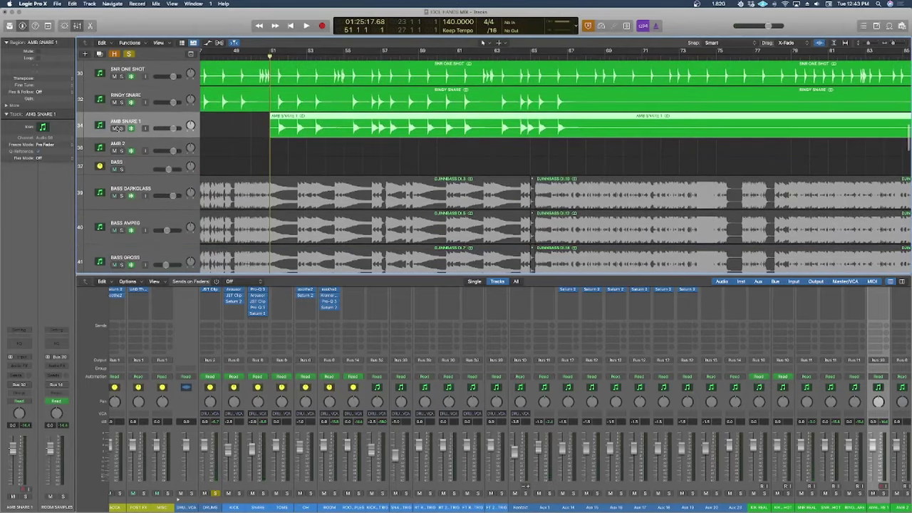
pyautogui.click(115, 128)
pyautogui.press('space')
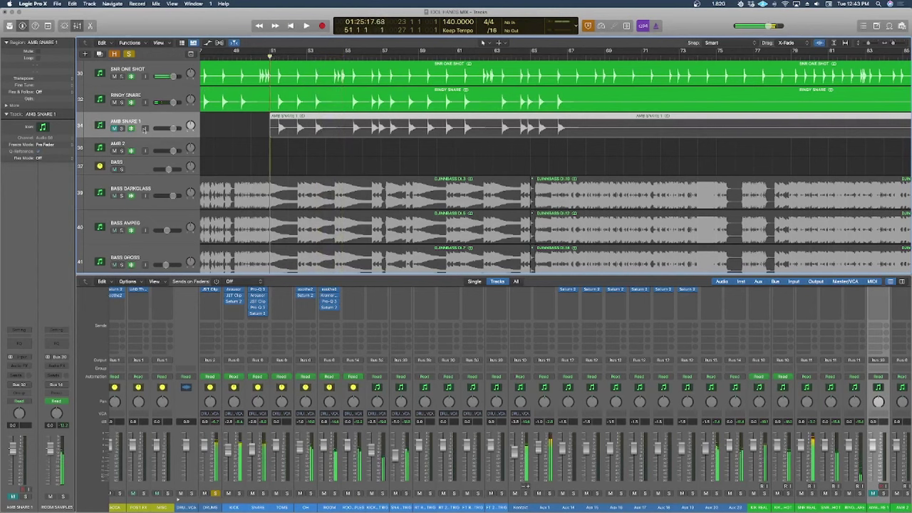
pyautogui.click(114, 129)
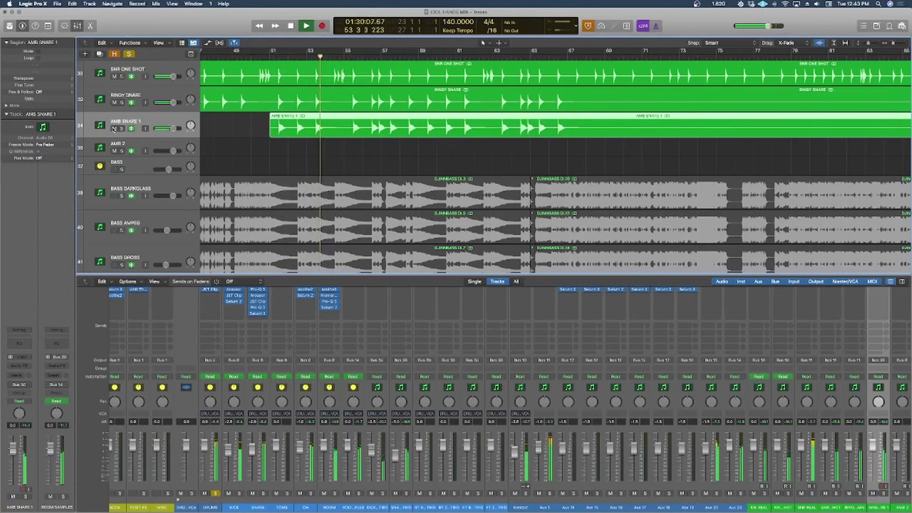
pyautogui.press('space')
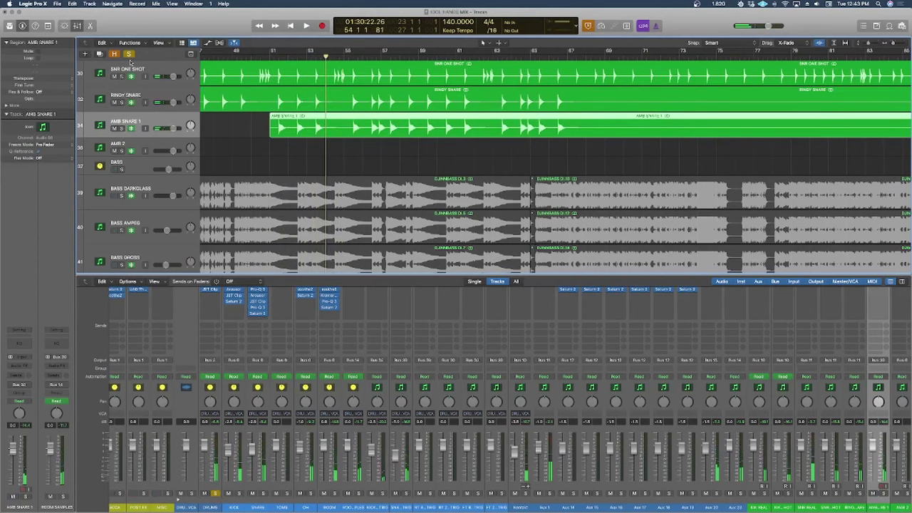
# Step: Clear the DRUMS solo, then solo and select the AMB 2 track
pyautogui.hscroll(5, 342, 117)
pyautogui.hscroll(12, 342, 118)
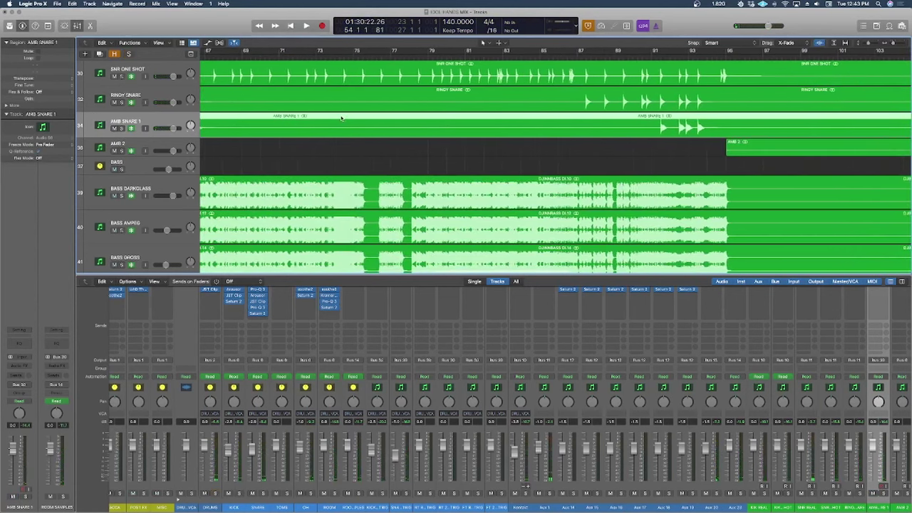
pyautogui.click(122, 151)
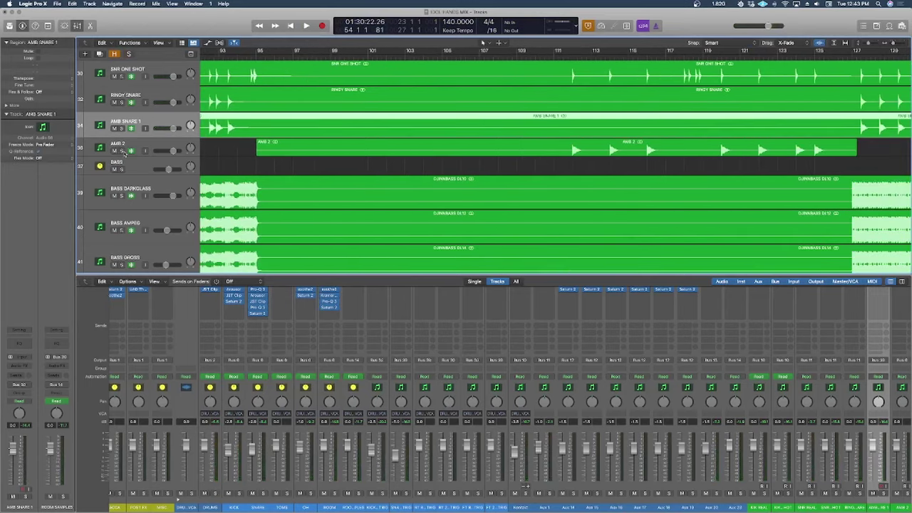
pyautogui.click(133, 146)
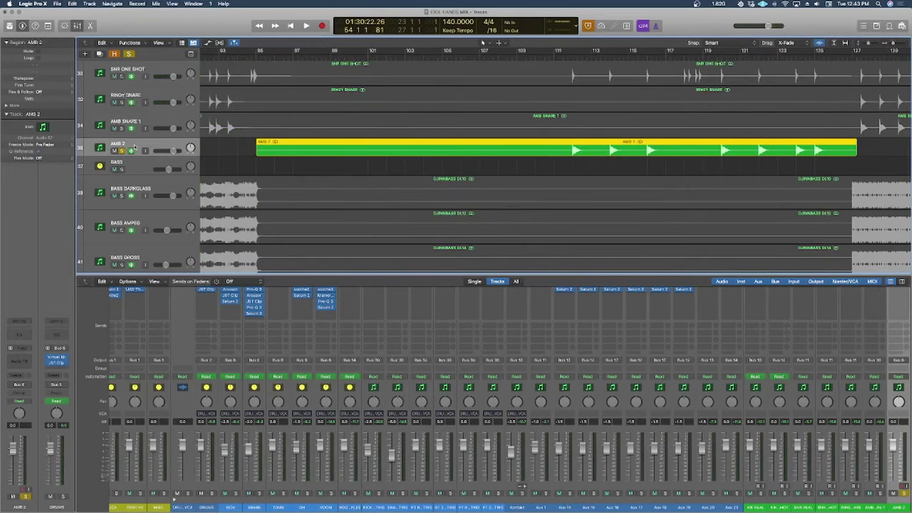
# Step: Play the soloed AMB 2 track alone from around bar 111, then stop playback
pyautogui.click(563, 54)
pyautogui.hscroll(4, 602, 127)
pyautogui.scroll(3, 402, 129)
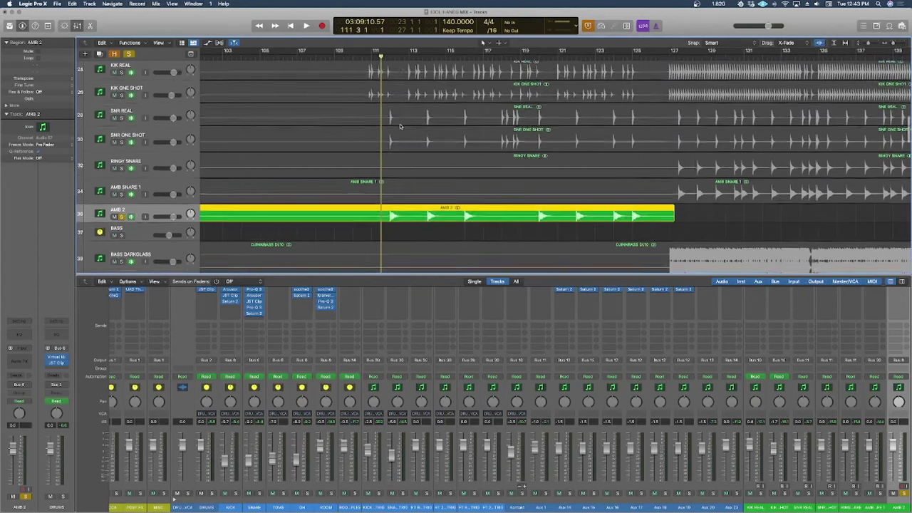
pyautogui.scroll(-1, 404, 129)
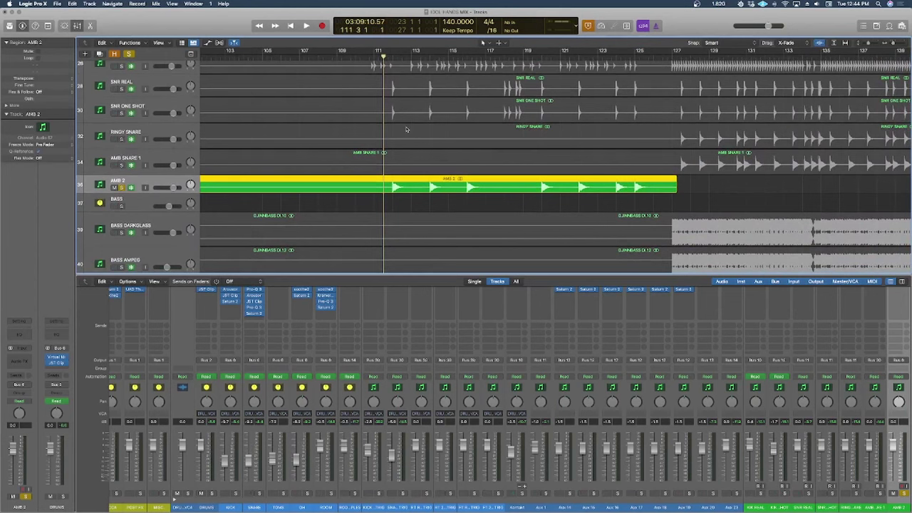
pyautogui.press('space')
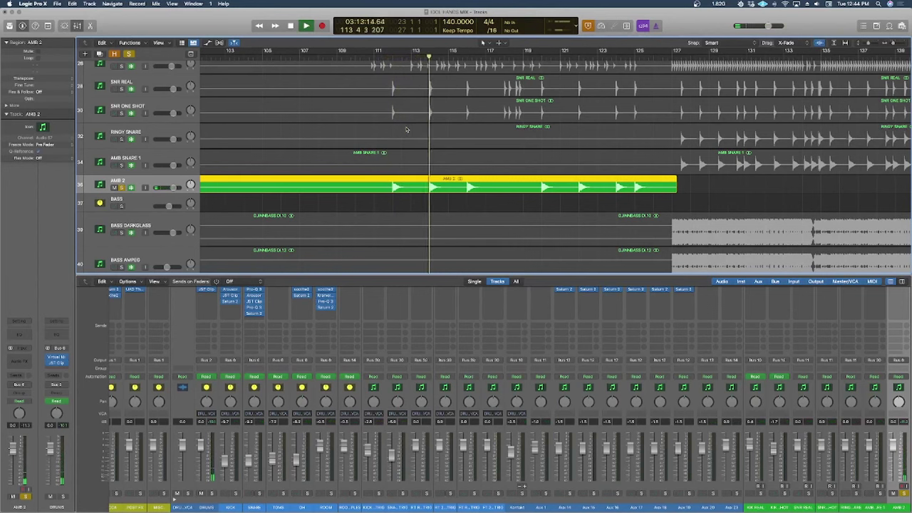
pyautogui.press('space')
# Step: Solo the DRUMS bus and play from bar 111, comparing the drums with AMB 2 muted and unmuted, then stop
pyautogui.click(64, 496)
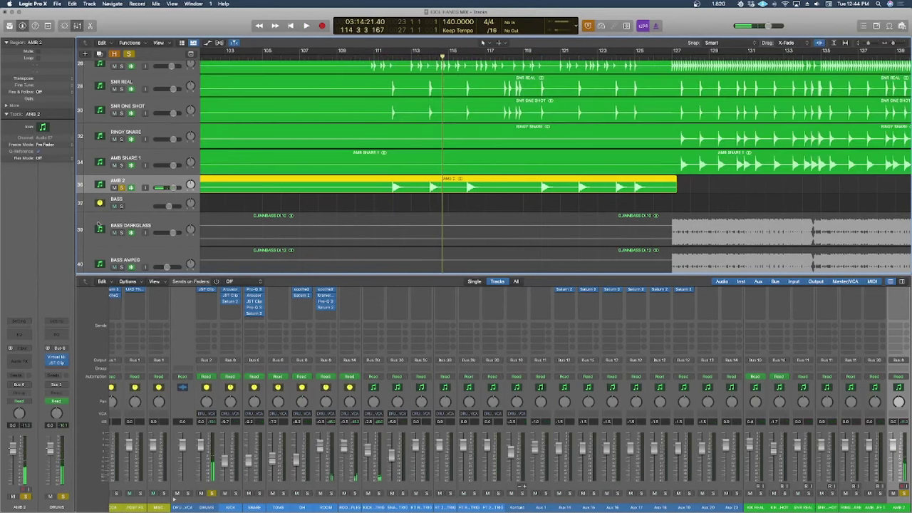
pyautogui.click(114, 188)
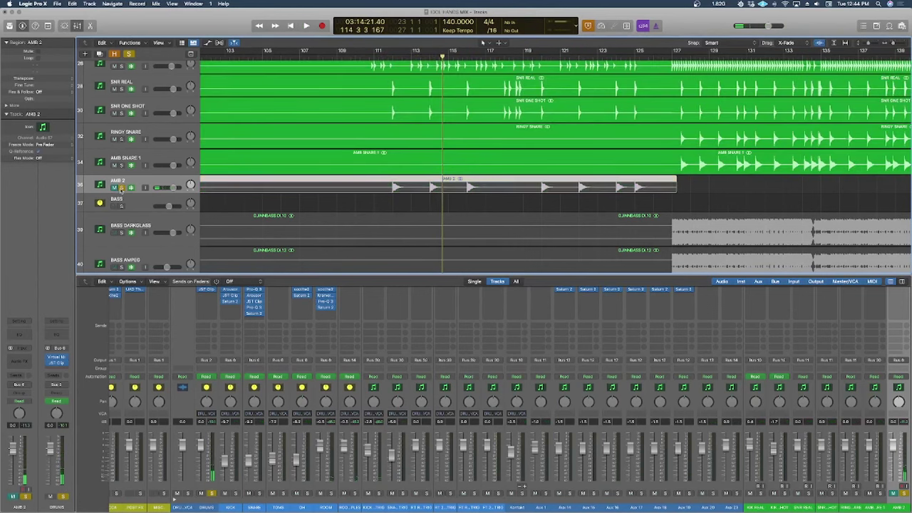
pyautogui.click(380, 56)
pyautogui.scroll(2, 440, 109)
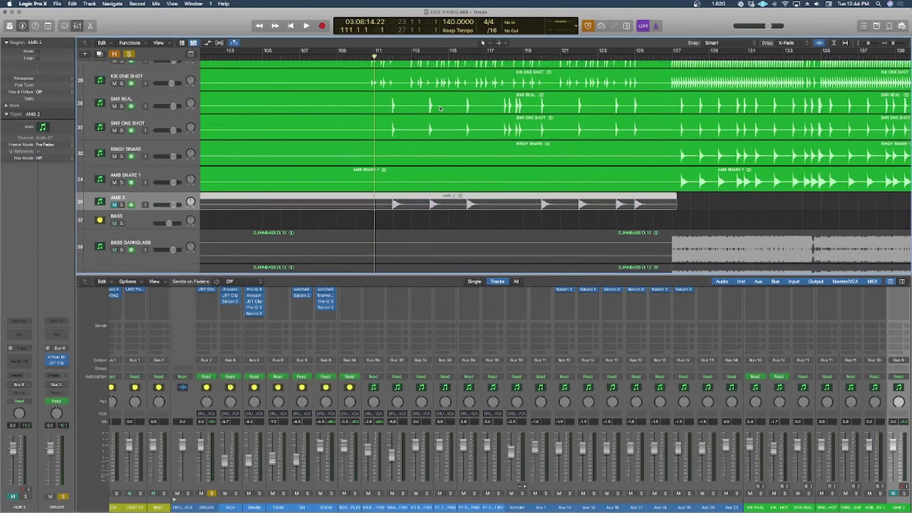
pyautogui.press('space')
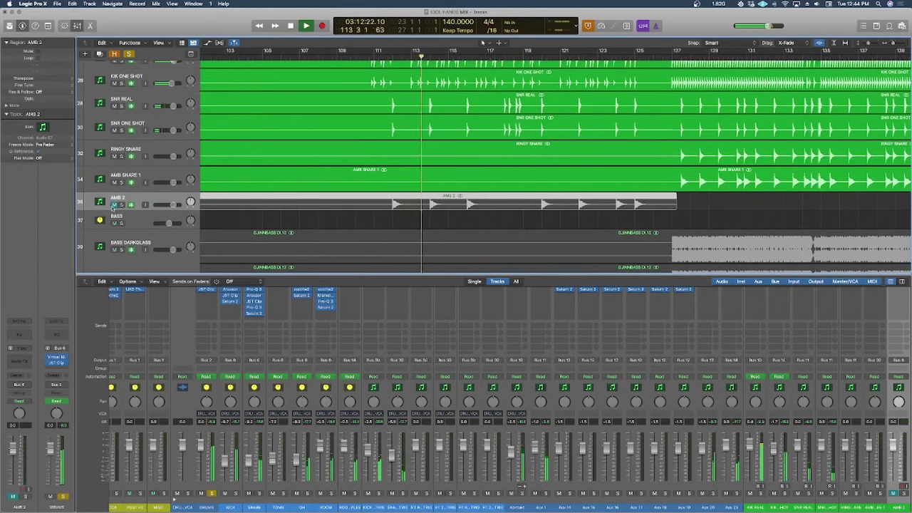
pyautogui.press('space')
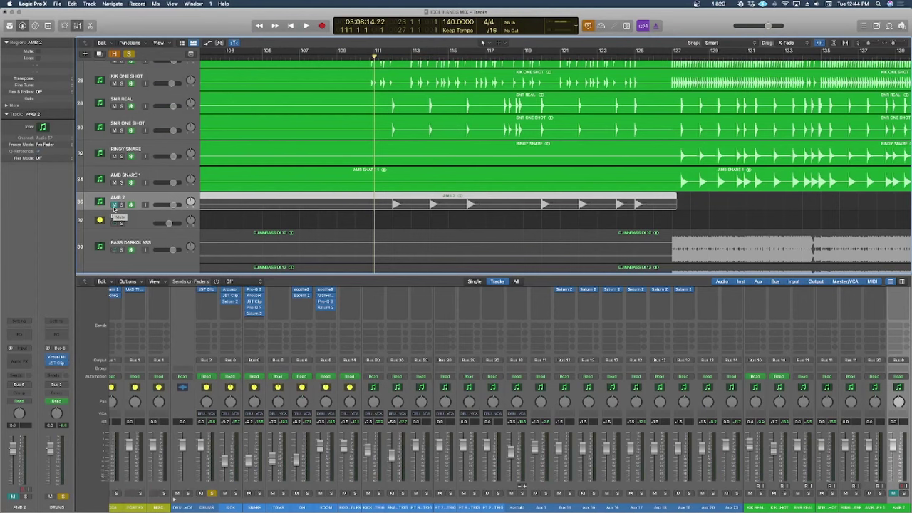
pyautogui.click(114, 204)
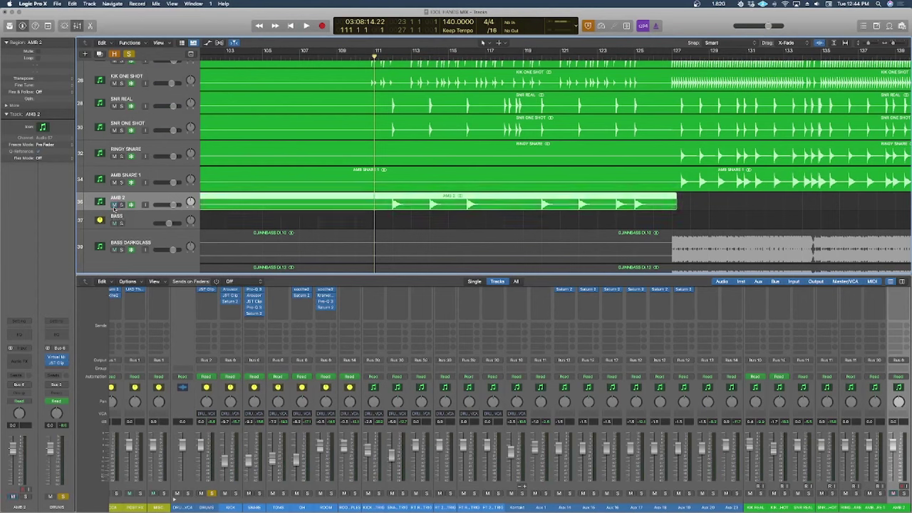
pyautogui.press('space')
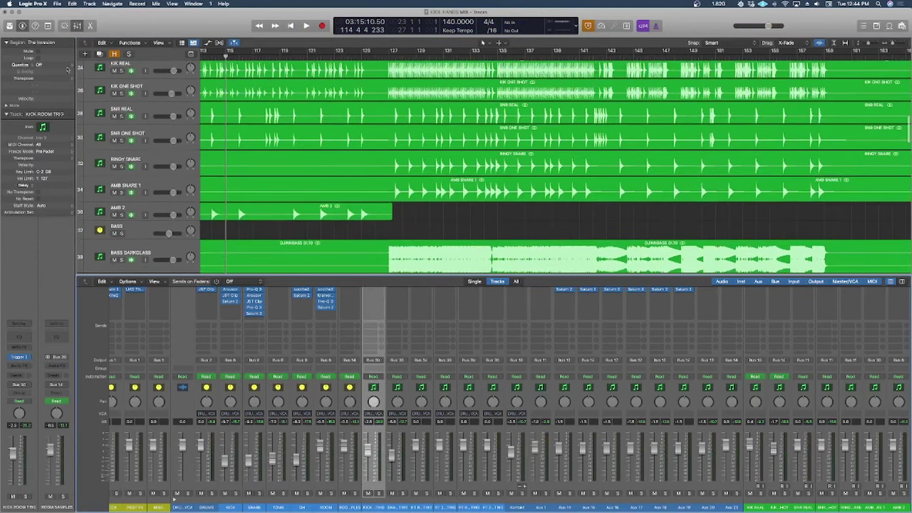
# Step: Set a one-bar cycle range from bar 142 to bar 143 over the tom fill, hiding the mixer while doing so
pyautogui.press('x')
pyautogui.scroll(10, 480, 139)
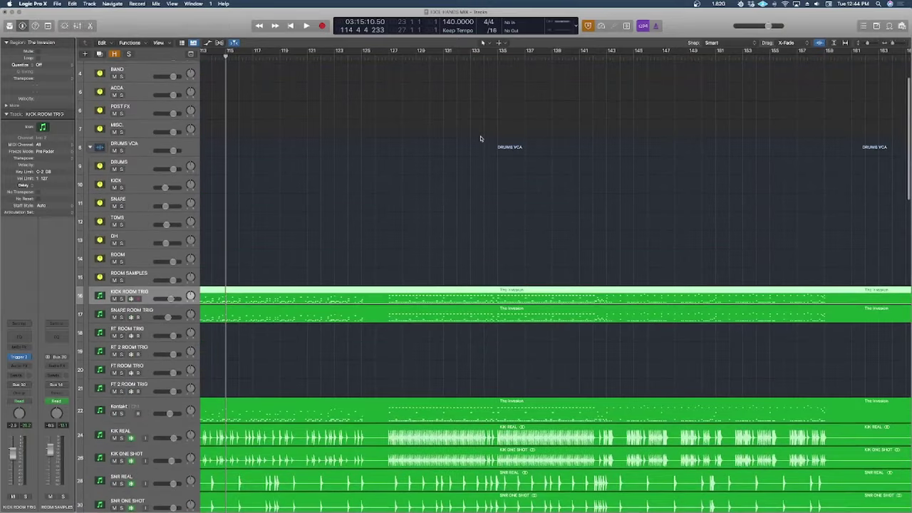
pyautogui.click(589, 50)
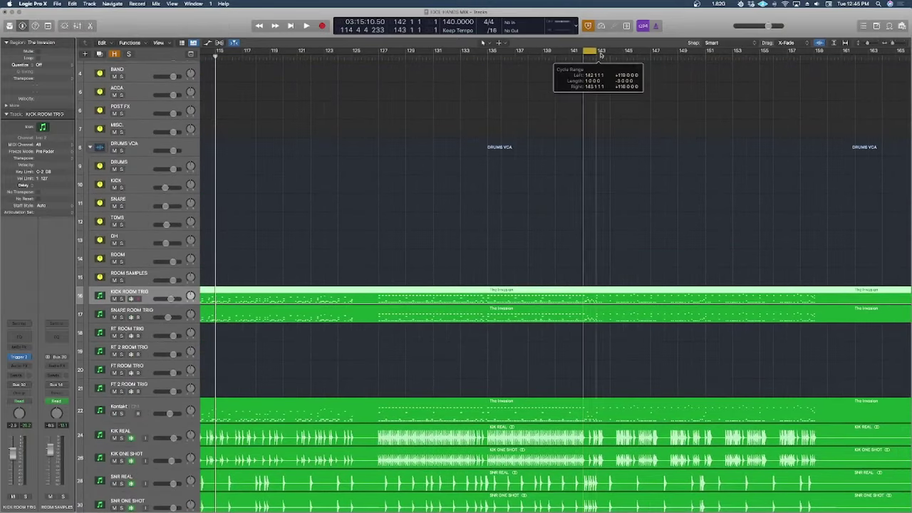
pyautogui.click(77, 26)
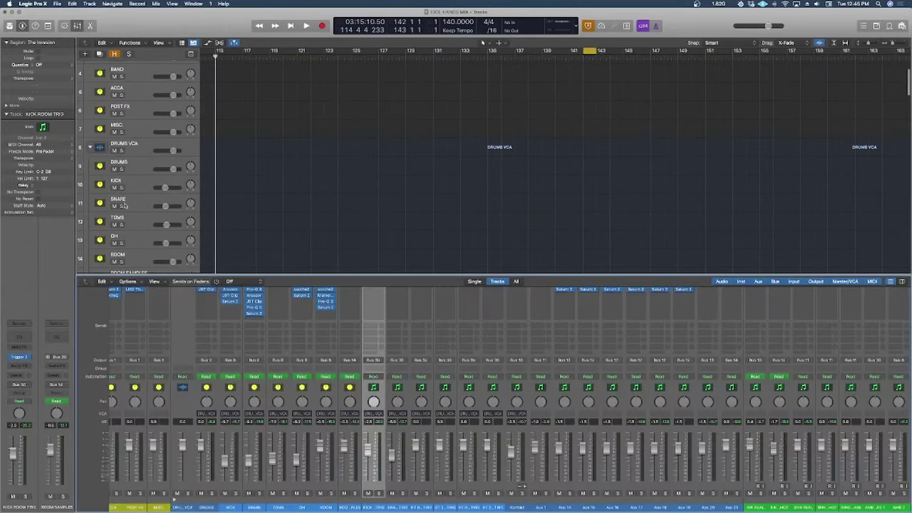
# Step: Solo the TOMS bus and play the cycled fill while bringing the tom channels' plug-ins into view, then stop
pyautogui.press('space')
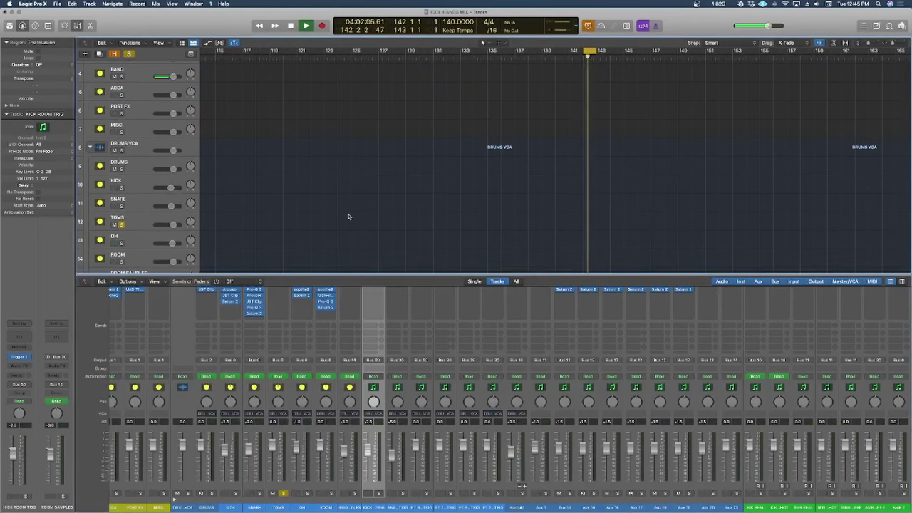
pyautogui.scroll(-5, 349, 216)
pyautogui.hscroll(2, 502, 388)
pyautogui.scroll(2, 503, 389)
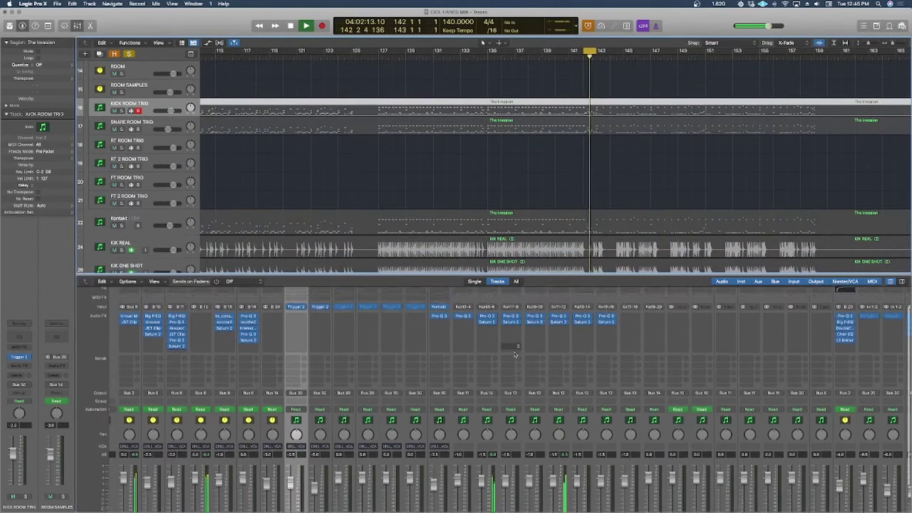
pyautogui.press('space')
# Step: Open the Pro-Q 3 equalizer on the Aux 14 channel, examine its EQ curve, and close it
pyautogui.click(486, 311)
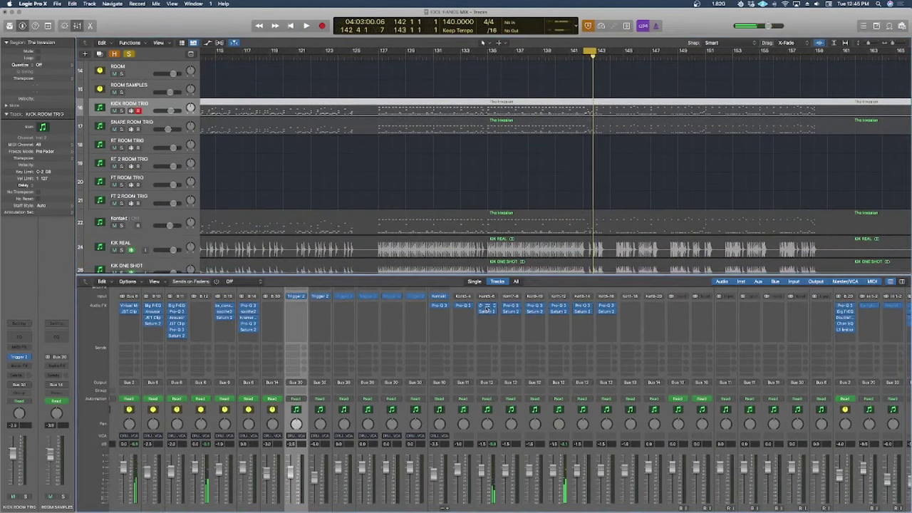
pyautogui.moveTo(463, 266)
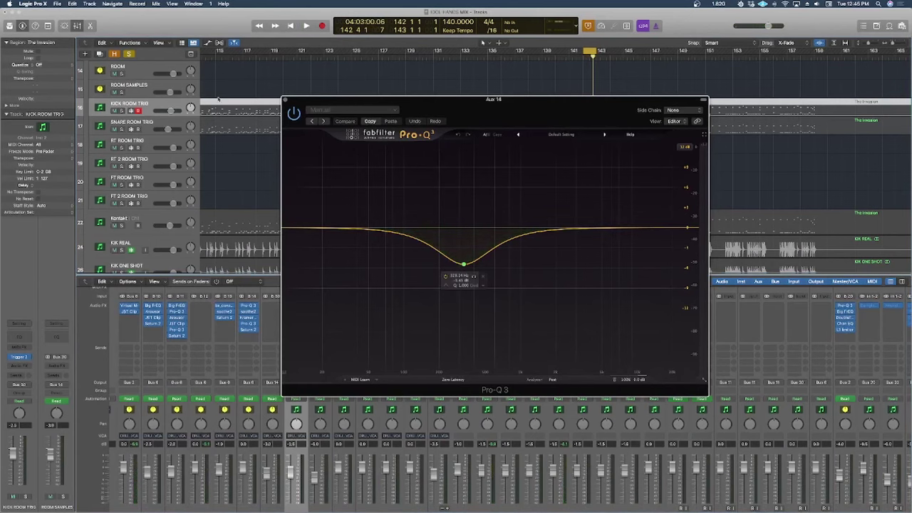
pyautogui.click(286, 100)
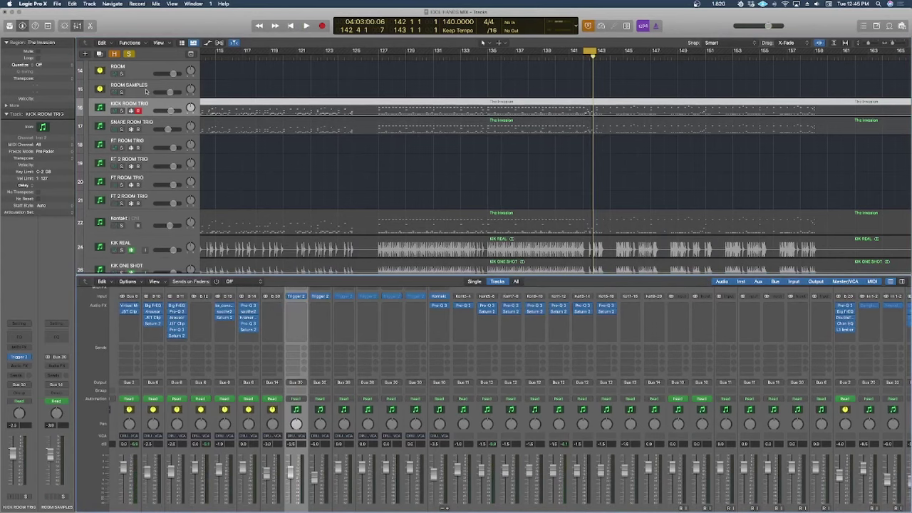
# Step: Select the KIK REAL track, open the Saturn 2 saturator on the Aux 14 channel, examine its band settings, and close it
pyautogui.click(149, 245)
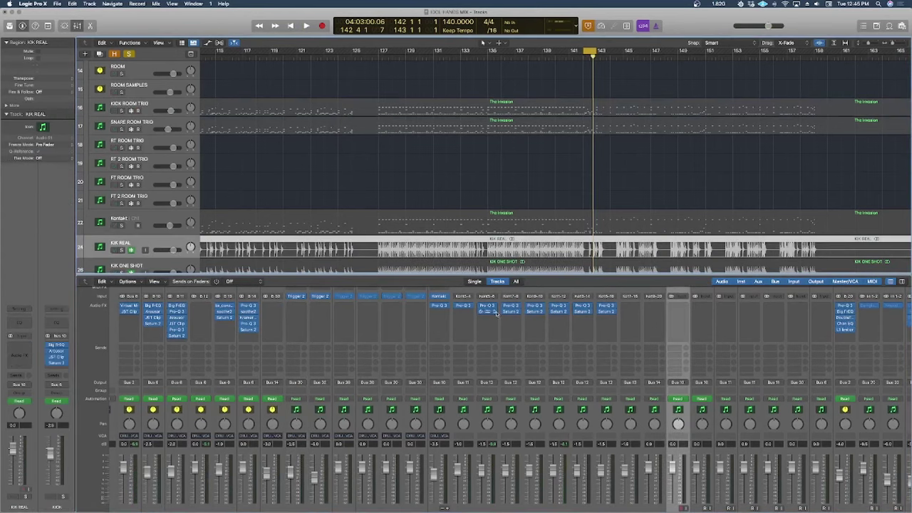
pyautogui.click(487, 311)
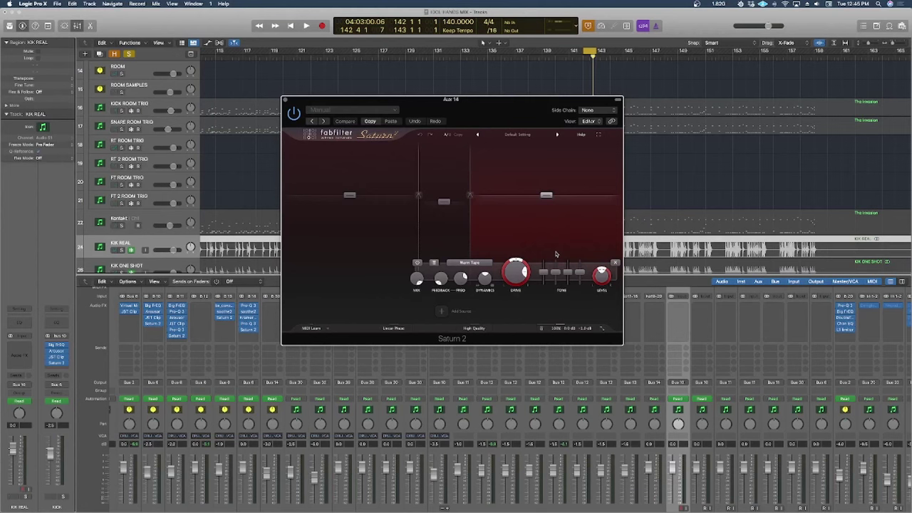
pyautogui.click(283, 101)
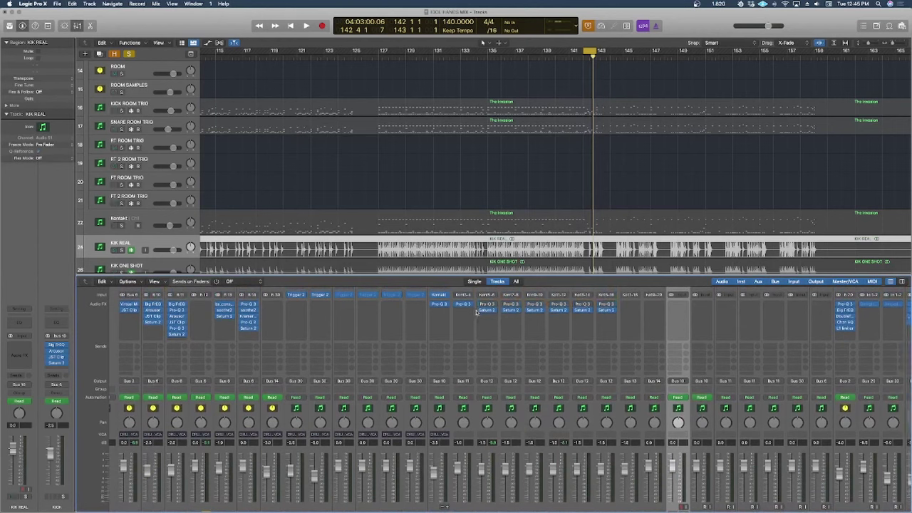
# Step: Play the cycled tom fill, comparing it with Aux 14's Pro-Q 3 and Saturn 2 bypassed and re-enabled, then stop
pyautogui.press('space')
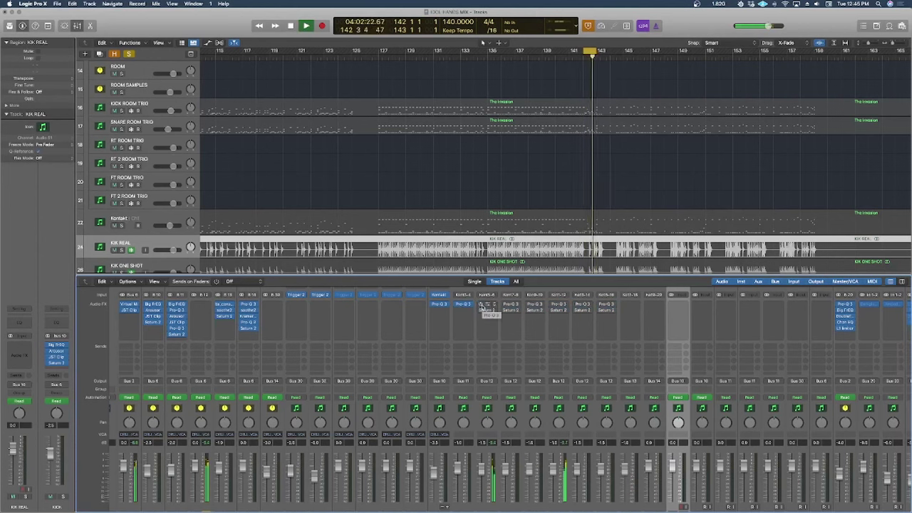
pyautogui.press('space')
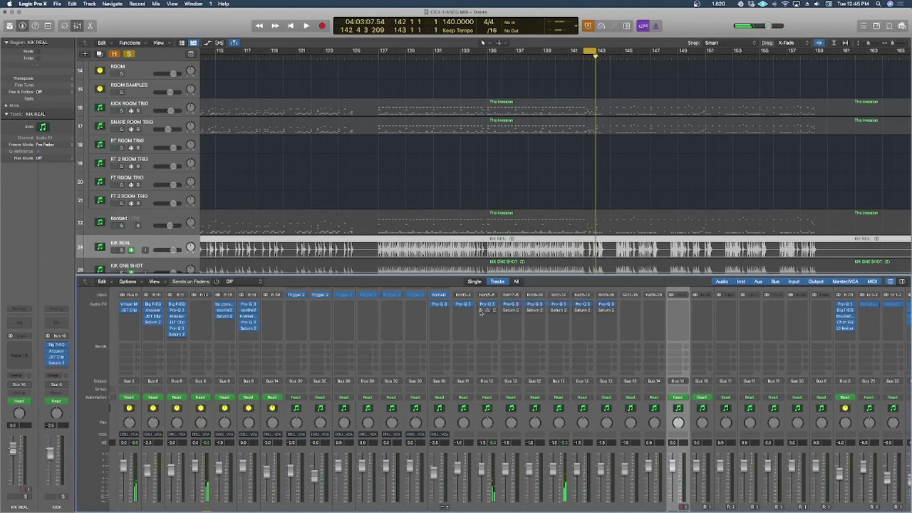
pyautogui.press('space')
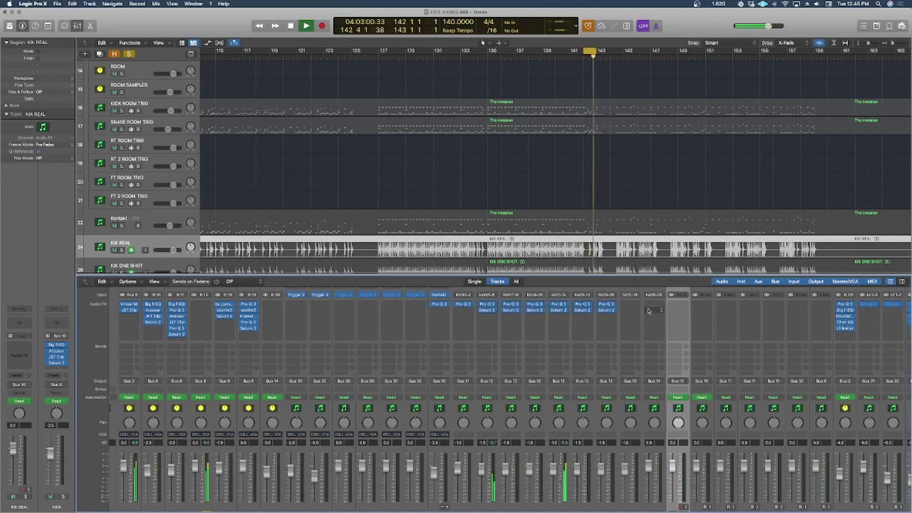
pyautogui.press('space')
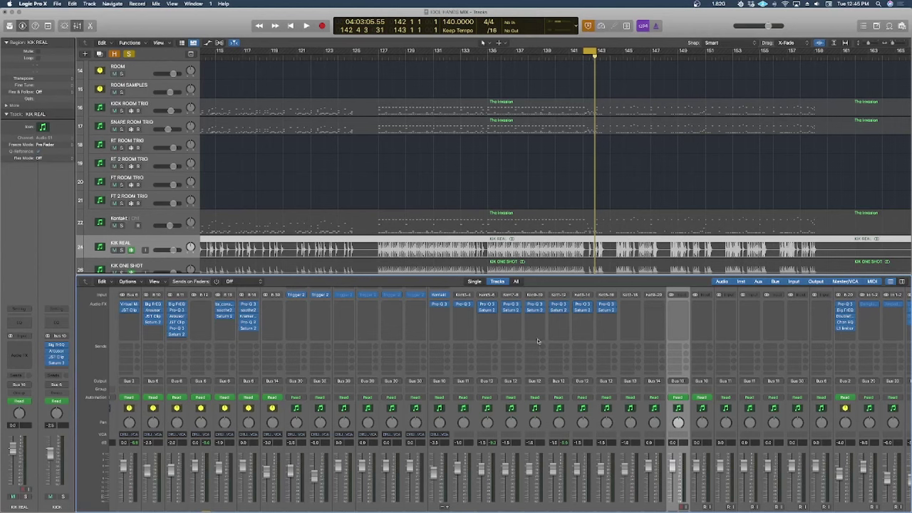
# Step: Set the cycle range from bar 35 to bar 43, and solo and select the OH bus
pyautogui.scroll(-2, 391, 206)
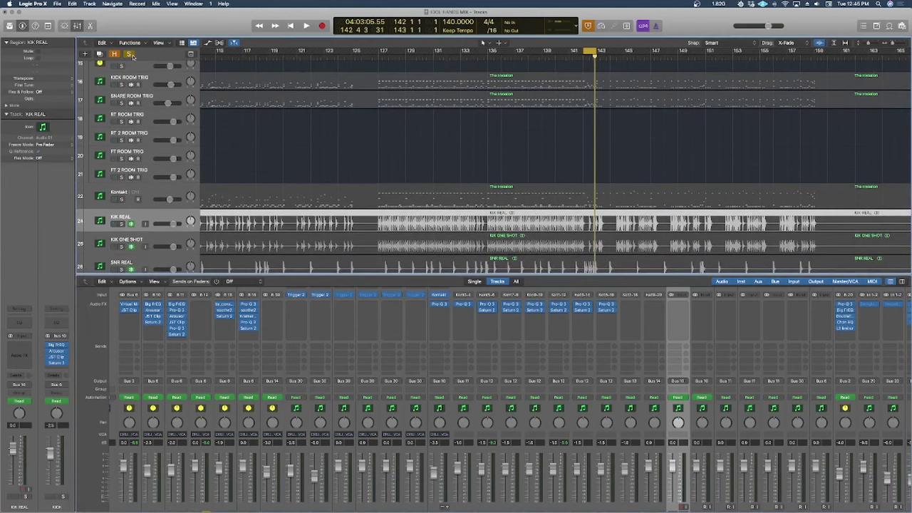
pyautogui.press('super+a')
pyautogui.scroll(3, 429, 219)
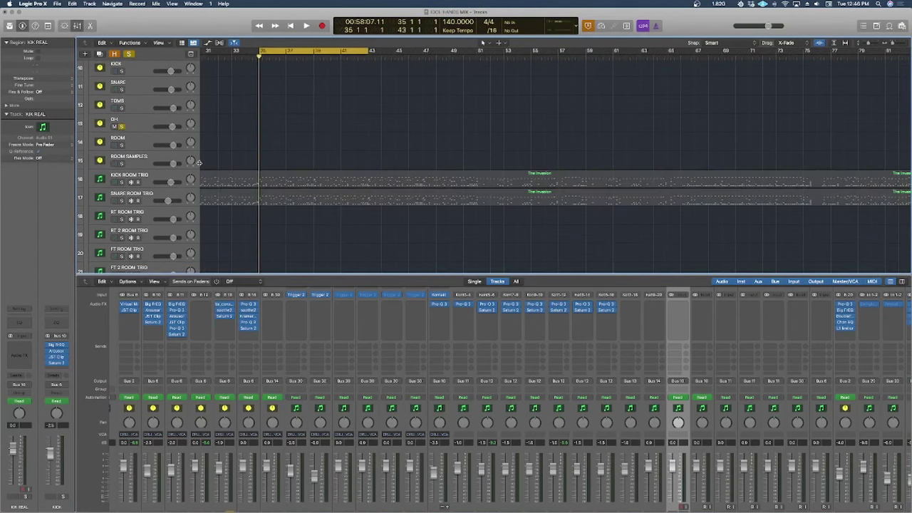
pyautogui.click(144, 126)
# Step: Play the cycled overheads, comparing them with all three OH plug-ins enabled and bypassed, then stop
pyautogui.press('space')
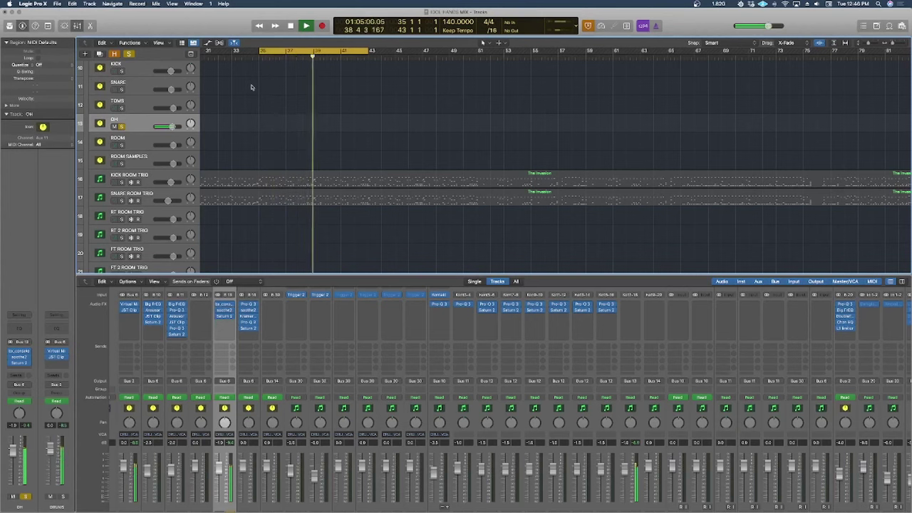
pyautogui.press('space')
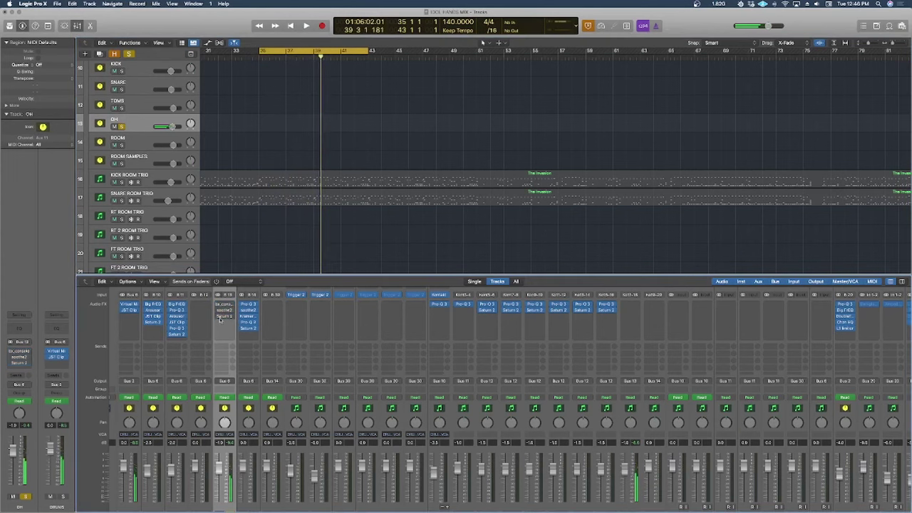
pyautogui.press('space')
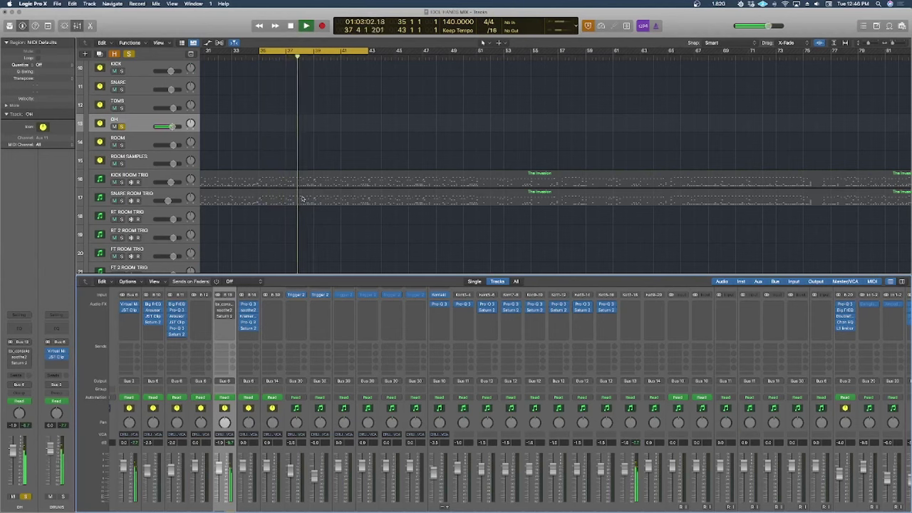
pyautogui.press('space')
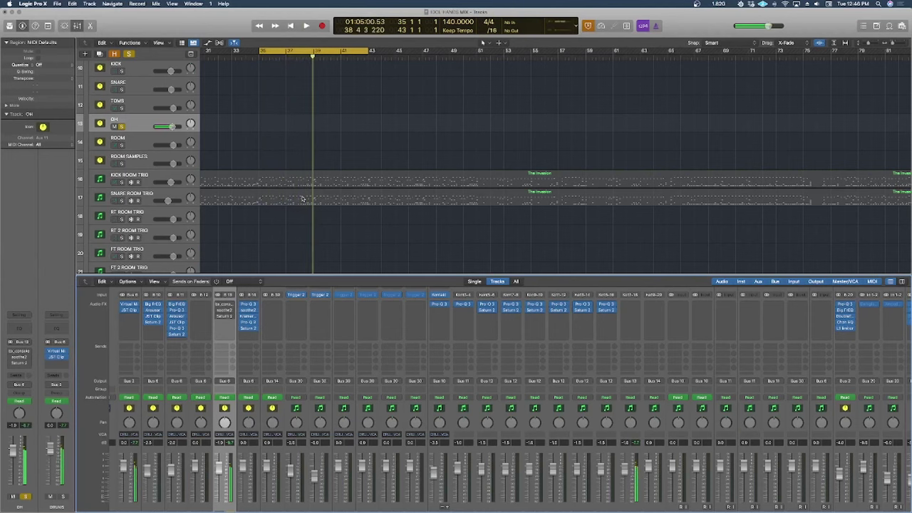
# Step: Open the bx_console SSL 4000 E on the OH bus, move its window clear of the tracks, and examine its EQ and compressor settings
pyautogui.click(223, 305)
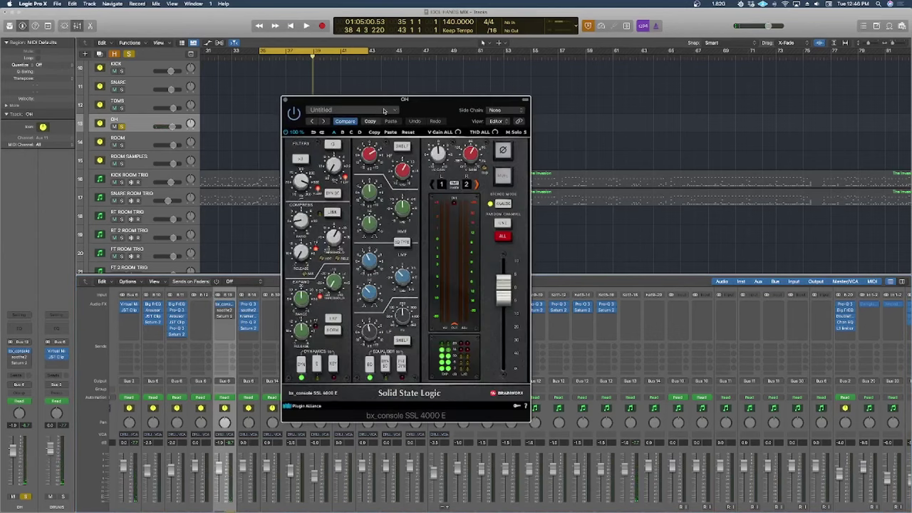
pyautogui.moveTo(440, 112); pyautogui.dragTo(700, 170)
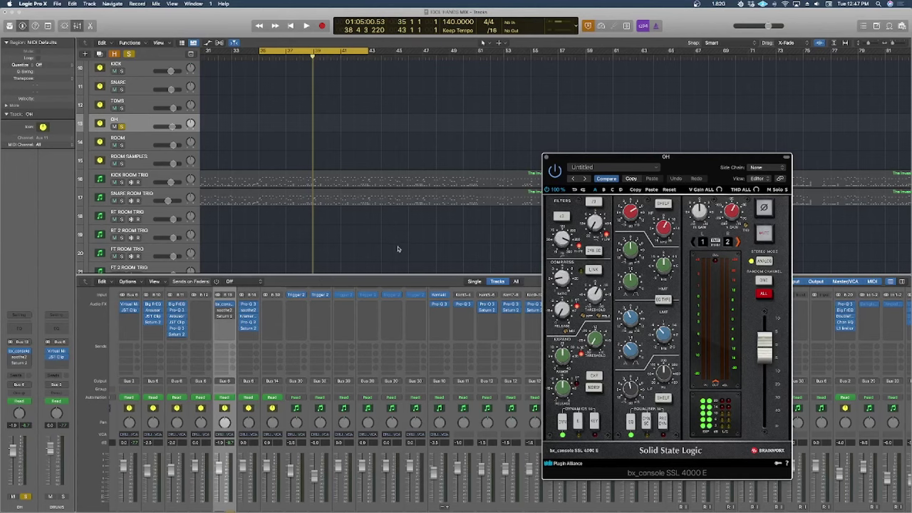
pyautogui.scroll(-2, 397, 249)
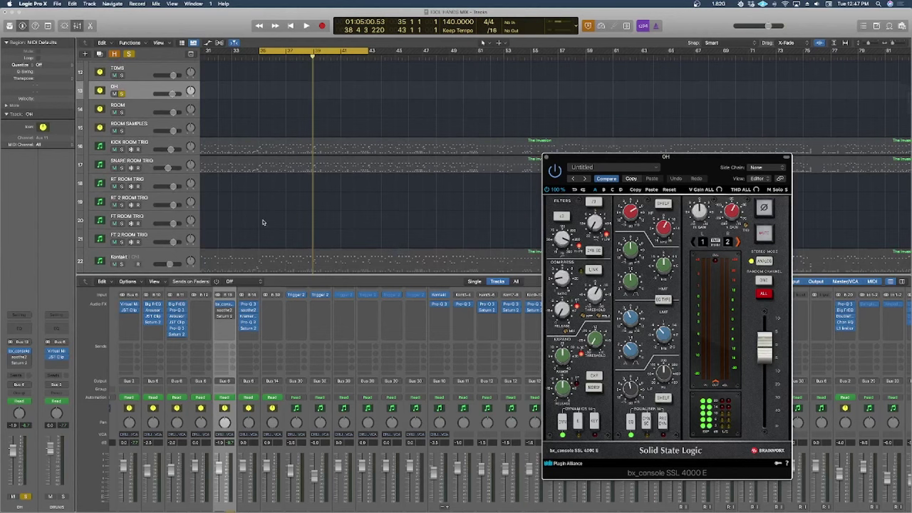
# Step: Play the overheads while switching the bx_console SSL 4000 E between active and bypassed, then stop and close the plug-in
pyautogui.press('space')
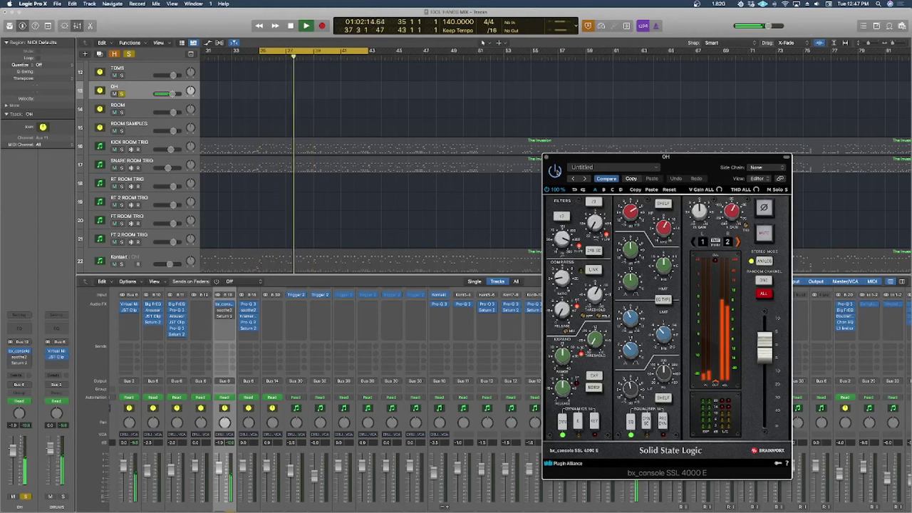
pyautogui.press('space')
pyautogui.press('space')
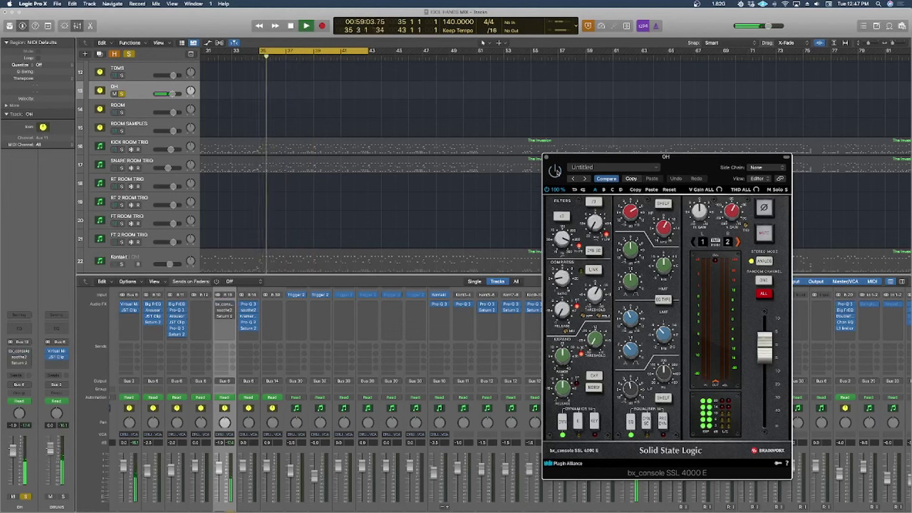
pyautogui.press('space')
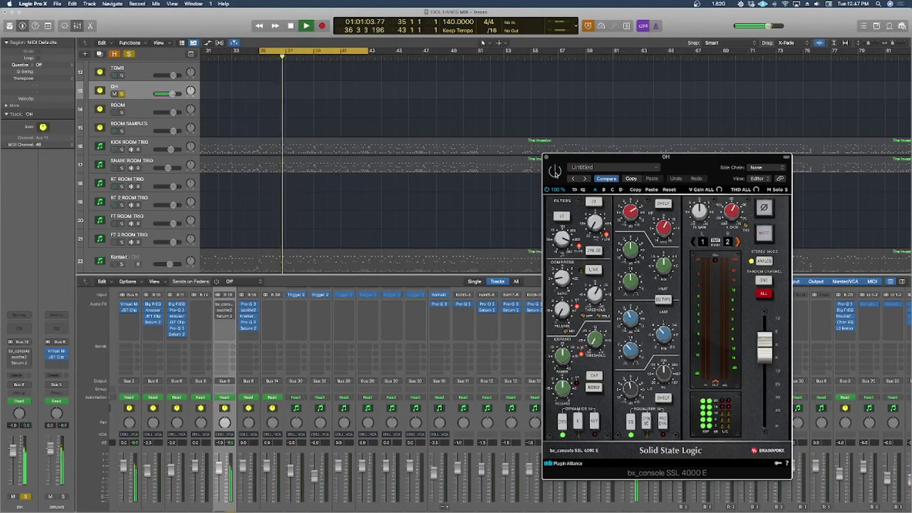
pyautogui.press('space')
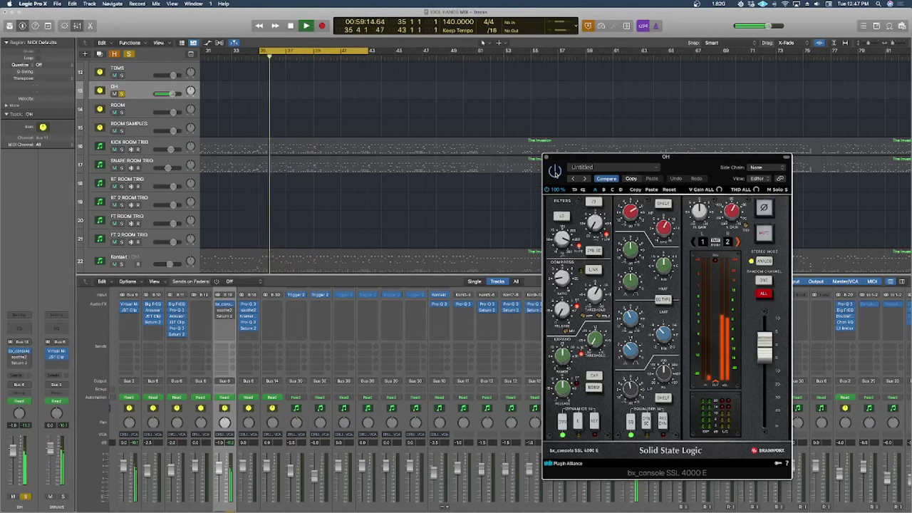
pyautogui.press('space')
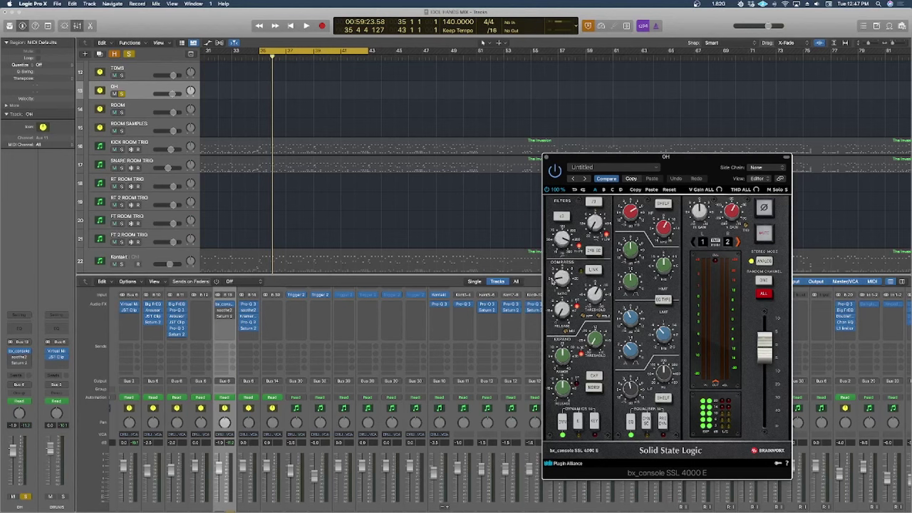
pyautogui.click(547, 158)
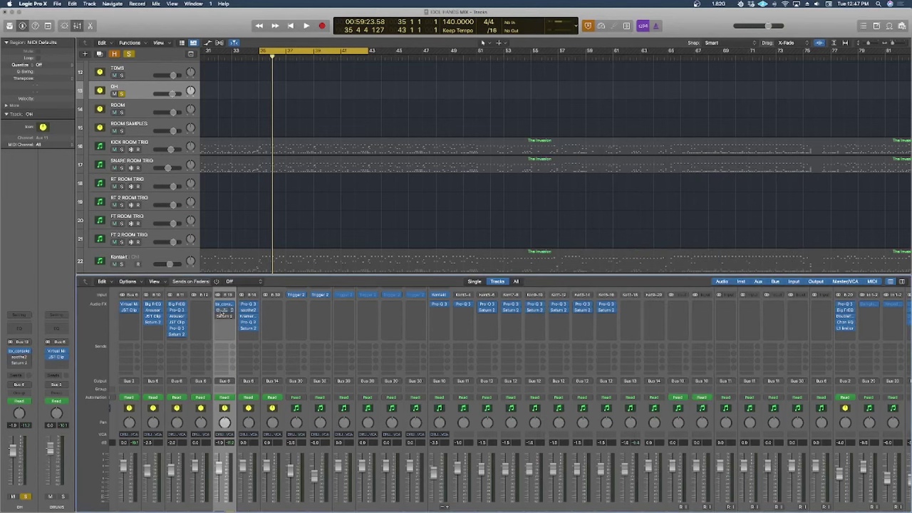
# Step: Open soothe2 on the OH bus, play the overheads with its bypass on and off, then stop and close the plug-in
pyautogui.click(223, 314)
pyautogui.moveTo(453, 117); pyautogui.dragTo(630, 134)
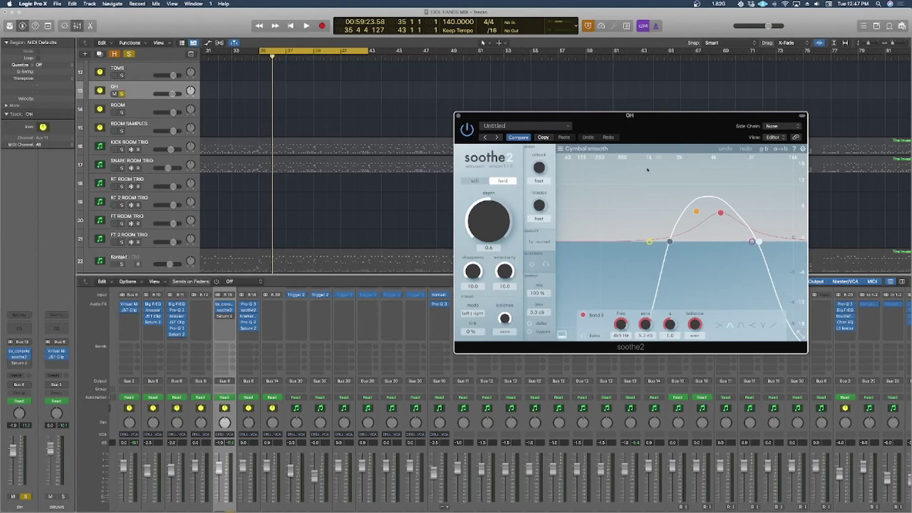
pyautogui.click(530, 332)
pyautogui.press('space')
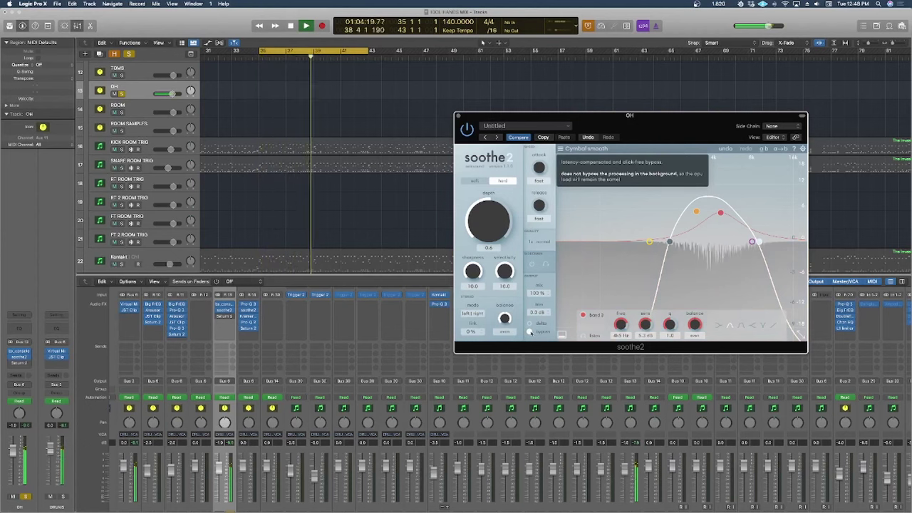
pyautogui.press('space')
pyautogui.press('space')
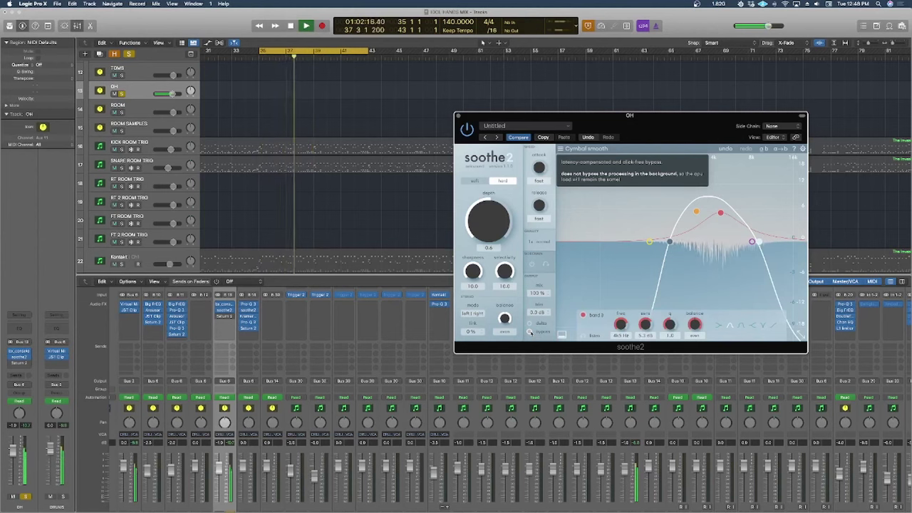
pyautogui.press('space')
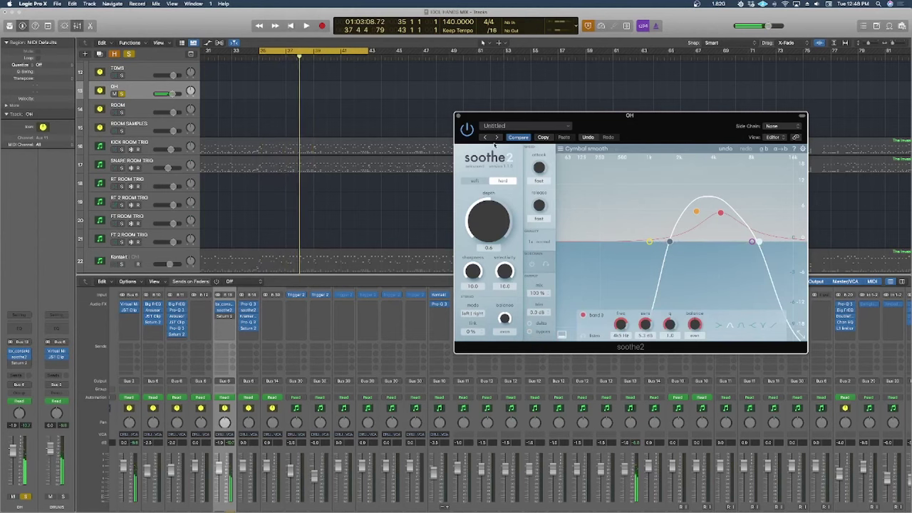
pyautogui.click(457, 116)
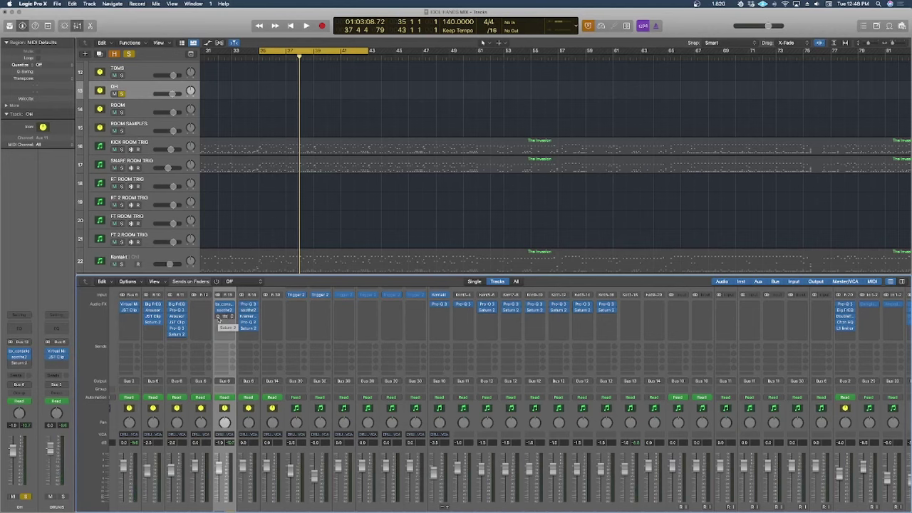
# Step: Open Saturn 2 on the OH bus, play the overheads through it to compare its effect, then close it and stop
pyautogui.click(227, 318)
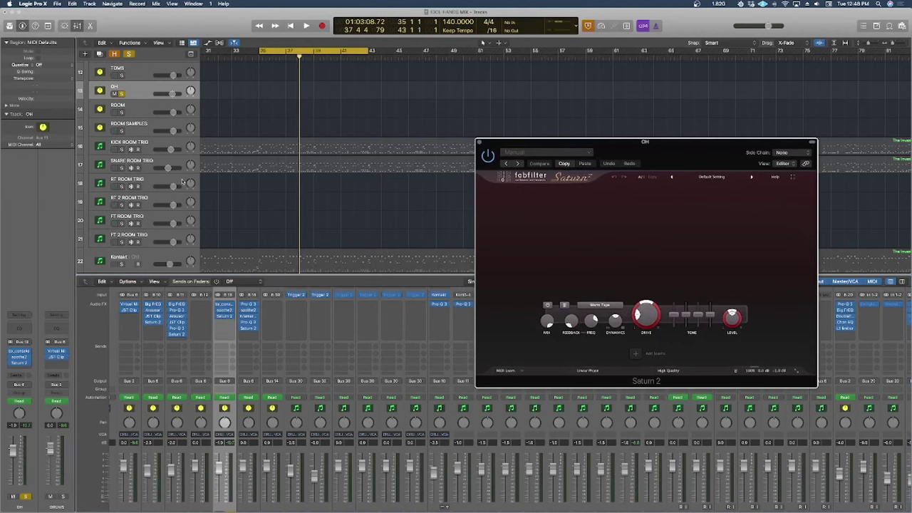
pyautogui.press('space')
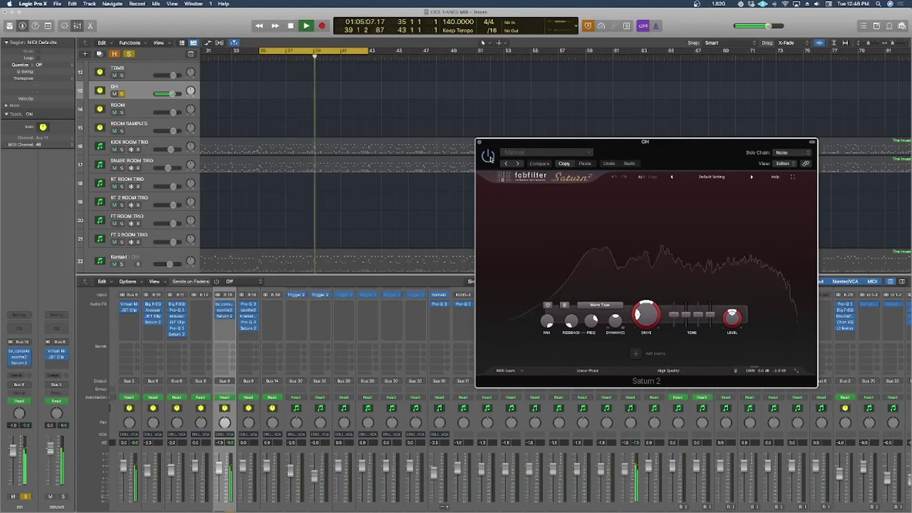
pyautogui.click(479, 142)
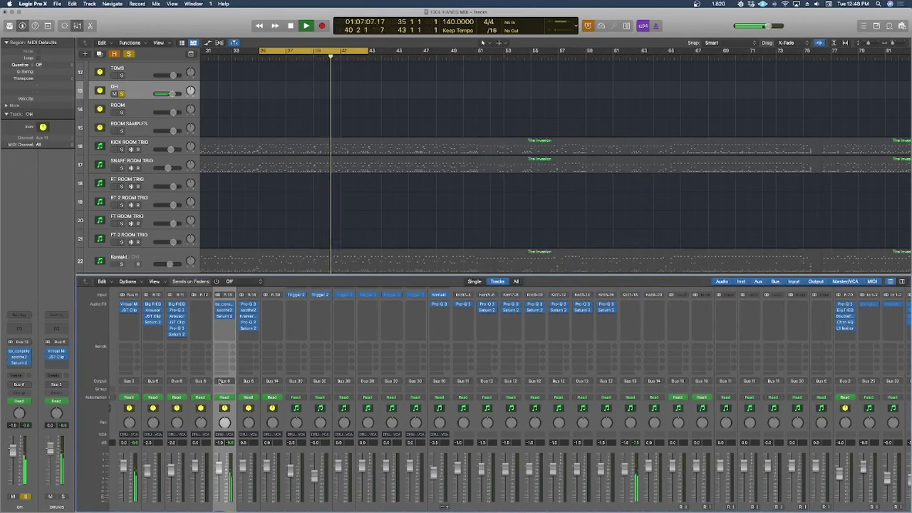
pyautogui.scroll(-3, 221, 382)
pyautogui.press('space')
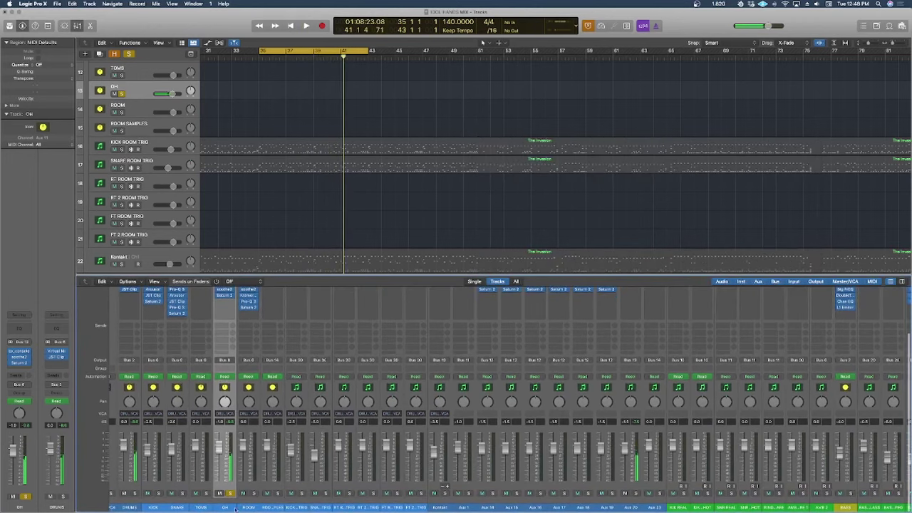
# Step: Switch the solo from OH to the ROOM bus and mute the KICK ROOM TRIG and SNARE ROOM TRIG tracks, with the playhead at bar 35
pyautogui.click(231, 494)
pyautogui.click(254, 493)
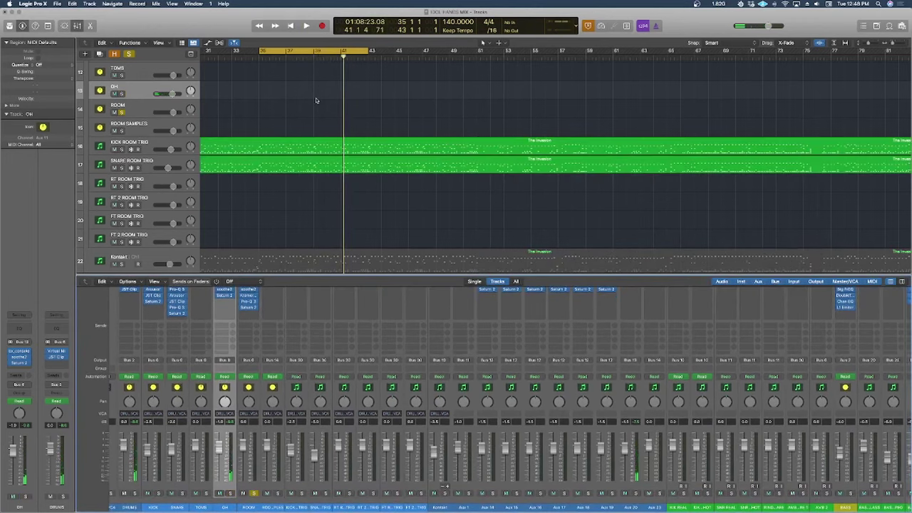
pyautogui.scroll(-1, 278, 136)
pyautogui.scroll(-3, 278, 136)
pyautogui.scroll(7, 228, 121)
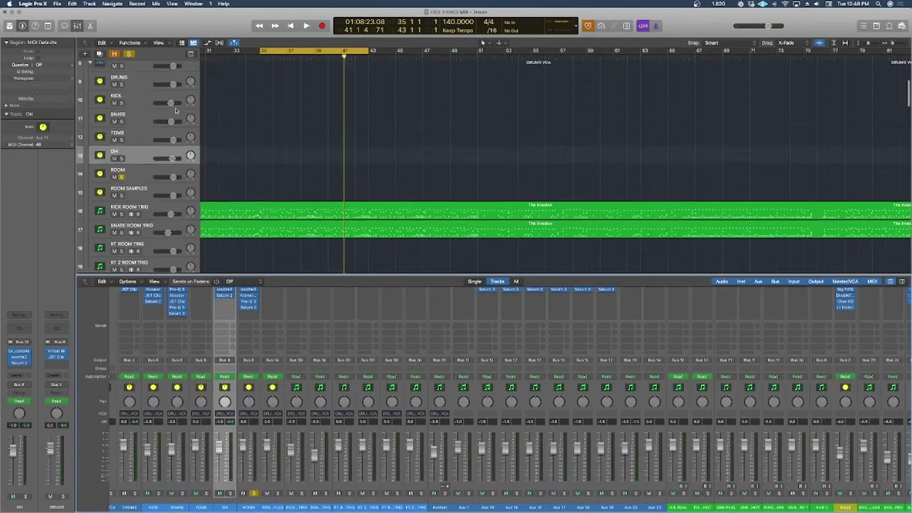
pyautogui.scroll(-5, 177, 110)
pyautogui.click(267, 56)
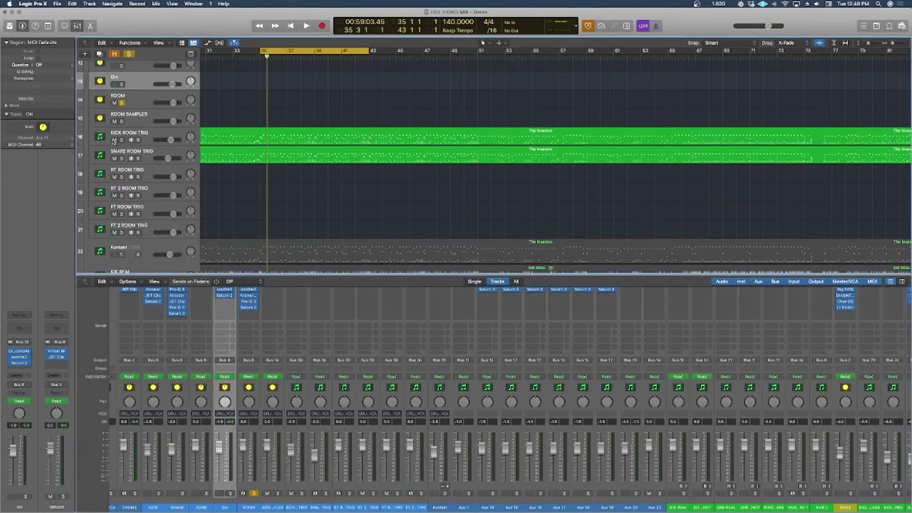
pyautogui.moveTo(114, 140); pyautogui.dragTo(114, 157)
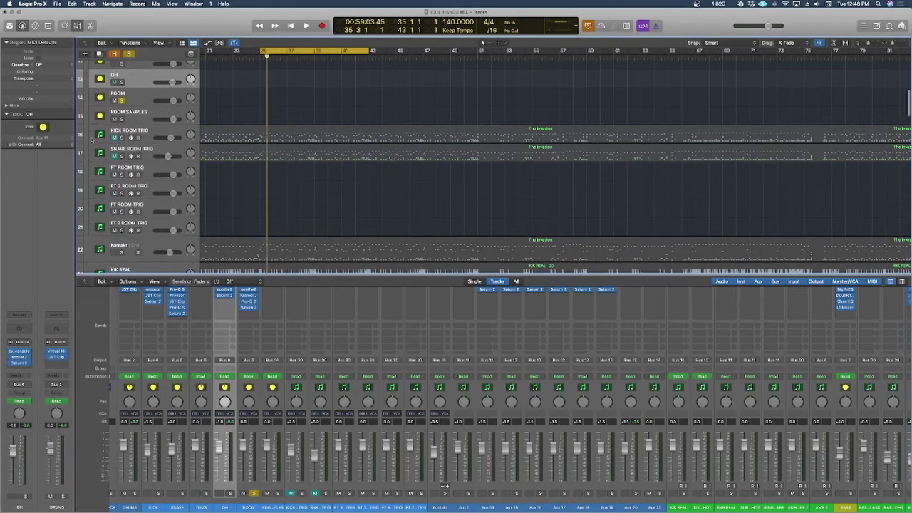
# Step: Play the soloed ROOM bus with the kick and snare room triggers muted, then stop playback
pyautogui.scroll(-2, 276, 151)
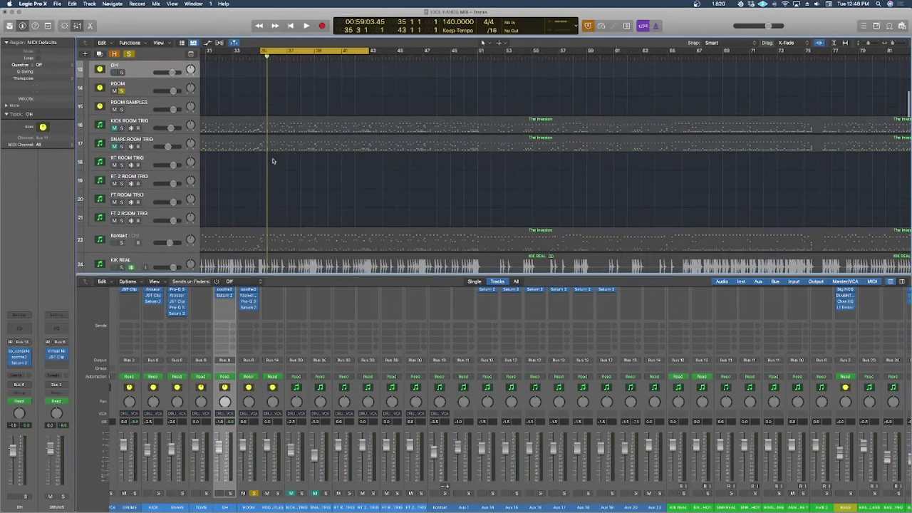
pyautogui.press('space')
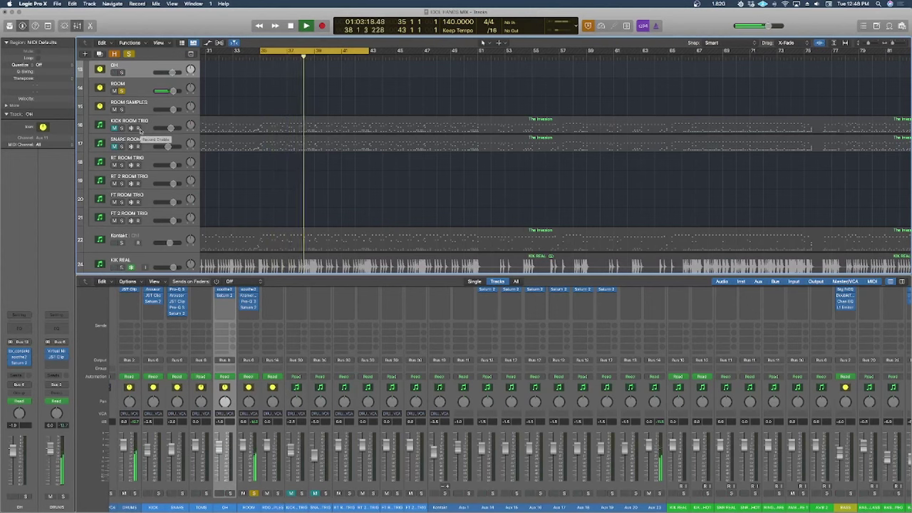
pyautogui.press('space')
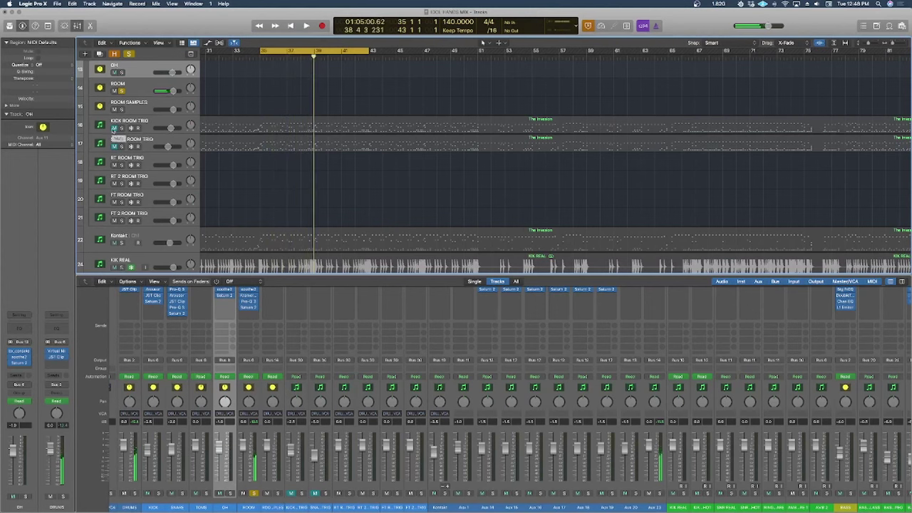
# Step: Unmute the KICK ROOM TRIG and SNARE ROOM TRIG tracks and play the full room sound, then stop
pyautogui.moveTo(118, 130); pyautogui.dragTo(122, 141)
pyautogui.press('space')
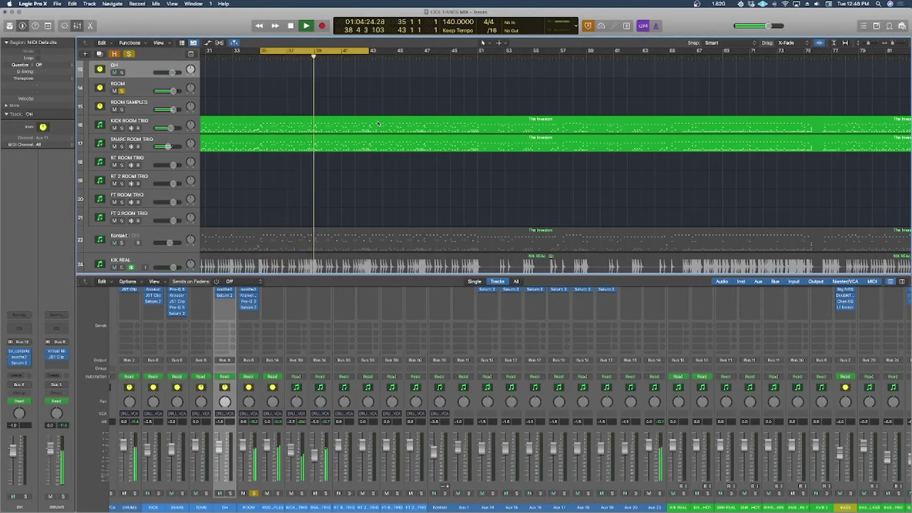
pyautogui.press('space')
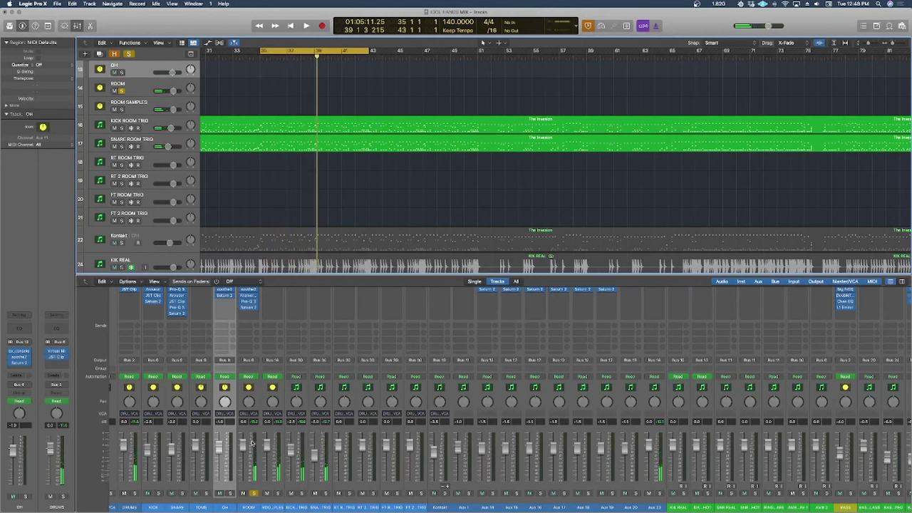
# Step: Bypass all plug-ins on the ROOM bus, play the unprocessed room sound, then stop
pyautogui.scroll(5, 246, 348)
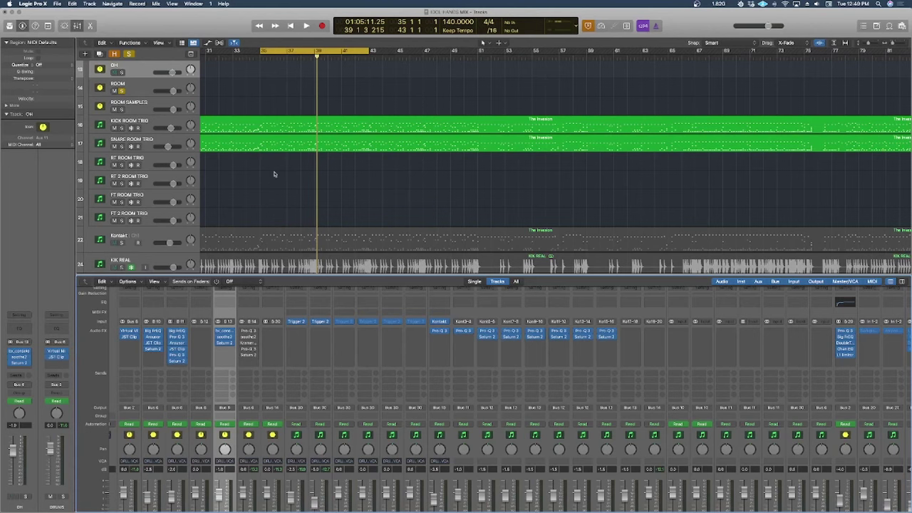
pyautogui.press('space')
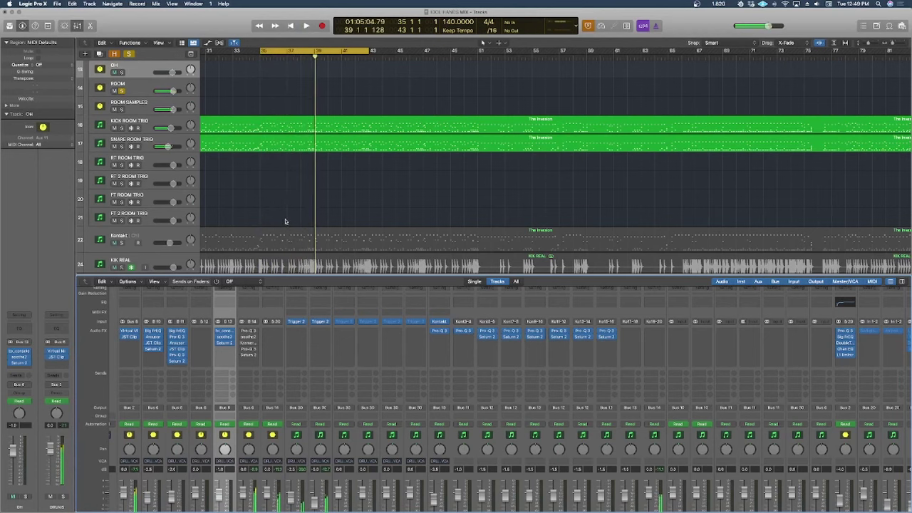
pyautogui.press('space')
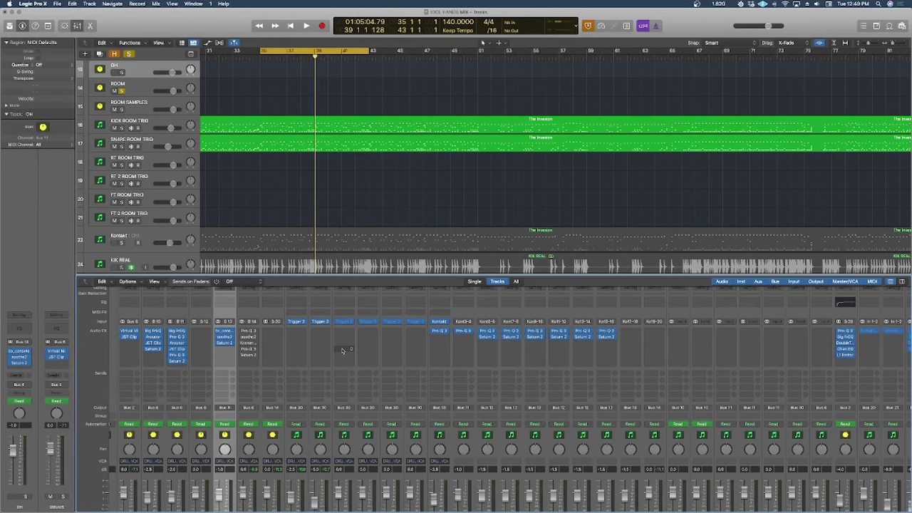
# Step: Open the first Pro-Q 3 on the ROOM bus, play the rooms while comparing it bypassed and active, then stop and close it
pyautogui.click(248, 333)
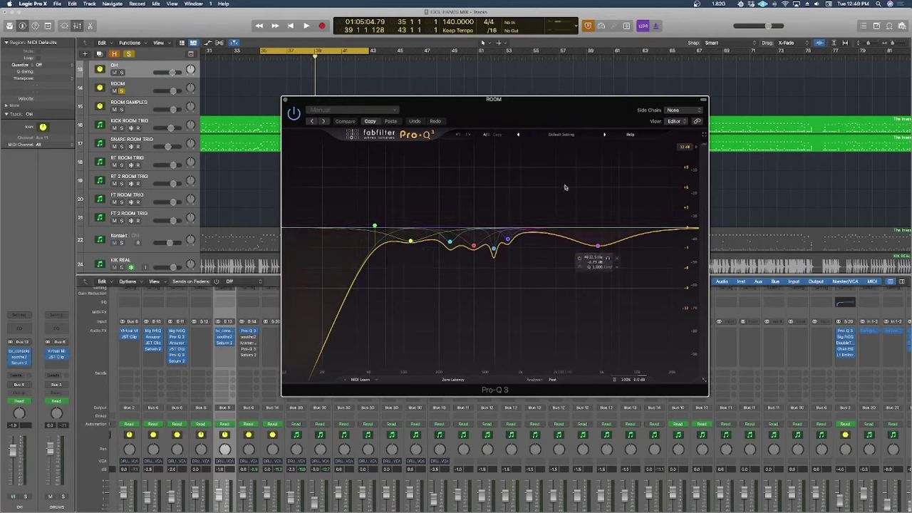
pyautogui.press('space')
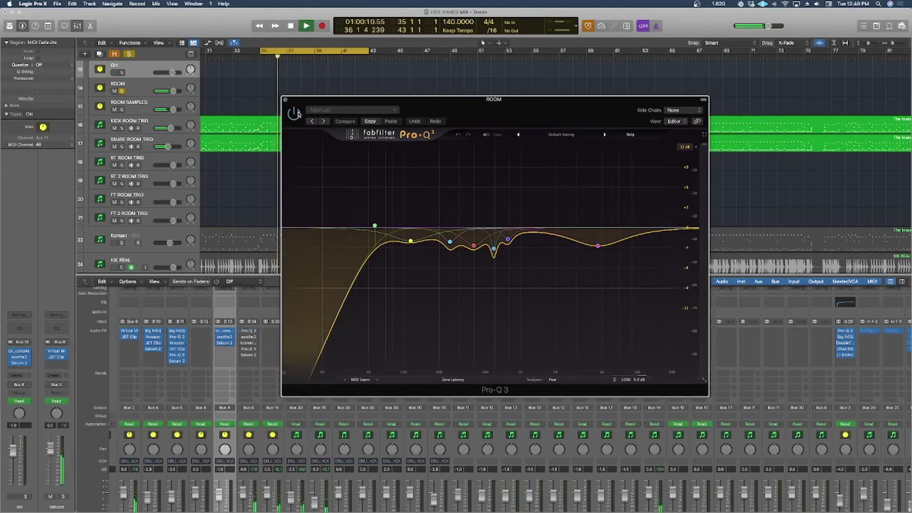
pyautogui.click(294, 113)
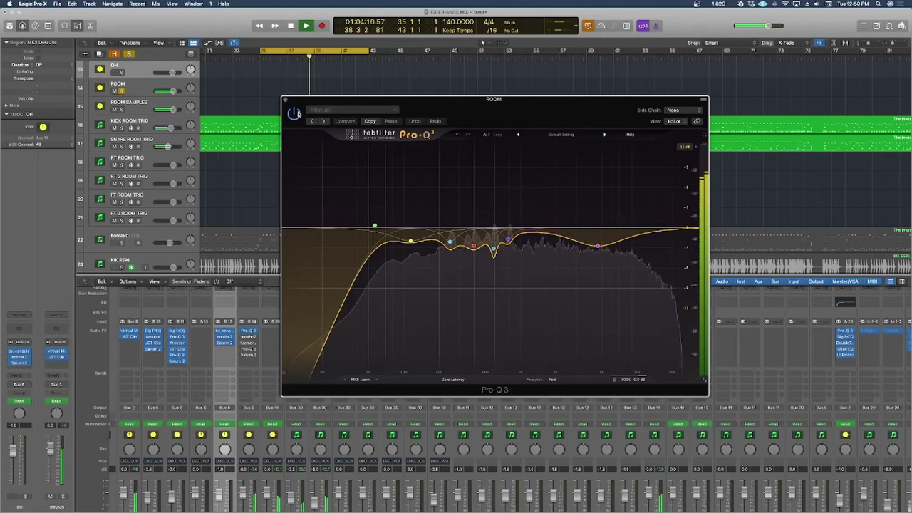
pyautogui.press('space')
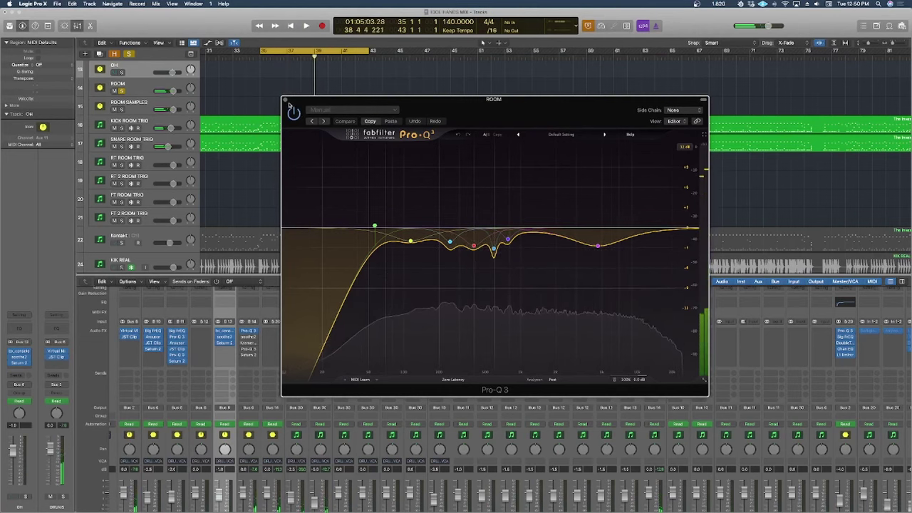
pyautogui.press('super+w')
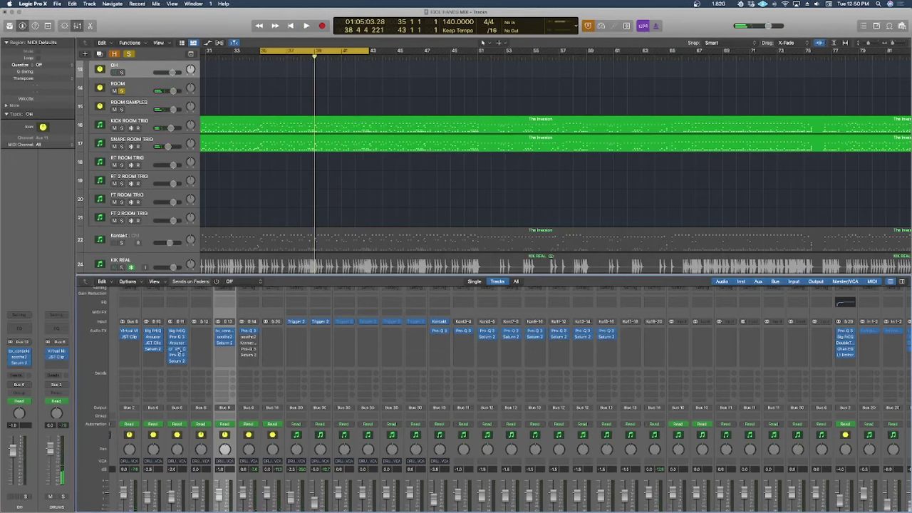
# Step: Open soothe2 on the ROOM bus, play the rooms to compare it bypassed and active, then stop and close it
pyautogui.click(246, 339)
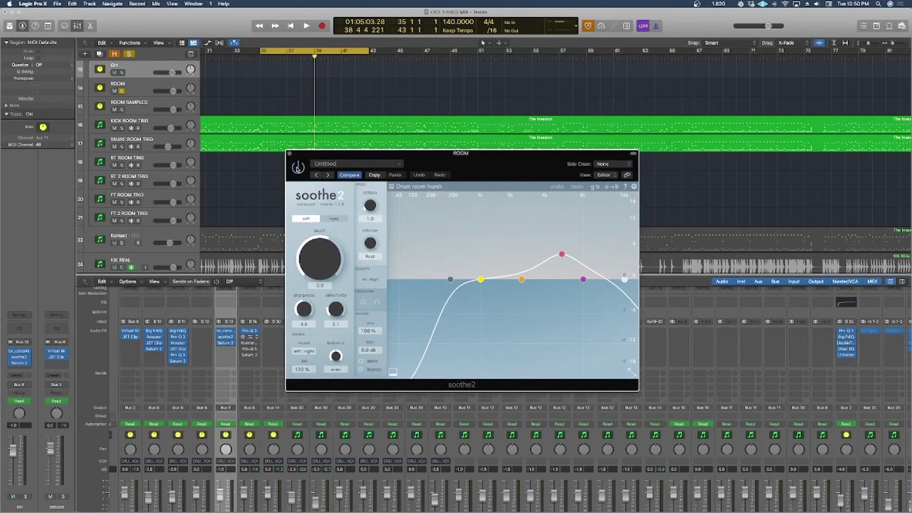
pyautogui.press('space')
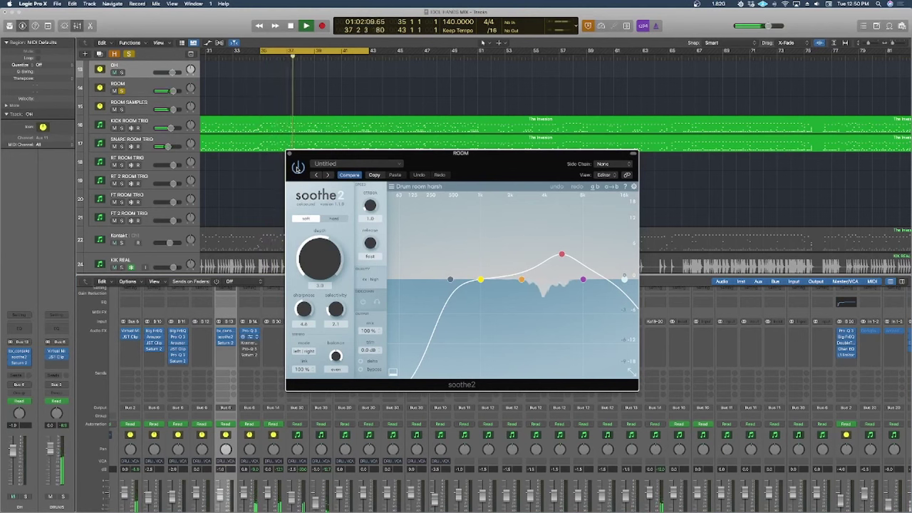
pyautogui.press('space')
pyautogui.press('space')
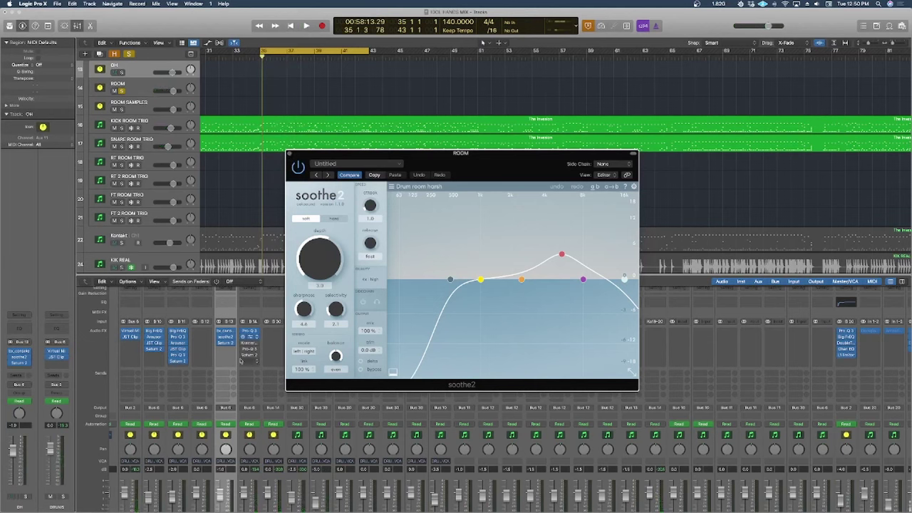
pyautogui.click(289, 153)
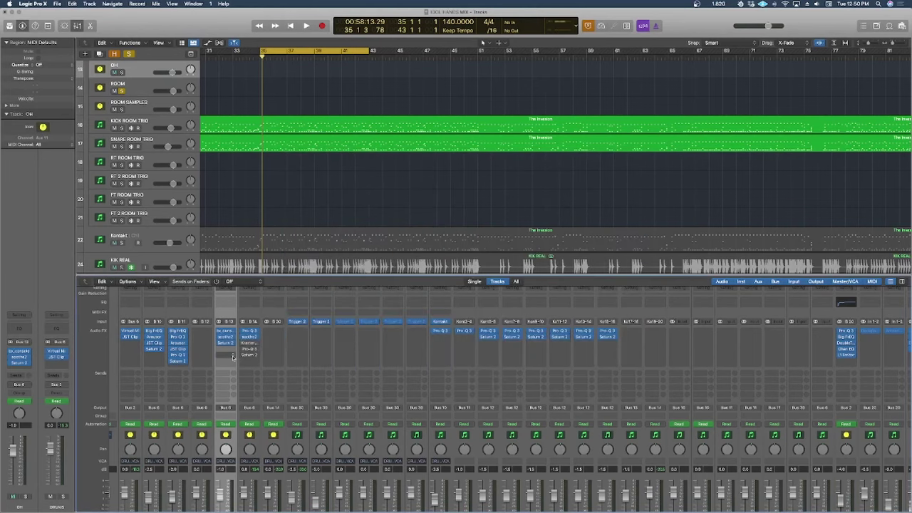
# Step: Open Kramer PIE on the ROOM bus, play the rooms while comparing the compressor bypassed and active, then stop and close it
pyautogui.click(250, 343)
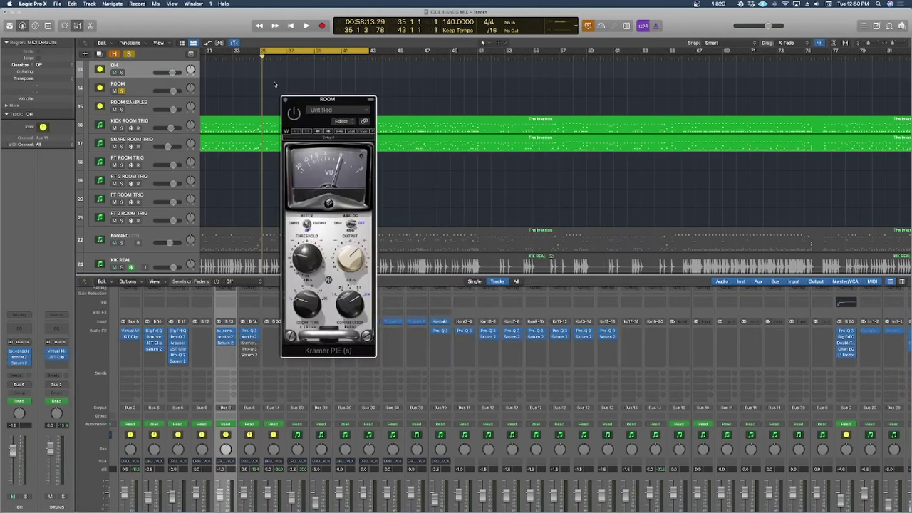
pyautogui.moveTo(299, 104); pyautogui.dragTo(584, 127)
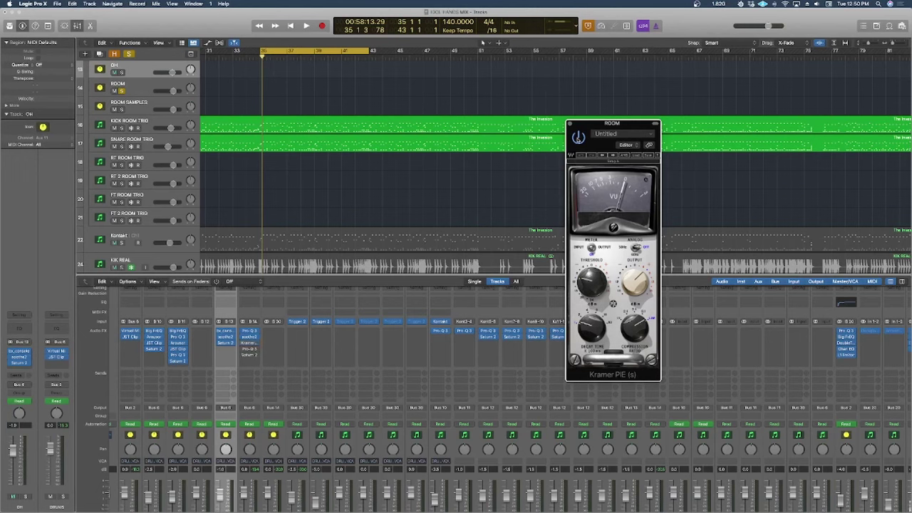
pyautogui.press('space')
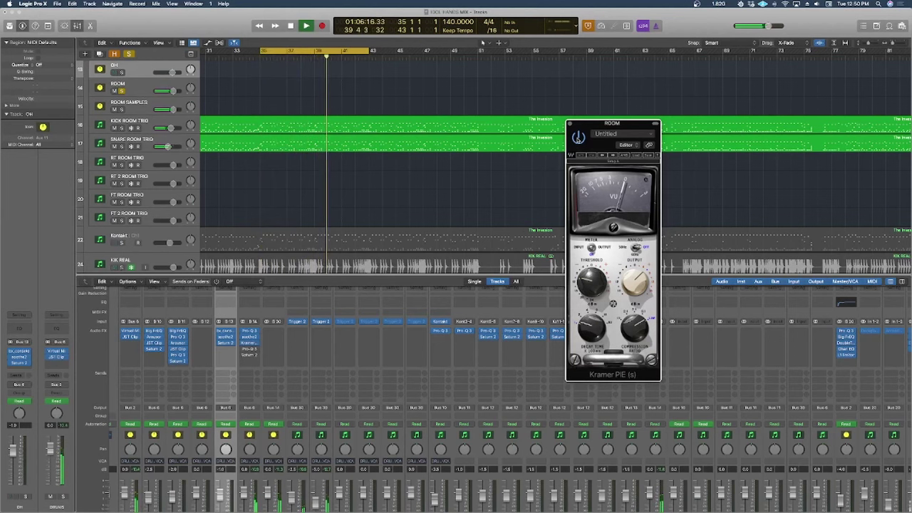
pyautogui.press('space')
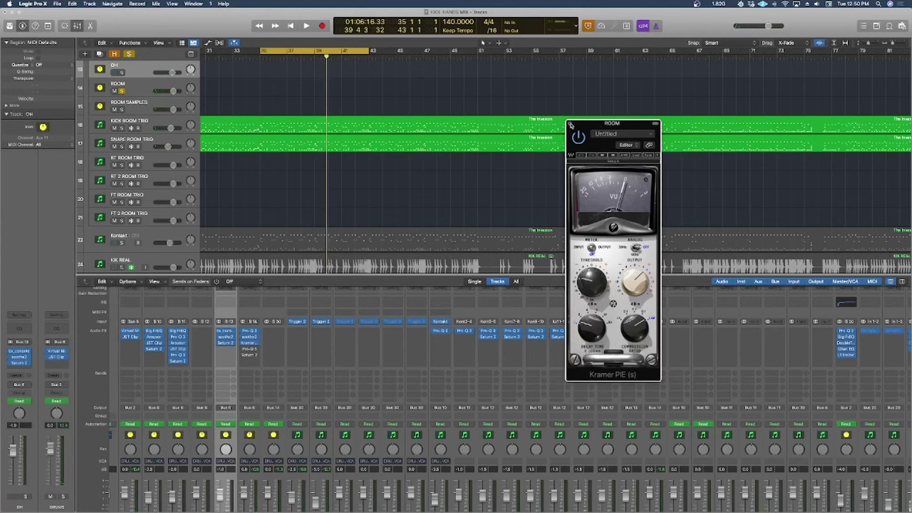
pyautogui.click(570, 124)
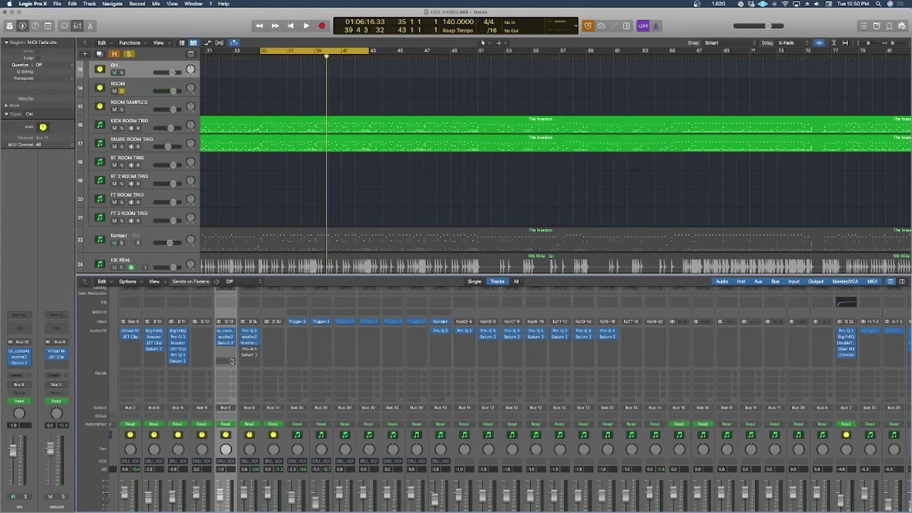
# Step: Reopen soothe2 on the ROOM bus, play the rooms with its internal bypass on and off, then stop and close it
pyautogui.click(250, 349)
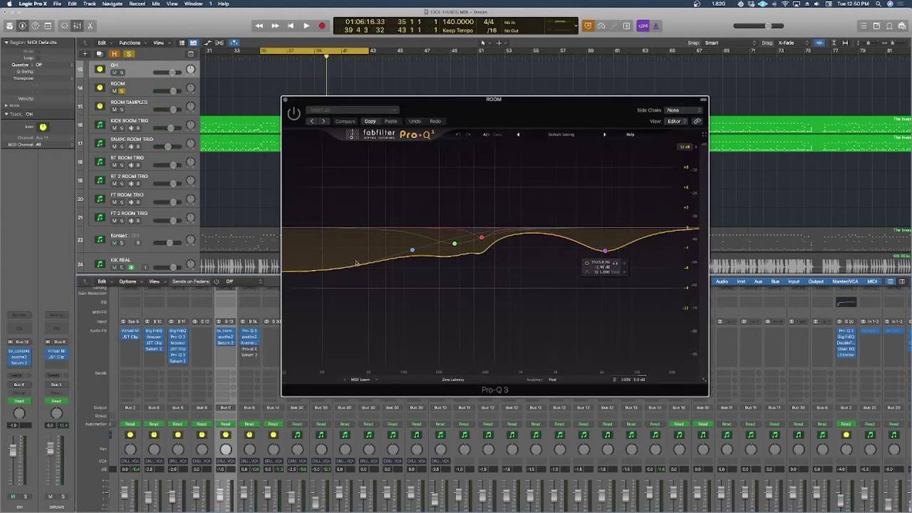
pyautogui.click(284, 100)
pyautogui.click(251, 338)
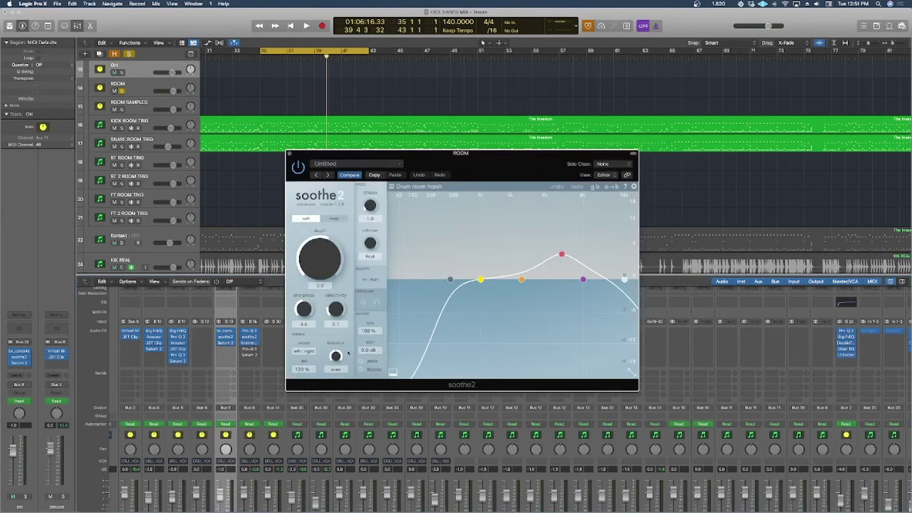
pyautogui.click(362, 371)
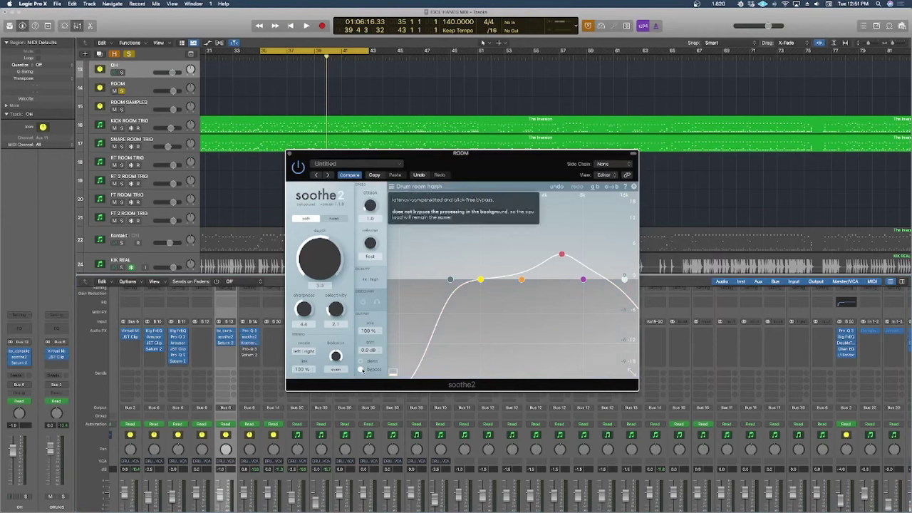
pyautogui.press('space')
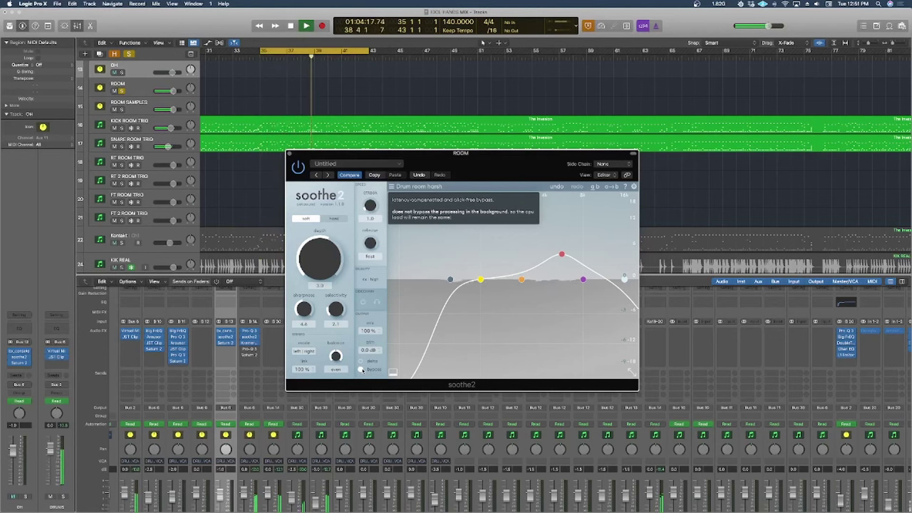
pyautogui.press('space')
pyautogui.press('space')
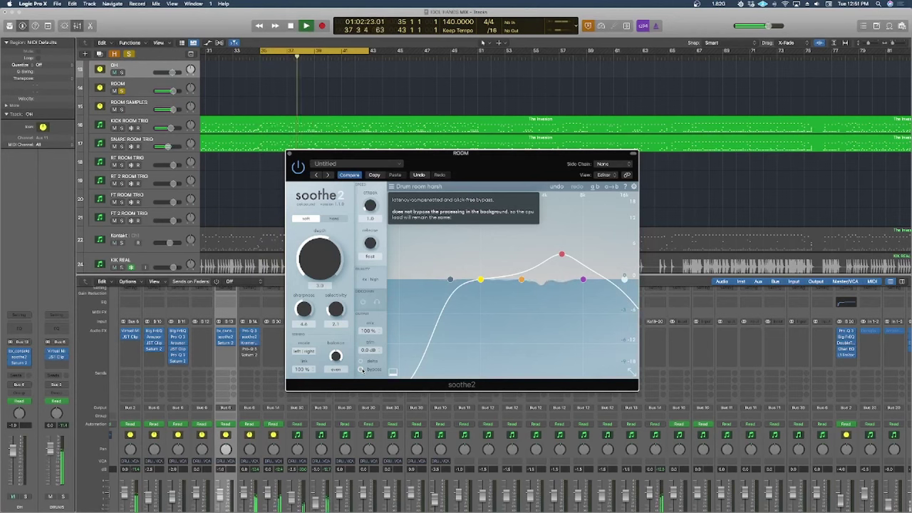
pyautogui.press('space')
pyautogui.click(289, 153)
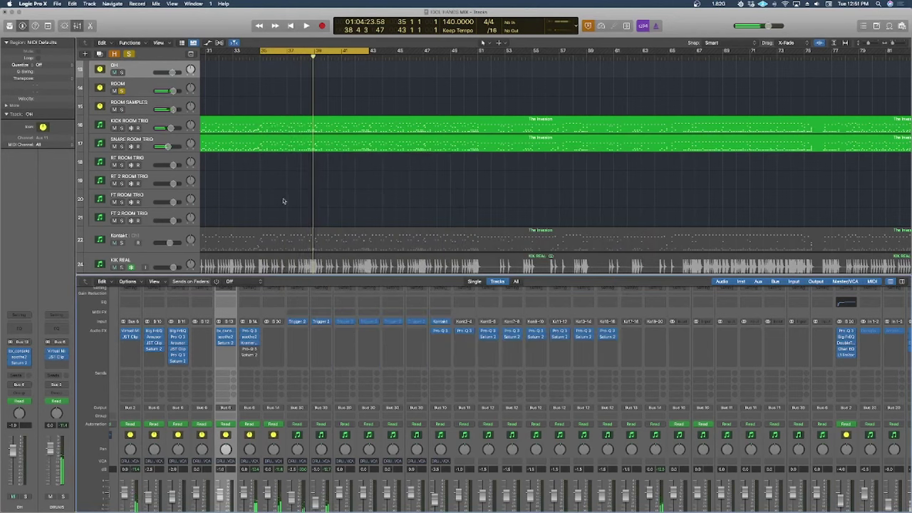
# Step: Open the second Pro-Q 3 on the ROOM bus, inspect its bands, play the rooms with it bypassed and active, then stop and close it
pyautogui.click(248, 349)
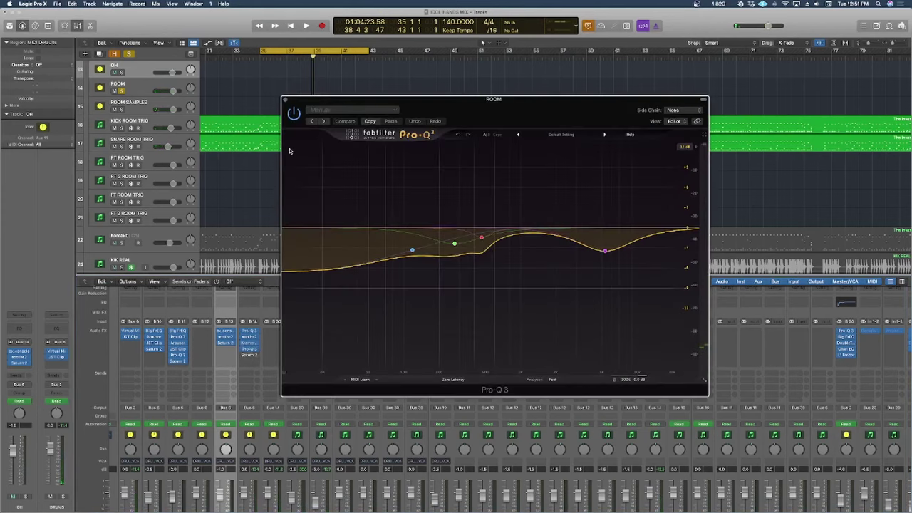
pyautogui.moveTo(511, 116); pyautogui.dragTo(618, 116)
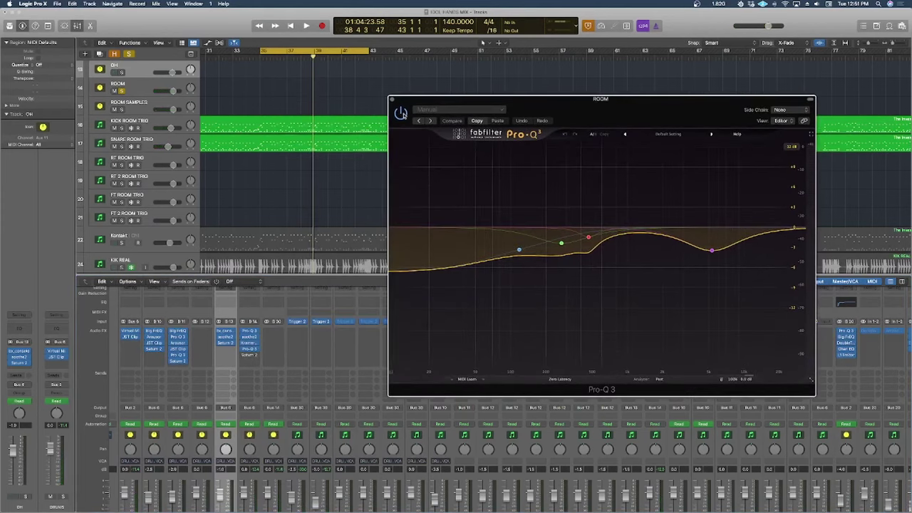
pyautogui.moveTo(509, 281)
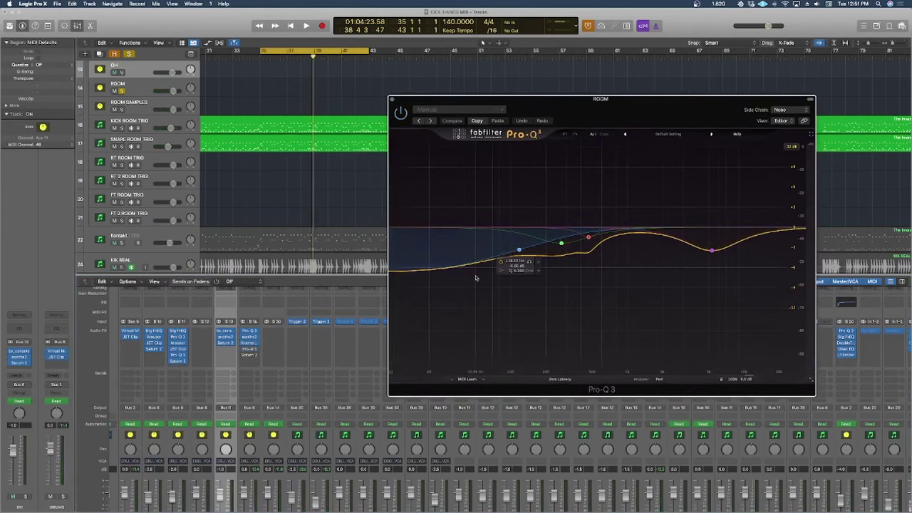
pyautogui.moveTo(729, 272)
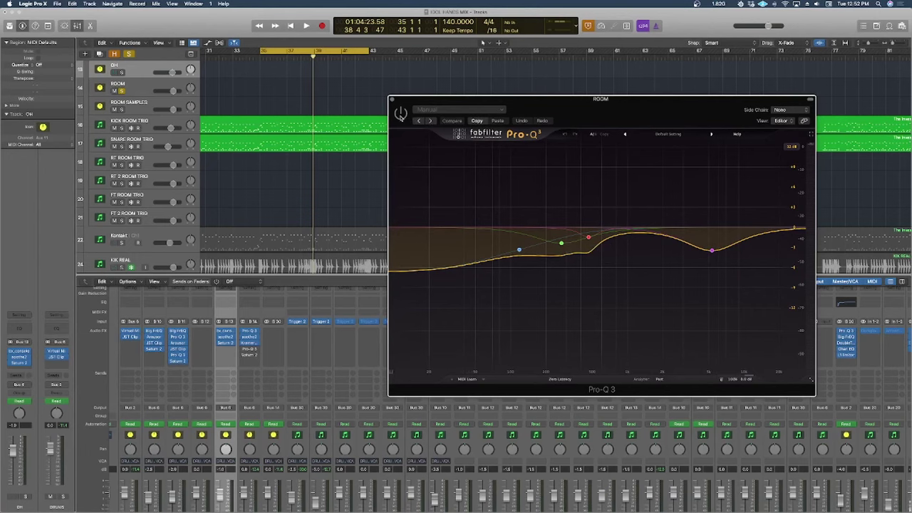
pyautogui.press('space')
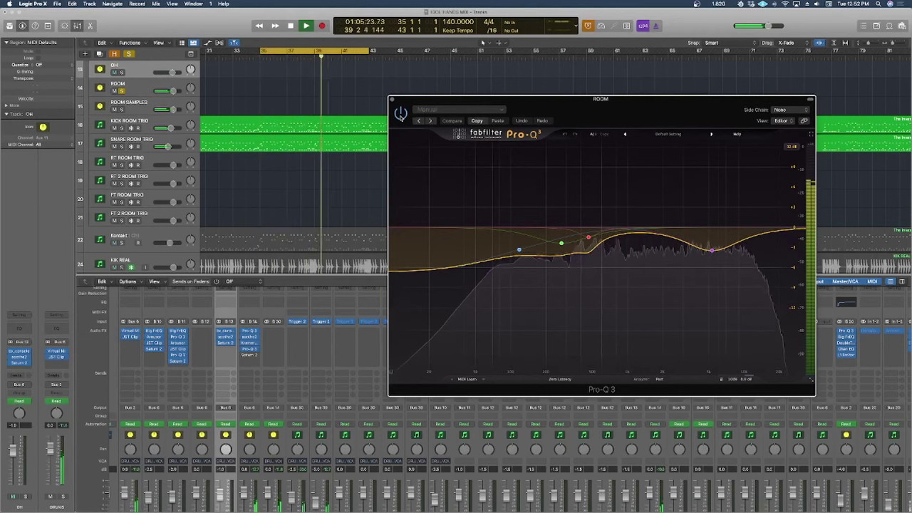
pyautogui.press('space')
pyautogui.click(392, 99)
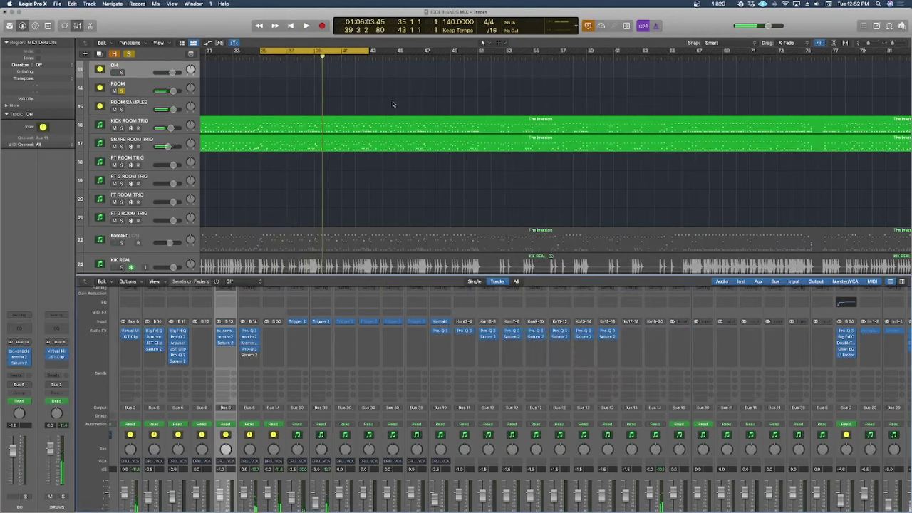
# Step: Open Saturn 2 on the ROOM bus, play the rooms to compare it bypassed and active, then close it and stop
pyautogui.click(249, 355)
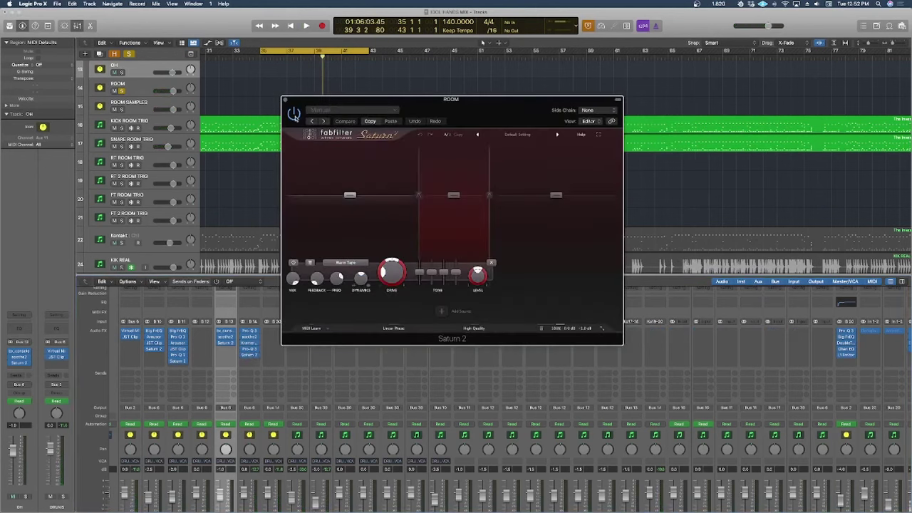
pyautogui.moveTo(468, 119); pyautogui.dragTo(542, 159)
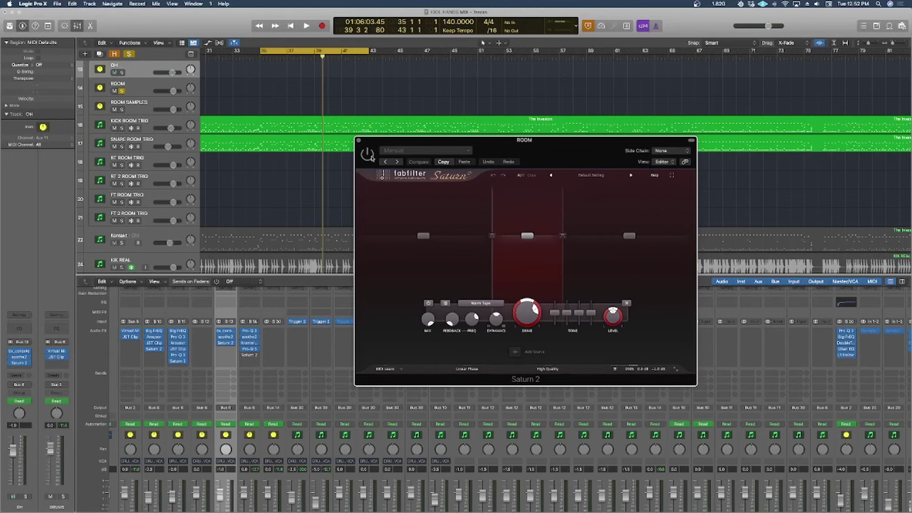
pyautogui.press('space')
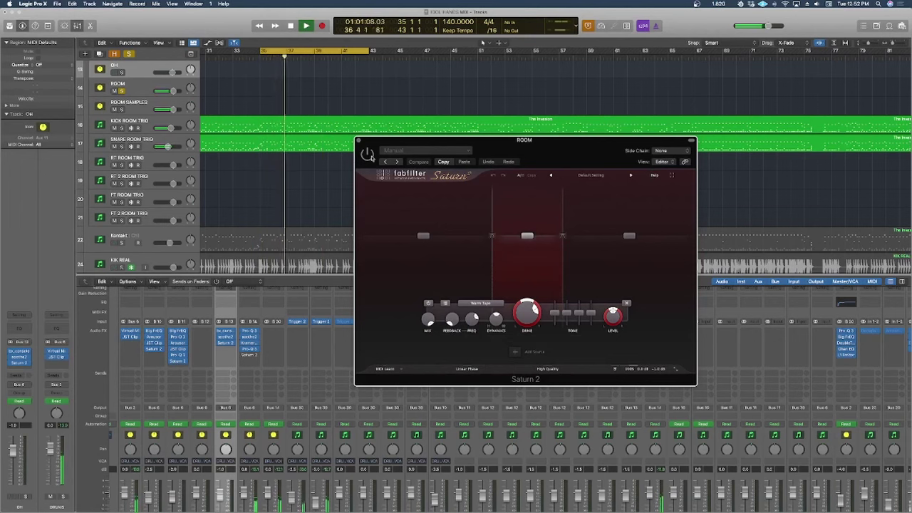
pyautogui.press('space')
pyautogui.press('space')
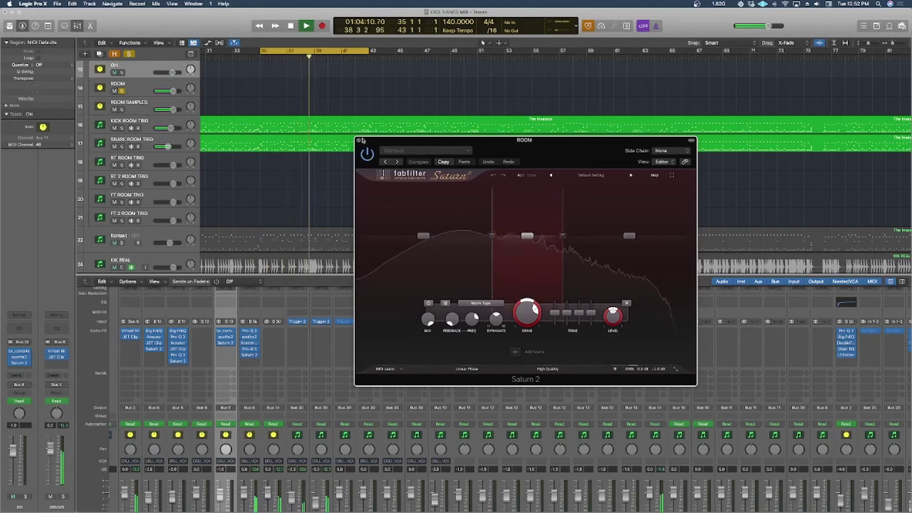
pyautogui.click(359, 142)
pyautogui.scroll(-2, 356, 146)
pyautogui.press('space')
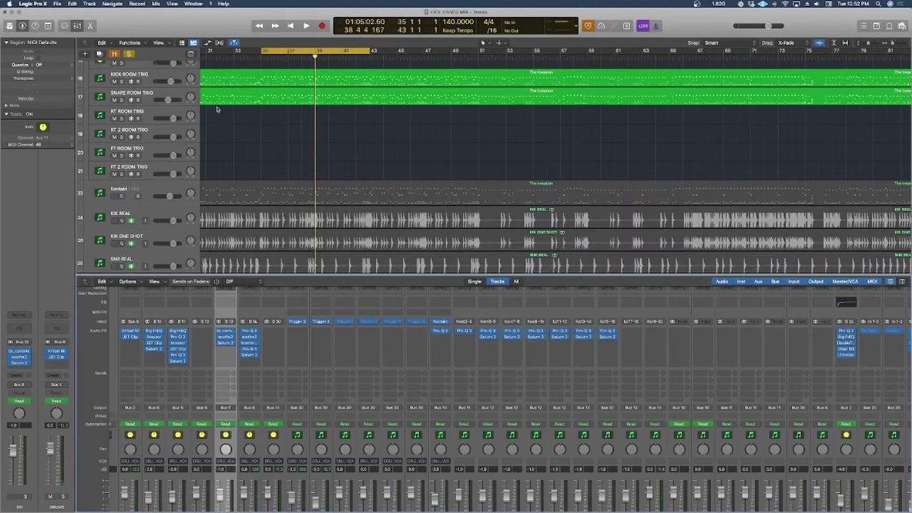
# Step: Solo the DRUMS bus in the mixer
pyautogui.hscroll(-5, 261, 409)
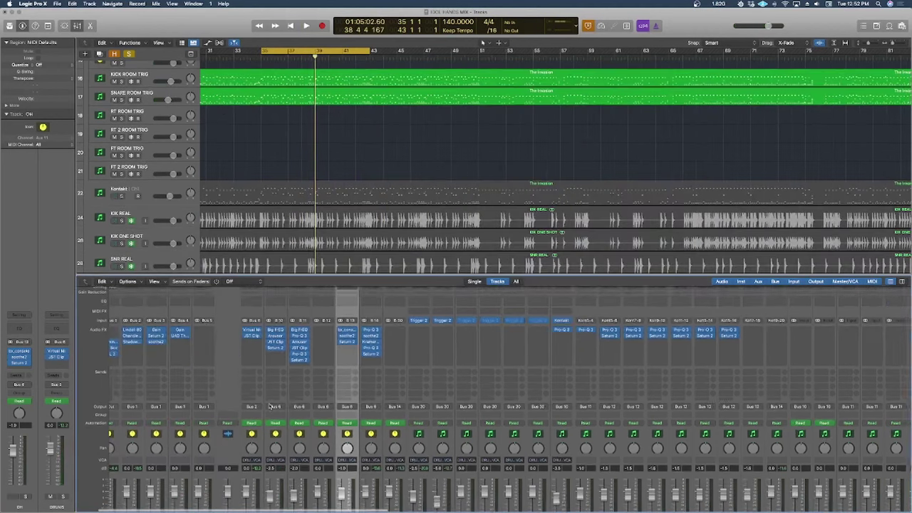
pyautogui.scroll(-2, 285, 456)
pyautogui.click(306, 493)
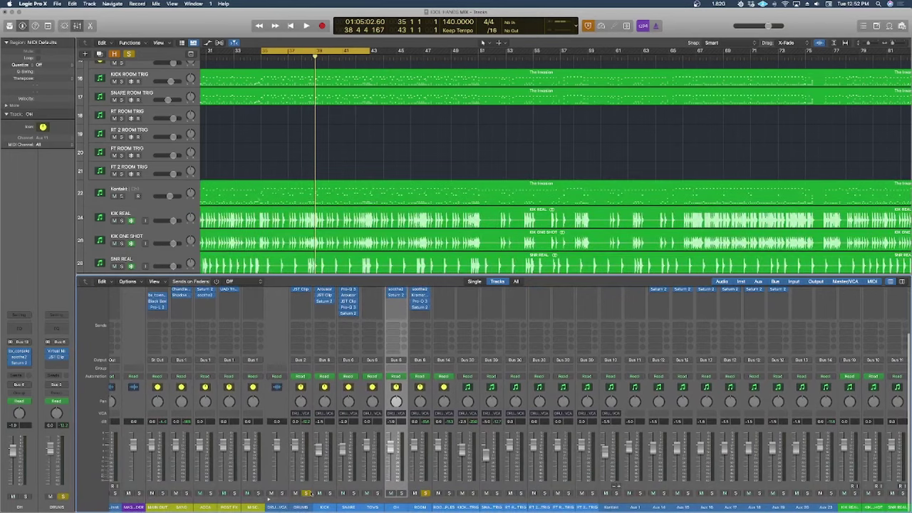
# Step: Open Virtual Mix Rack on the DRUMS bus, play the drums to compare it bypassed and active, then stop and close it
pyautogui.scroll(1, 329, 362)
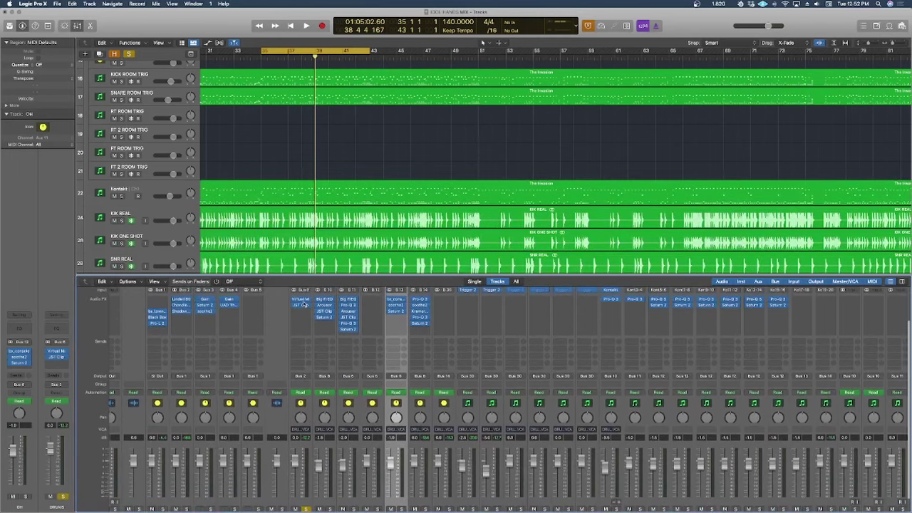
pyautogui.click(301, 301)
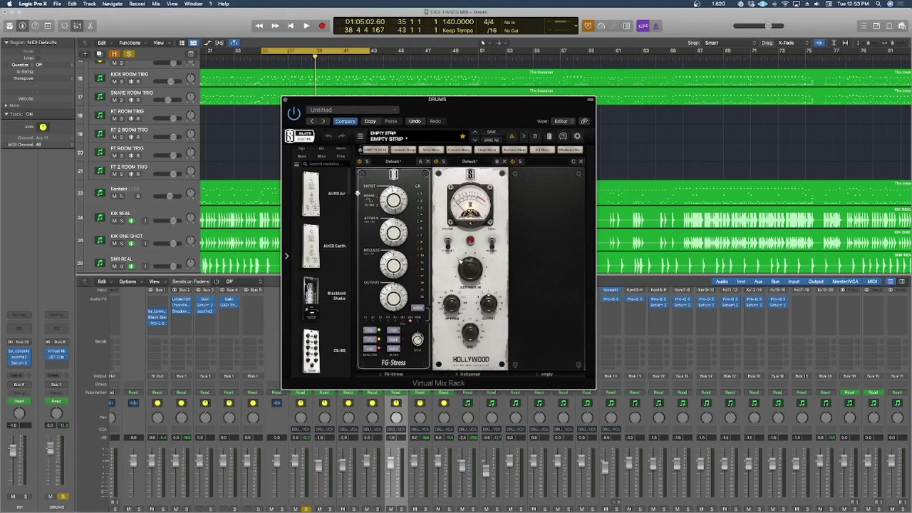
pyautogui.press('space')
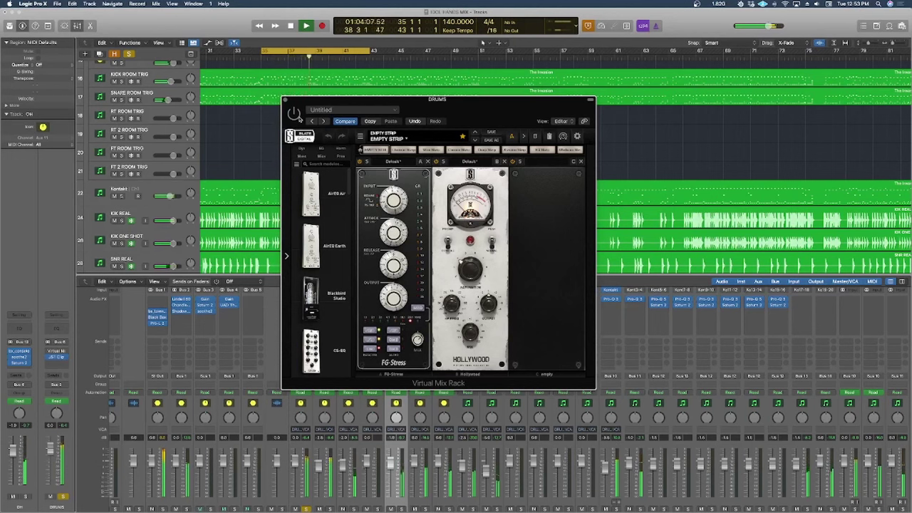
pyautogui.press('space')
pyautogui.press('space')
pyautogui.press('space')
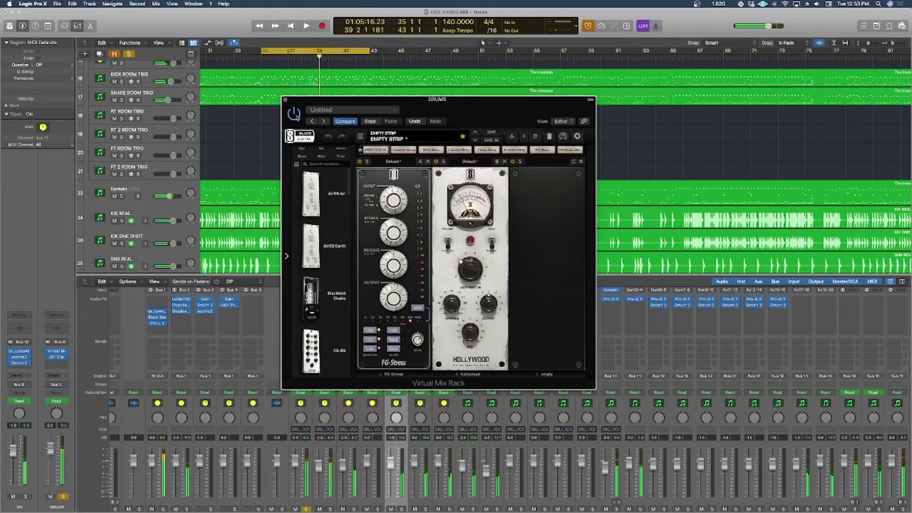
pyautogui.click(285, 100)
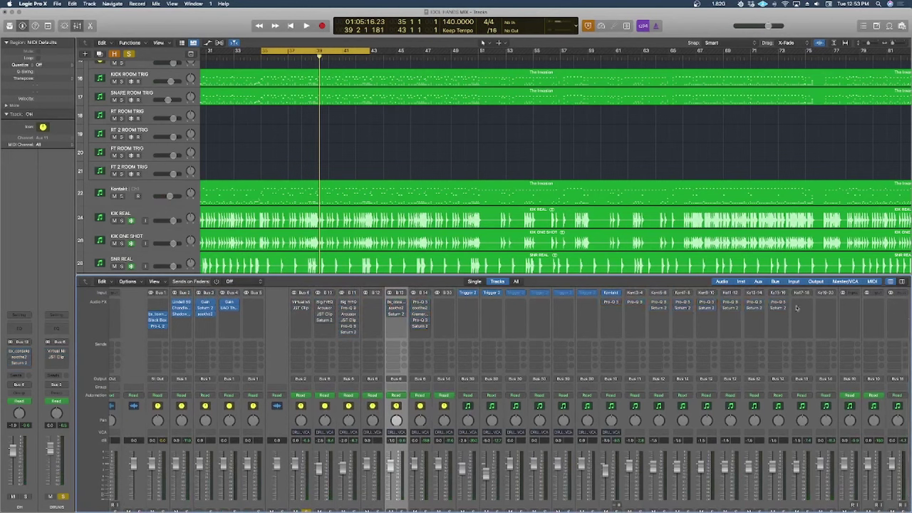
# Step: Play the soloed drum mix with the drum channel and bus plug-ins bypassed, then stop
pyautogui.scroll(-2, 335, 357)
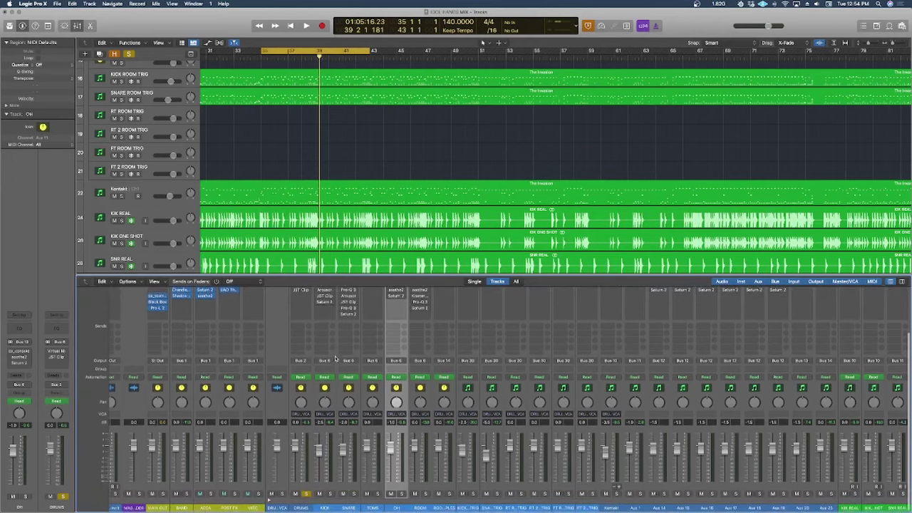
pyautogui.press('space')
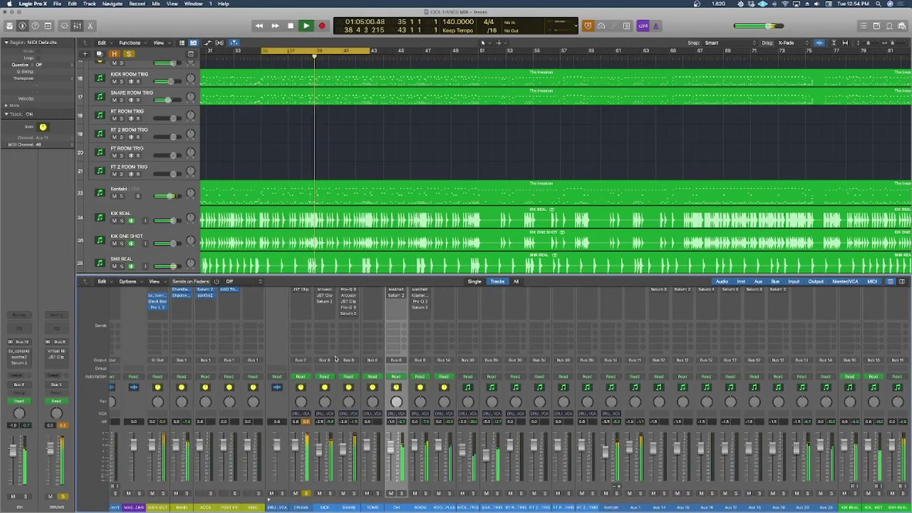
pyautogui.scroll(2, 383, 398)
pyautogui.scroll(1, 384, 397)
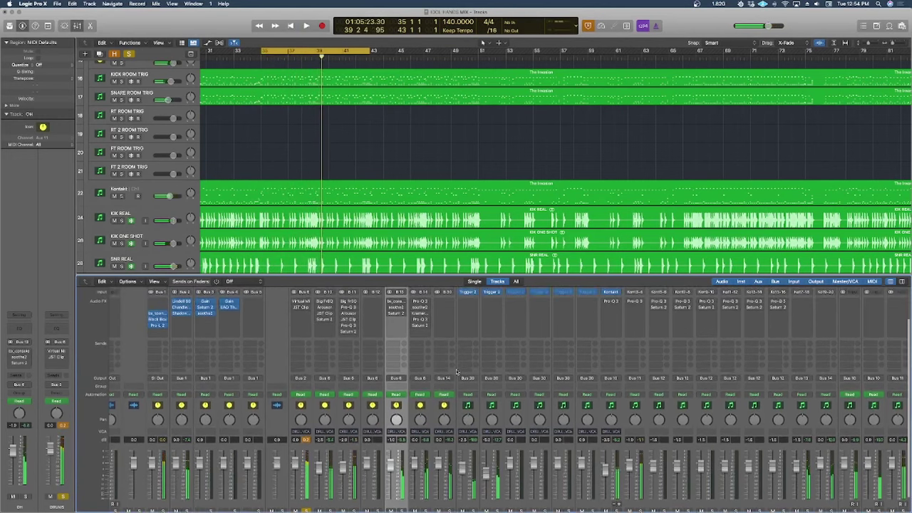
# Step: Re-enable the bypassed plug-ins across the Kontakt outputs and drum buses, then play the processed drum mix and stop
pyautogui.click(604, 301)
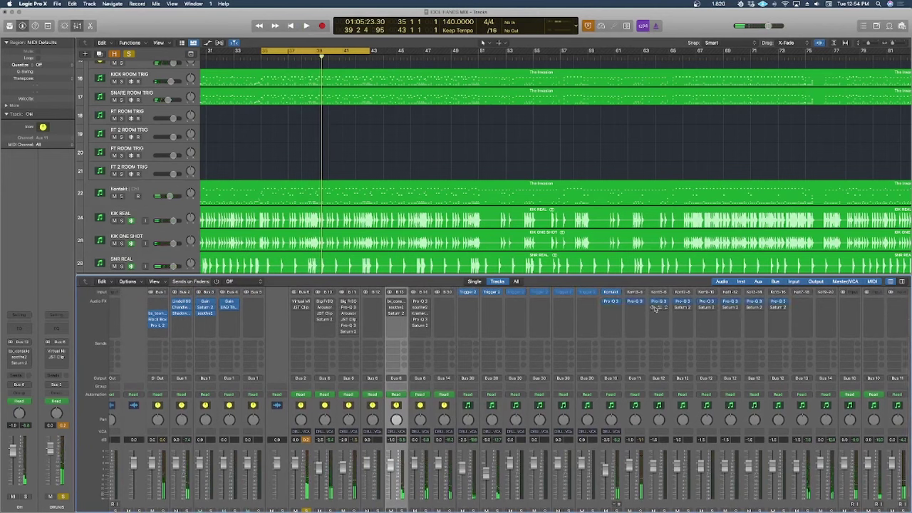
pyautogui.click(391, 308)
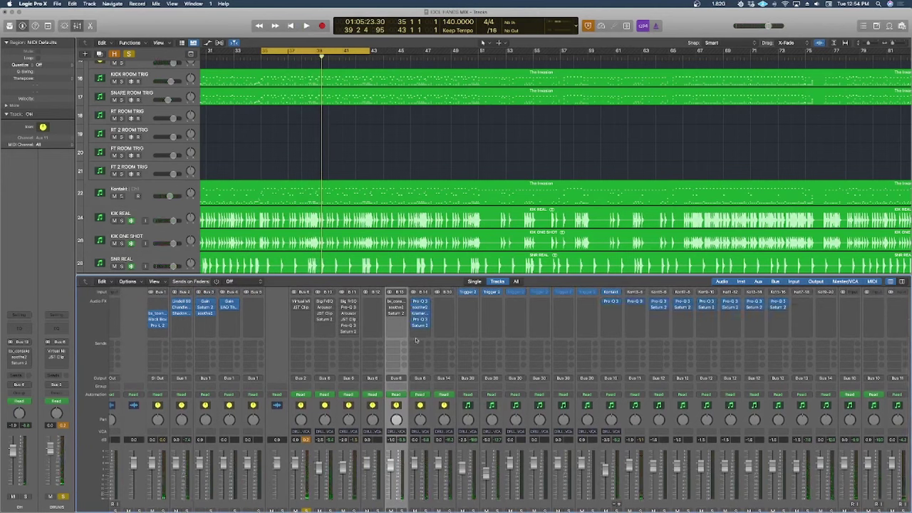
pyautogui.press('space')
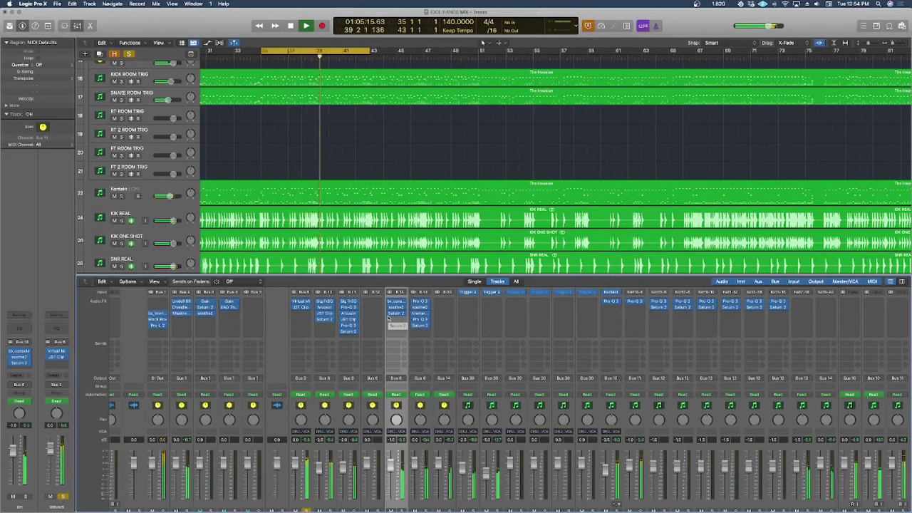
pyautogui.press('space')
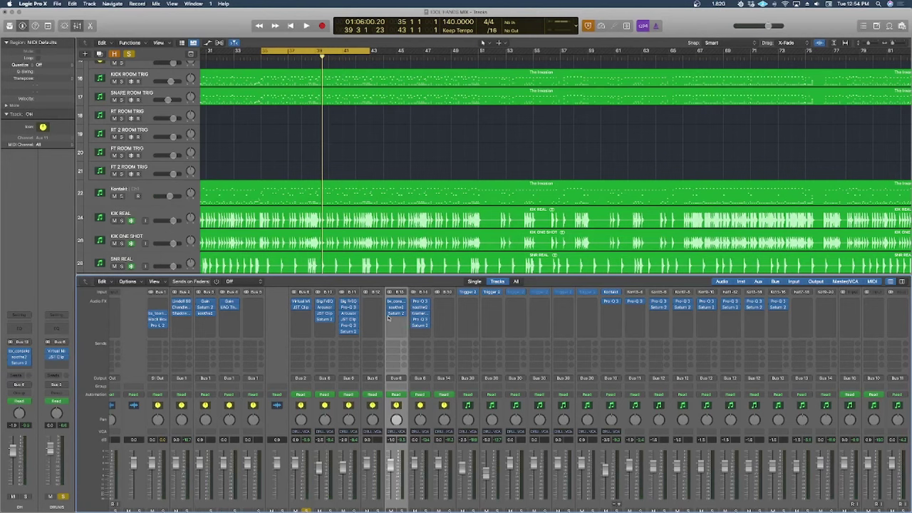
# Step: Clear the DRUMS bus solo and set the cycle range from bar 23 to bar 31
pyautogui.scroll(-2, 349, 321)
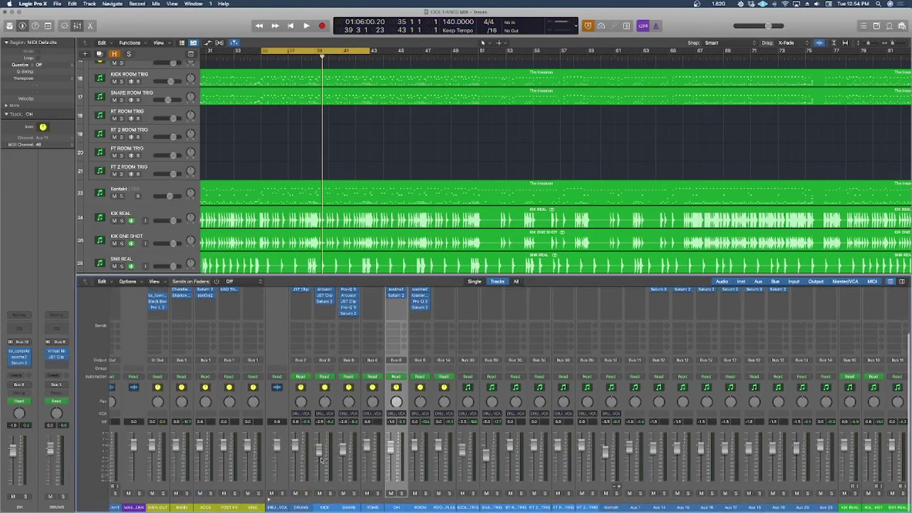
pyautogui.moveTo(306, 53); pyautogui.dragTo(385, 67)
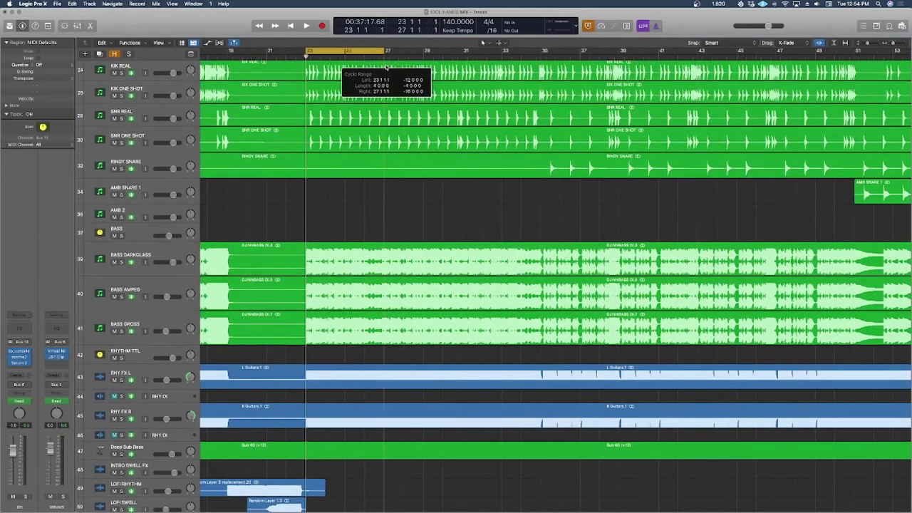
pyautogui.moveTo(460, 68); pyautogui.dragTo(463, 68)
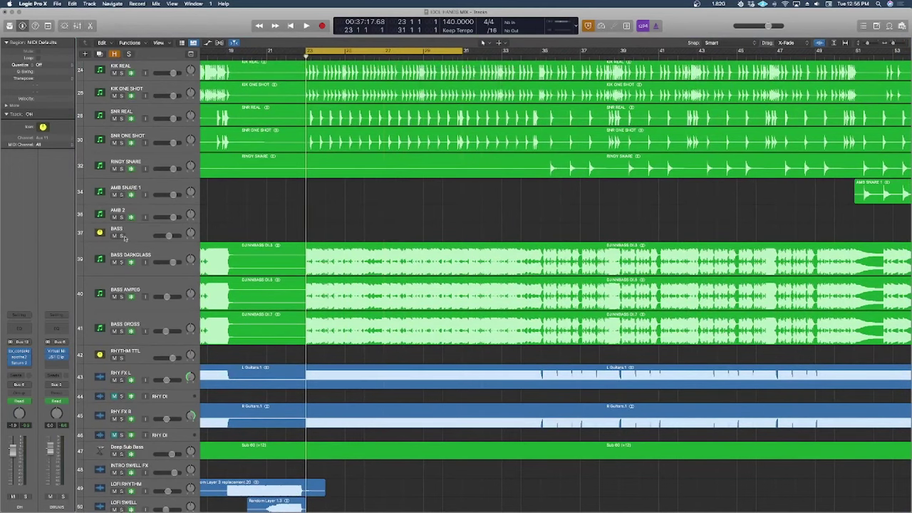
# Step: Solo the BASS bus, play the combined bass over the cycle range, then stop and unsolo it
pyautogui.click(122, 236)
pyautogui.press('space')
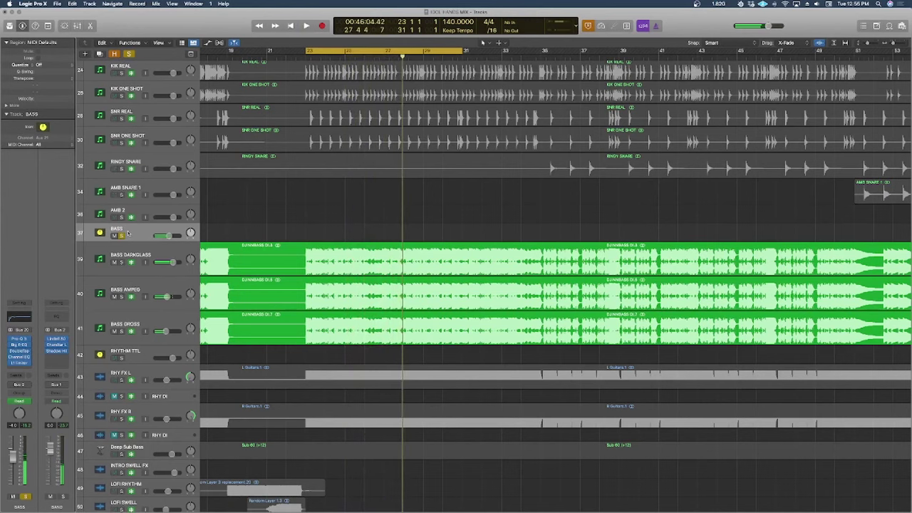
pyautogui.click(122, 236)
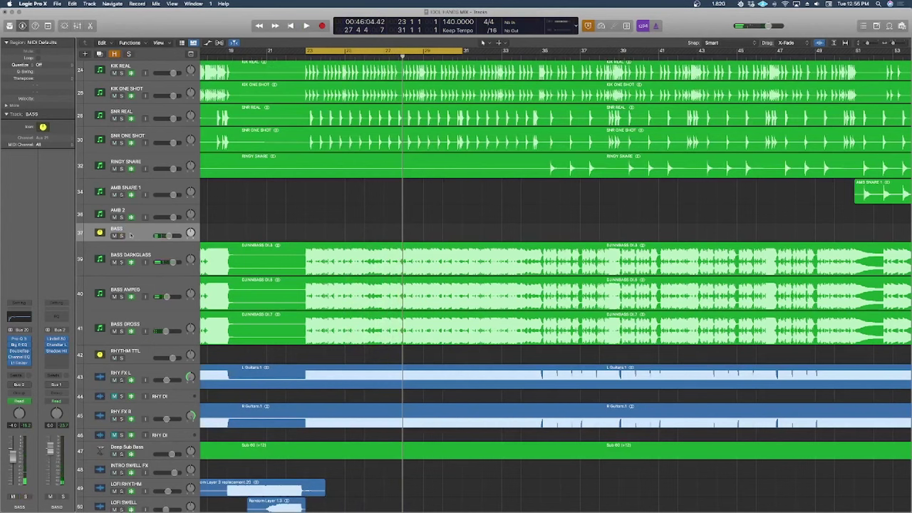
# Step: Select the BASS DARKGLASS track and briefly solo and unsolo the DARKGLASS, AMPEG and GROSS bass layers in turn
pyautogui.click(125, 250)
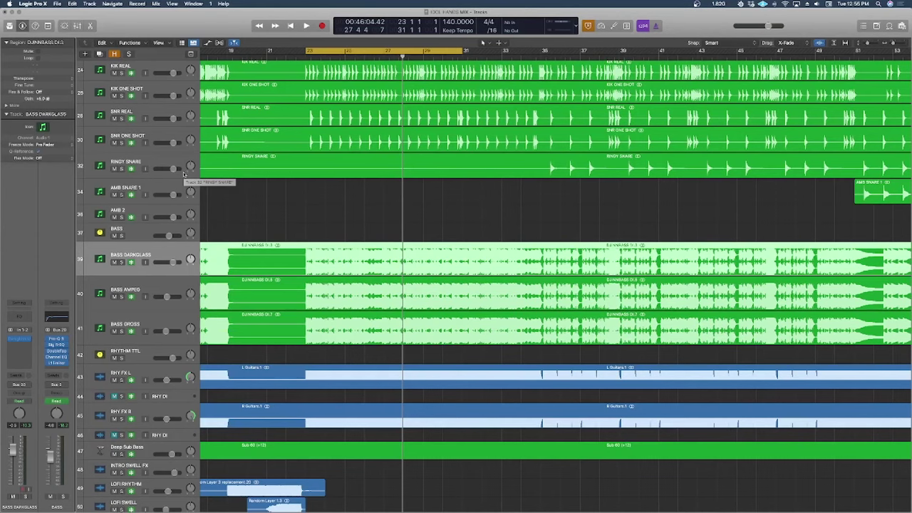
pyautogui.click(121, 263)
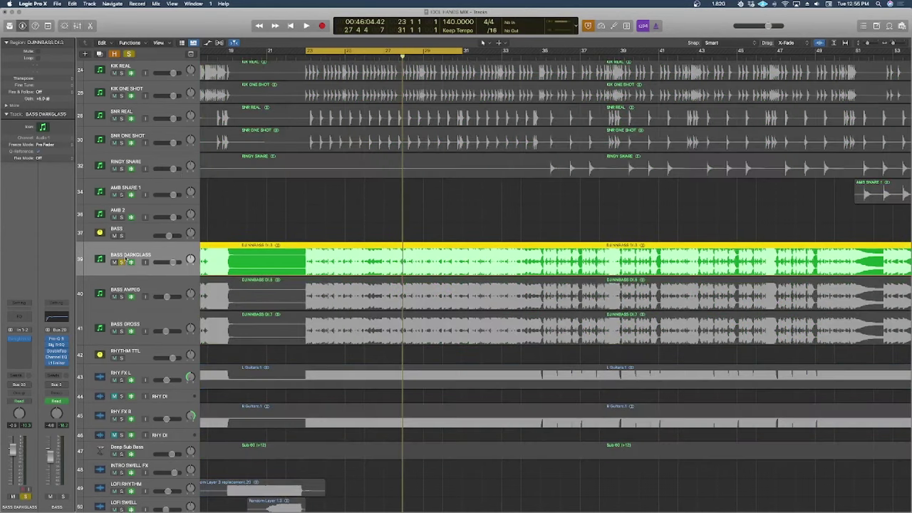
pyautogui.click(121, 263)
pyautogui.click(121, 297)
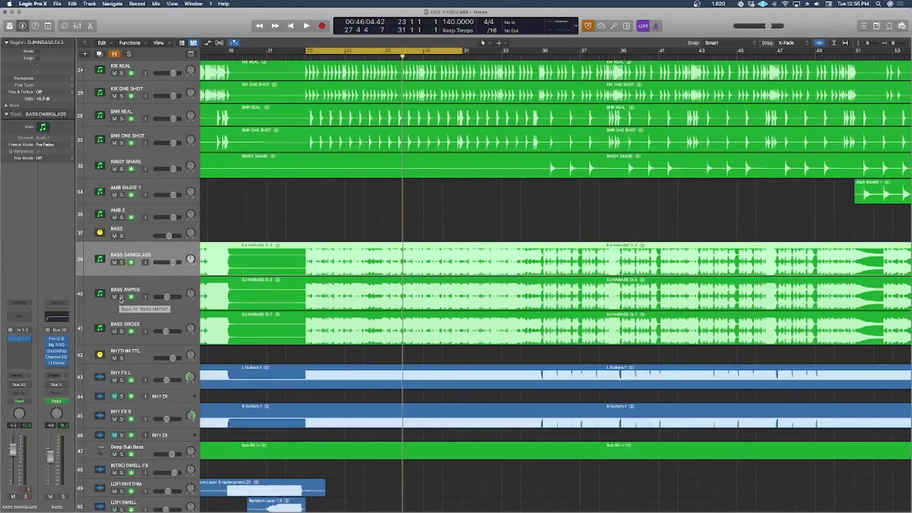
pyautogui.click(121, 298)
pyautogui.click(122, 332)
pyautogui.click(121, 332)
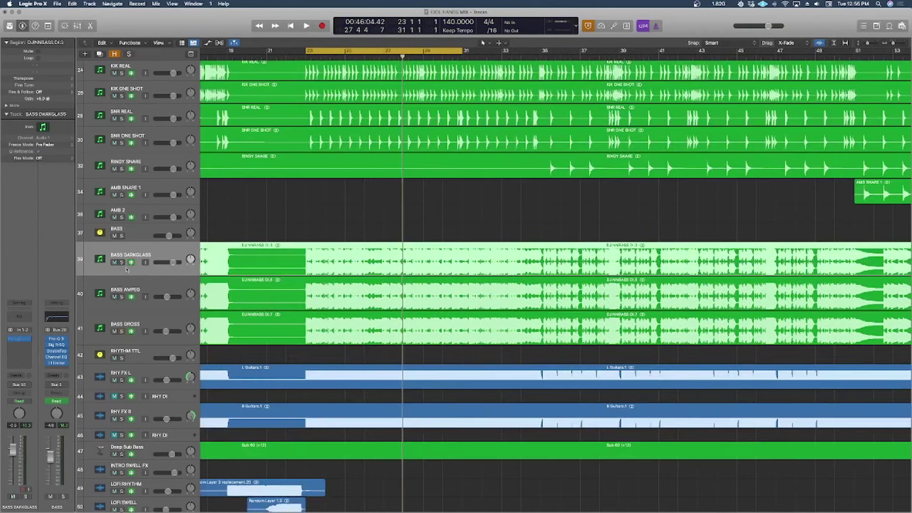
# Step: Solo the BASS DARKGLASS track, play it on its own, then stop
pyautogui.click(121, 263)
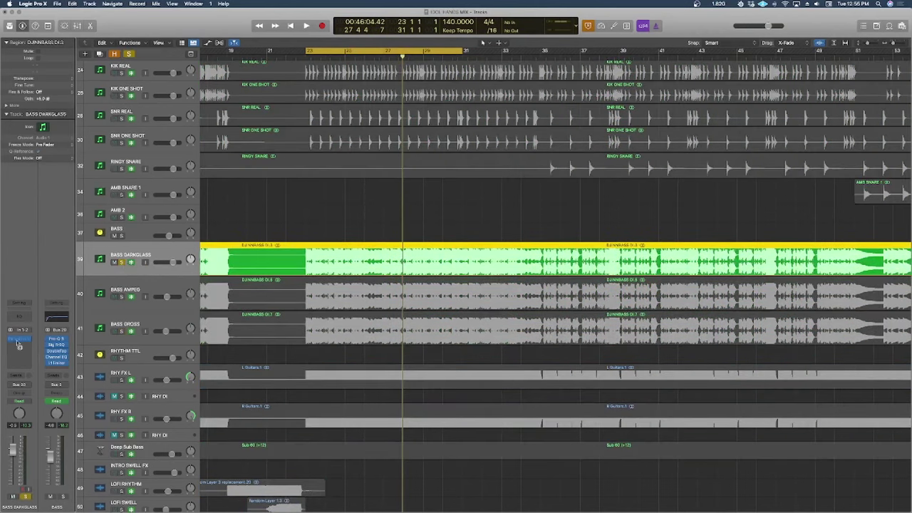
pyautogui.moveTo(20, 342)
pyautogui.press('space')
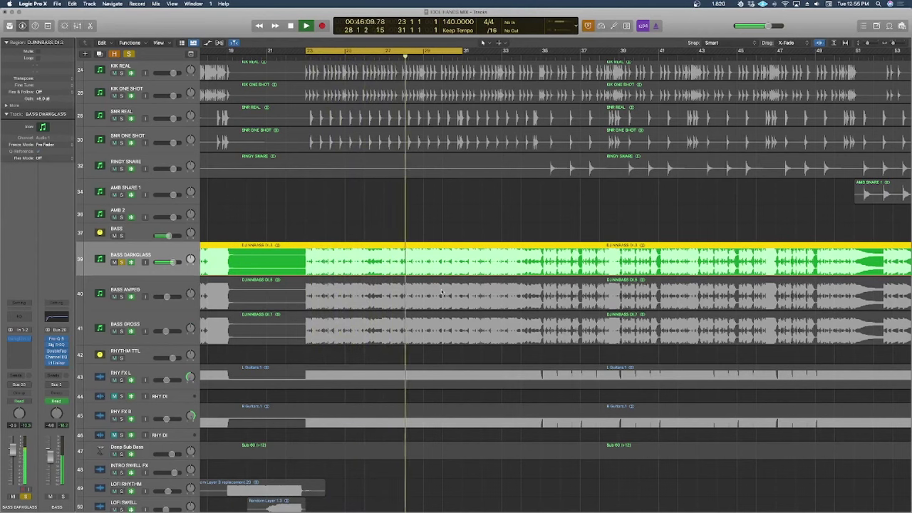
pyautogui.press('space')
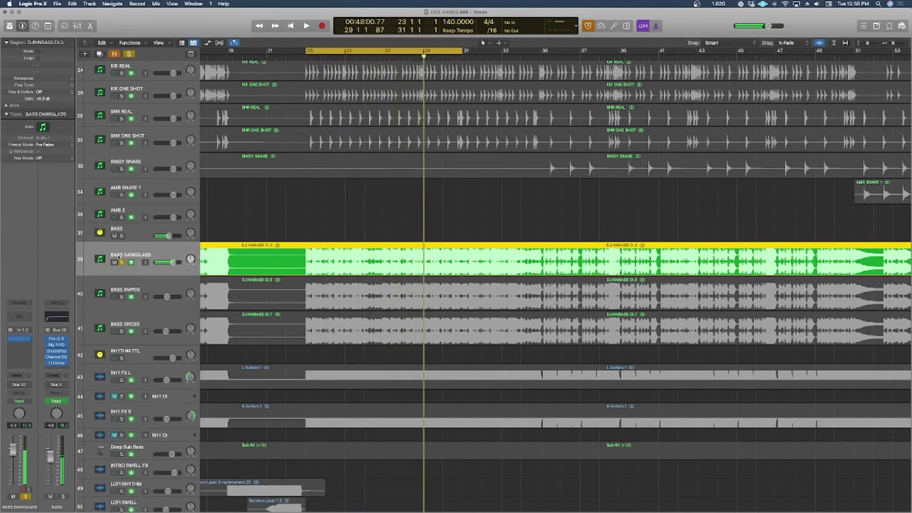
# Step: Switch the solo from BASS DARKGLASS to BASS AMPEG, select that track, play it on its own, then stop
pyautogui.click(122, 262)
pyautogui.click(122, 297)
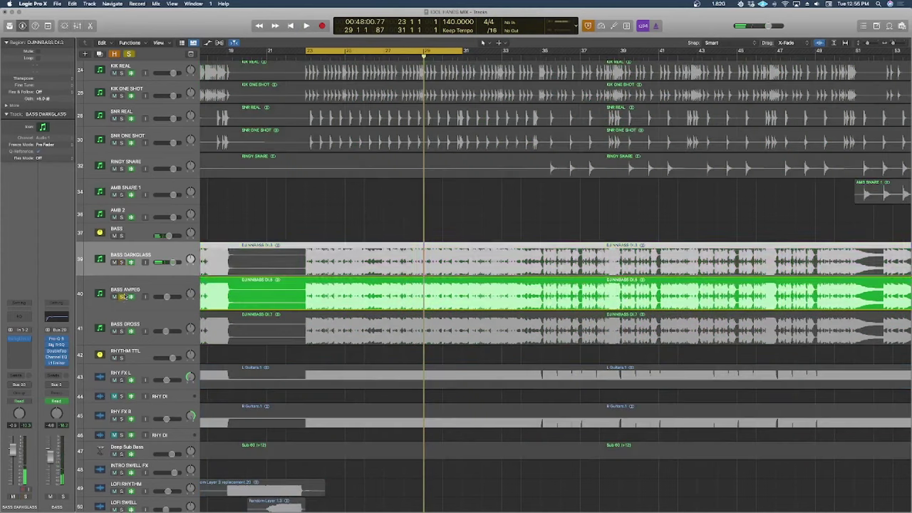
pyautogui.click(126, 291)
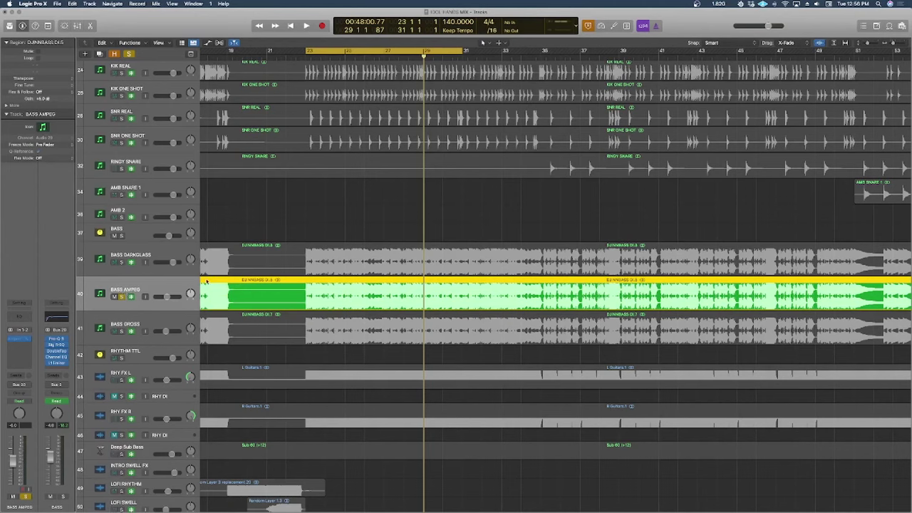
pyautogui.press('space')
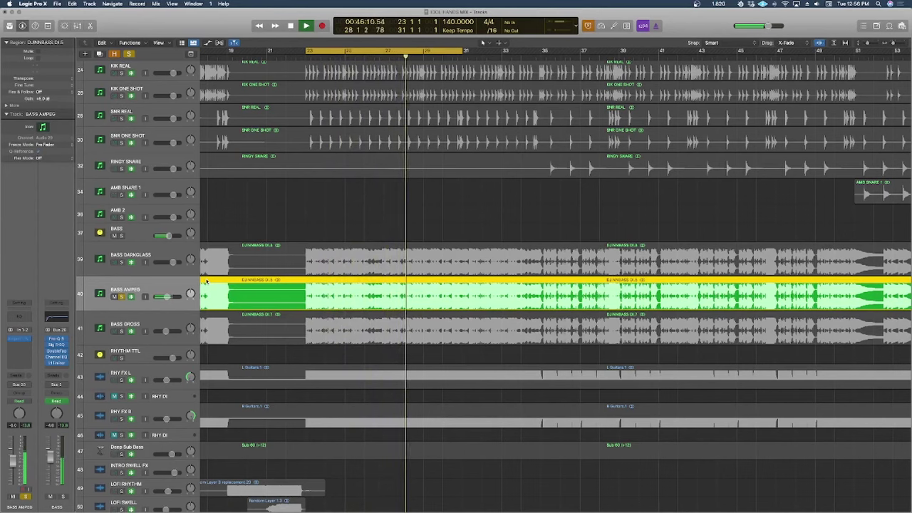
pyautogui.press('space')
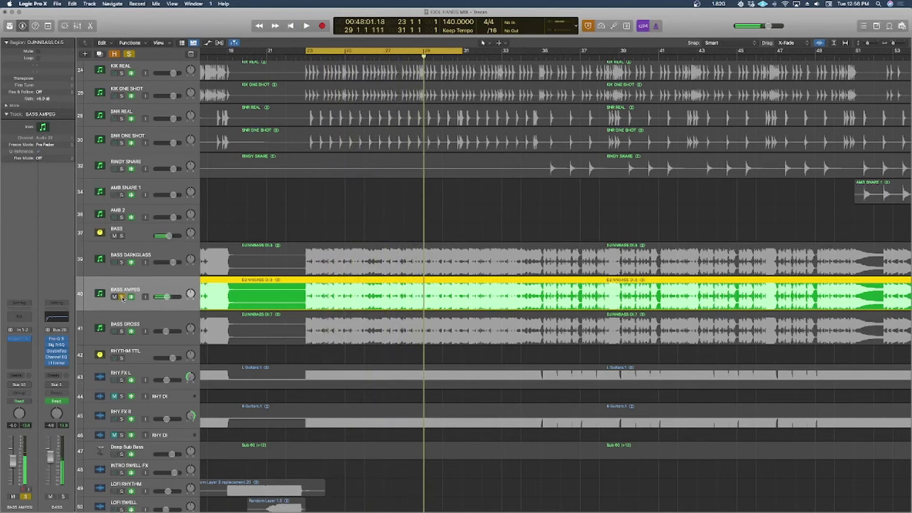
# Step: Switch the solo from BASS AMPEG to BASS GROSS, select that track, play it on its own, then stop
pyautogui.press('super+a')
pyautogui.click(121, 329)
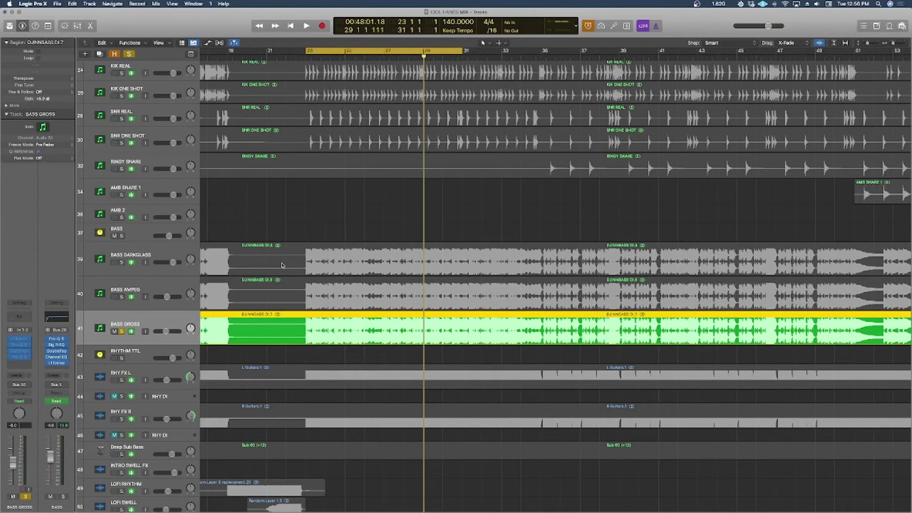
pyautogui.press('space')
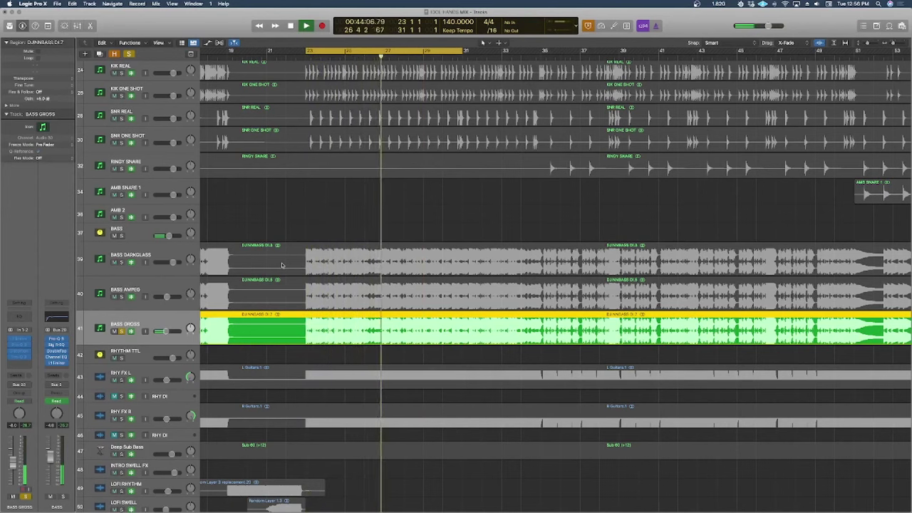
pyautogui.press('space')
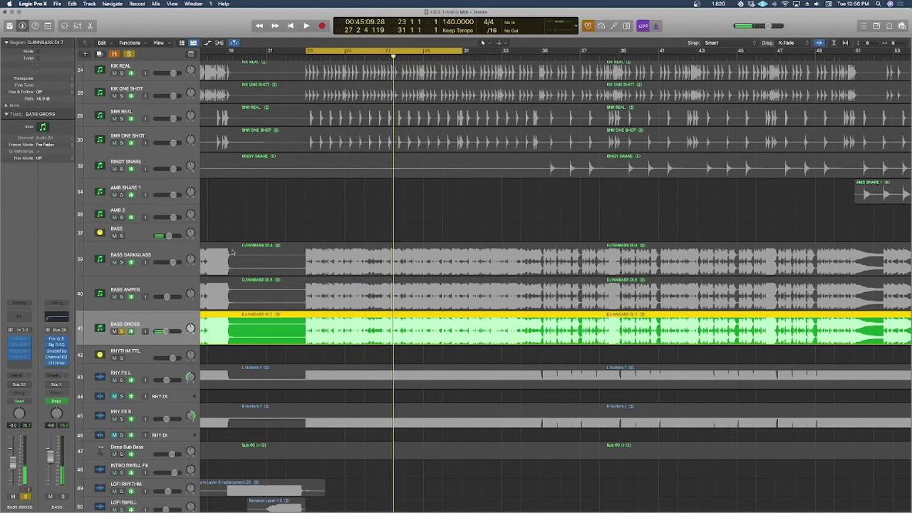
# Step: Solo the BASS bus in place of BASS GROSS, play the bass with the GROSS layer muted, then stop and unmute it
pyautogui.click(121, 236)
pyautogui.click(122, 332)
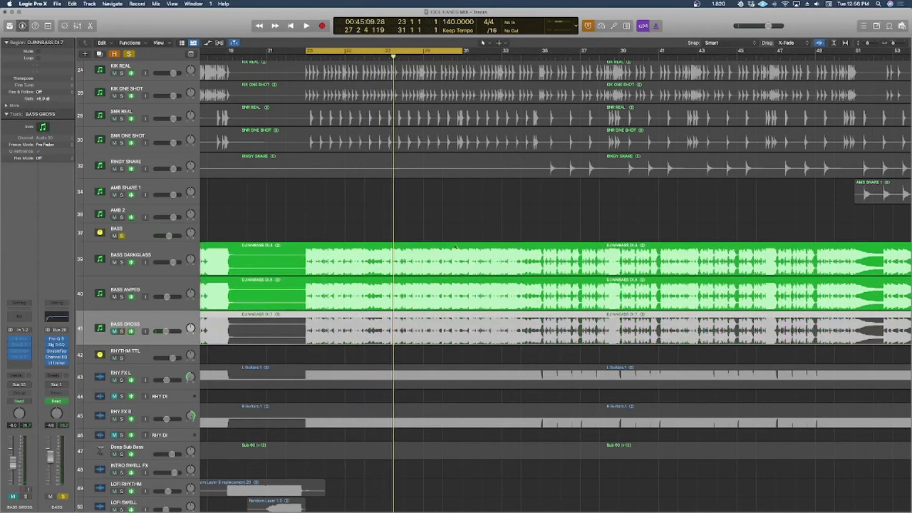
pyautogui.press('space')
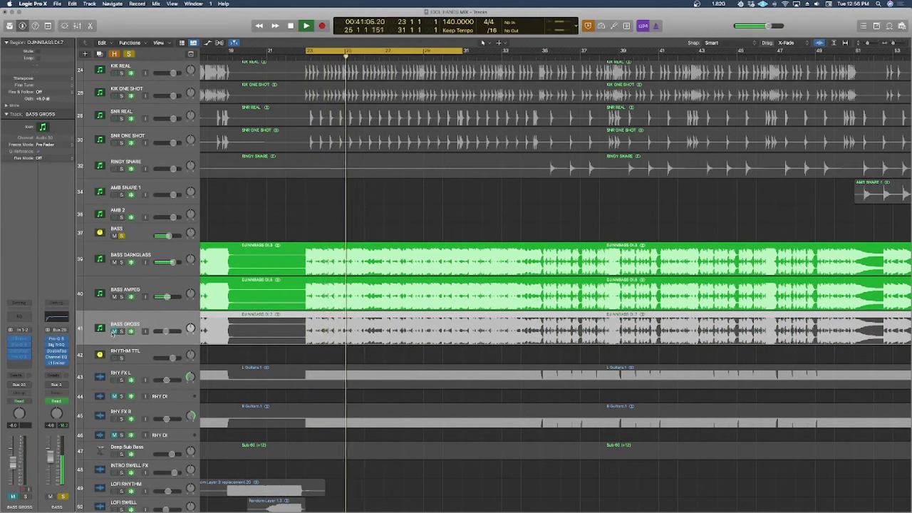
pyautogui.press('space')
pyautogui.click(114, 332)
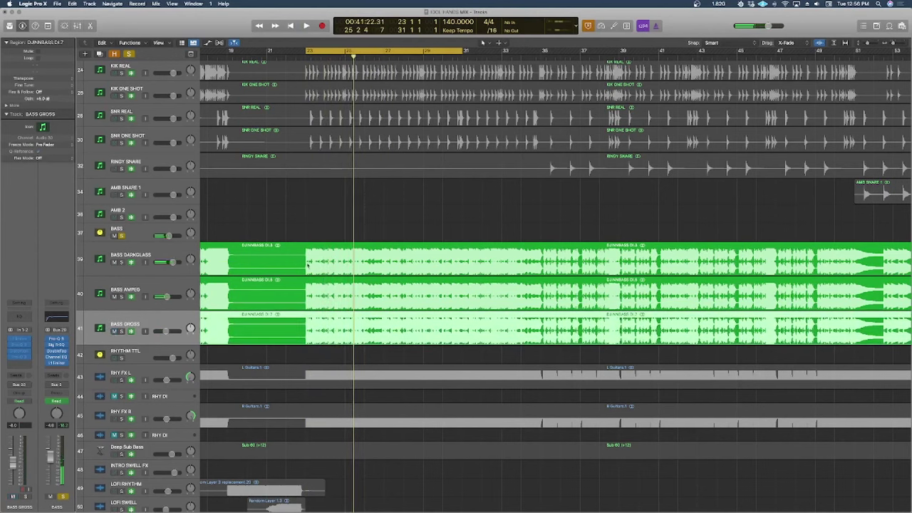
# Step: Play the soloed bass again while muting and unmuting BASS GROSS to compare its contribution, then stop
pyautogui.press('space')
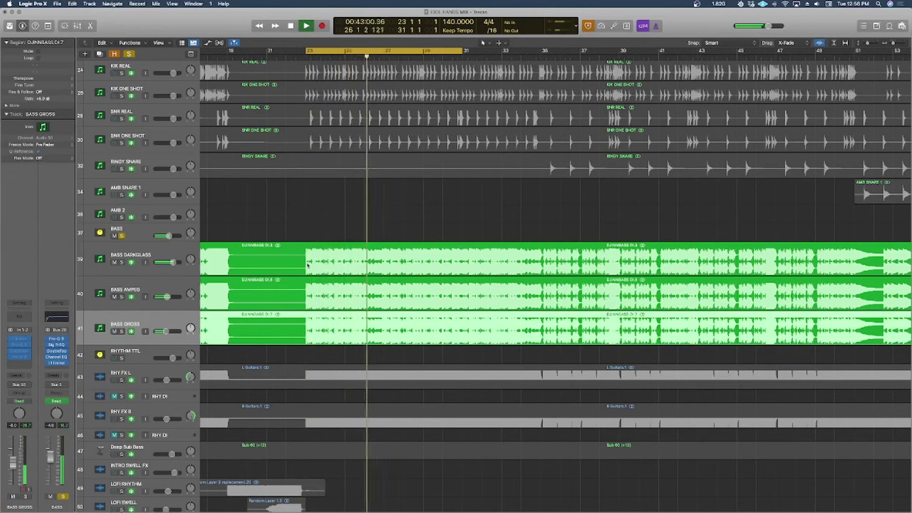
pyautogui.click(114, 332)
pyautogui.click(114, 332)
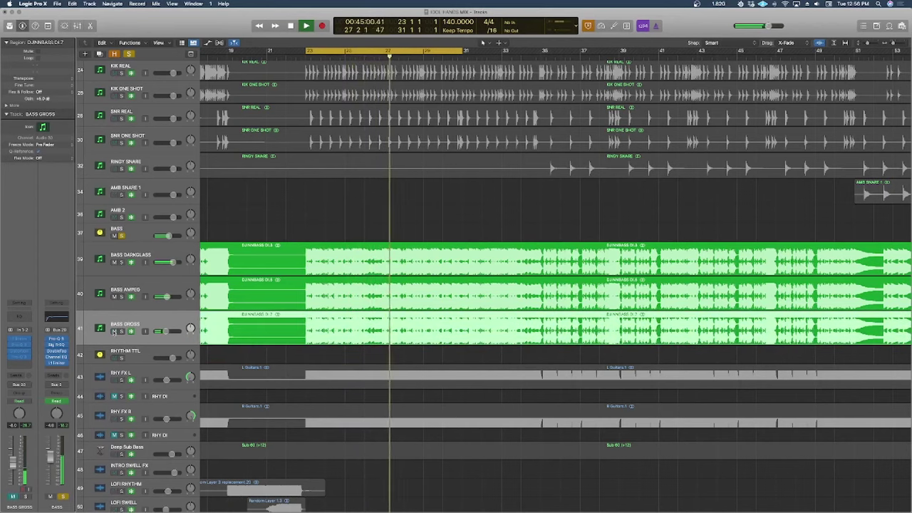
pyautogui.press('space')
# Step: Select the BASS bus with its solo kept on, bypass all its insert plug-ins, then re-enable and open Pro-Q 3
pyautogui.click(121, 235)
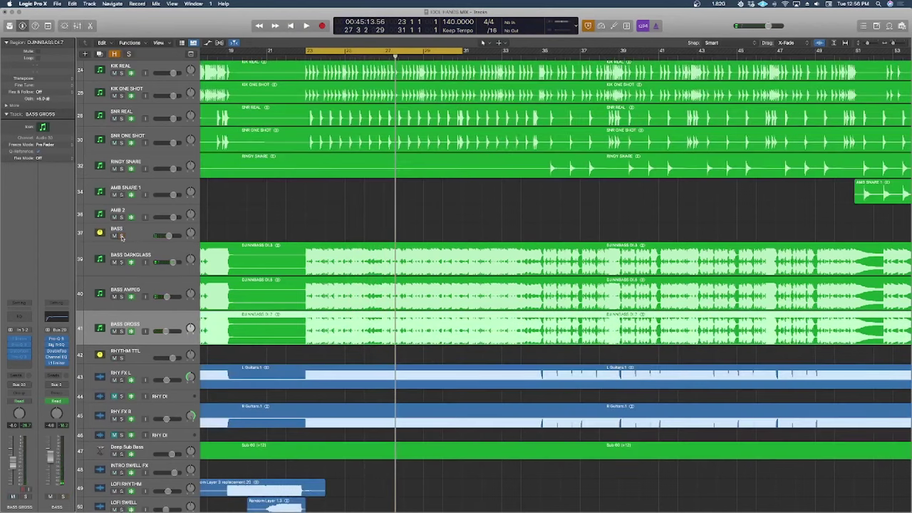
pyautogui.click(121, 236)
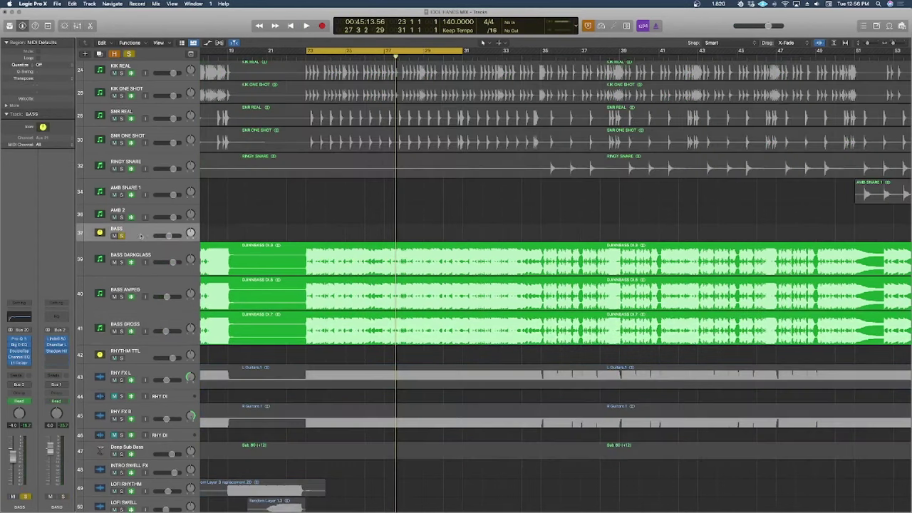
pyautogui.moveTo(8, 340); pyautogui.dragTo(20, 340)
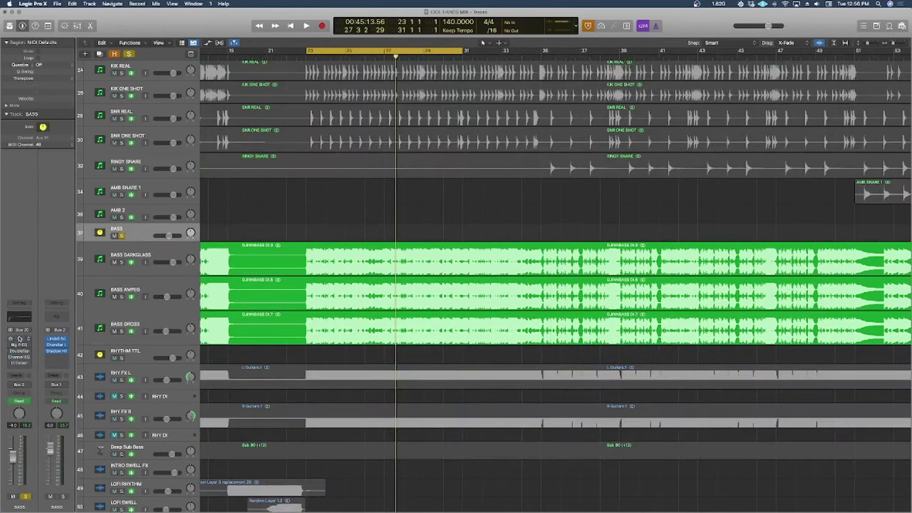
pyautogui.click(18, 339)
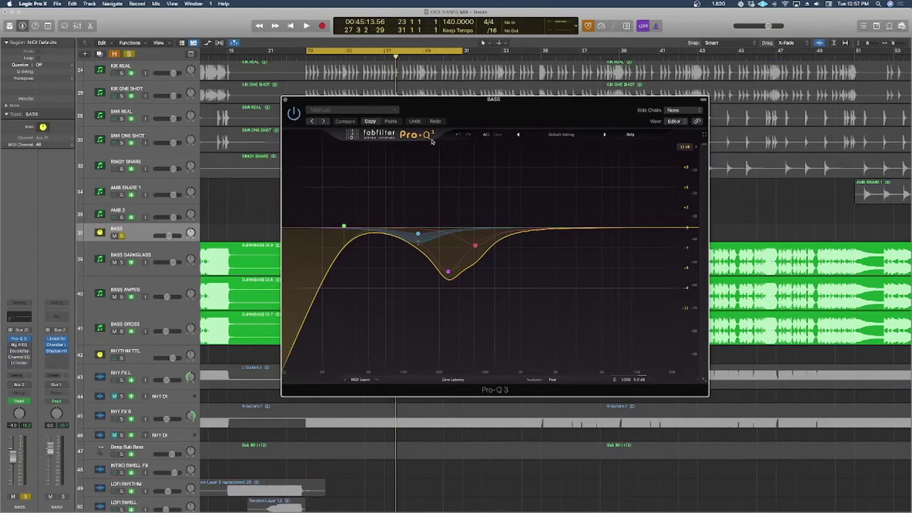
# Step: Examine the Pro-Q 3 bands on the BASS bus, compare the EQ bypassed and active during playback, then stop and close it
pyautogui.moveTo(422, 229)
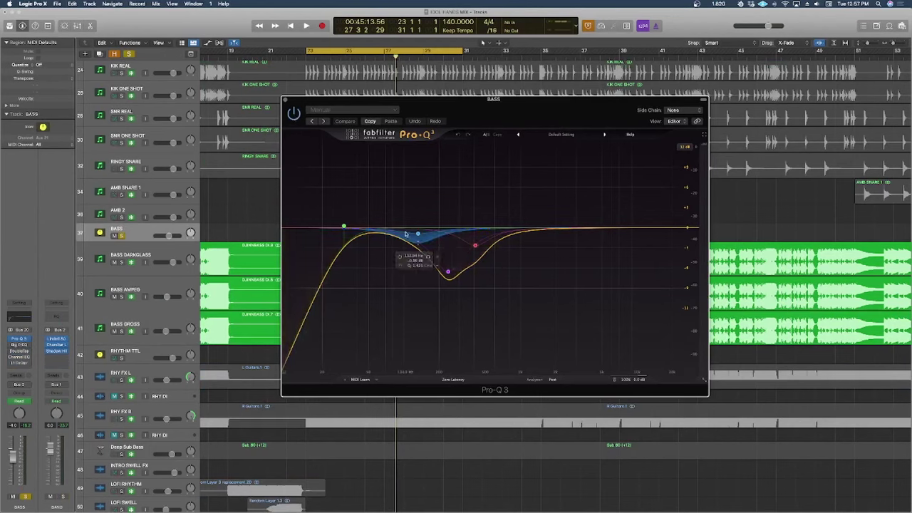
pyautogui.moveTo(372, 223)
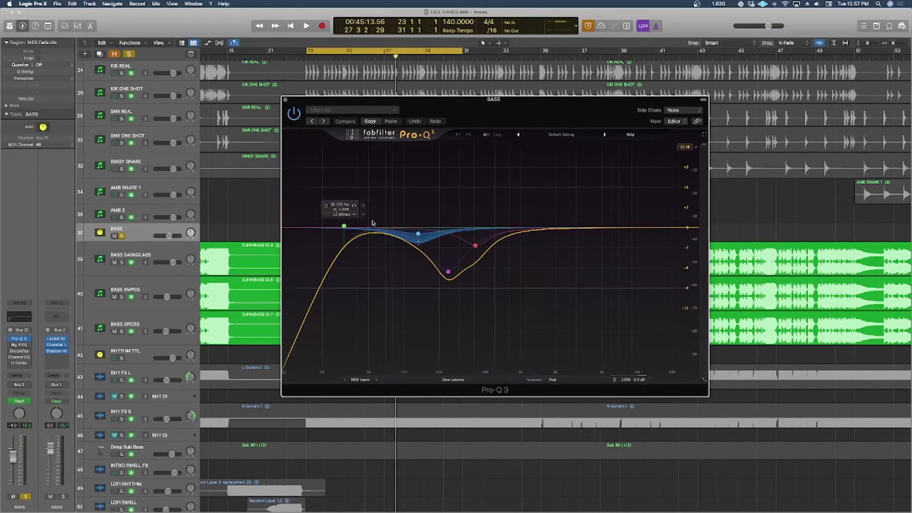
pyautogui.moveTo(385, 259)
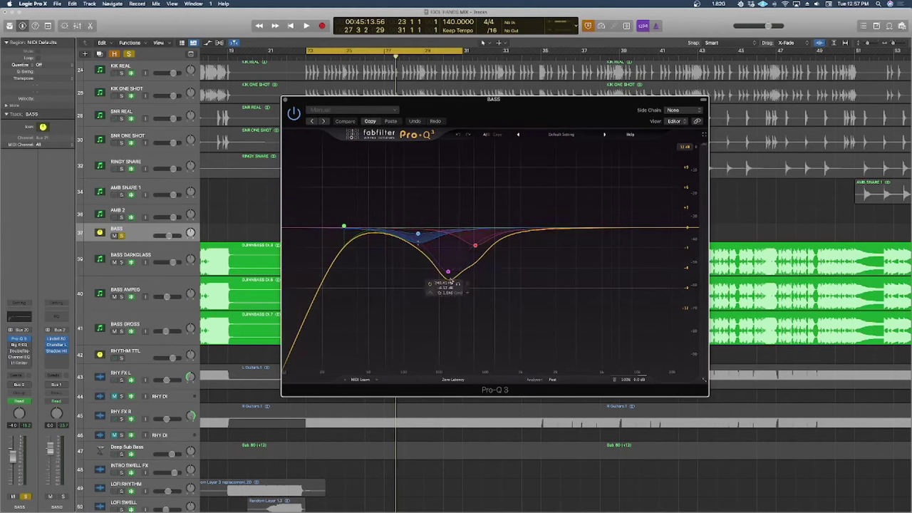
pyautogui.moveTo(414, 212)
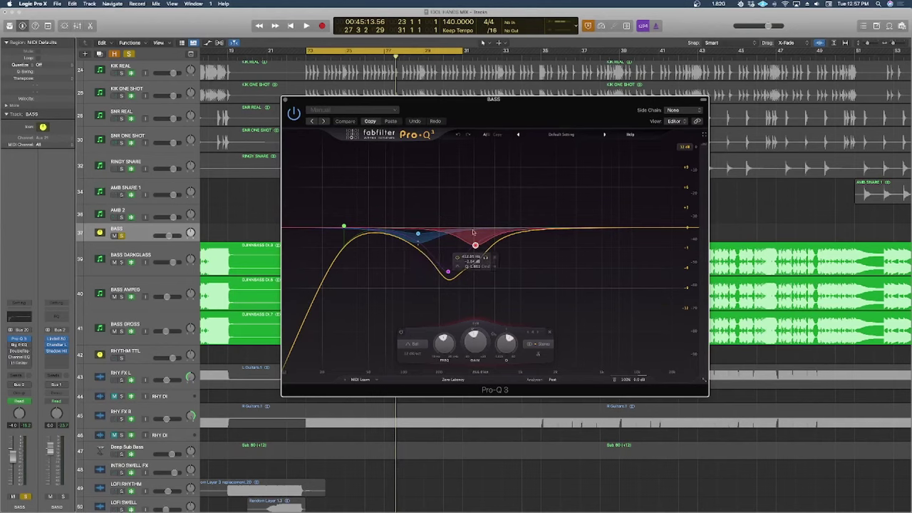
pyautogui.press('space')
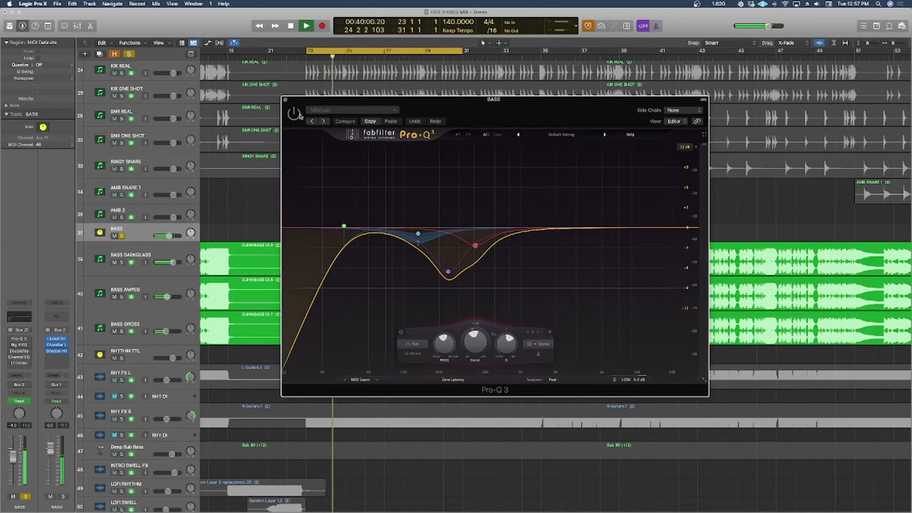
pyautogui.press('space')
pyautogui.press('space')
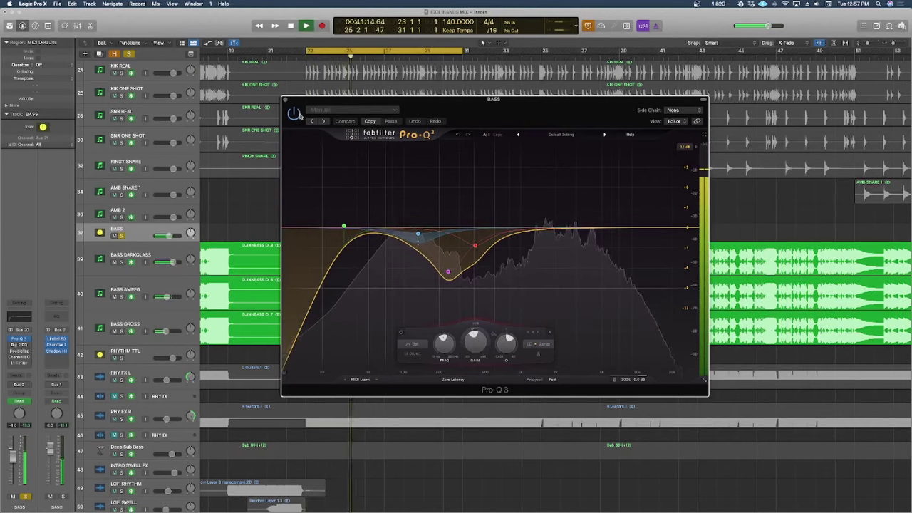
pyautogui.press('space')
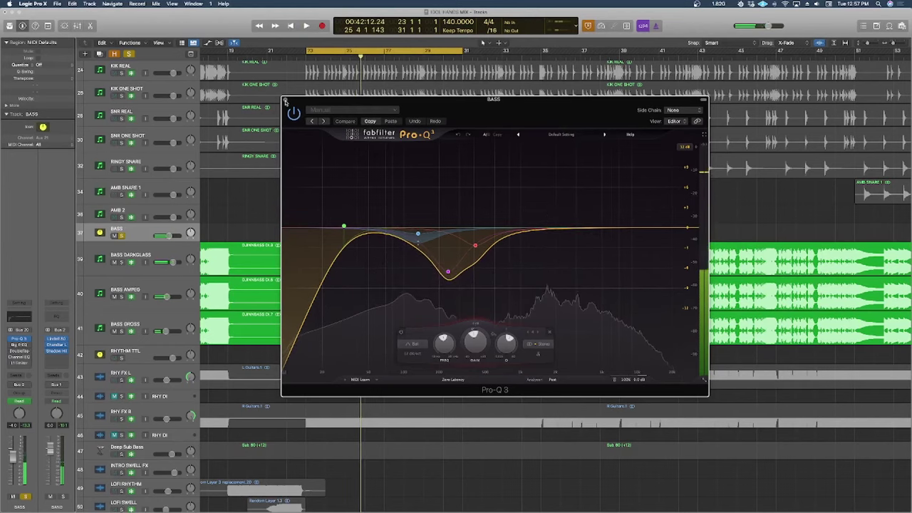
pyautogui.click(285, 100)
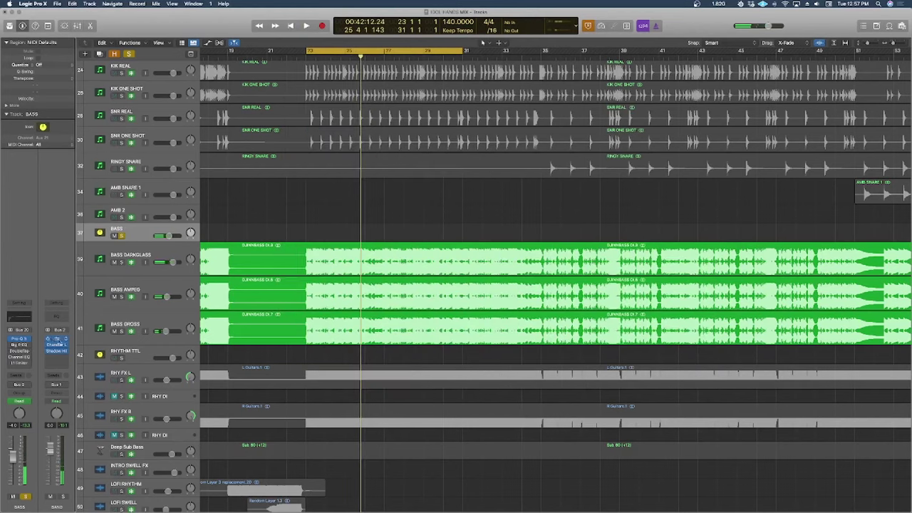
# Step: Open BIG FrEQ on the BASS bus, play the soloed bass with it bypassed, then enable it during playback
pyautogui.click(14, 345)
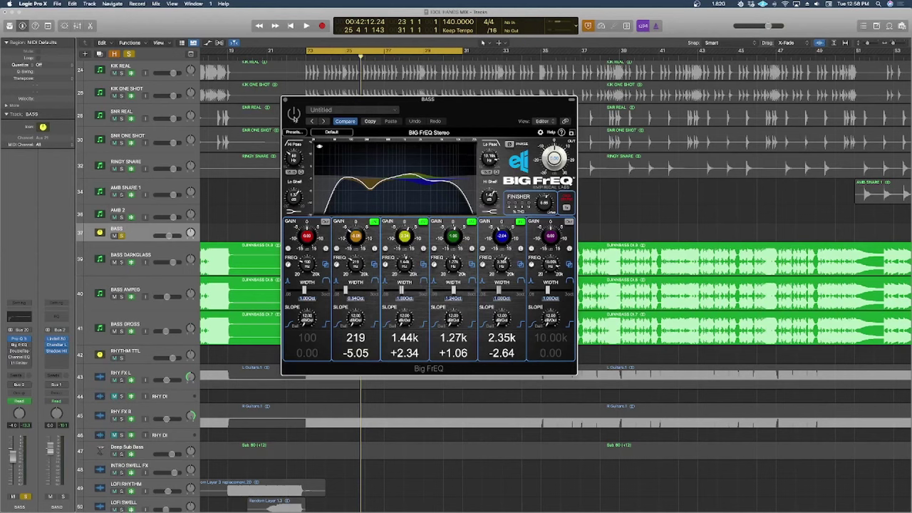
pyautogui.press('space')
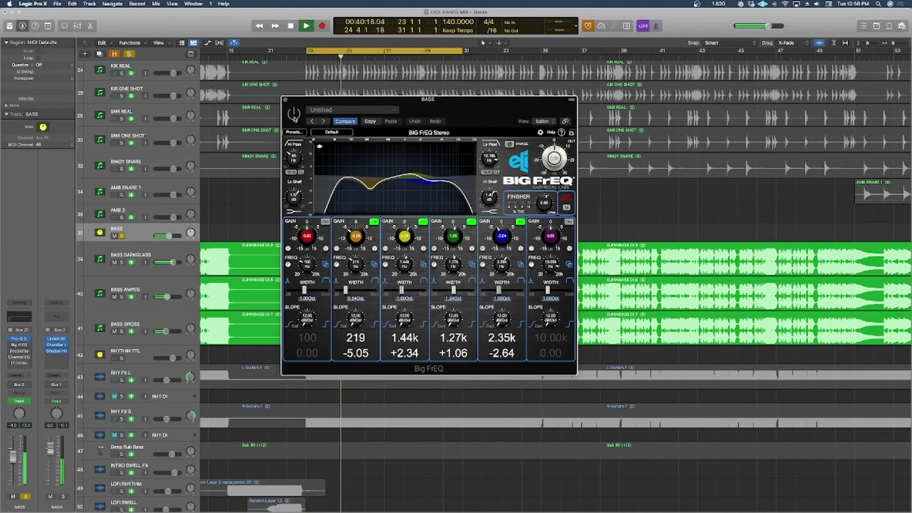
pyautogui.press('space')
pyautogui.press('space')
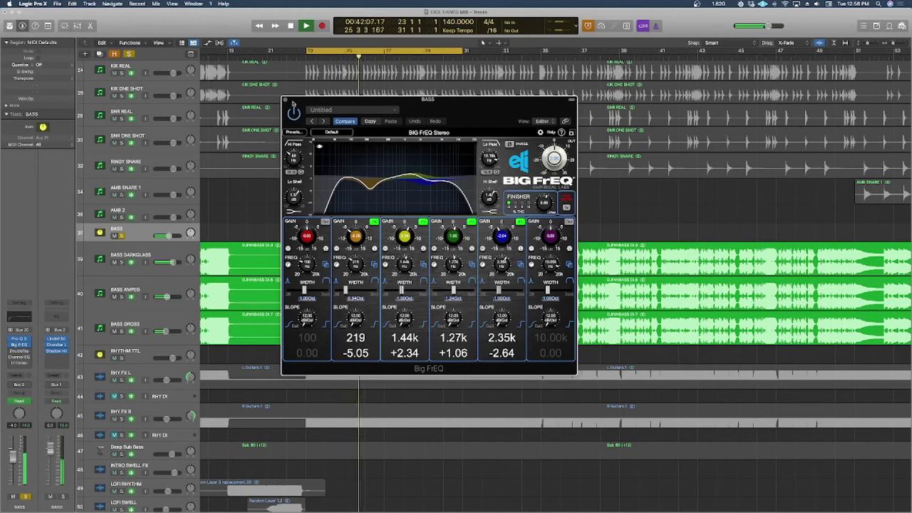
# Step: Switch to DoubleTap on the BASS bus, play the bass with it bypassed and then enabled, then stop and close it
pyautogui.click(311, 121)
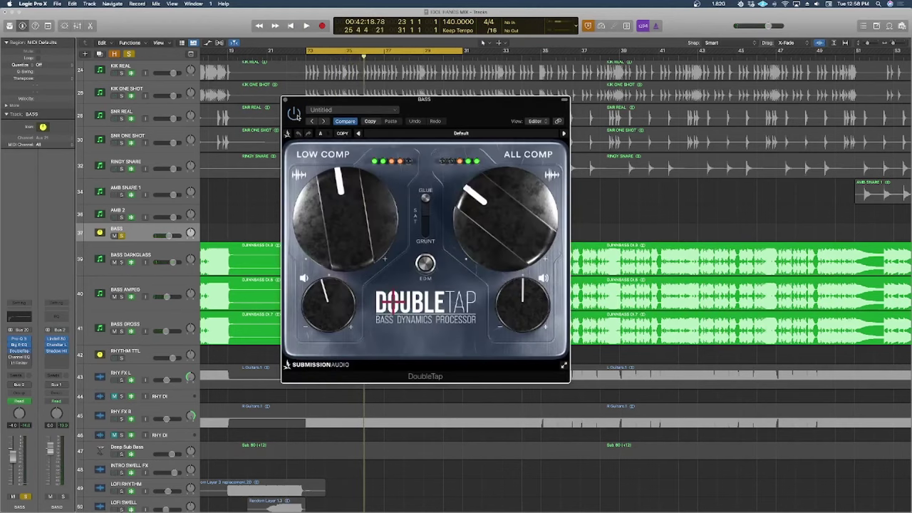
pyautogui.moveTo(445, 112); pyautogui.dragTo(568, 133)
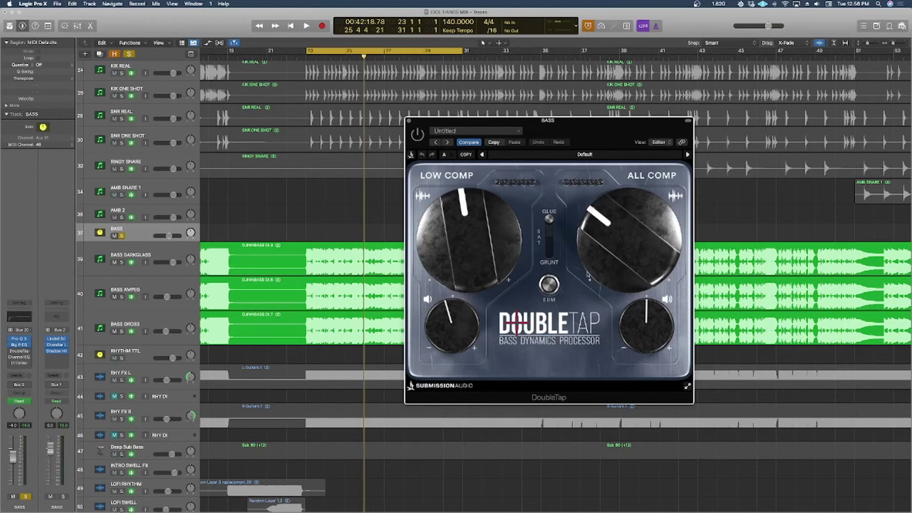
pyautogui.press('space')
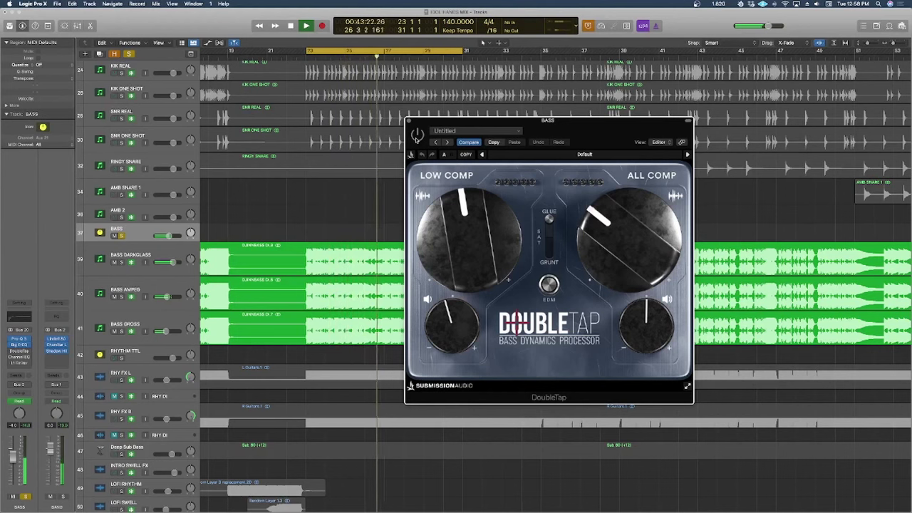
pyautogui.click(417, 135)
pyautogui.press('space')
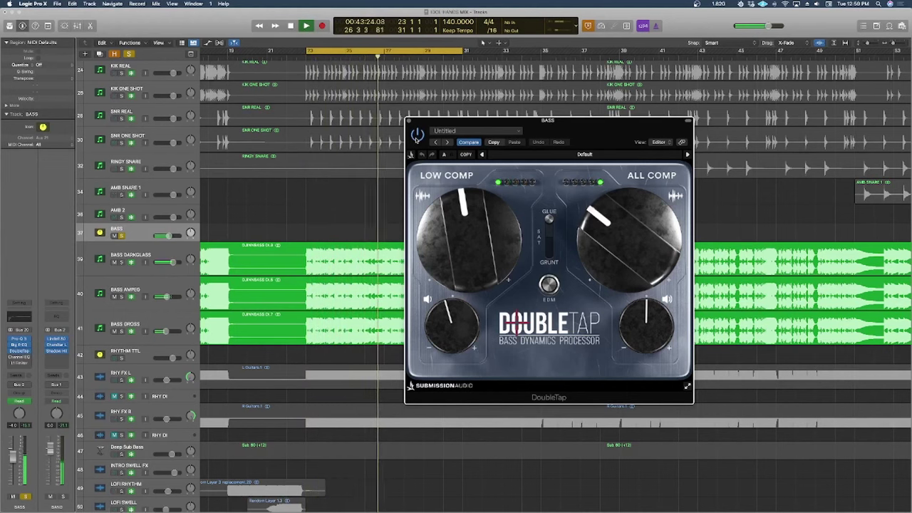
pyautogui.press('space')
pyautogui.click(409, 121)
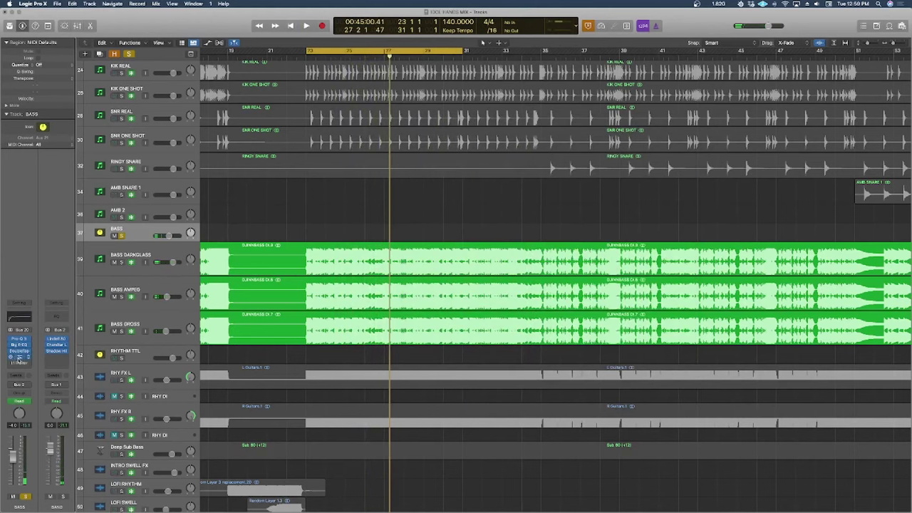
# Step: Open Channel EQ on the BASS bus, play the bass with it bypassed and then enabled, and stop
pyautogui.click(20, 357)
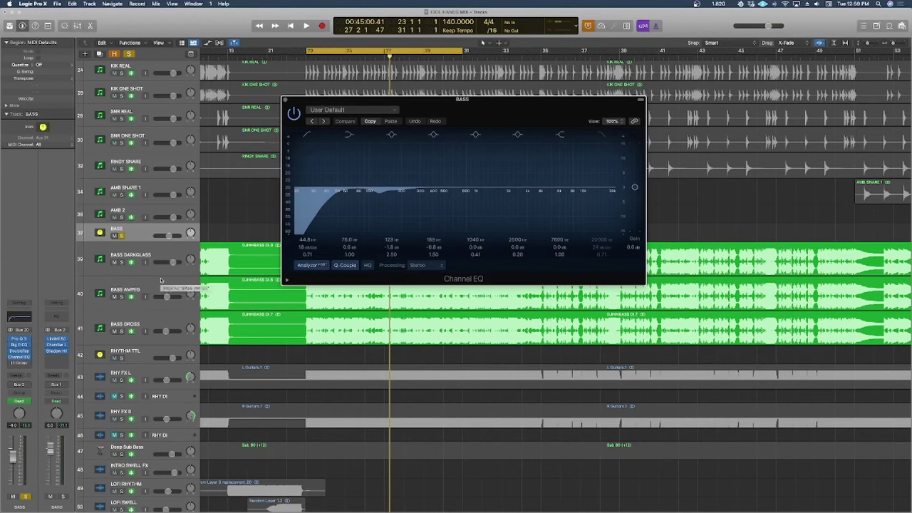
pyautogui.moveTo(467, 123); pyautogui.dragTo(570, 163)
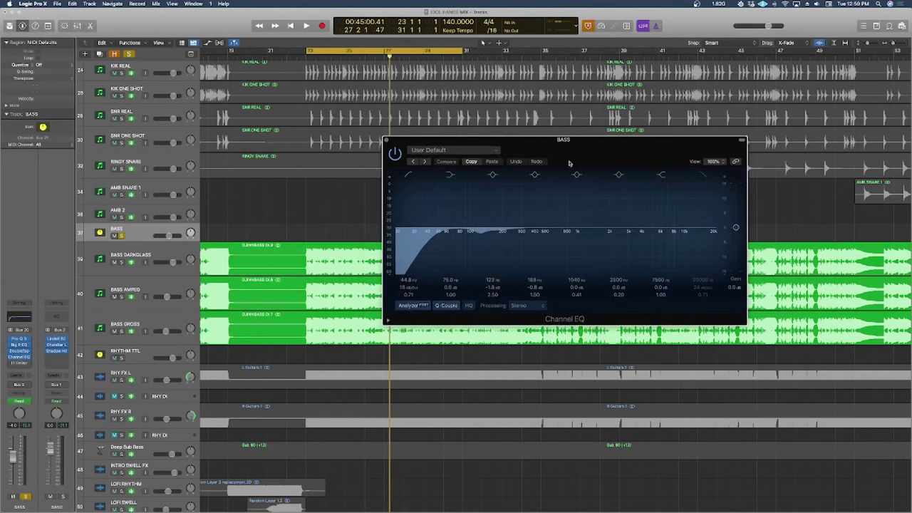
pyautogui.click(394, 153)
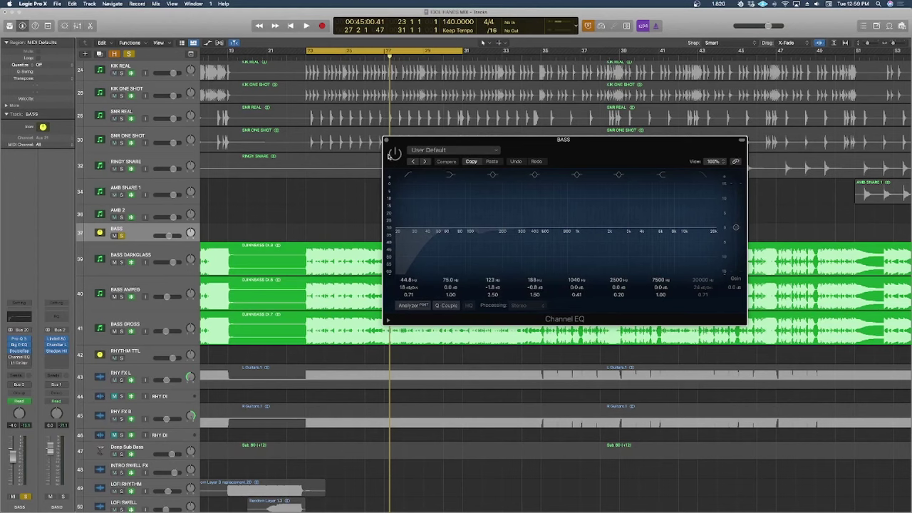
pyautogui.press('space')
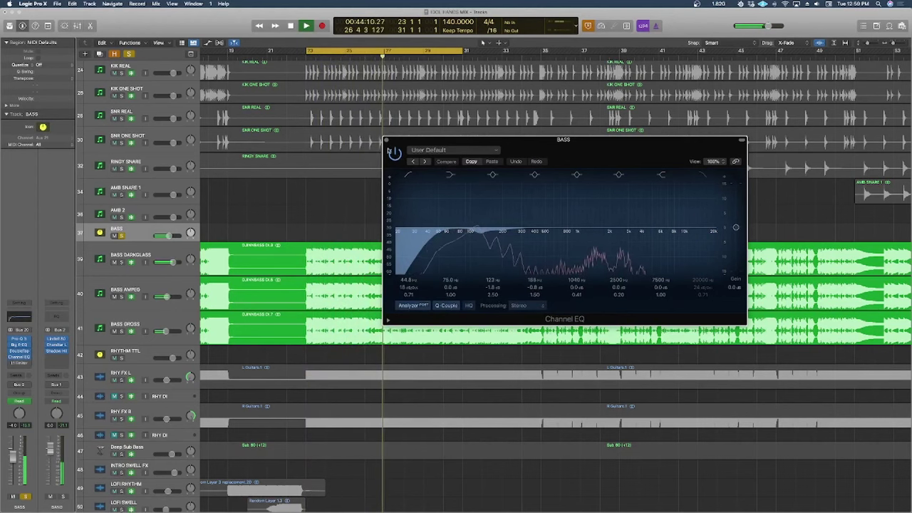
pyautogui.press('space')
# Step: Open the L1 limiter on the BASS bus, play the bass with it bypassed and then enabled, and stop
pyautogui.click(19, 362)
pyautogui.moveTo(414, 103); pyautogui.dragTo(605, 145)
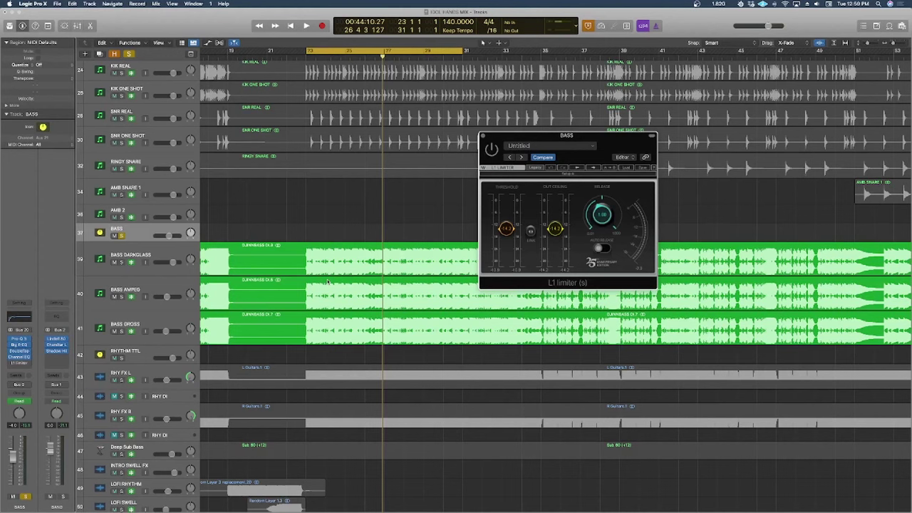
pyautogui.scroll(2, 327, 282)
pyautogui.scroll(-3, 327, 281)
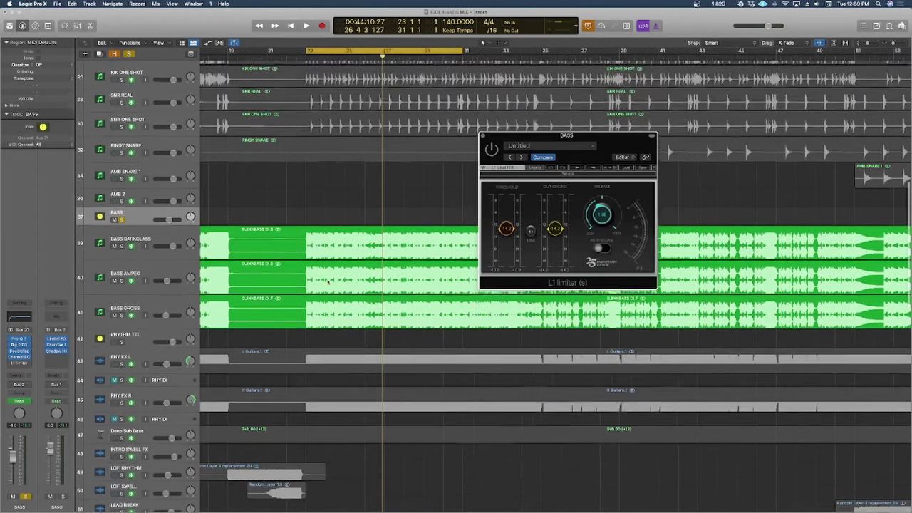
pyautogui.scroll(1, 327, 280)
pyautogui.press('space')
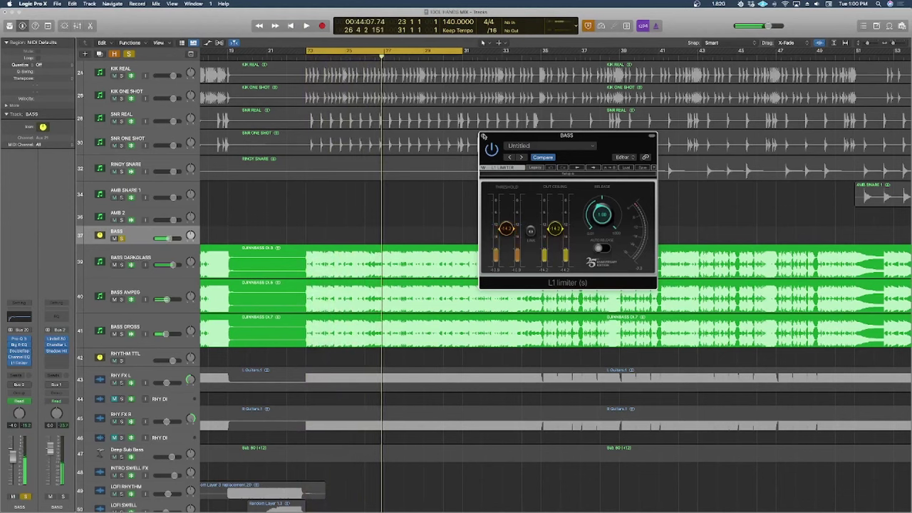
# Step: Close the L1 limiter and take the BASS bus out of solo
pyautogui.click(485, 137)
pyautogui.click(123, 238)
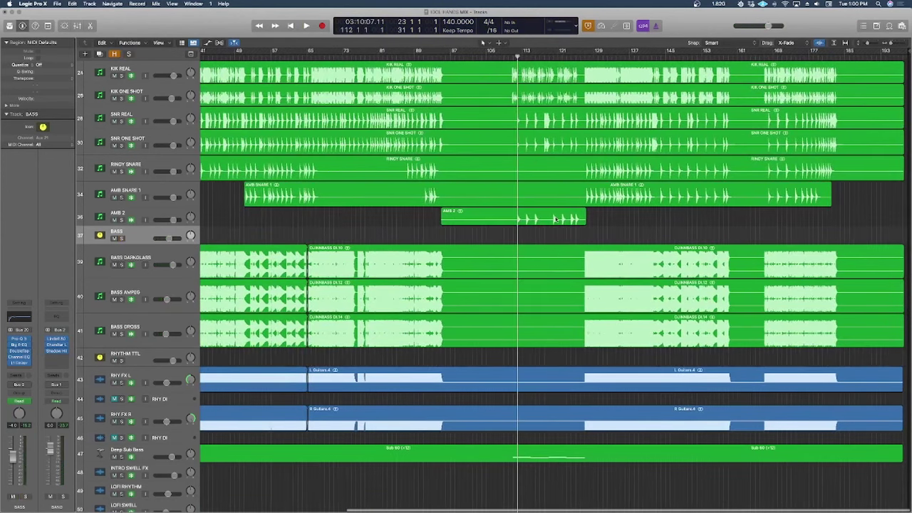
# Step: Solo the Deep Sub Bass track, play it from bar 110 with its region selected, and stop with the solo off
pyautogui.press('super+Right')
pyautogui.press('super+Right')
pyautogui.press('super+Right')
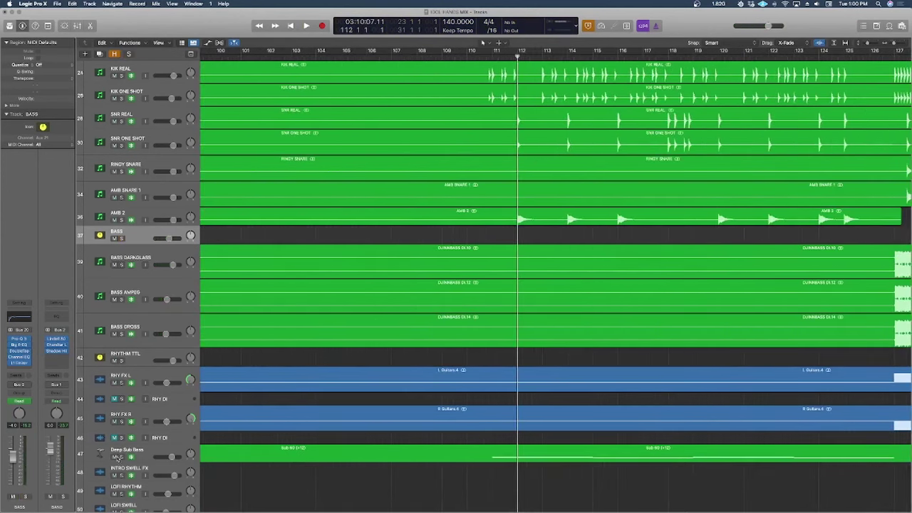
pyautogui.click(121, 457)
pyautogui.click(486, 57)
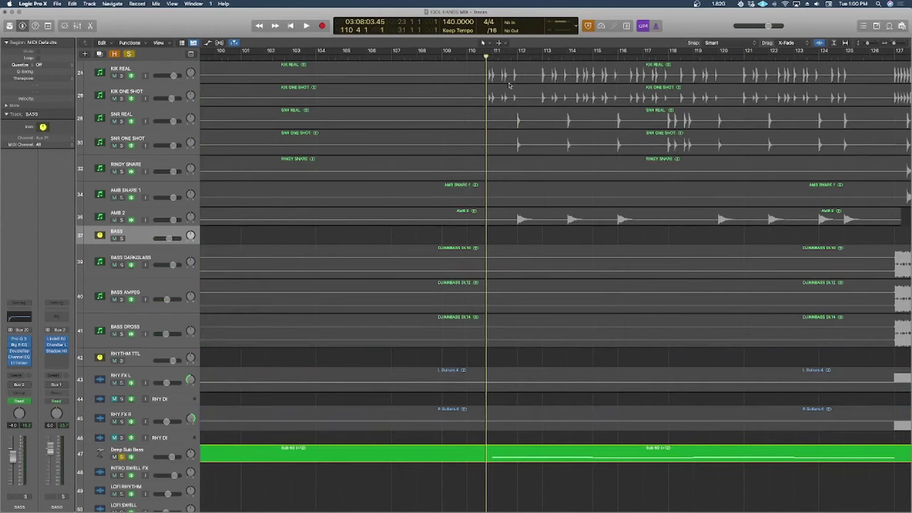
pyautogui.scroll(-2, 541, 129)
pyautogui.hscroll(2, 555, 142)
pyautogui.press('space')
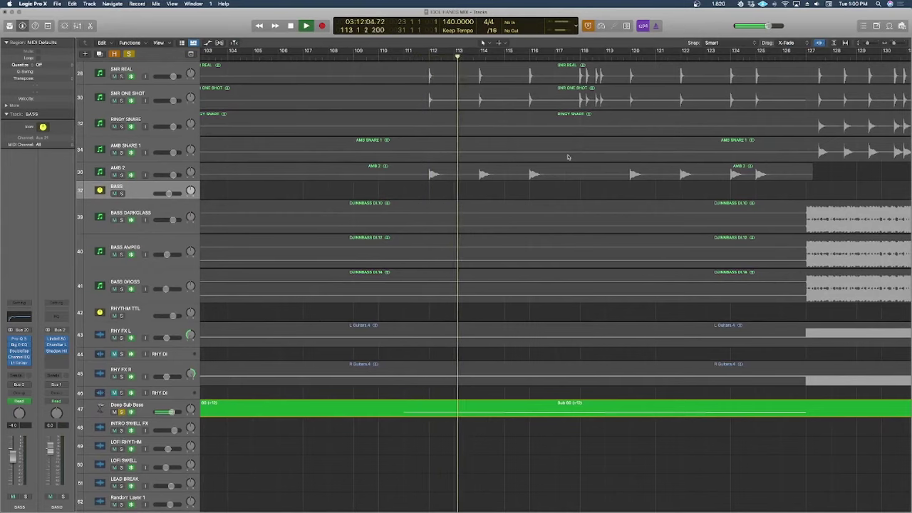
pyautogui.click(275, 406)
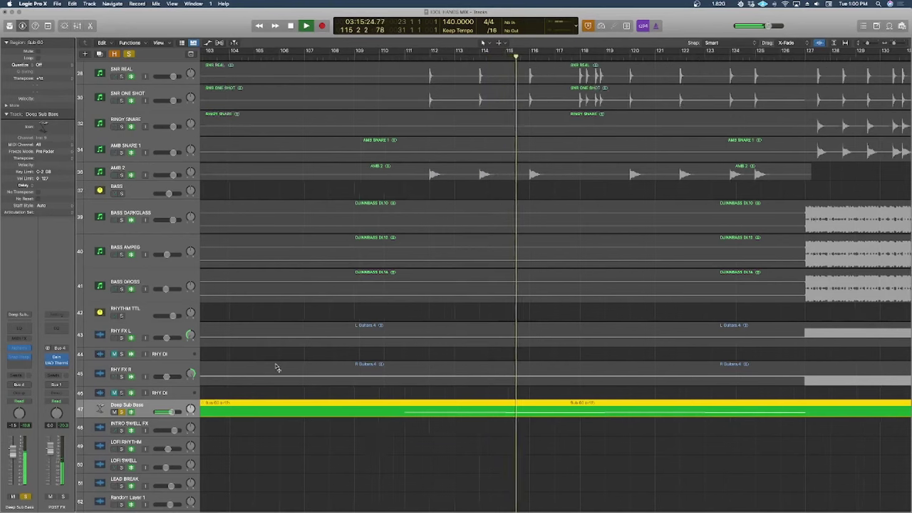
pyautogui.press('super+Left')
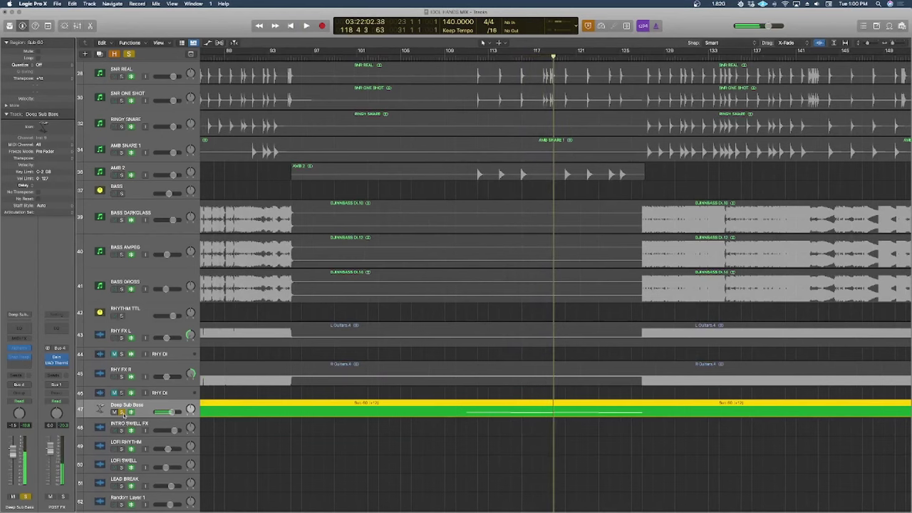
pyautogui.click(122, 413)
pyautogui.press('space')
# Step: Solo the RHYTHM TTL bus and select the first guitar region on the RHY FX L track
pyautogui.hscroll(-15, 172, 407)
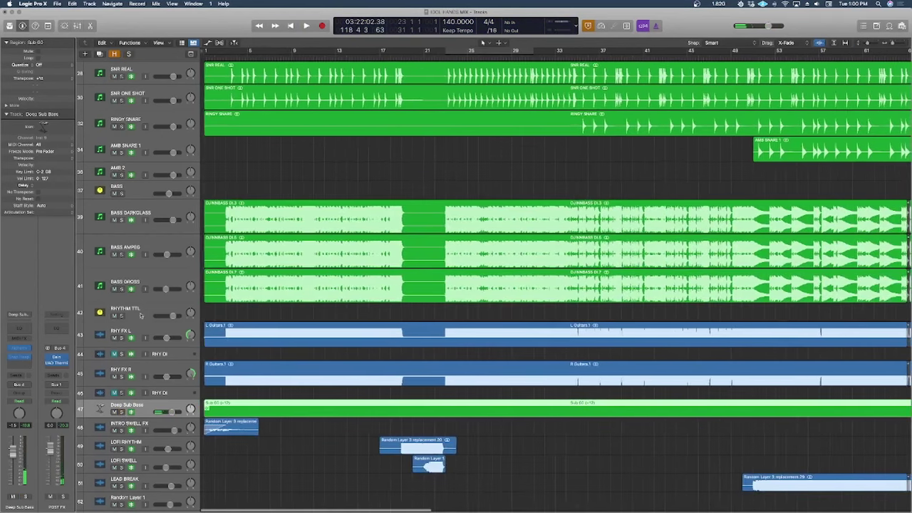
pyautogui.click(123, 316)
pyautogui.scroll(-2, 332, 350)
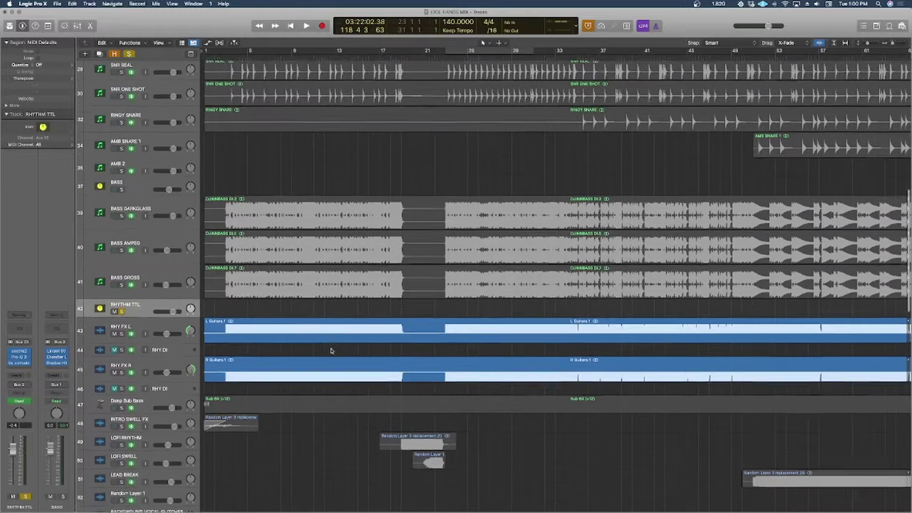
pyautogui.click(235, 312)
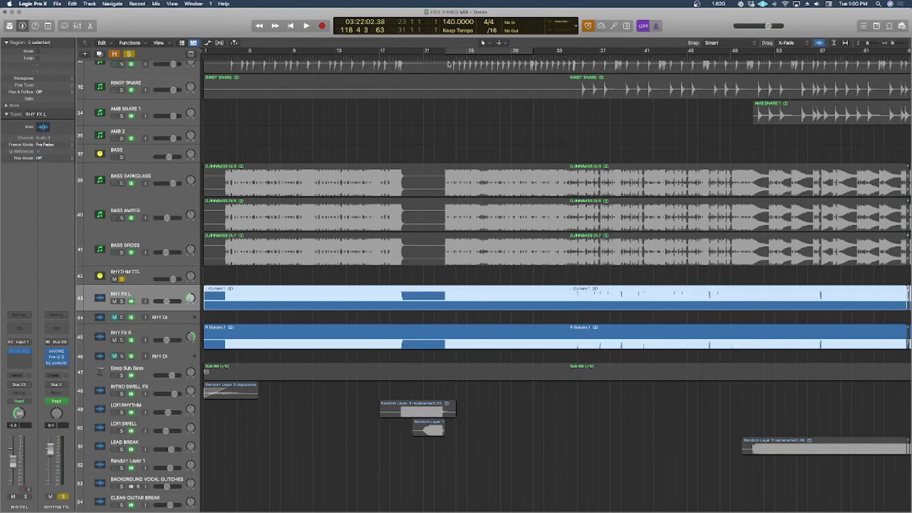
# Step: Select the RHYTHM TTL bus, play the soloed rhythm guitars from bar 23, and stop playback
pyautogui.hscroll(-3, 445, 285)
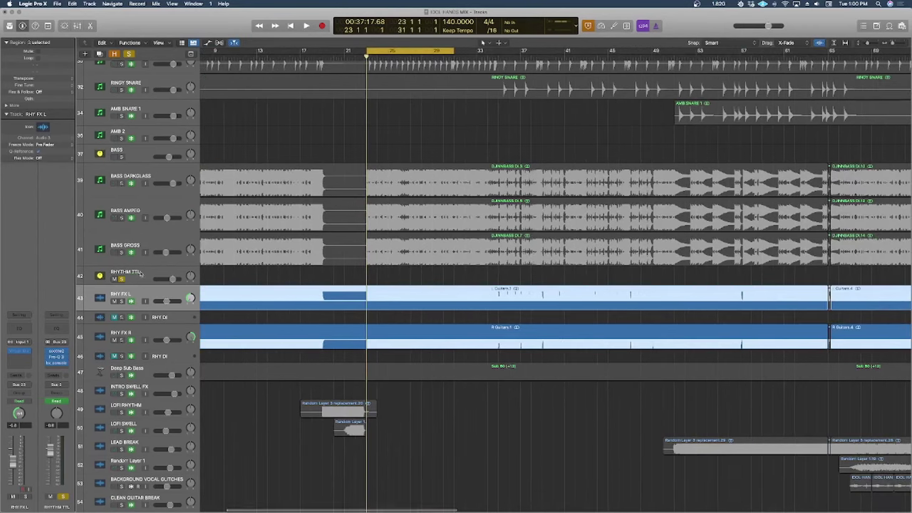
pyautogui.click(141, 273)
pyautogui.press('space')
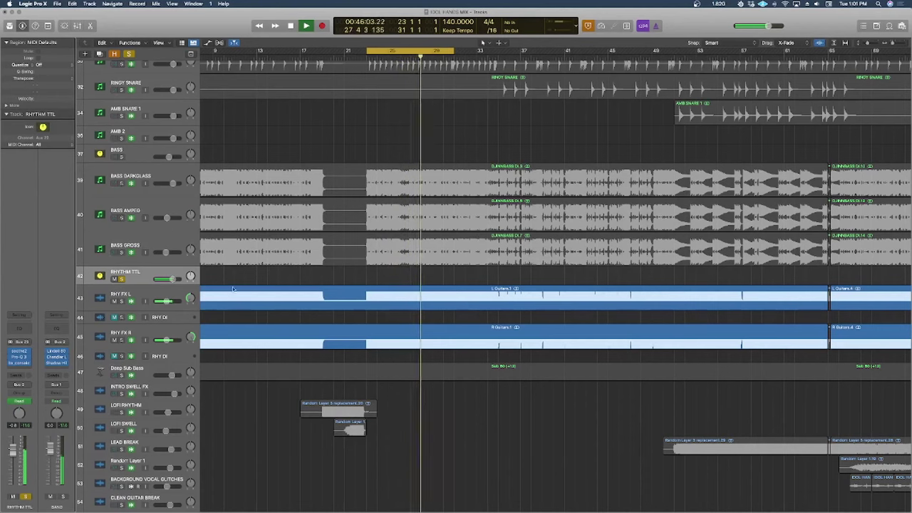
pyautogui.press('space')
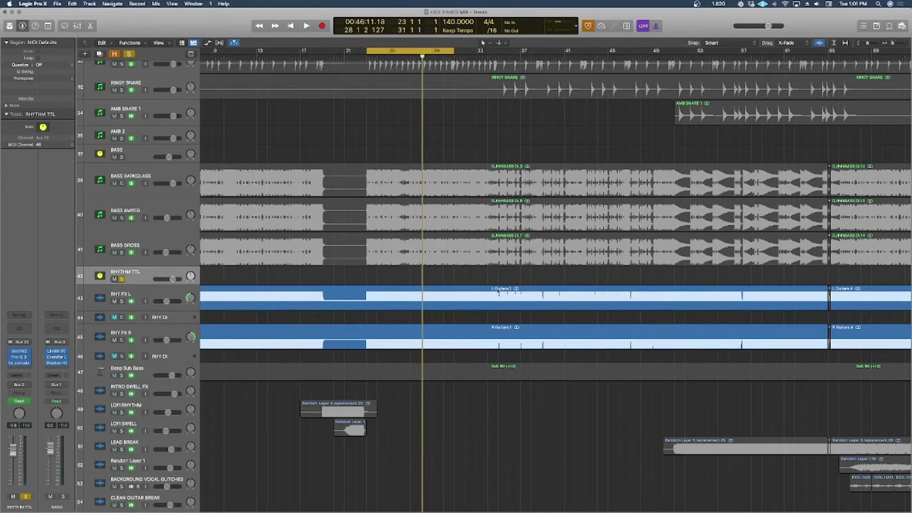
pyautogui.scroll(-10, 702, 376)
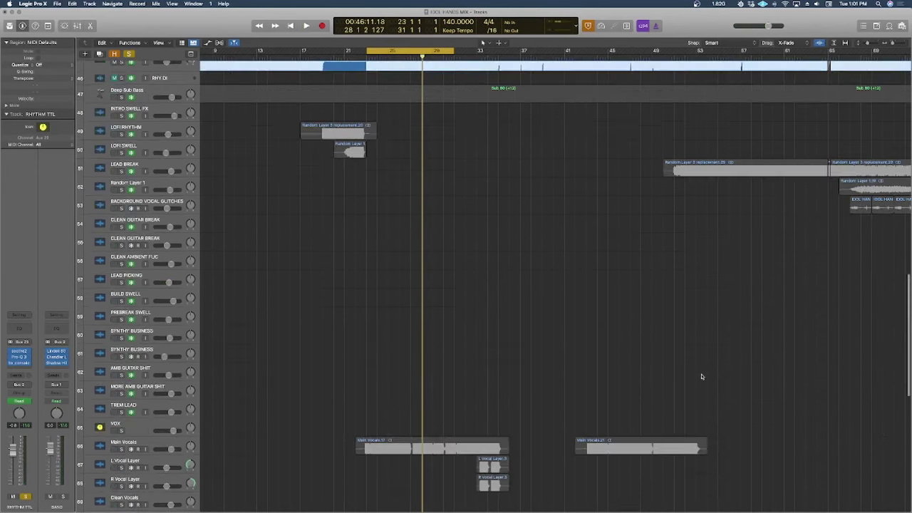
pyautogui.scroll(-3, 669, 397)
pyautogui.scroll(13, 670, 397)
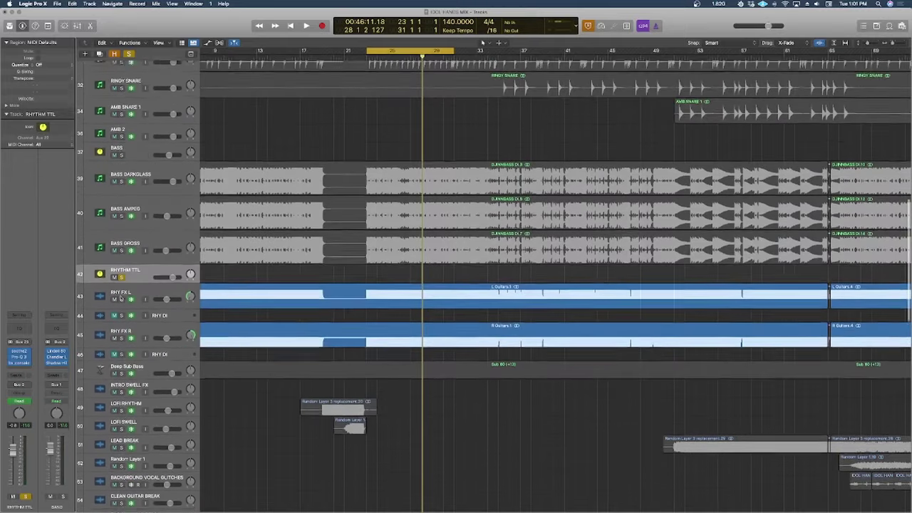
pyautogui.scroll(-2, 178, 286)
pyautogui.scroll(5, 360, 336)
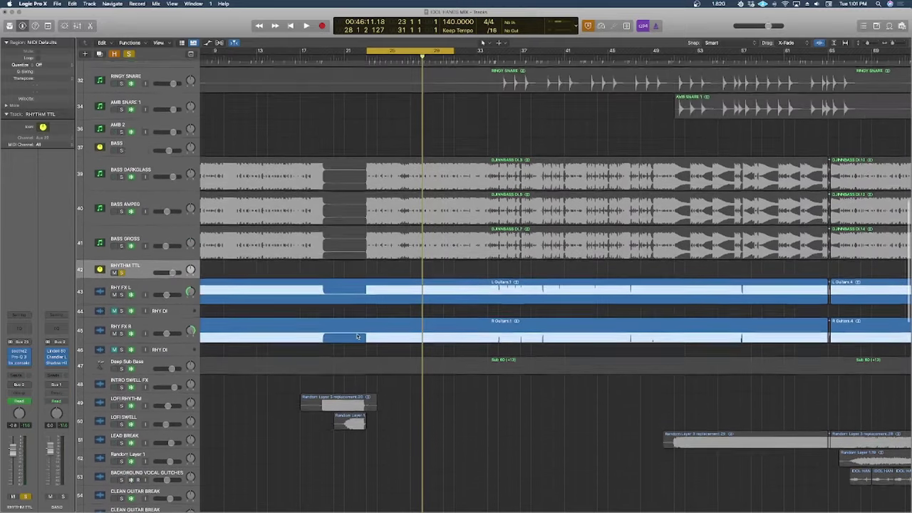
# Step: Bypass soothe2 on the RHYTHM TTL bus and play back the looped guitar section without it
pyautogui.scroll(4, 357, 335)
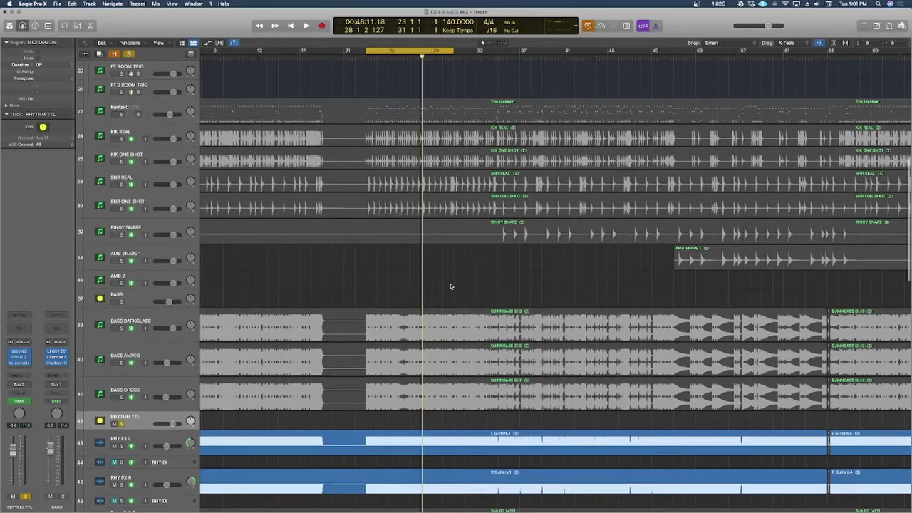
pyautogui.scroll(-8, 450, 286)
pyautogui.scroll(-5, 556, 411)
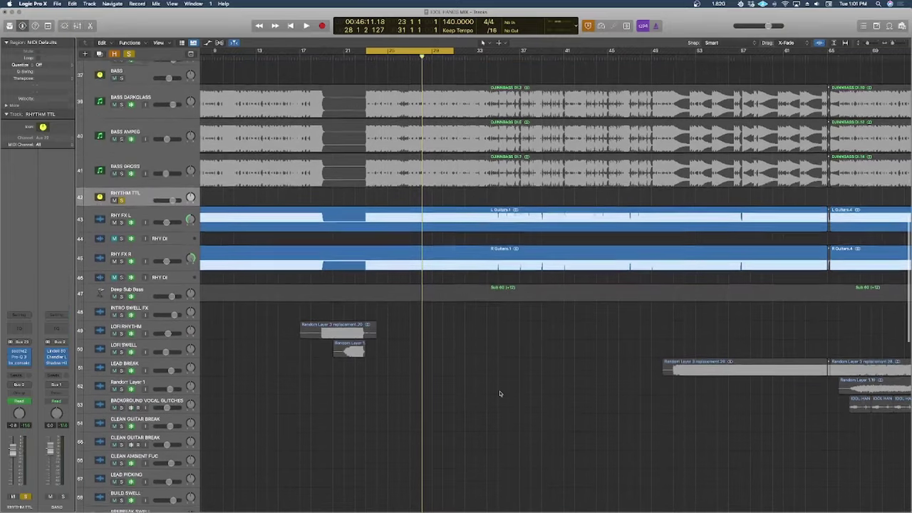
pyautogui.scroll(6, 499, 394)
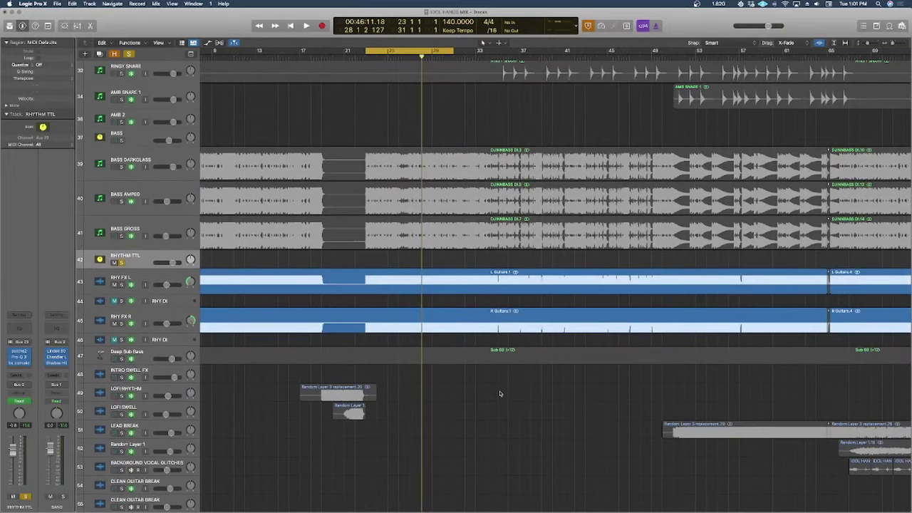
pyautogui.click(17, 354)
pyautogui.press('space')
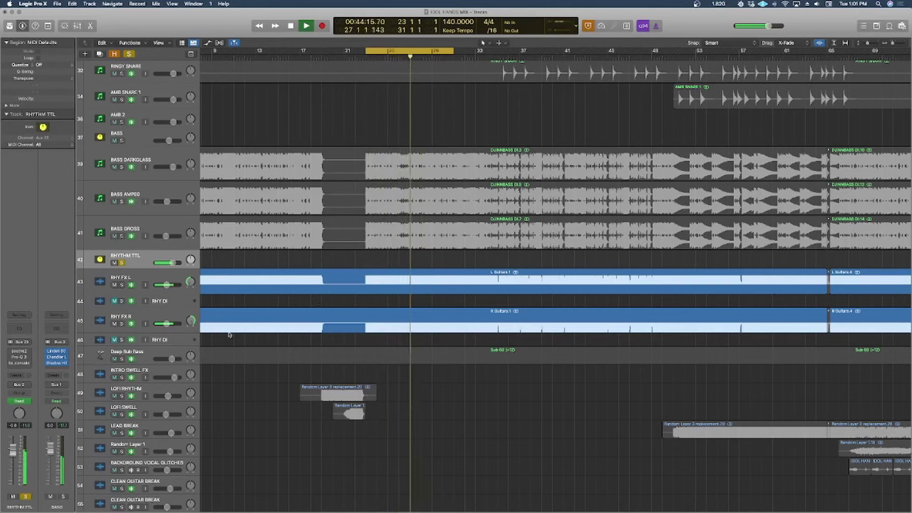
pyautogui.press('space')
# Step: Open soothe2 on RHYTHM TTL and compare the looped guitars with its internal bypass on and off
pyautogui.click(21, 351)
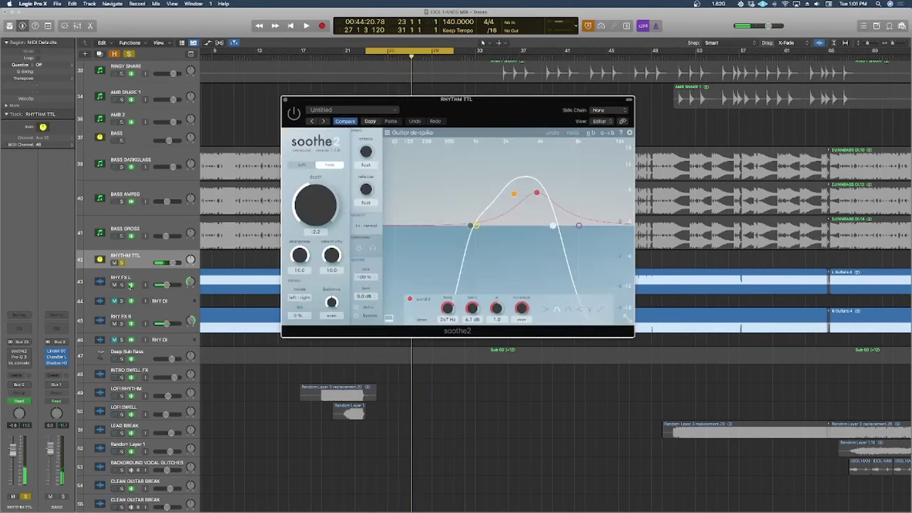
pyautogui.moveTo(478, 117); pyautogui.dragTo(619, 181)
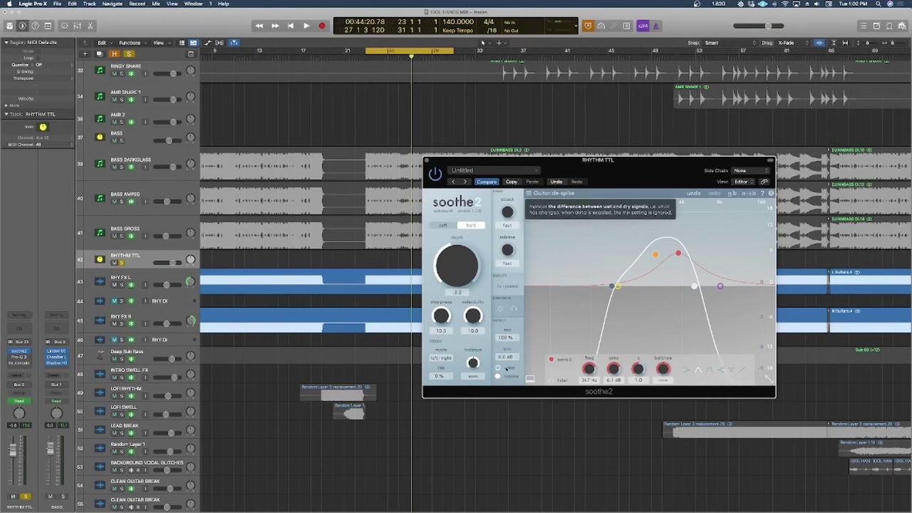
pyautogui.press('space')
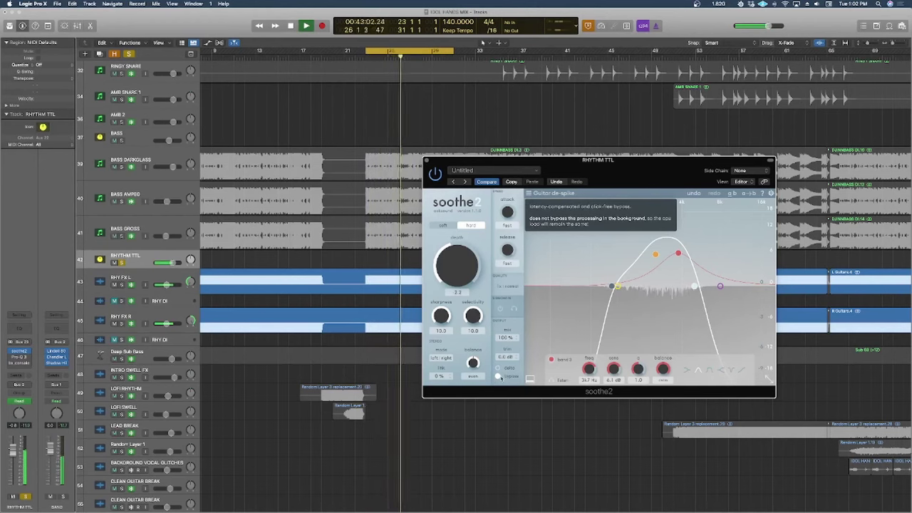
pyautogui.press('space')
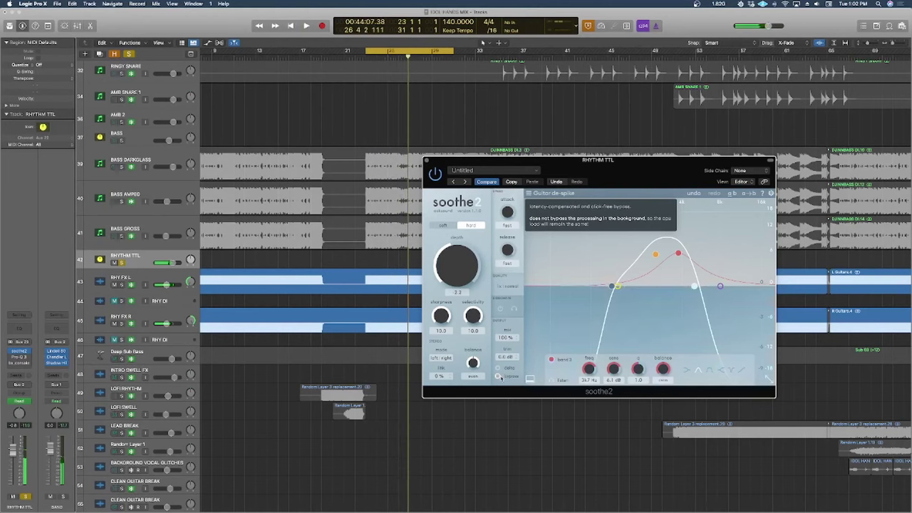
pyautogui.press('space')
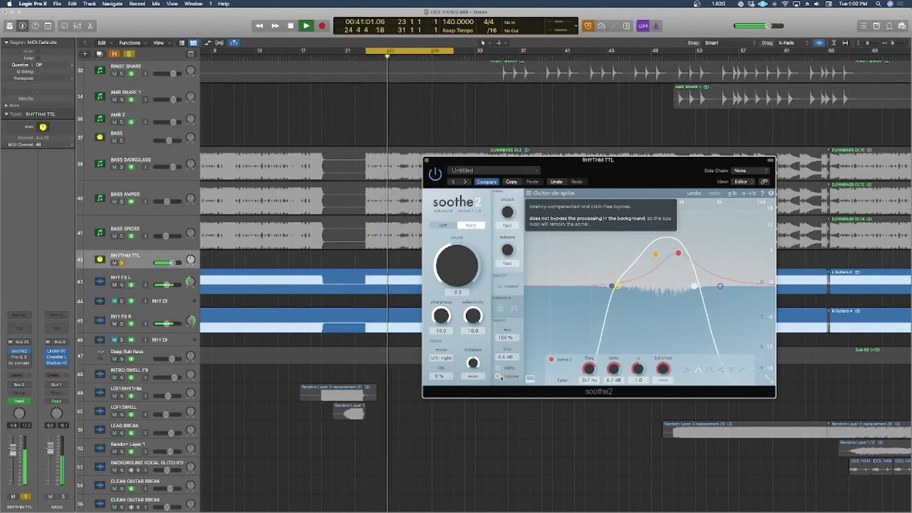
pyautogui.press('space')
pyautogui.click(427, 163)
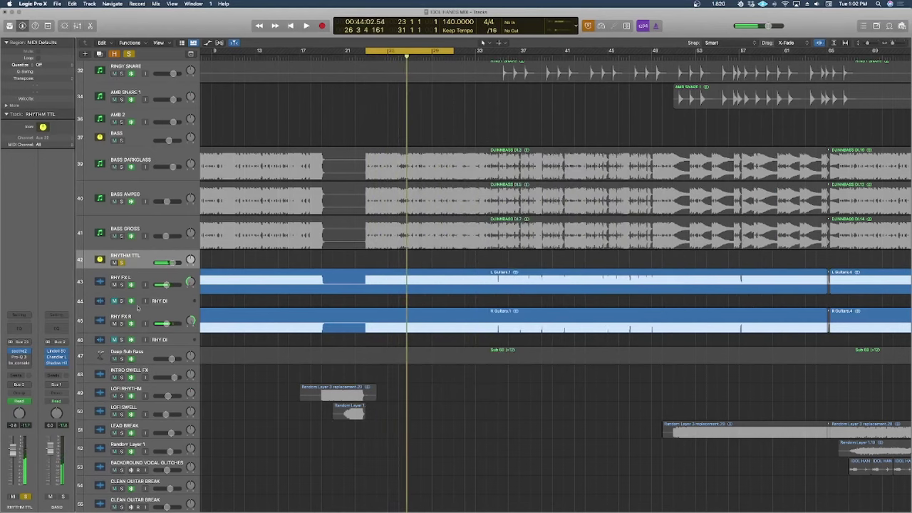
# Step: Open Pro-Q 3 on RHYTHM TTL and compare the looped guitars with the EQ bypassed and active
pyautogui.click(20, 358)
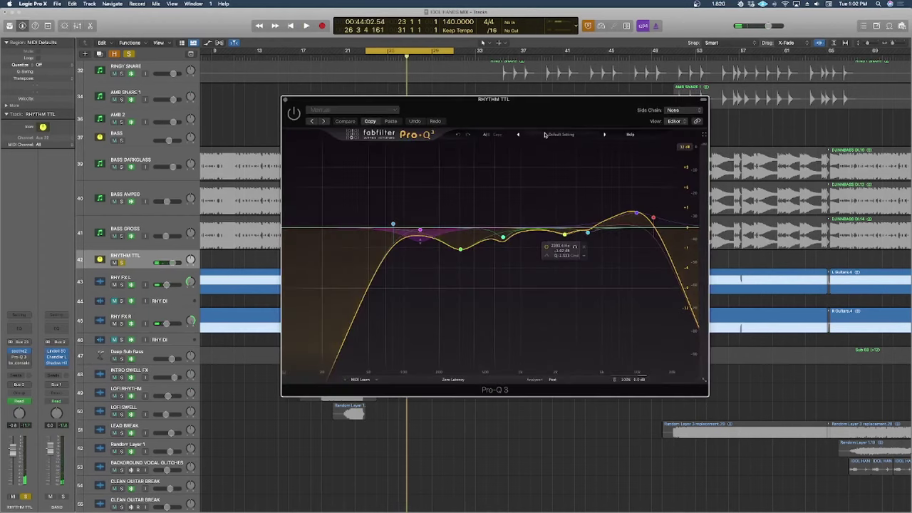
pyautogui.moveTo(533, 123); pyautogui.dragTo(671, 169)
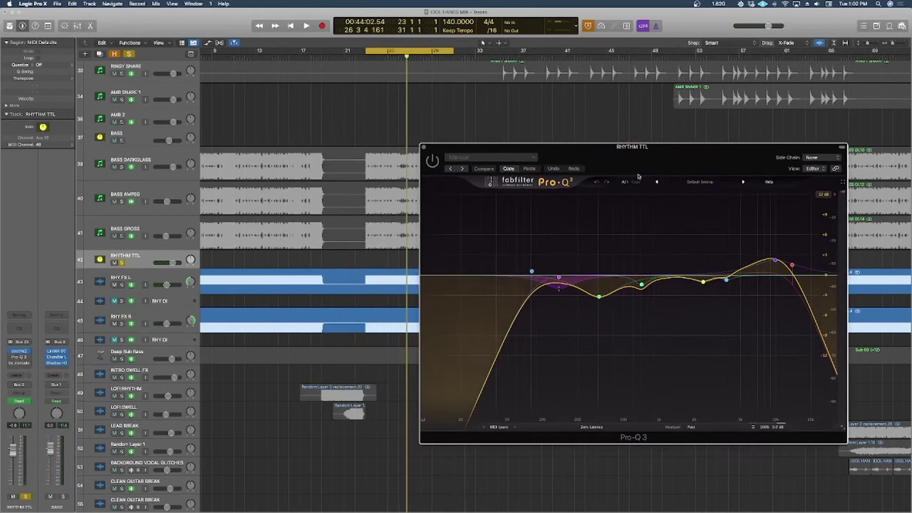
pyautogui.press('space')
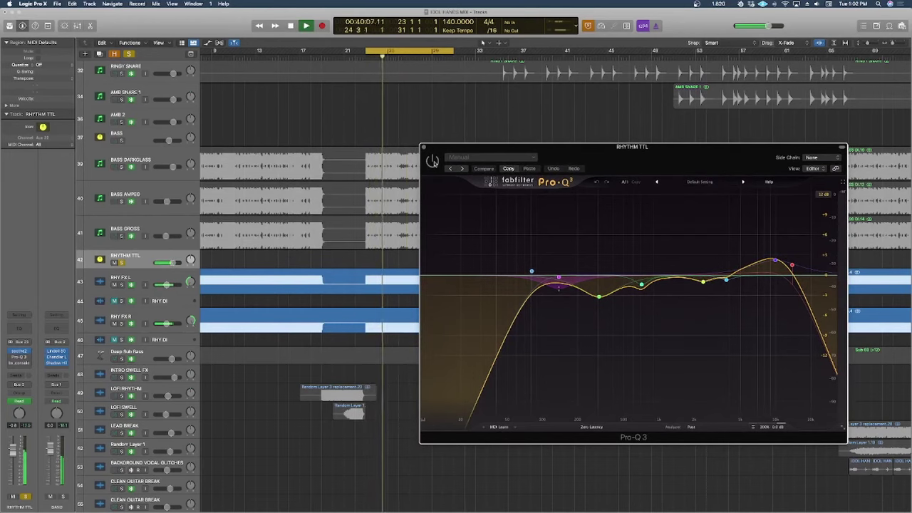
pyautogui.press('space')
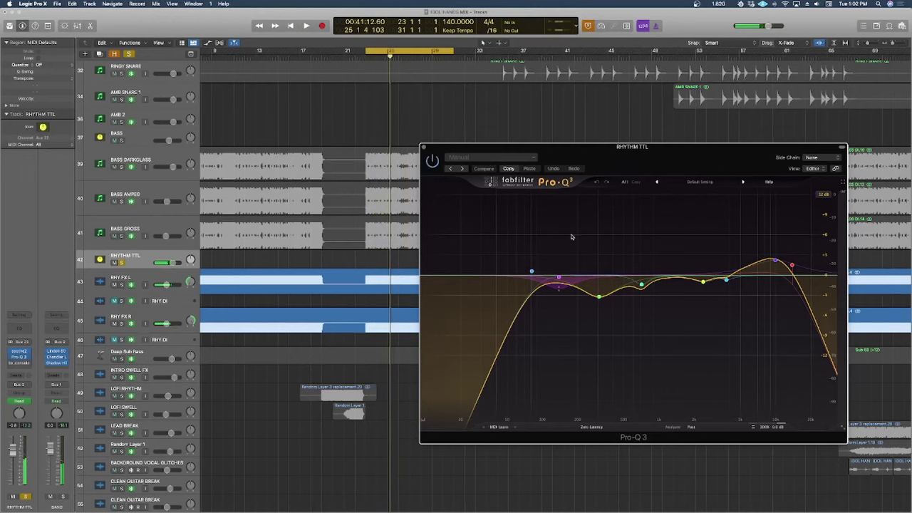
pyautogui.press('space')
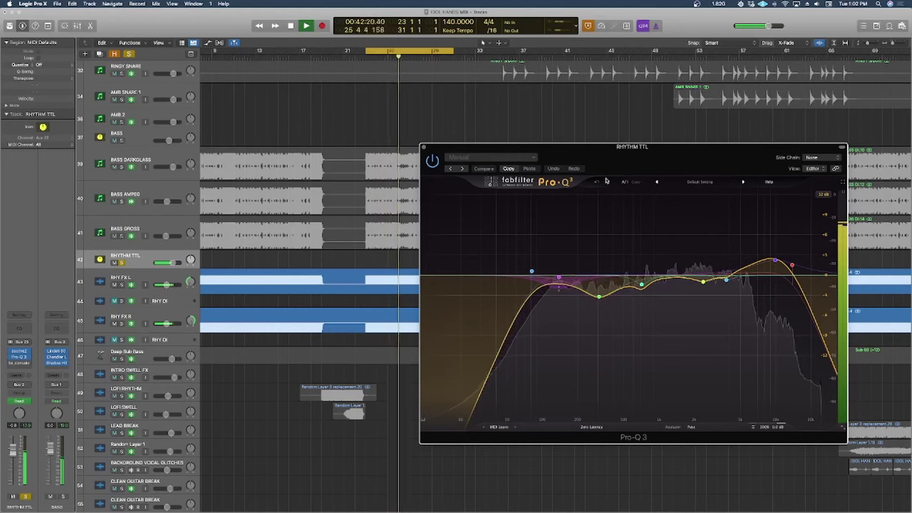
pyautogui.moveTo(576, 268)
pyautogui.press('space')
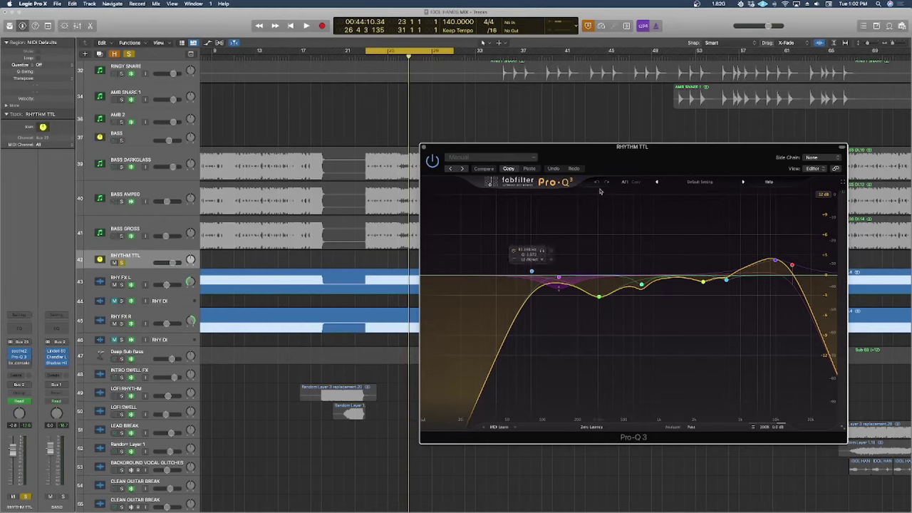
# Step: Inspect the settings of the low-mid, midrange and upper-mid cut bands on the RHYTHM TTL EQ curve
pyautogui.moveTo(621, 160); pyautogui.dragTo(629, 157)
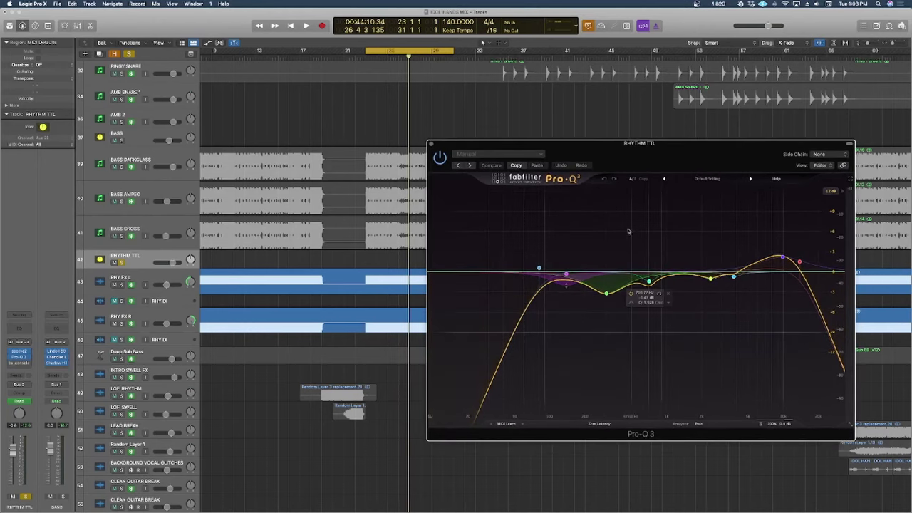
pyautogui.click(606, 293)
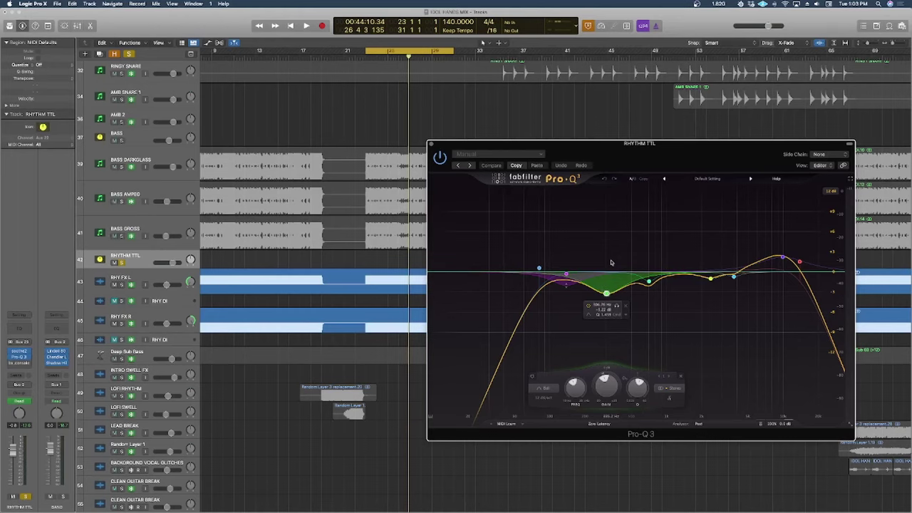
pyautogui.click(649, 281)
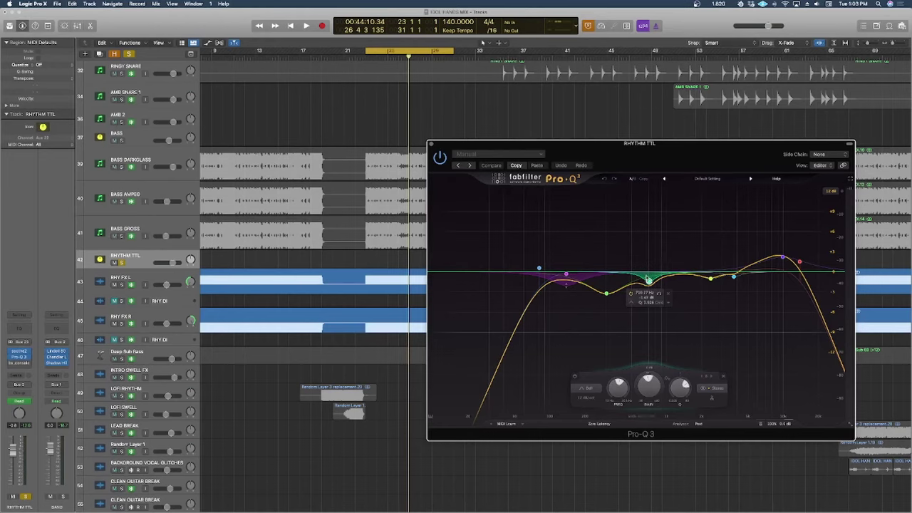
pyautogui.click(710, 279)
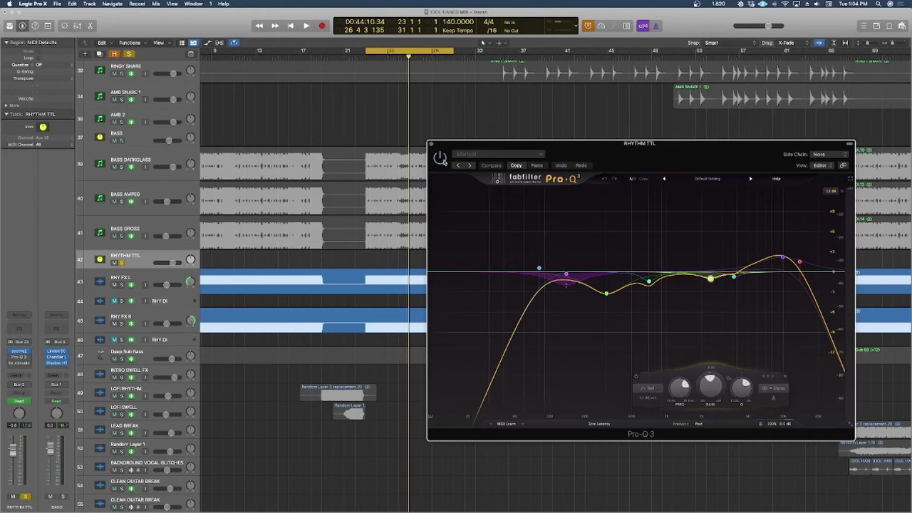
# Step: Audition the rhythm guitars again with Pro-Q 3 off and on, and close the EQ
pyautogui.press('space')
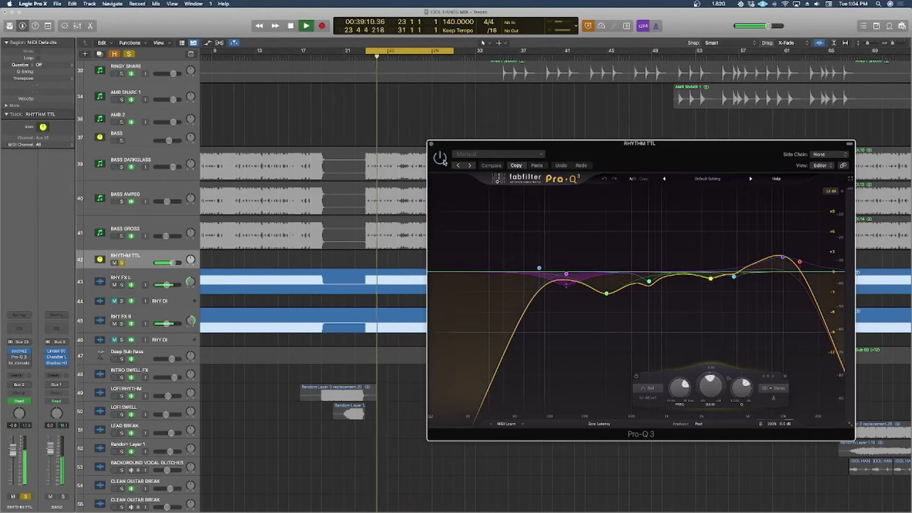
pyautogui.press('space')
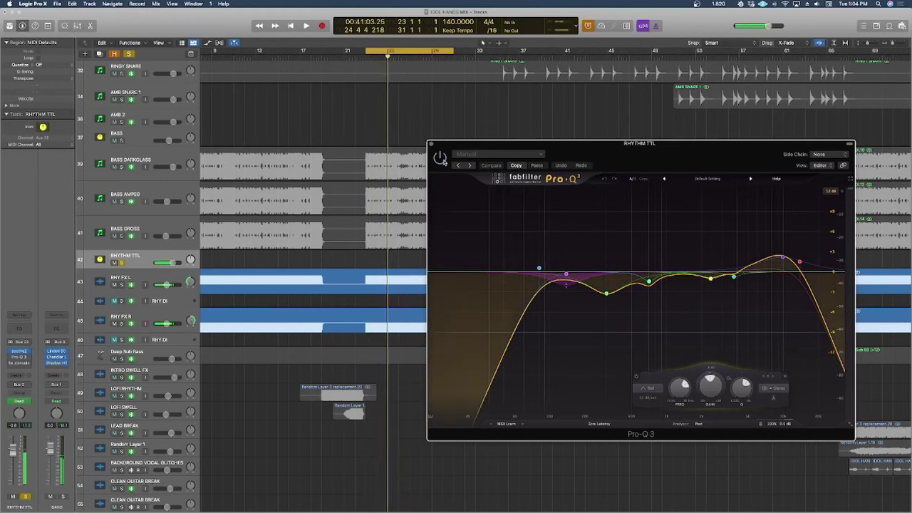
pyautogui.press('space')
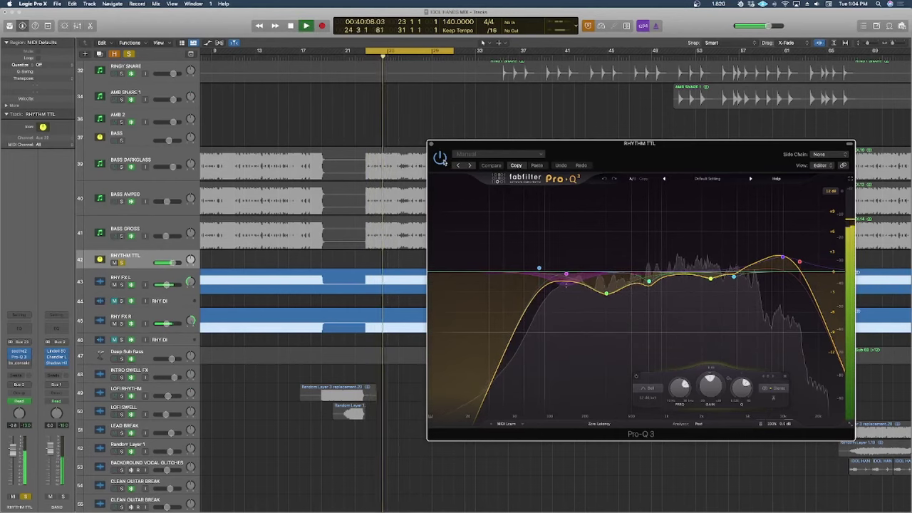
pyautogui.press('space')
pyautogui.click(431, 144)
# Step: Unsolo RHYTHM TTL and look through the arrangement from the bass tracks down to the final effects tracks
pyautogui.press('z')
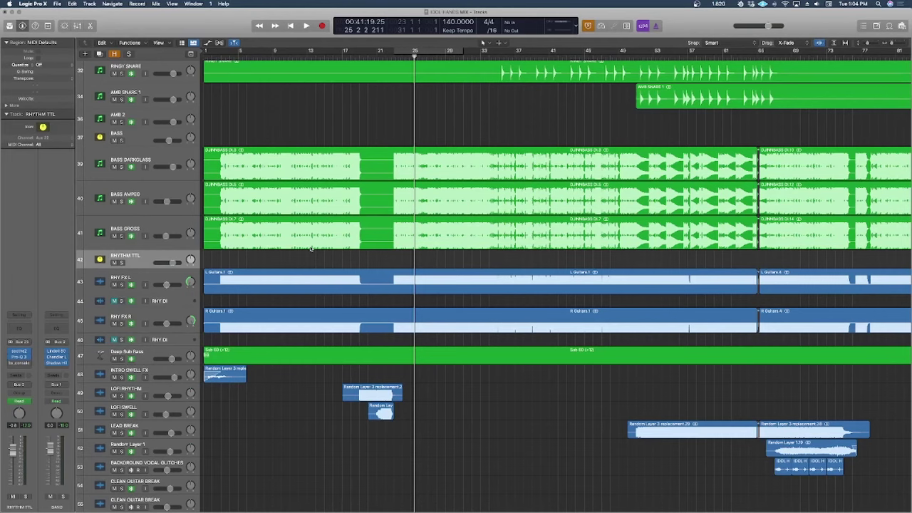
pyautogui.hscroll(5, 334, 252)
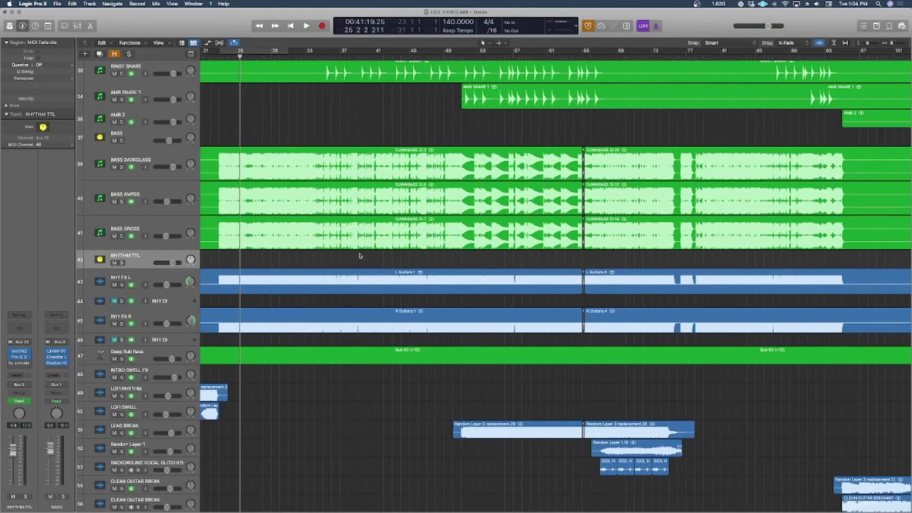
pyautogui.hscroll(-4, 359, 255)
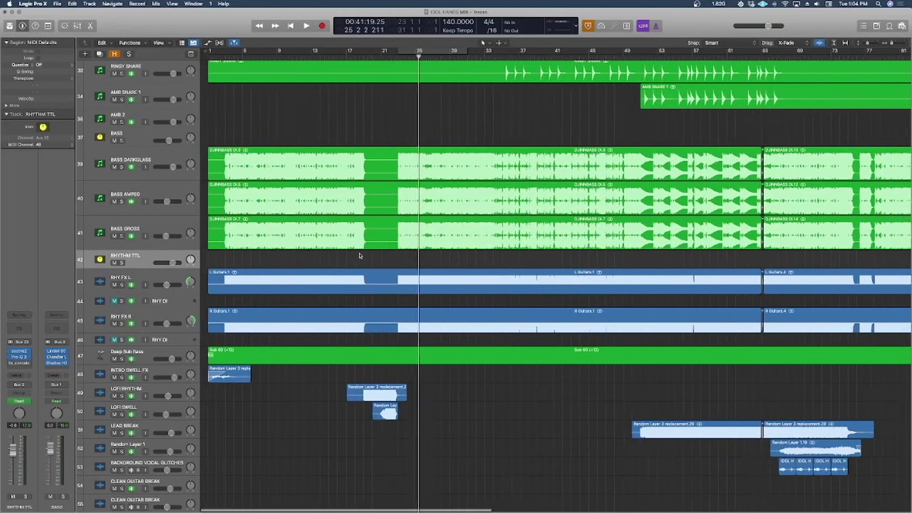
pyautogui.hscroll(-1, 369, 297)
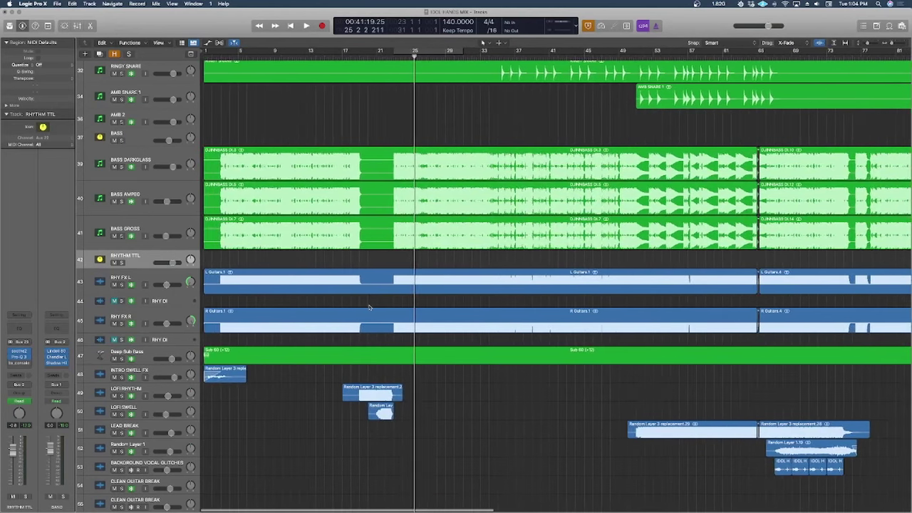
pyautogui.scroll(-5, 368, 297)
pyautogui.click(147, 307)
pyautogui.scroll(-10, 328, 319)
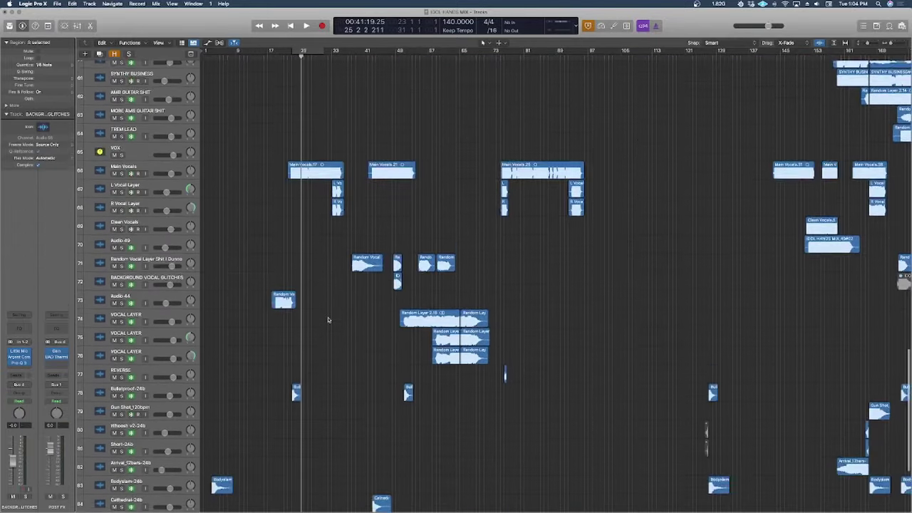
pyautogui.scroll(12, 328, 319)
pyautogui.scroll(-10, 328, 320)
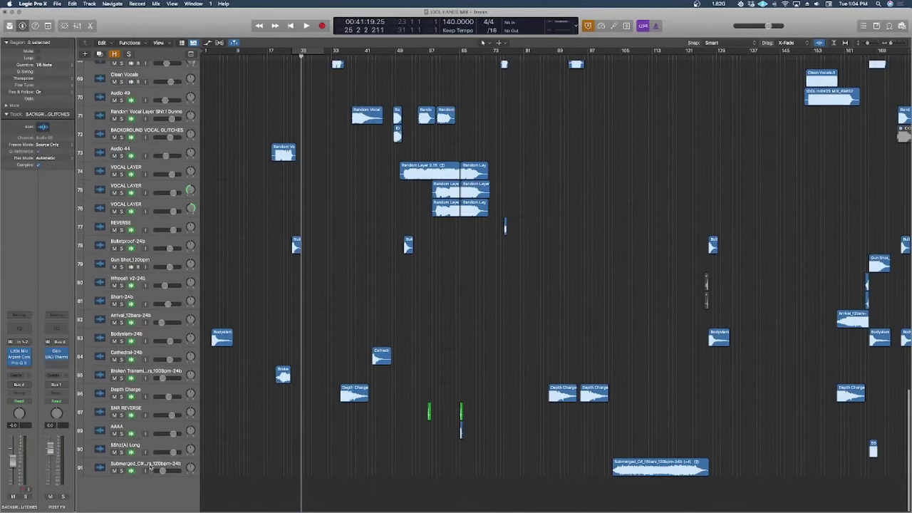
# Step: Select all effects tracks from REVERSE down to the last Submerged track and solo them together
pyautogui.click(151, 468)
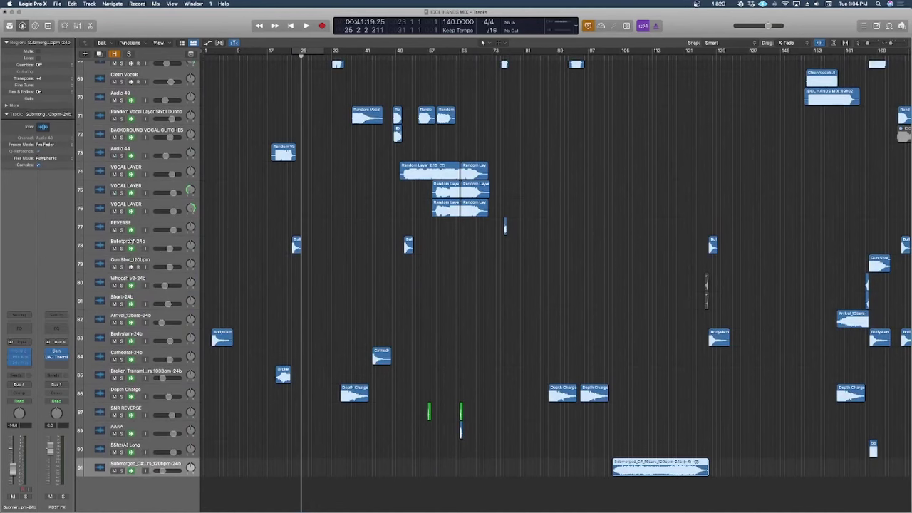
pyautogui.keyDown('shift'); pyautogui.click(128, 240); pyautogui.keyUp('shift')
pyautogui.keyDown('shift'); pyautogui.click(129, 230); pyautogui.keyUp('shift')
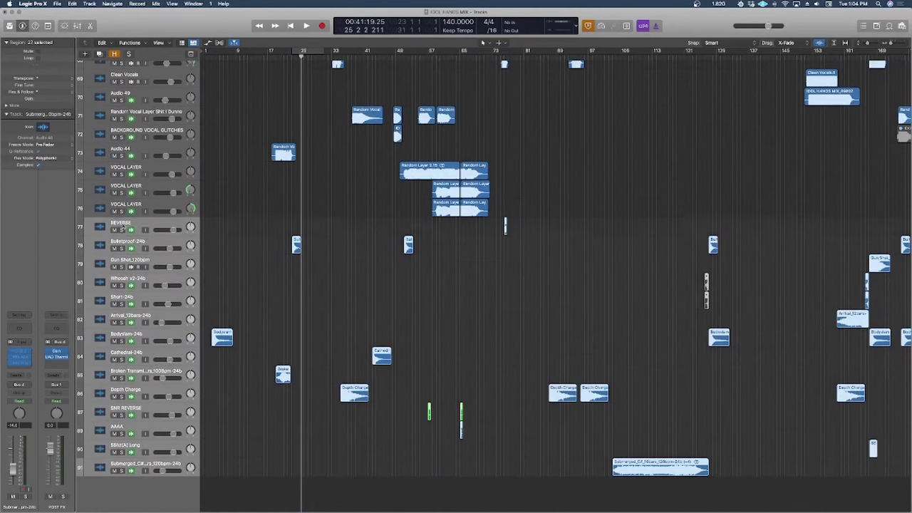
pyautogui.press('s')
pyautogui.scroll(10, 401, 383)
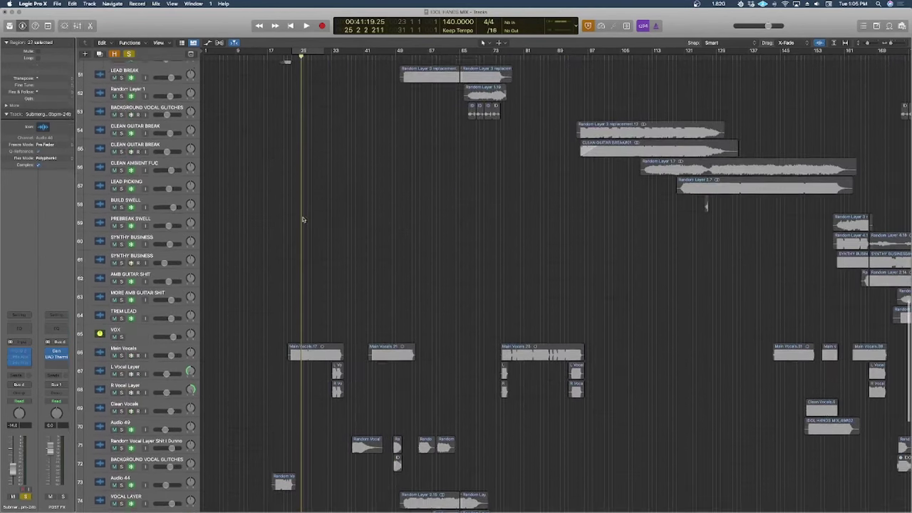
pyautogui.scroll(3, 303, 171)
pyautogui.scroll(-6, 318, 218)
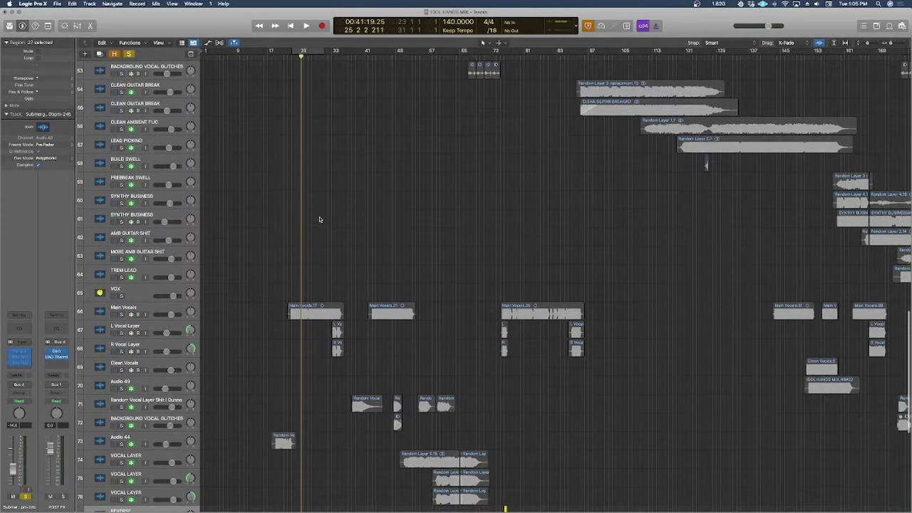
pyautogui.scroll(4, 339, 216)
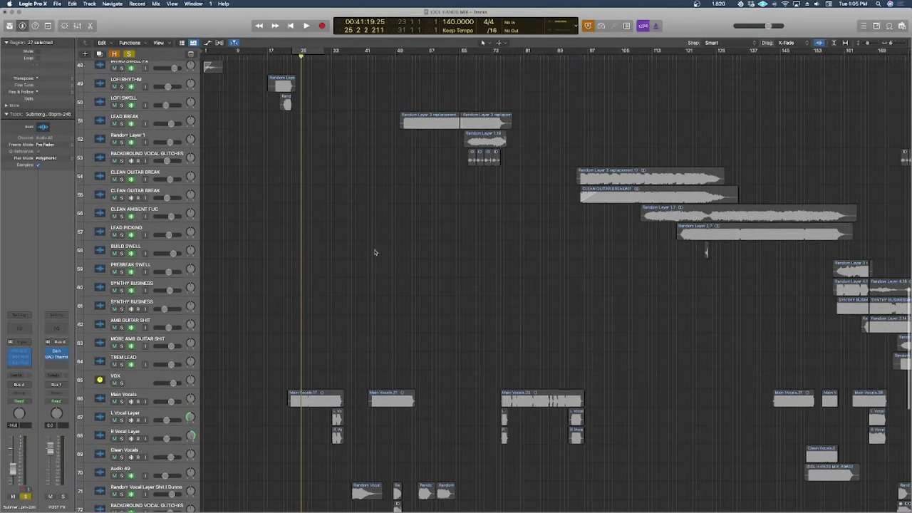
pyautogui.scroll(-9, 374, 252)
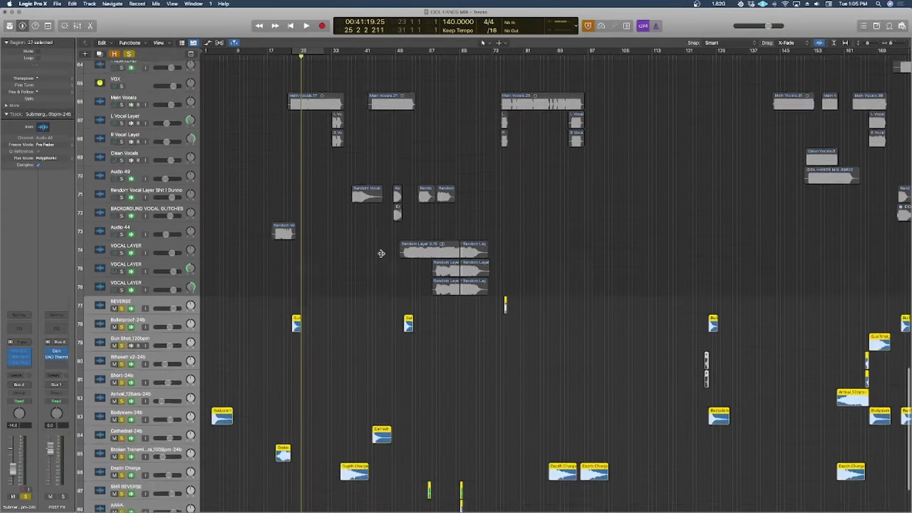
# Step: Play the soloed effects from bar 3, skipping ahead through the Bodyslam, Broken Transmission, Bulletproof, Depth Charge and Cathedral regions
pyautogui.scroll(-2, 381, 253)
pyautogui.press('super+Right')
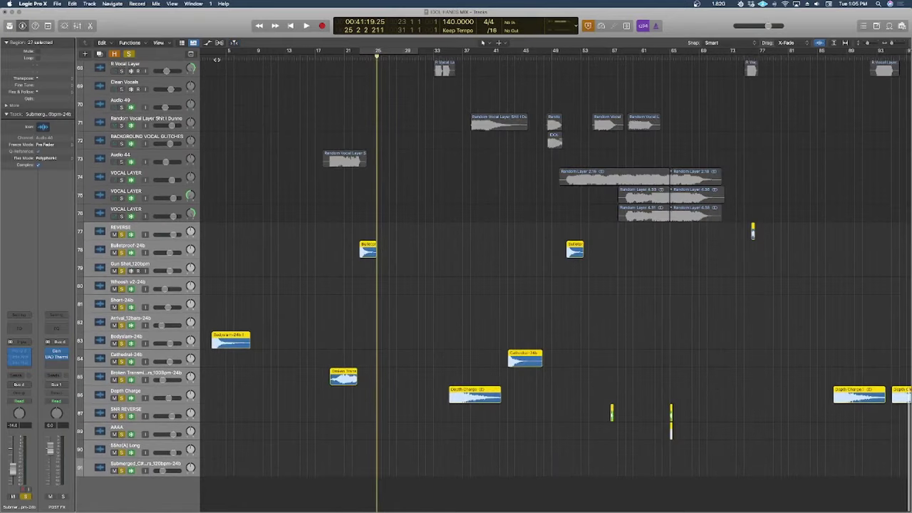
pyautogui.click(211, 57)
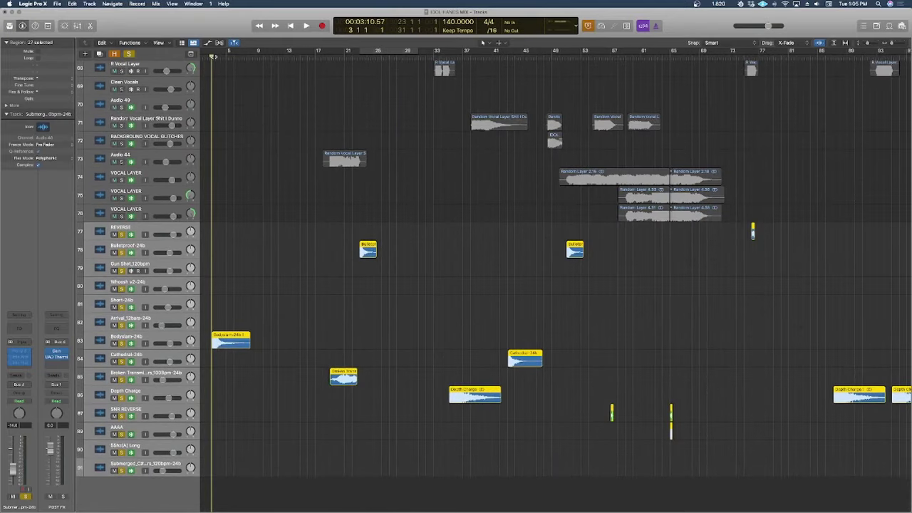
pyautogui.press('space')
pyautogui.click(330, 57)
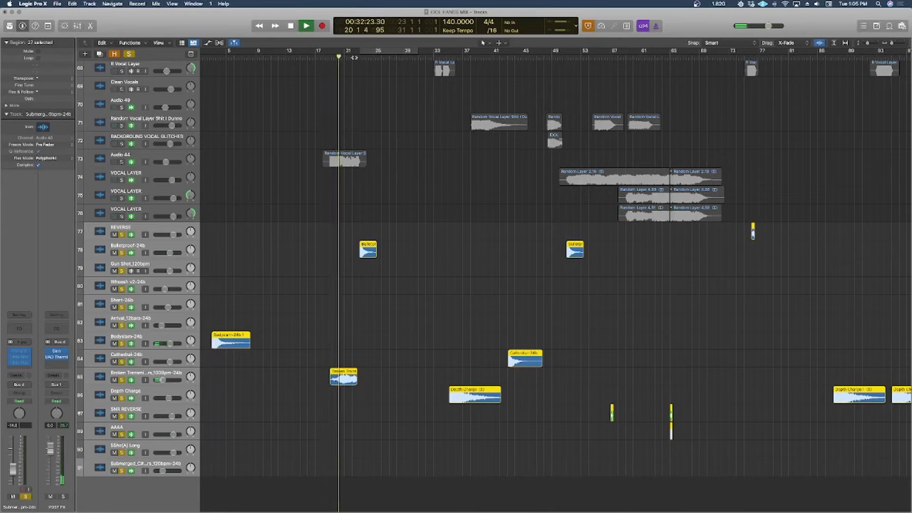
pyautogui.click(358, 57)
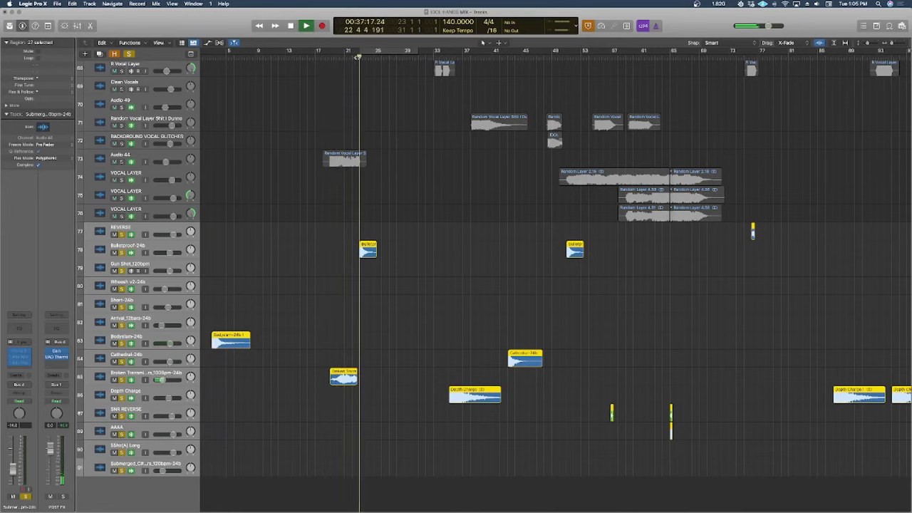
pyautogui.click(442, 59)
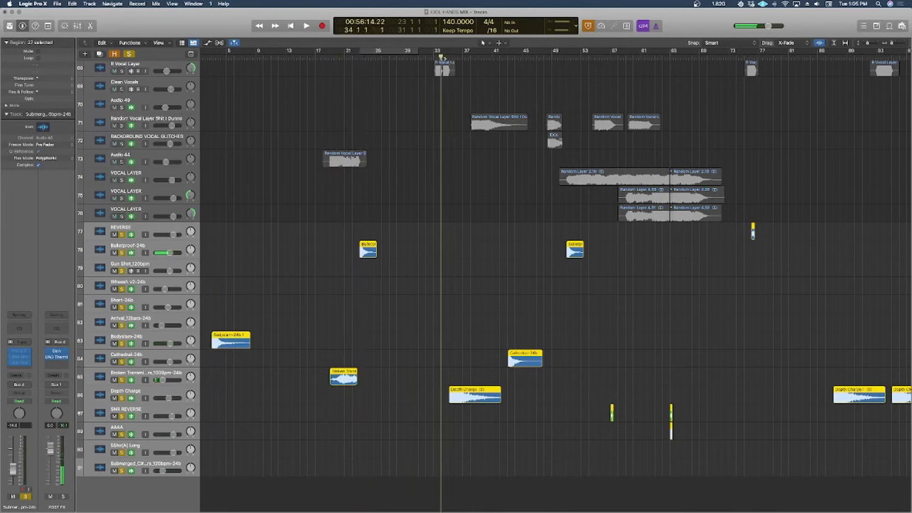
pyautogui.click(503, 59)
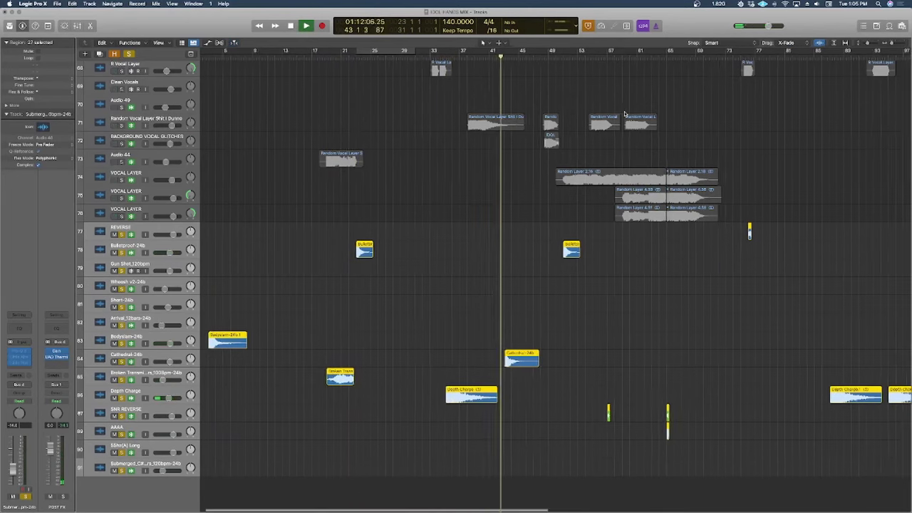
# Step: Audition the SNR REVERSE hits at bars 57 and 65, including the AAAA hit at bar 65, and stop playback
pyautogui.scroll(5, 624, 114)
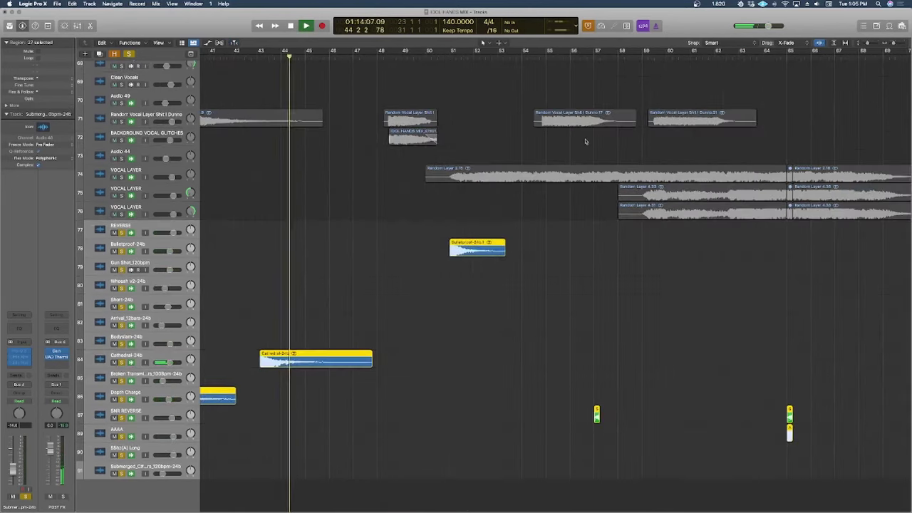
pyautogui.press('space')
pyautogui.click(593, 55)
pyautogui.press('space')
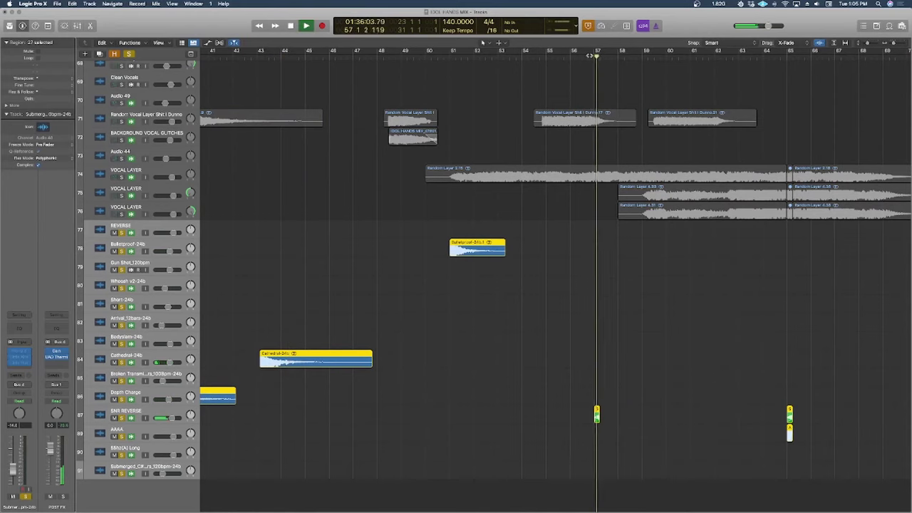
pyautogui.hscroll(5, 542, 80)
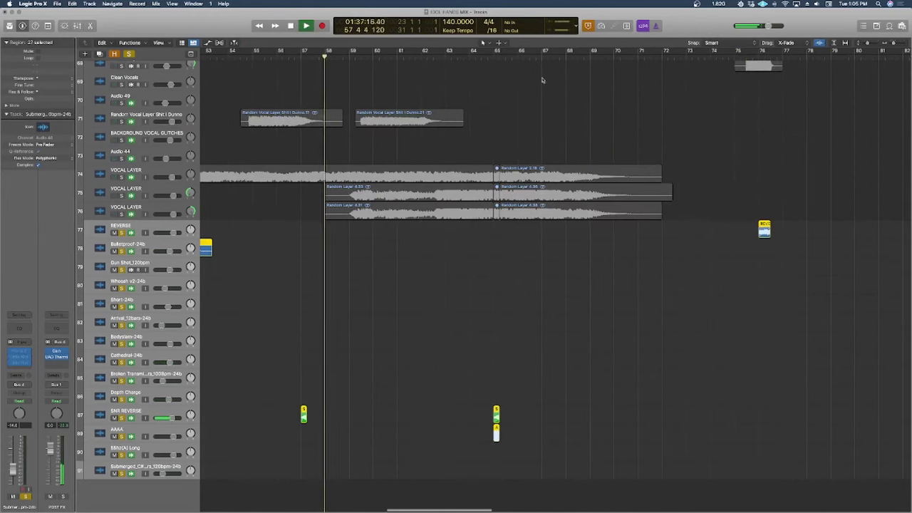
pyautogui.click(483, 56)
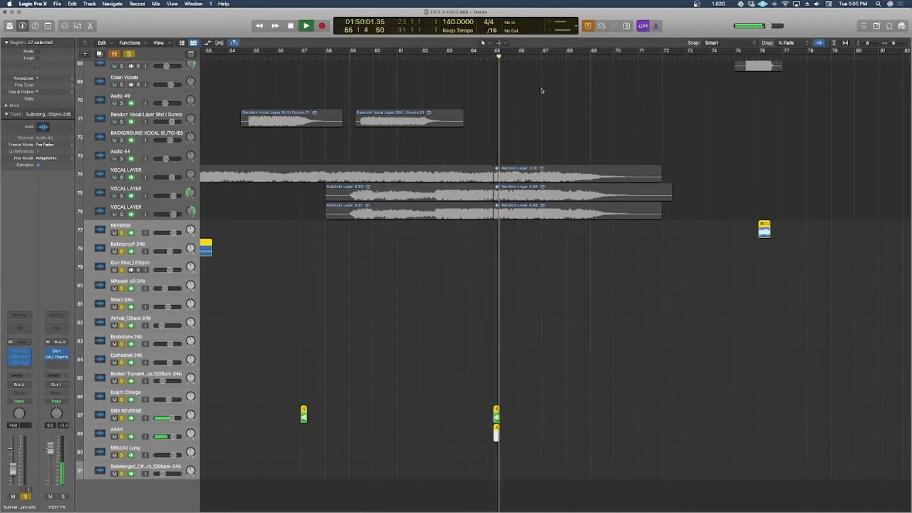
pyautogui.hscroll(10, 587, 102)
pyautogui.press('space')
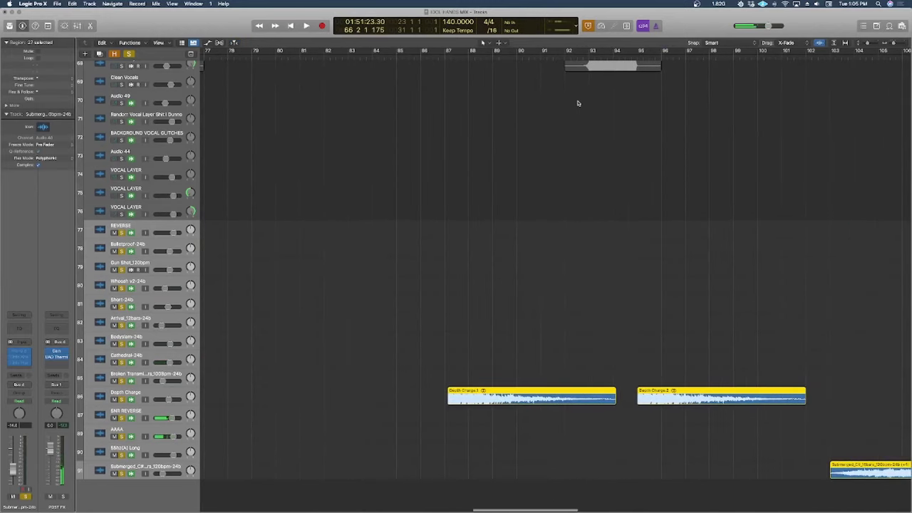
# Step: Audition the Submerged region from bar 107 and skip ahead to the Bulletproof and Bodyslam hits at bar 127
pyautogui.hscroll(6, 578, 103)
pyautogui.click(576, 57)
pyautogui.hscroll(6, 696, 138)
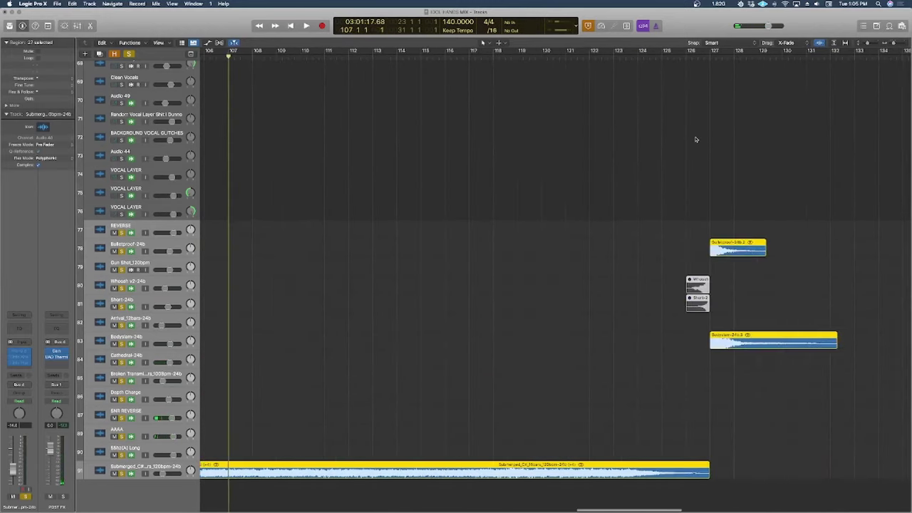
pyautogui.press('space')
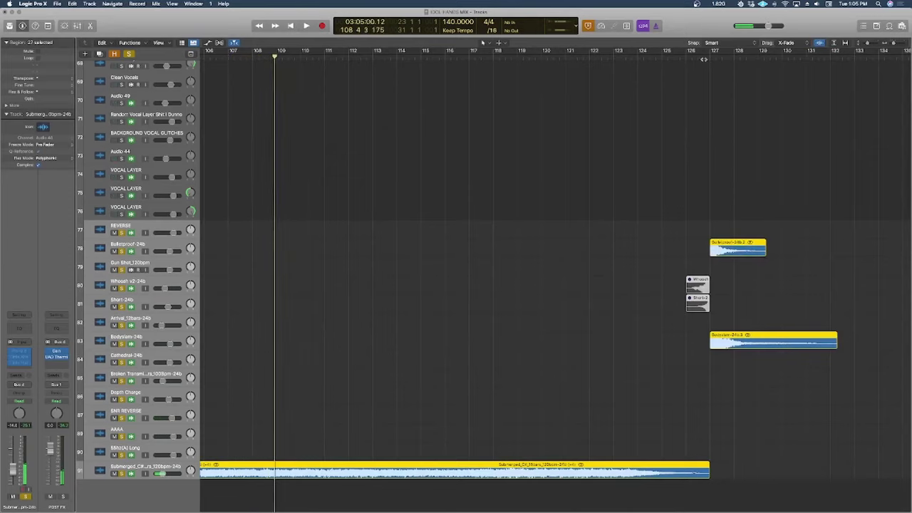
pyautogui.click(698, 107)
pyautogui.hscroll(9, 763, 138)
pyautogui.hscroll(10, 760, 138)
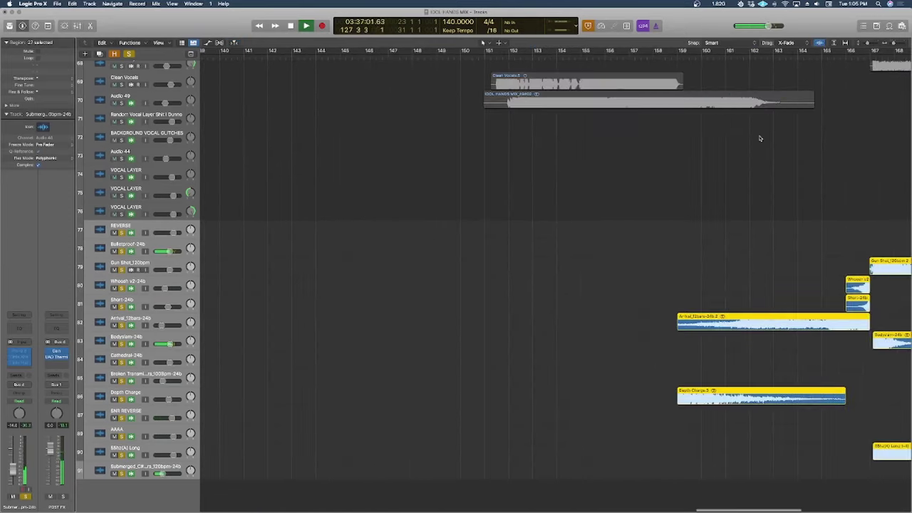
# Step: Play the Arrival and Depth Charge build from bar 159 through the Gun Shot and Bodyslam hits at bar 167
pyautogui.press('space')
pyautogui.click(345, 55)
pyautogui.press('space')
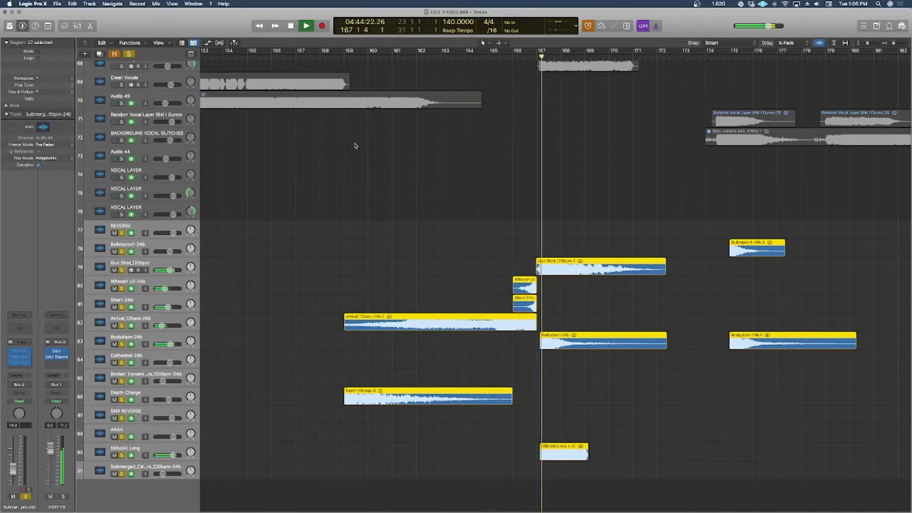
pyautogui.hscroll(10, 613, 198)
pyautogui.press('z')
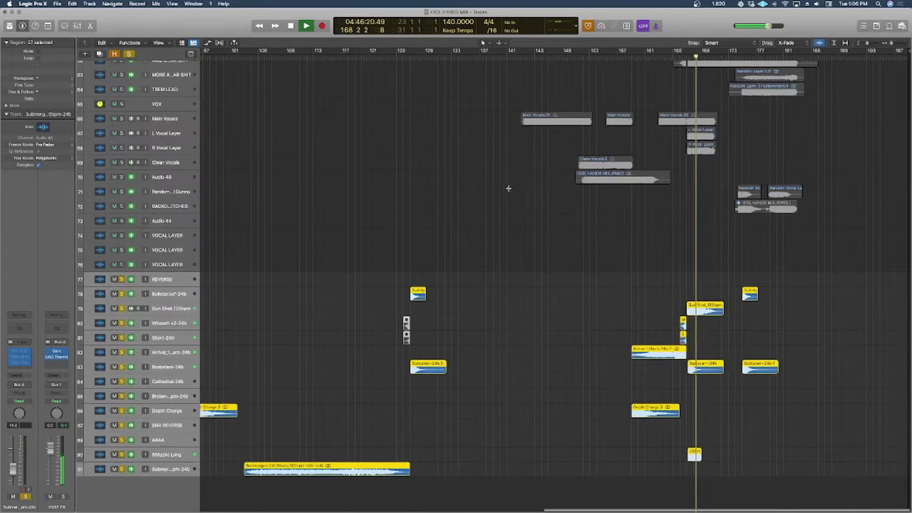
pyautogui.press('space')
# Step: Unsolo all the effects tracks
pyautogui.press('super+Down')
pyautogui.press('super+Down')
pyautogui.press('super+Down')
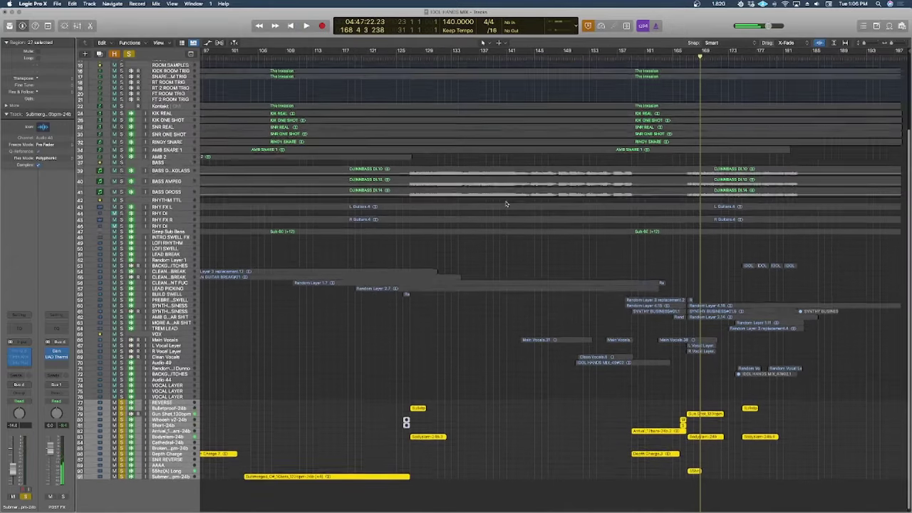
pyautogui.press('super+Down')
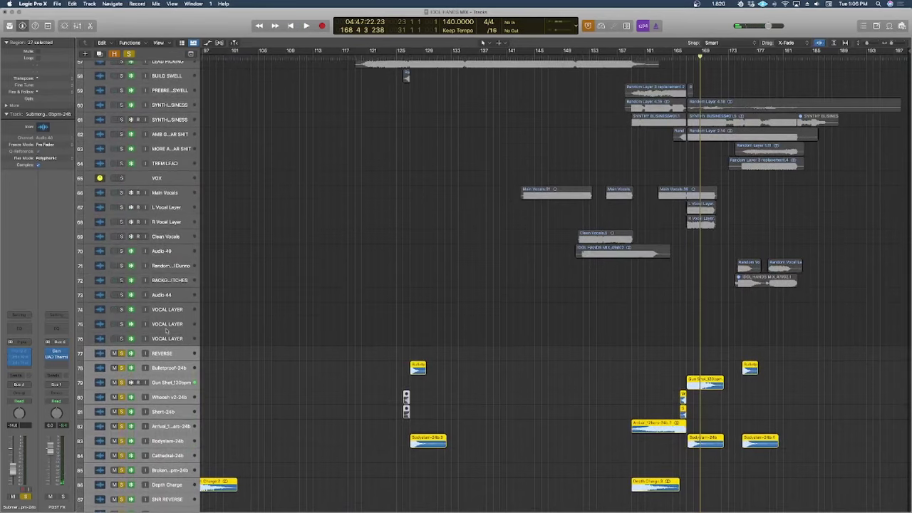
pyautogui.click(122, 353)
pyautogui.scroll(-2, 158, 351)
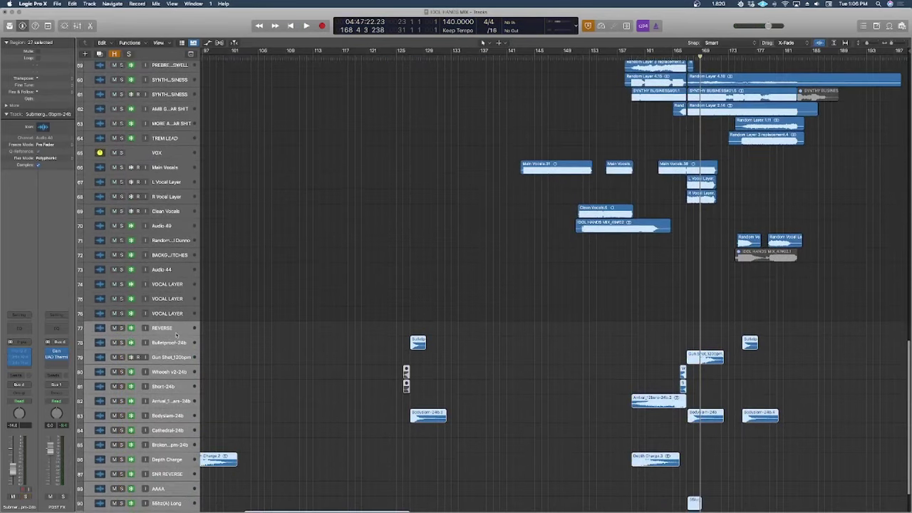
# Step: Locate the REVERSE region, solo its track and place the playhead shortly before bar 76
pyautogui.click(162, 328)
pyautogui.press('z')
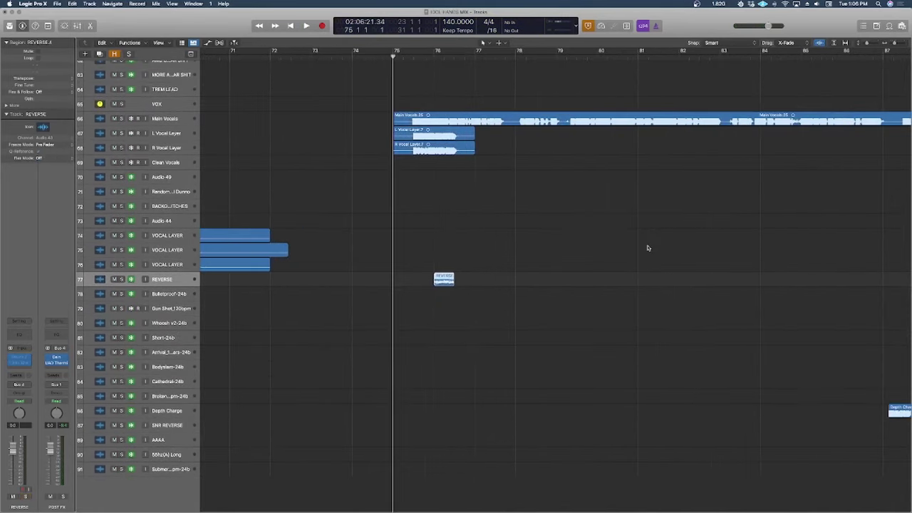
pyautogui.press('super+Down')
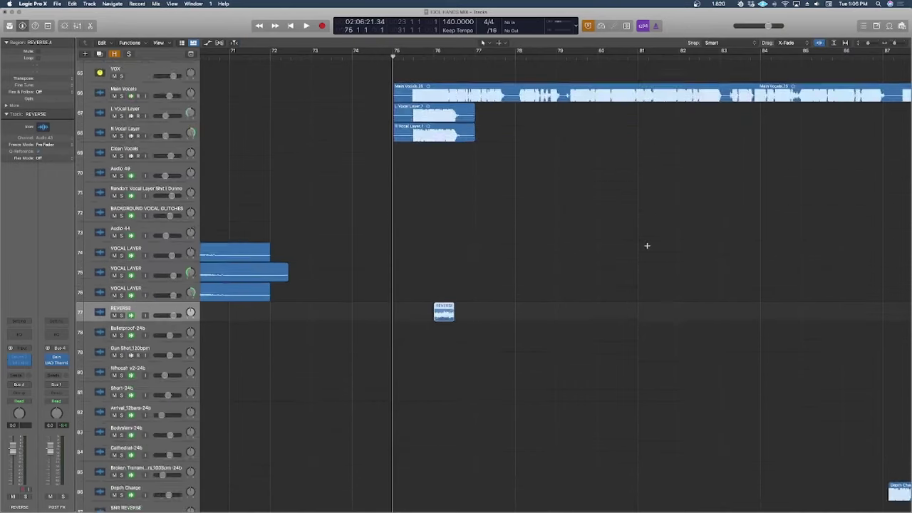
pyautogui.press('super+Up')
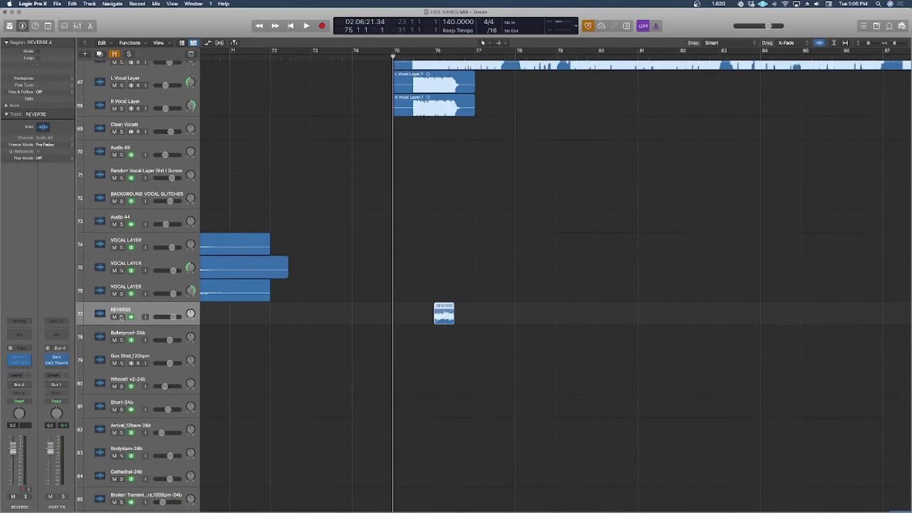
pyautogui.click(121, 317)
pyautogui.click(425, 57)
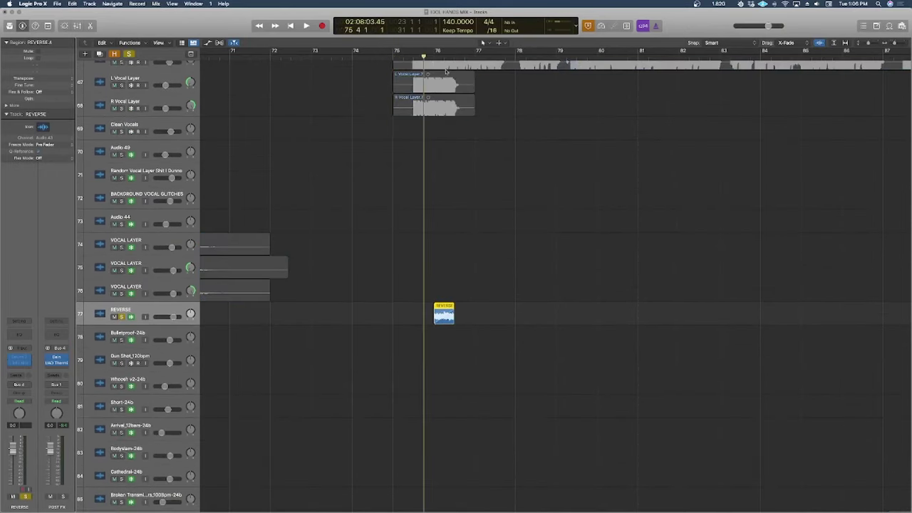
# Step: Play the REVERSE effect, compare its position with the lead break layers, and replay it from bar 76
pyautogui.scroll(10, 428, 267)
pyautogui.scroll(5, 433, 260)
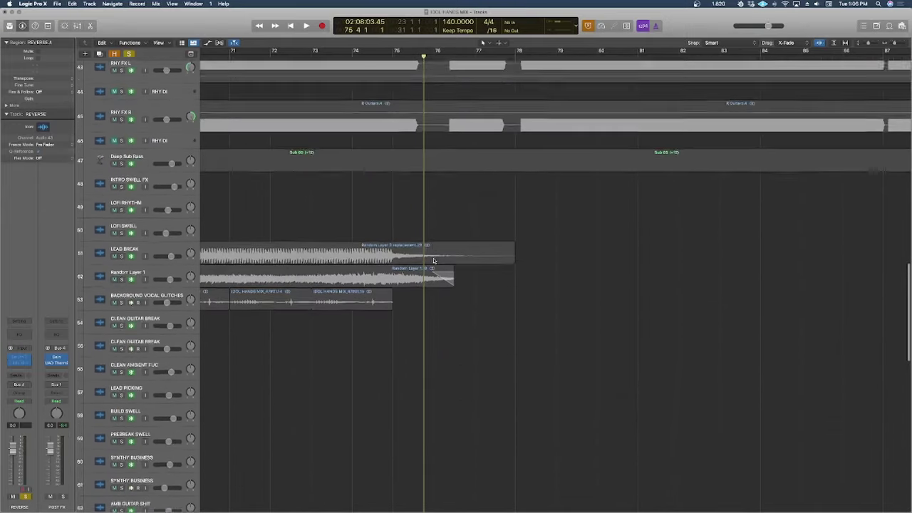
pyautogui.scroll(-10, 433, 261)
pyautogui.press('space')
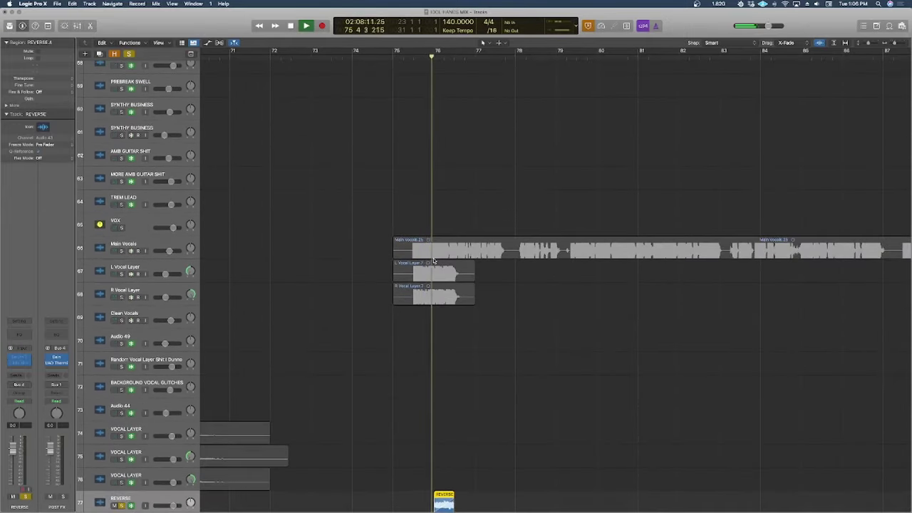
pyautogui.scroll(4, 422, 149)
pyautogui.scroll(4, 423, 147)
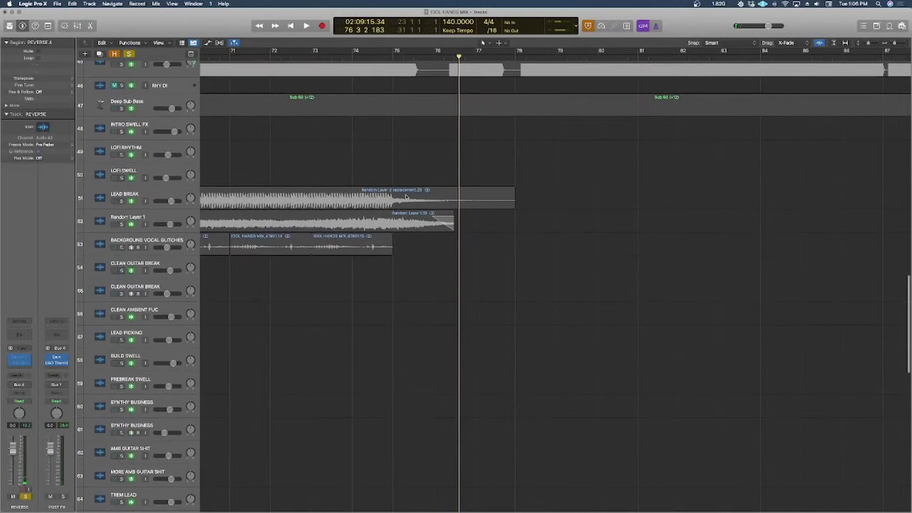
pyautogui.scroll(-15, 428, 385)
pyautogui.click(436, 56)
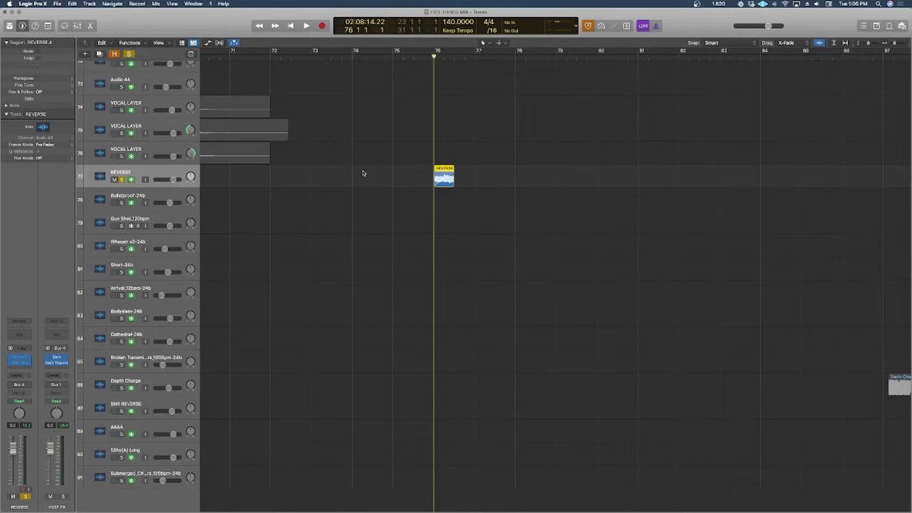
pyautogui.press('space')
pyautogui.press('super+Left')
# Step: Solo SNR REVERSE, audition its hit from just before bar 57, and clear the solo
pyautogui.click(130, 397)
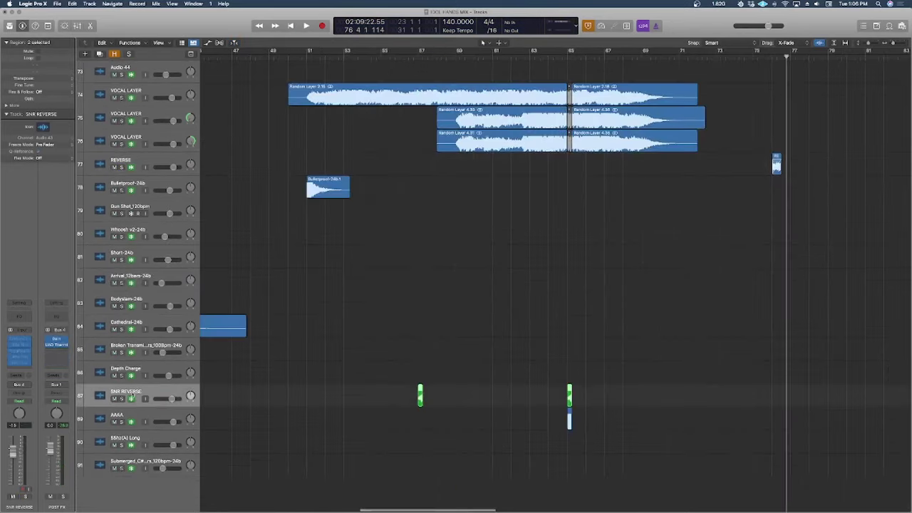
pyautogui.click(121, 398)
pyautogui.click(412, 57)
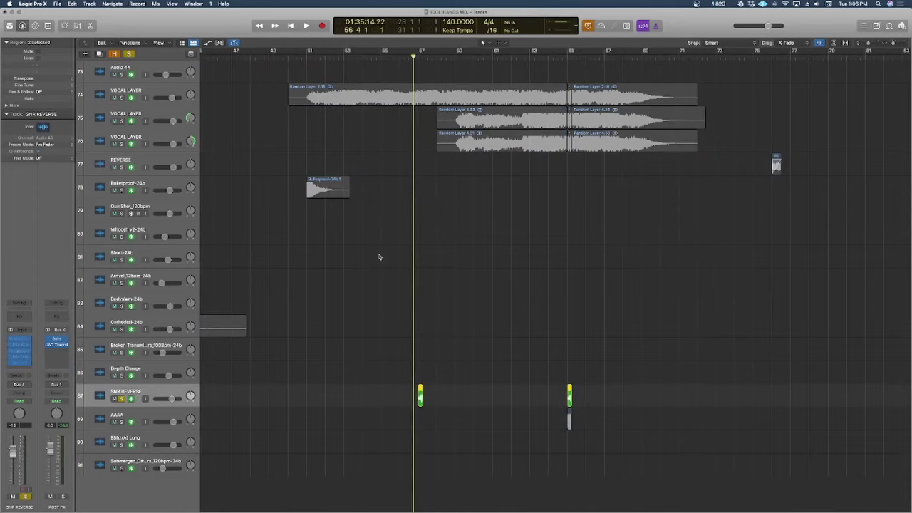
pyautogui.press('space')
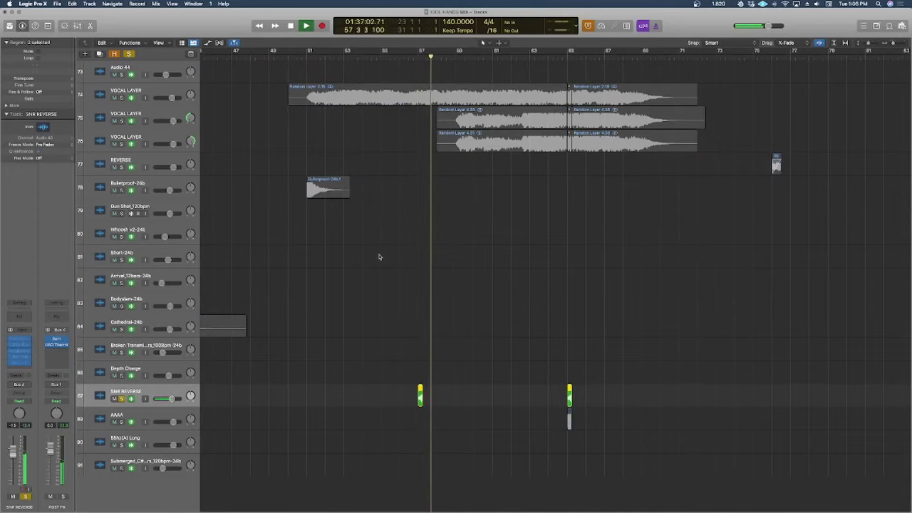
pyautogui.press('space')
pyautogui.press('super+a')
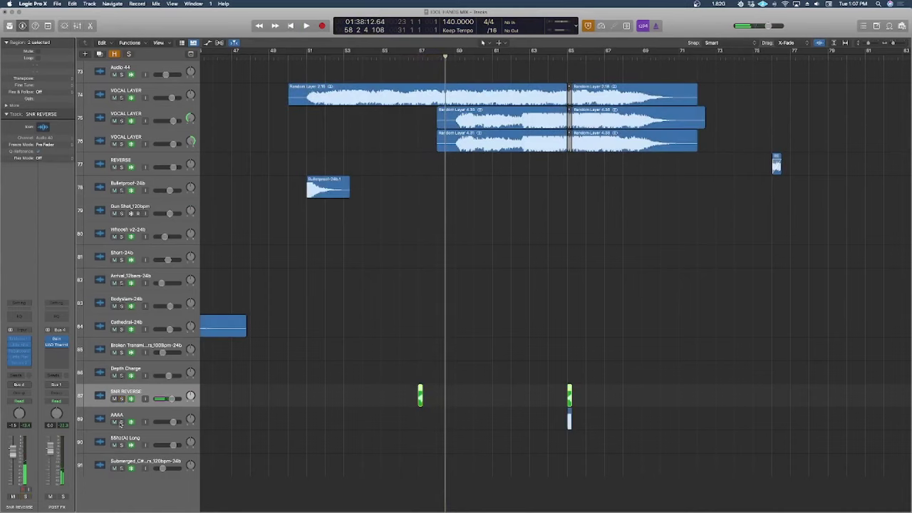
# Step: Solo AAAA, audition its hit at bar 65, and check it against the vocal layers and SNR REVERSE region
pyautogui.click(120, 423)
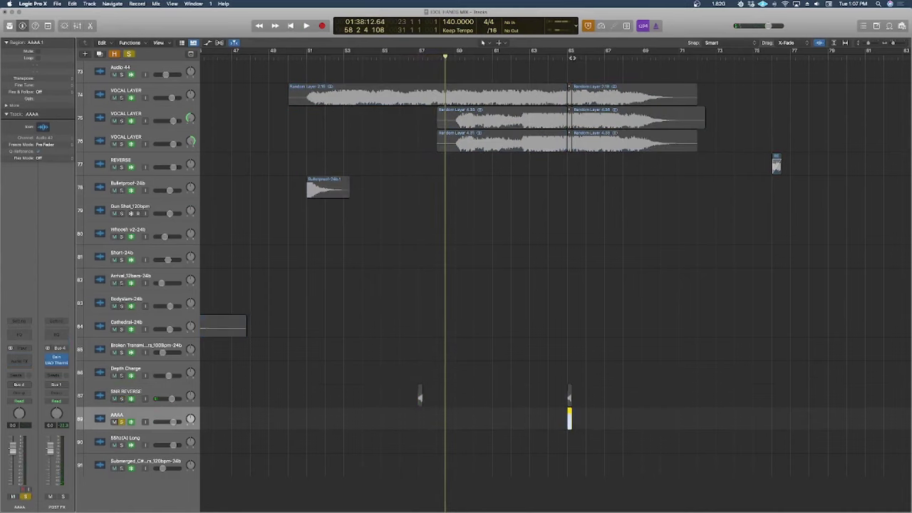
pyautogui.hotkey('shift', 'Home')
pyautogui.press('space')
pyautogui.press('super+Right')
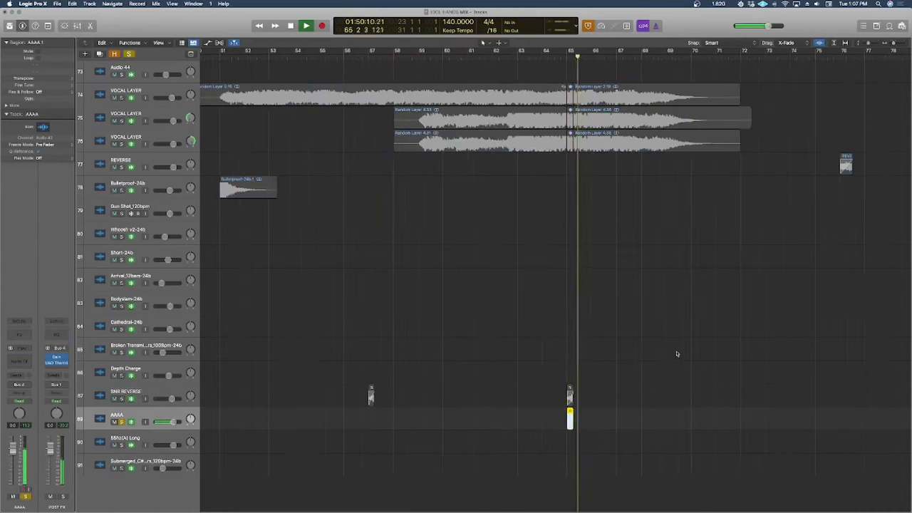
pyautogui.press('space')
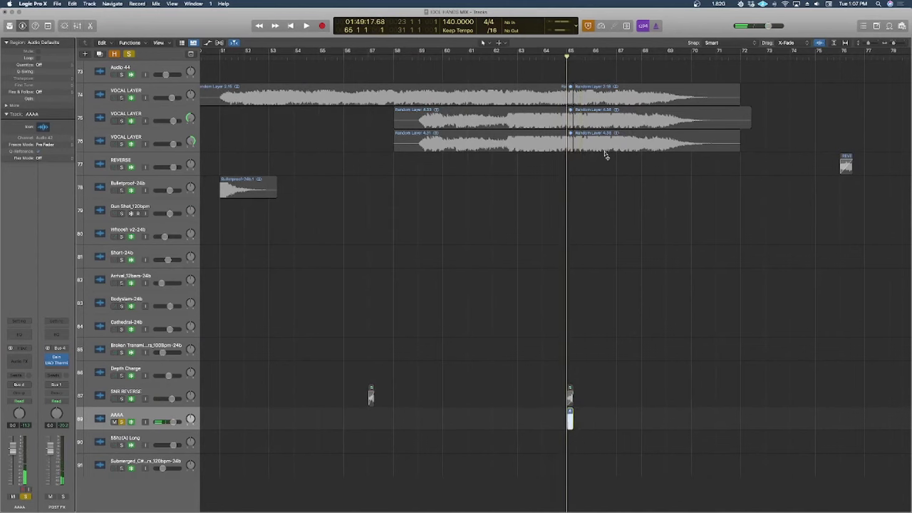
pyautogui.press('super+Right')
pyautogui.scroll(3, 580, 139)
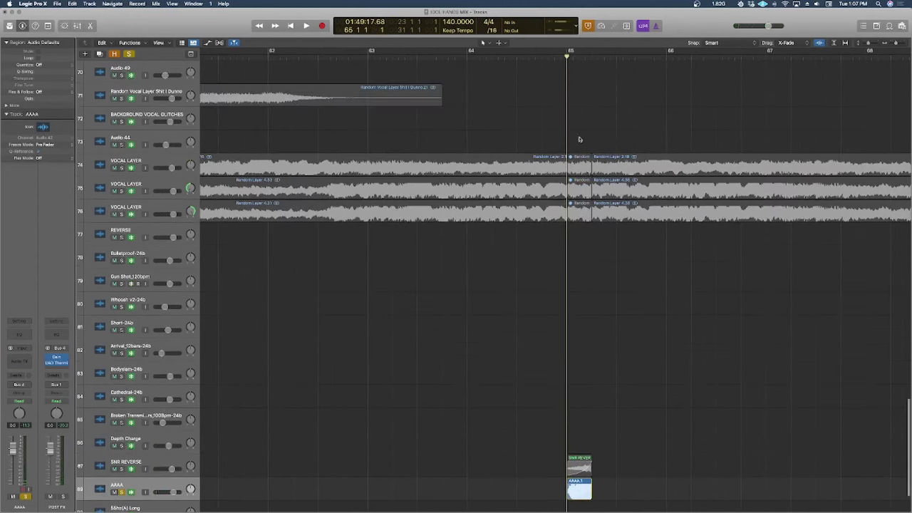
# Step: Replay the AAAA hit from bar 65 and clear its solo
pyautogui.scroll(-3, 597, 386)
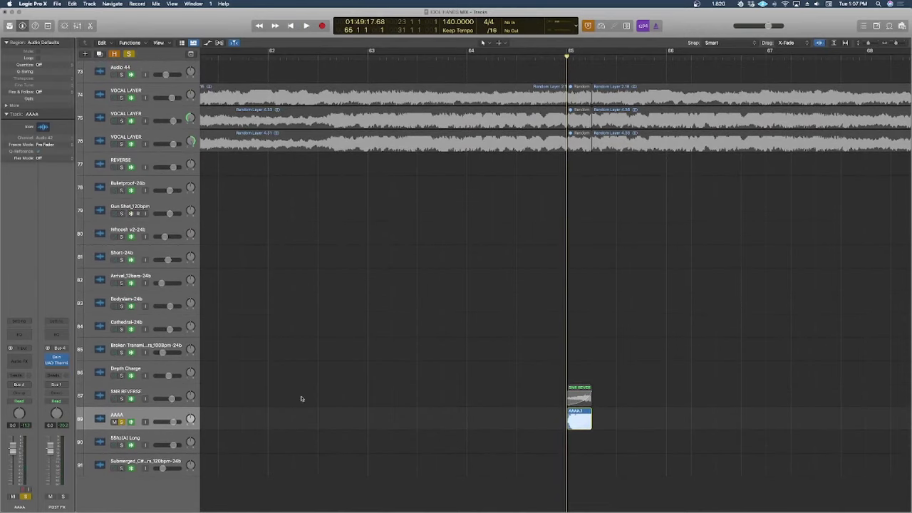
pyautogui.press('space')
pyautogui.press('z')
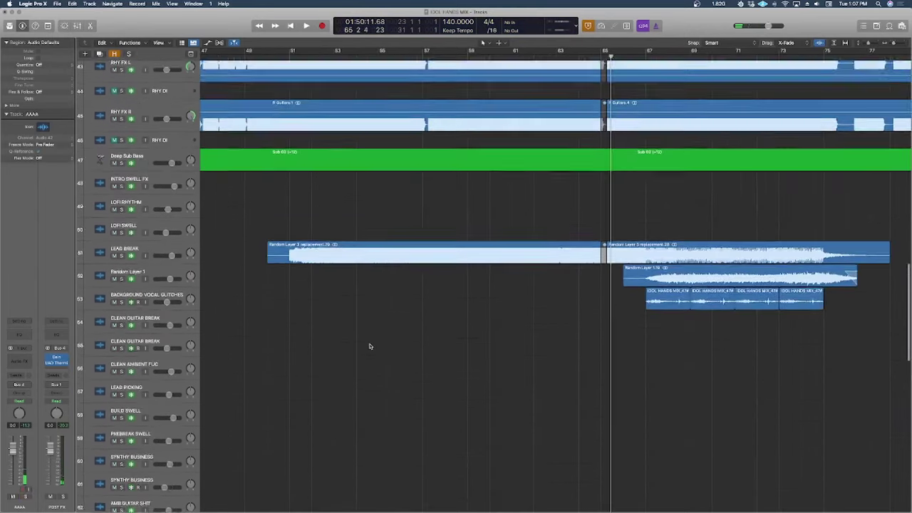
# Step: Solo the INTRO SWELL FX track, play it from the start of the song, and clear its solo
pyautogui.click(122, 200)
pyautogui.click(121, 207)
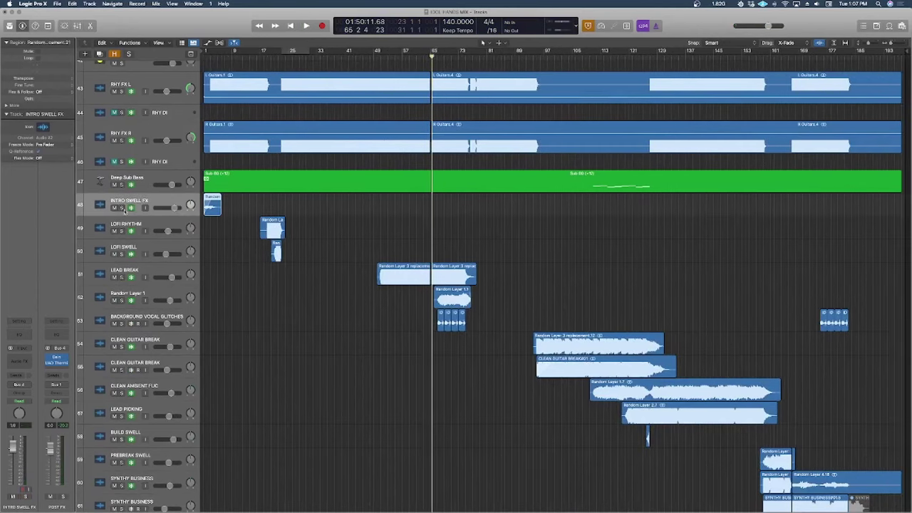
pyautogui.press('space')
pyautogui.press('Return')
pyautogui.press('z')
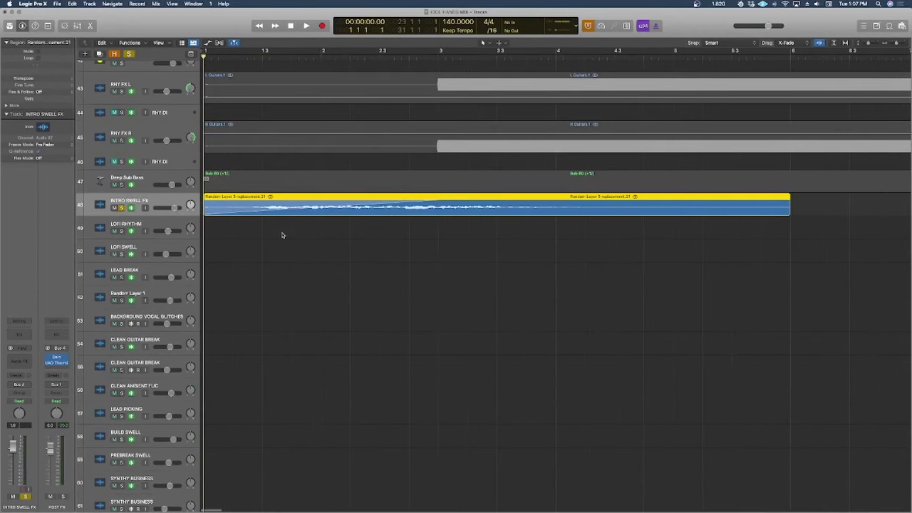
pyautogui.press('z')
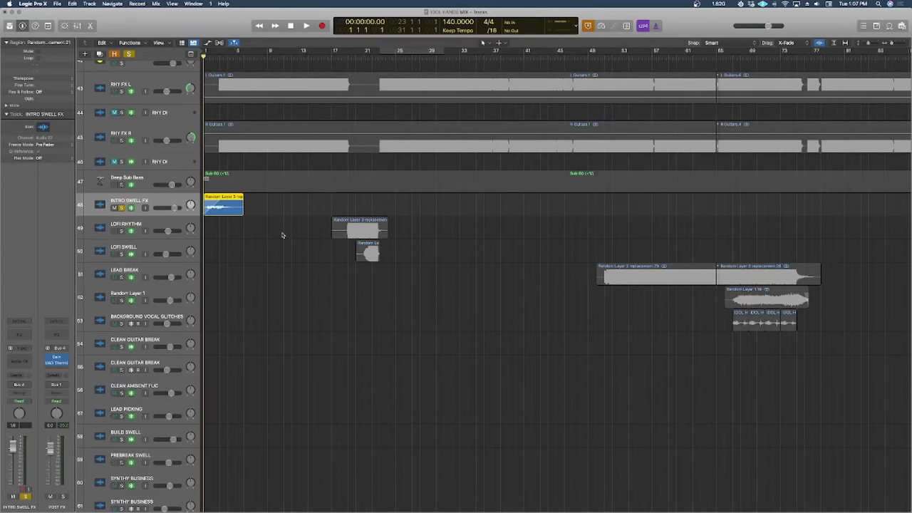
pyautogui.press('space')
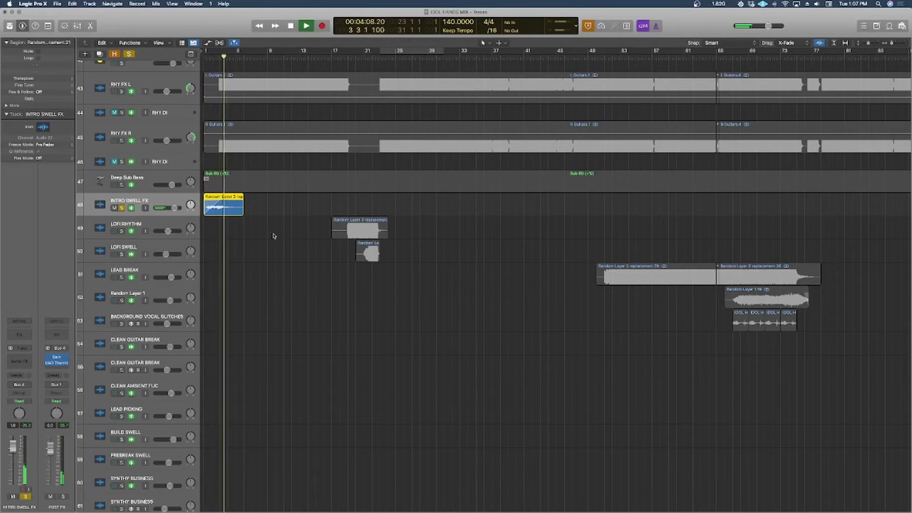
pyautogui.click(122, 208)
# Step: Solo LOFI RHYTHM, play it from bar 19, and switch the solo to LOFI SWELL during playback
pyautogui.click(126, 224)
pyautogui.press('space')
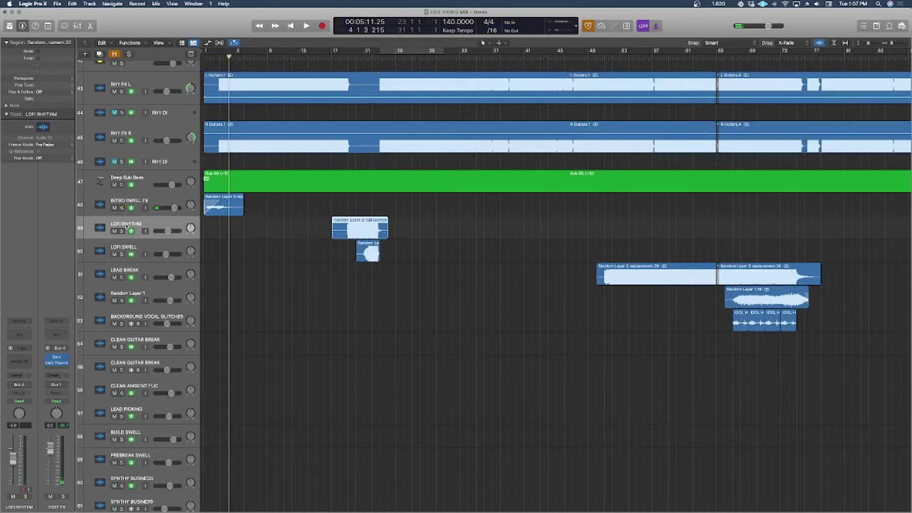
pyautogui.click(122, 231)
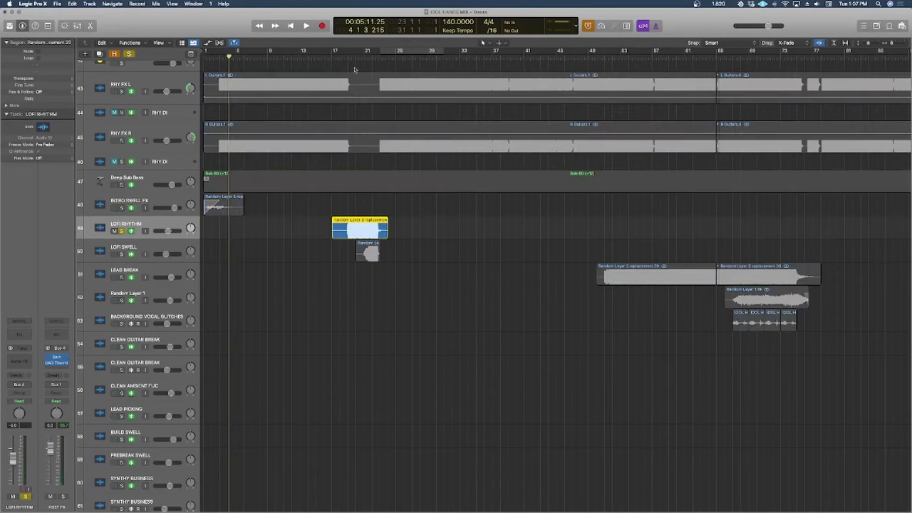
pyautogui.click(354, 57)
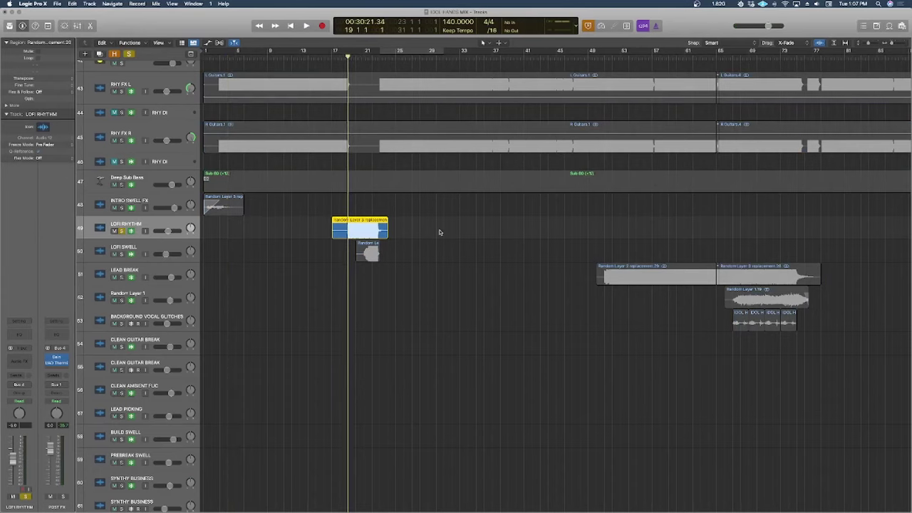
pyautogui.press('super+Right')
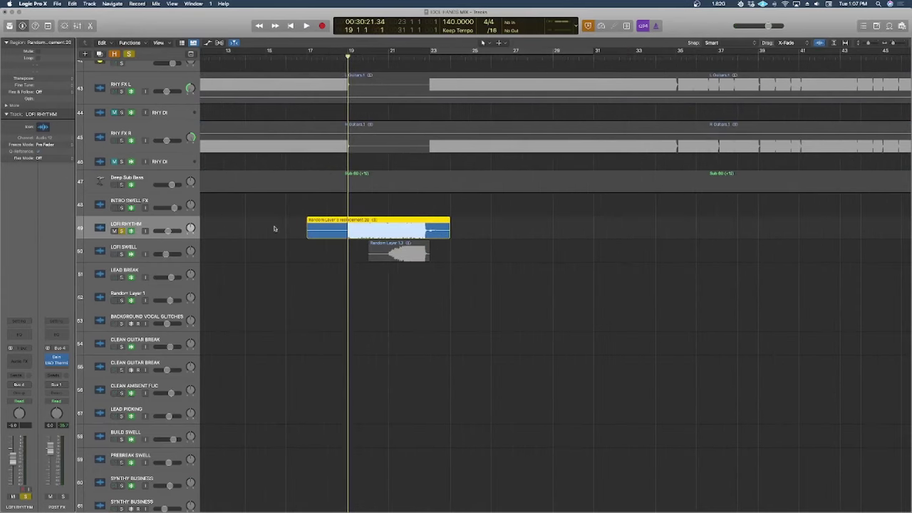
pyautogui.press('space')
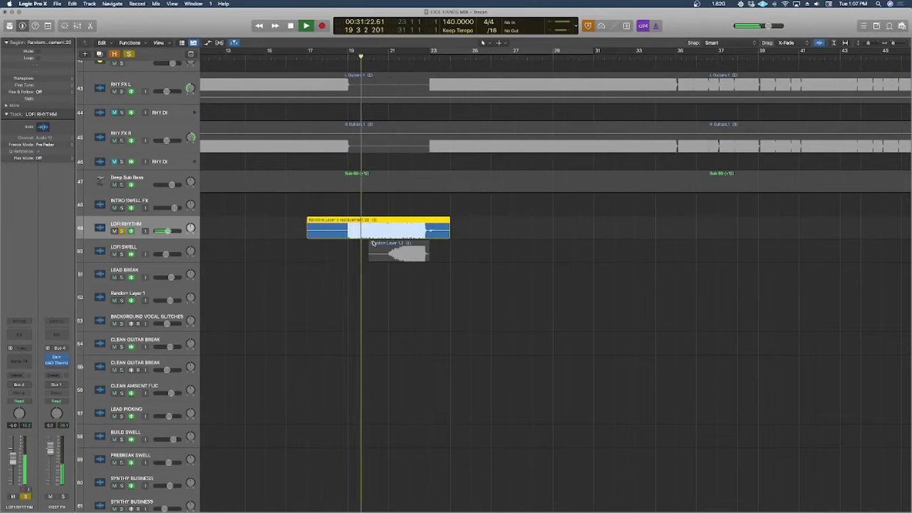
pyautogui.click(122, 253)
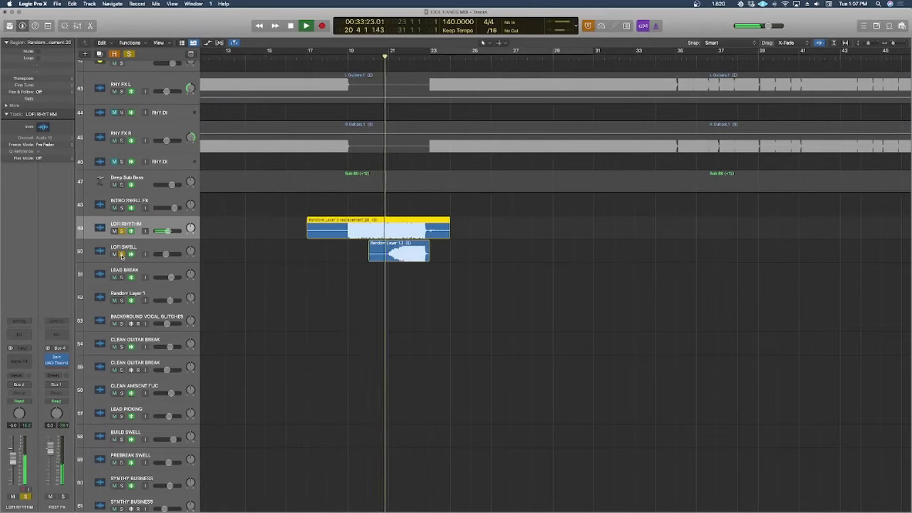
pyautogui.click(121, 232)
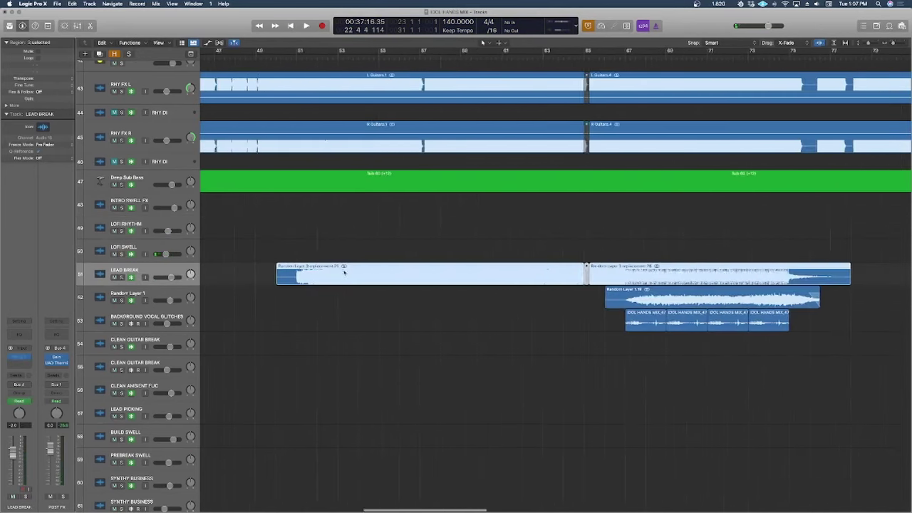
# Step: Solo the LEAD BREAK track and audition its first region from bar 51
pyautogui.hscroll(3, 344, 271)
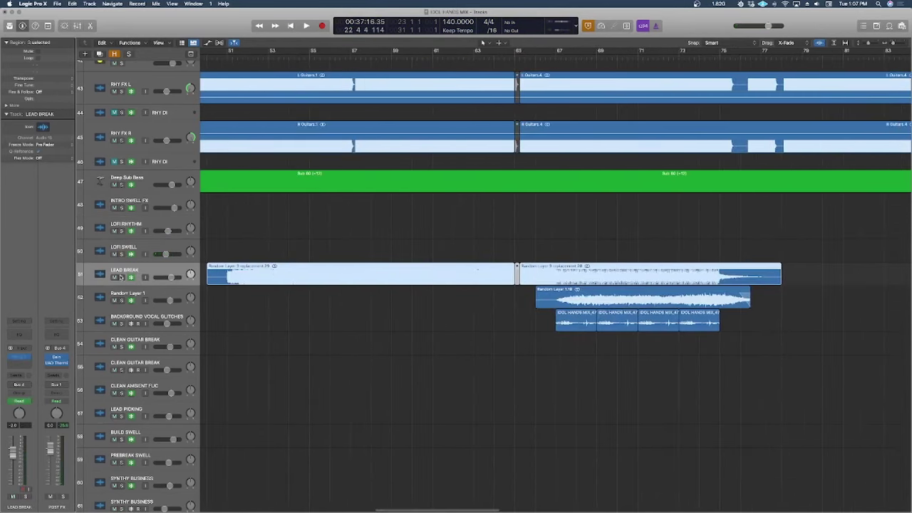
pyautogui.hotkey('ctrl', 's')
pyautogui.hscroll(-5, 271, 265)
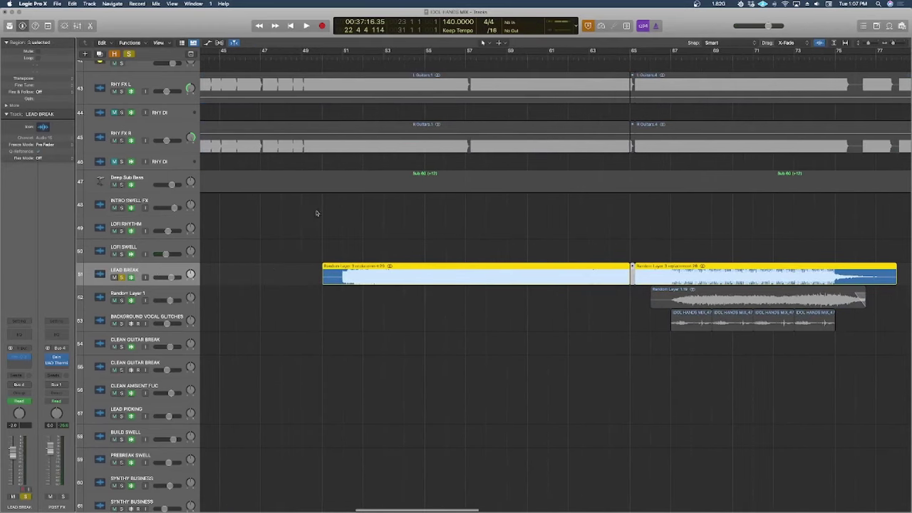
pyautogui.scroll(-5, 385, 150)
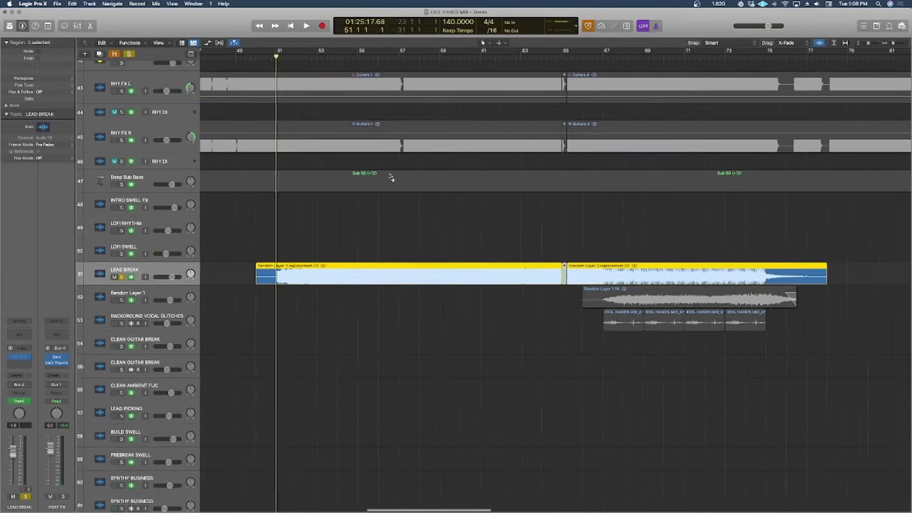
pyautogui.press('space')
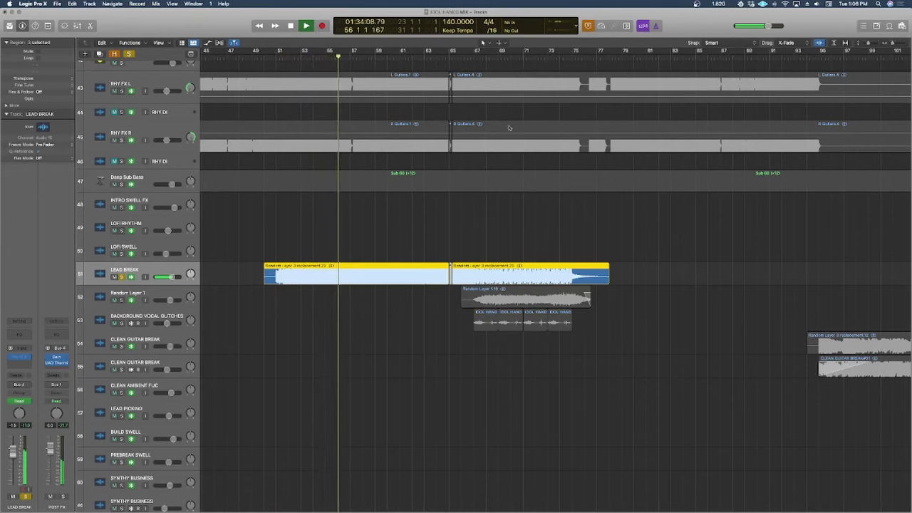
pyautogui.press('space')
# Step: Audition the second LEAD BREAK region from bar 66 and clear the track's solo
pyautogui.click(461, 57)
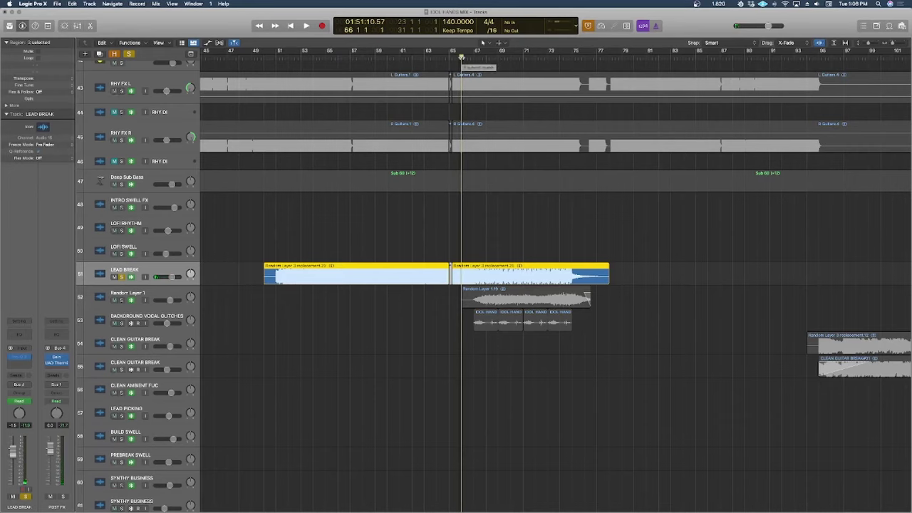
pyautogui.press('space')
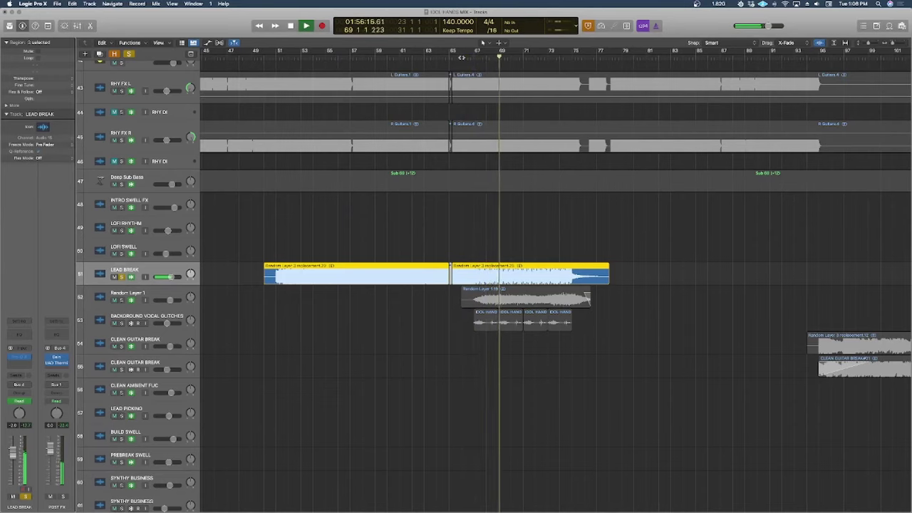
pyautogui.press('space')
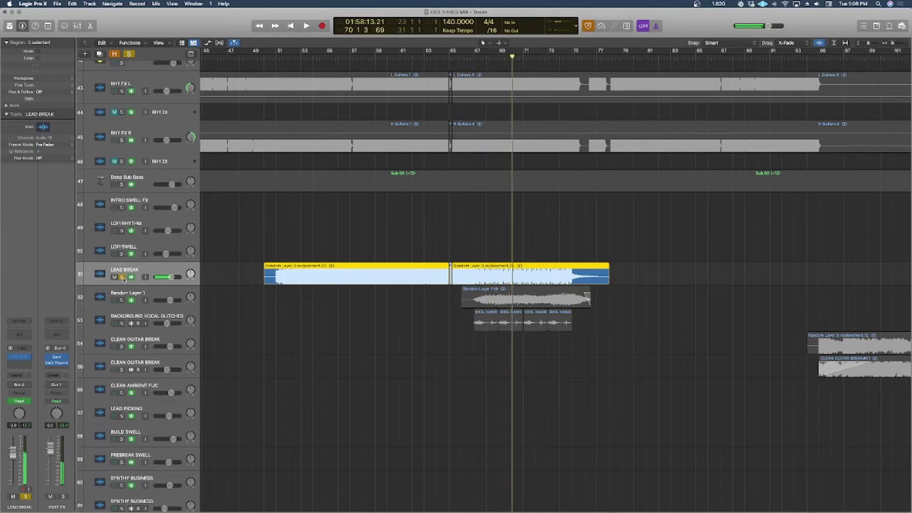
pyautogui.click(123, 277)
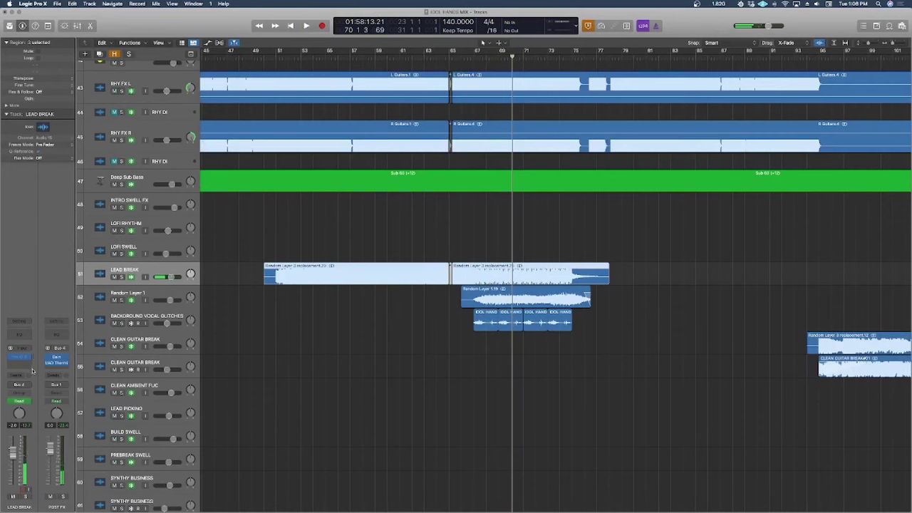
# Step: Solo the Random Layer 1 track and audition it from bar 67
pyautogui.click(122, 300)
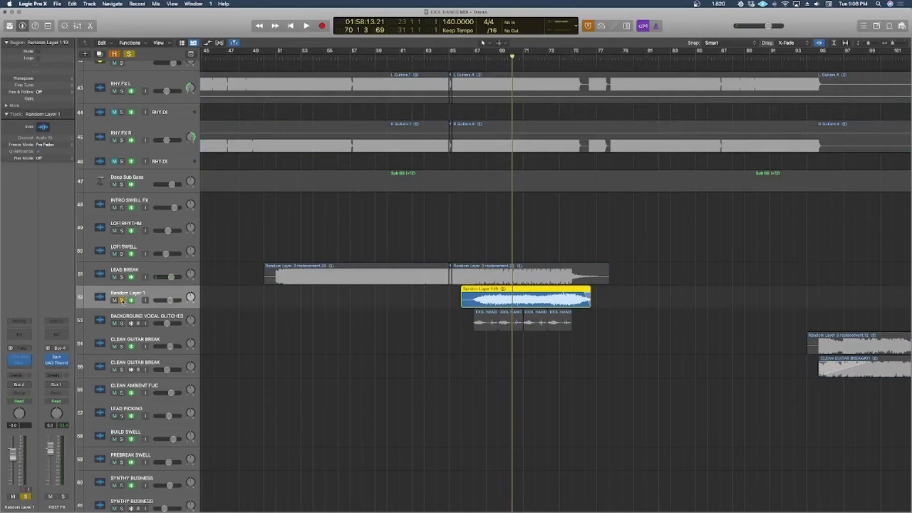
pyautogui.click(474, 57)
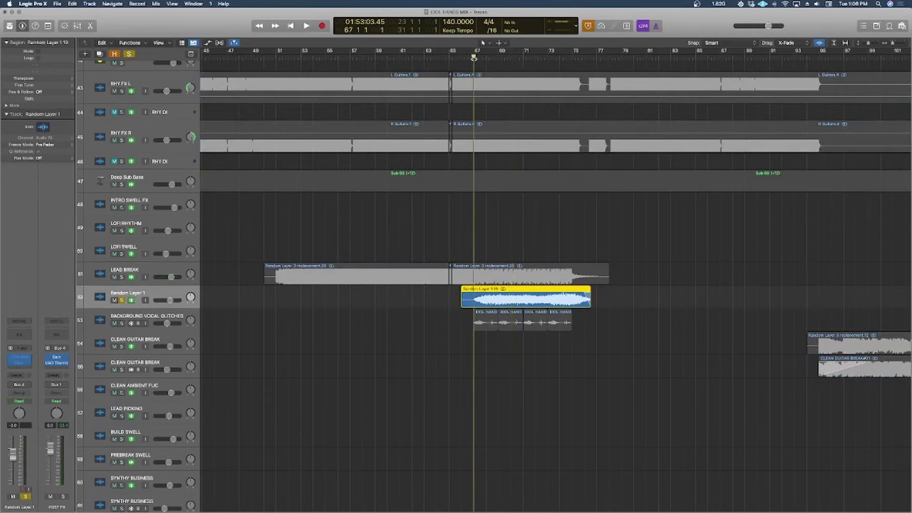
pyautogui.hscroll(10, 332, 308)
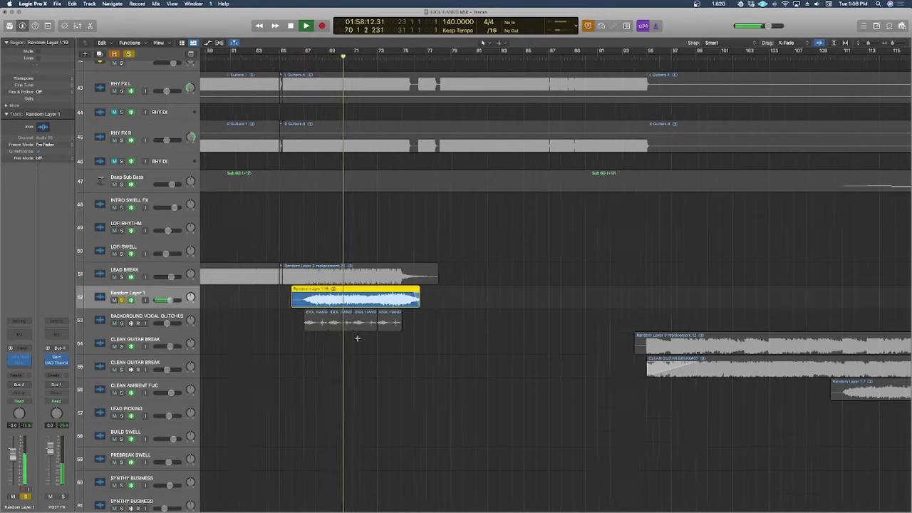
pyautogui.press('z')
pyautogui.press('z')
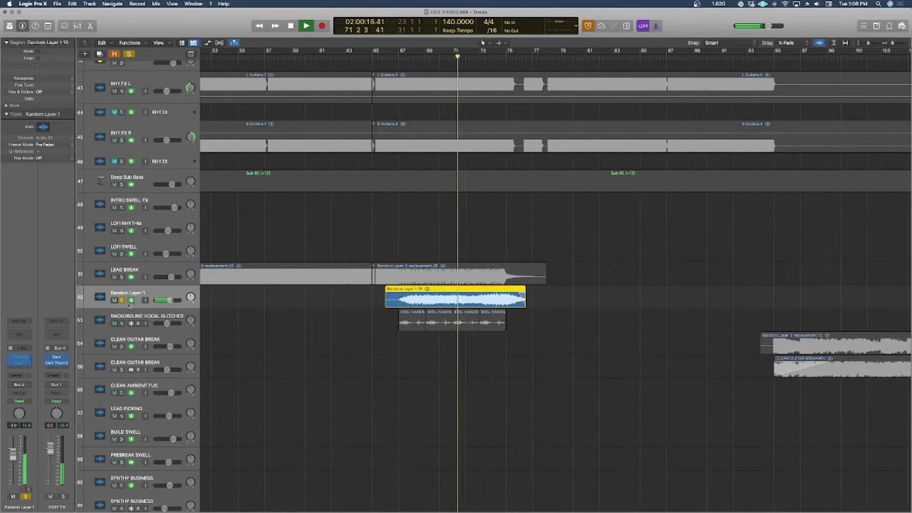
pyautogui.press('space')
# Step: Solo BACKGROUND VOCAL GLITCHES instead of Random Layer 1 and place the playhead at bar 67
pyautogui.click(134, 319)
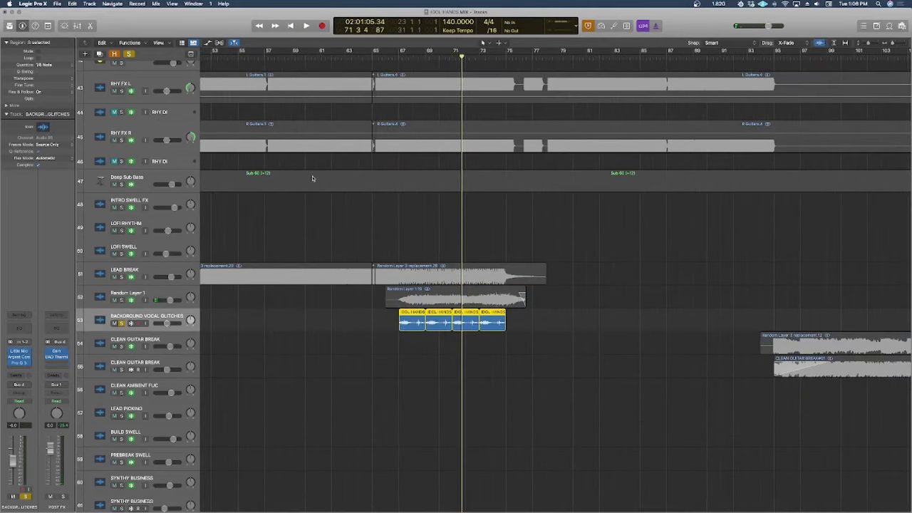
pyautogui.scroll(3, 387, 241)
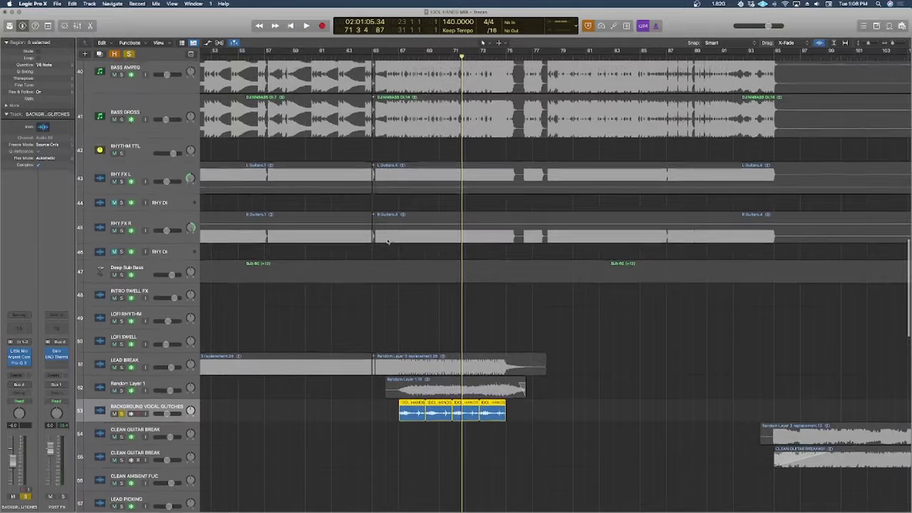
pyautogui.scroll(-5, 387, 240)
pyautogui.scroll(-1, 387, 241)
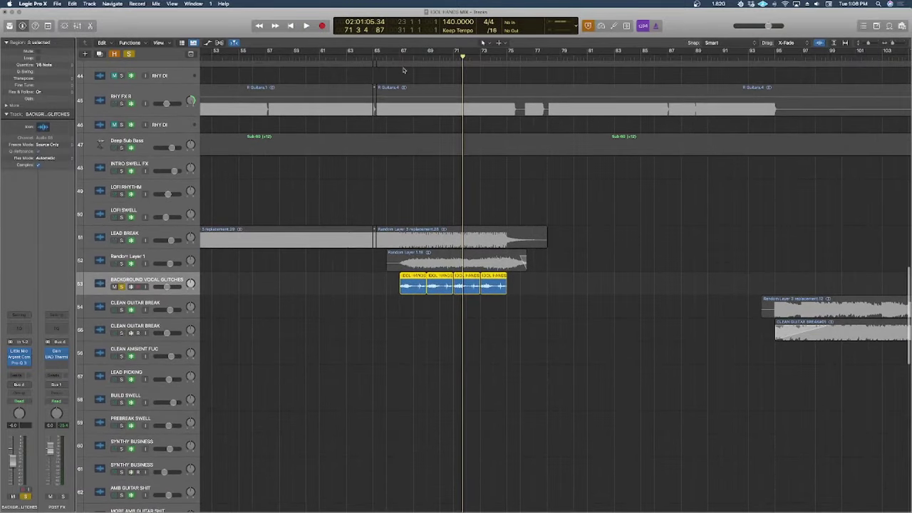
pyautogui.click(401, 54)
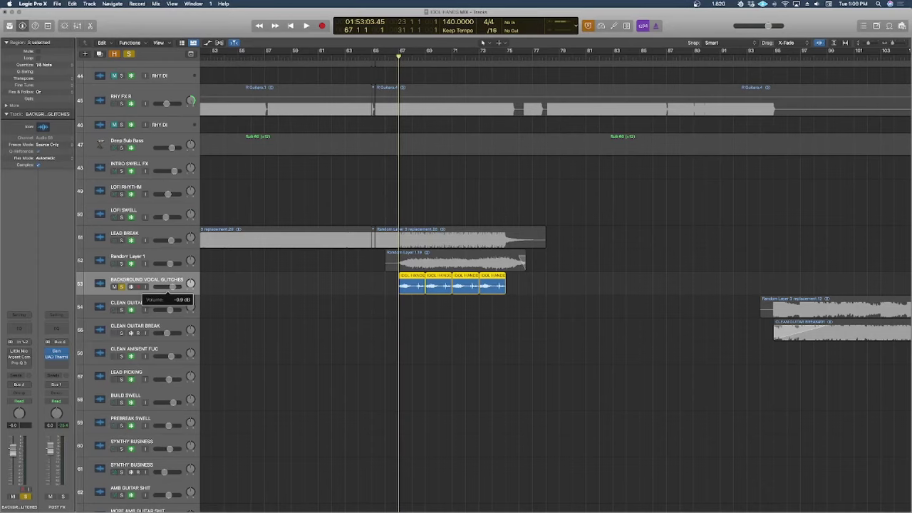
# Step: Set the BACKGROUND VOCAL GLITCHES volume to 0 dB, play it with its plug-ins bypassed, and raise the volume further during playback
pyautogui.moveTo(174, 287); pyautogui.dragTo(187, 311)
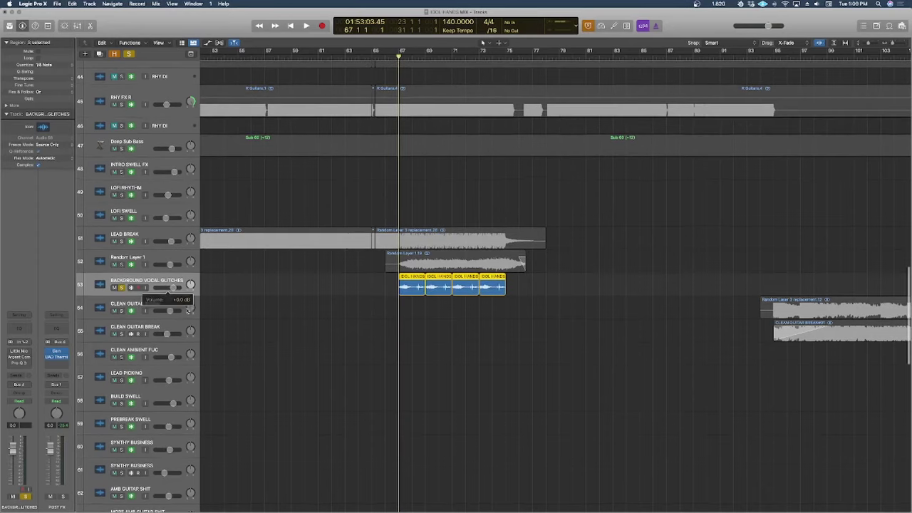
pyautogui.press('space')
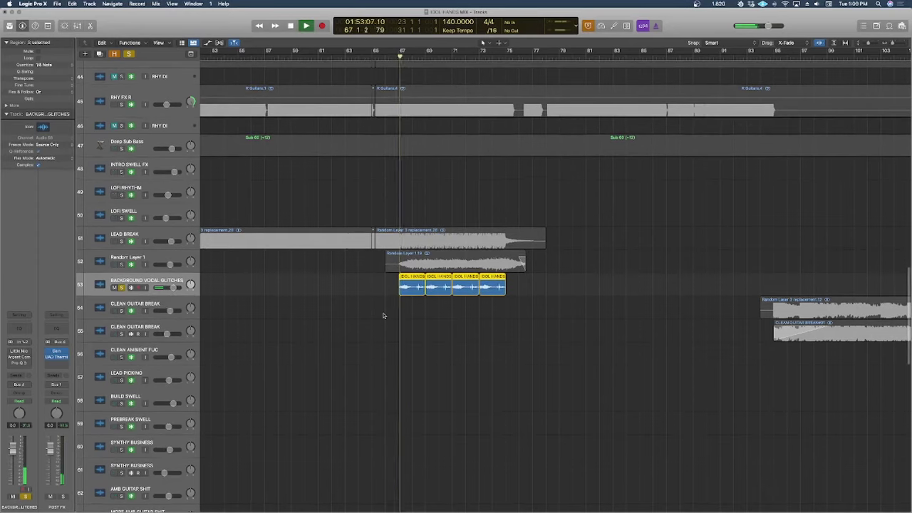
pyautogui.click(175, 287)
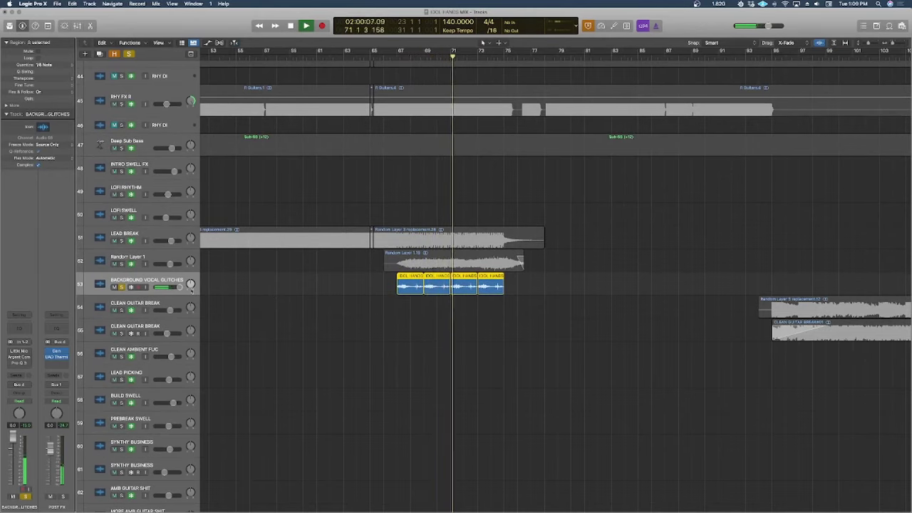
# Step: Re-enable only the first plug-in on BACKGROUND VOCAL GLITCHES and replay the glitches from bar 67
pyautogui.press('space')
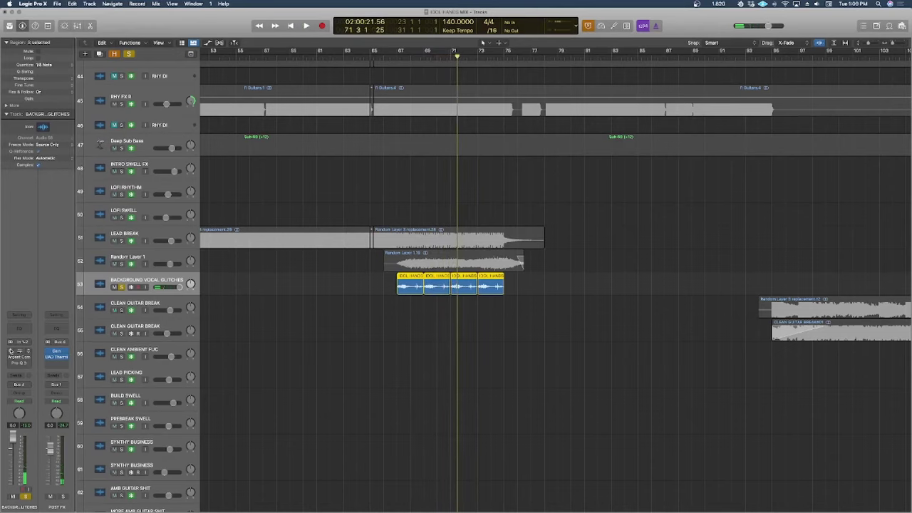
pyautogui.click(397, 57)
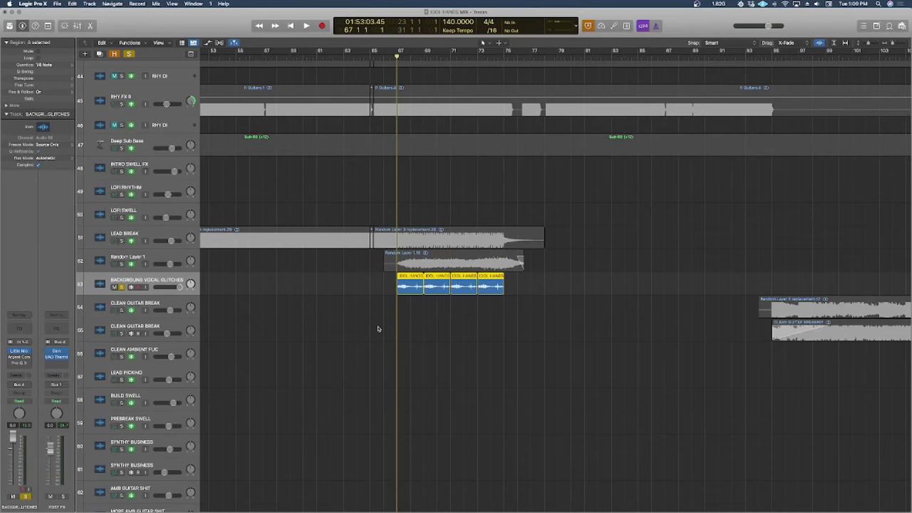
pyautogui.press('space')
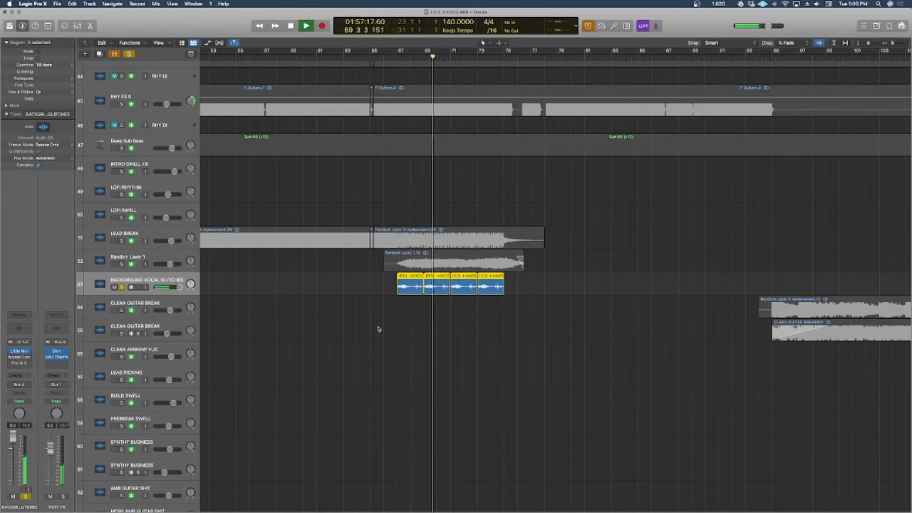
# Step: Enable the Argent Compressor on BACKGROUND VOCAL GLITCHES and audition the glitches from bar 67 with its window open
pyautogui.press('space')
pyautogui.click(395, 57)
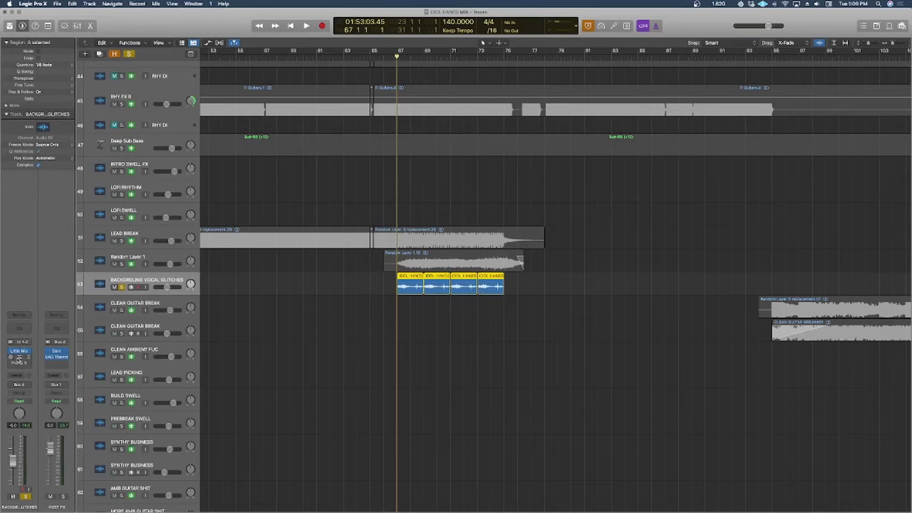
pyautogui.click(20, 357)
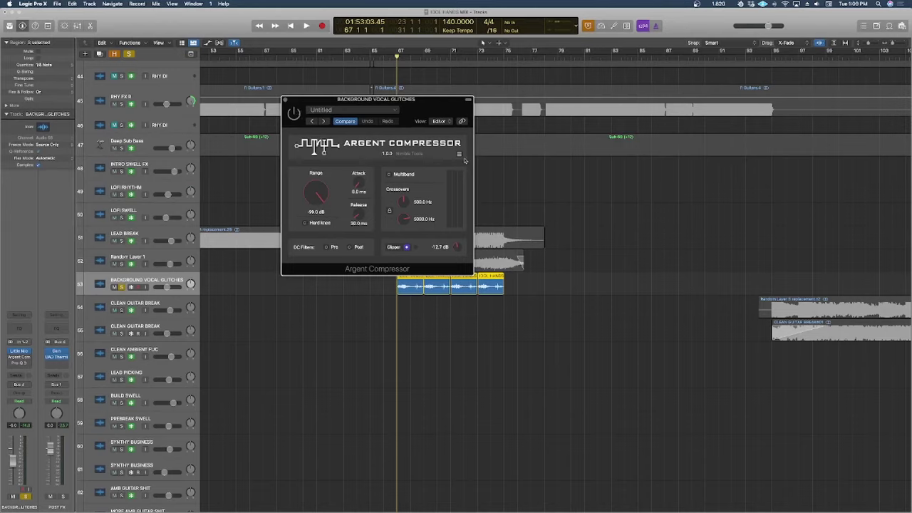
pyautogui.moveTo(423, 117); pyautogui.dragTo(726, 180)
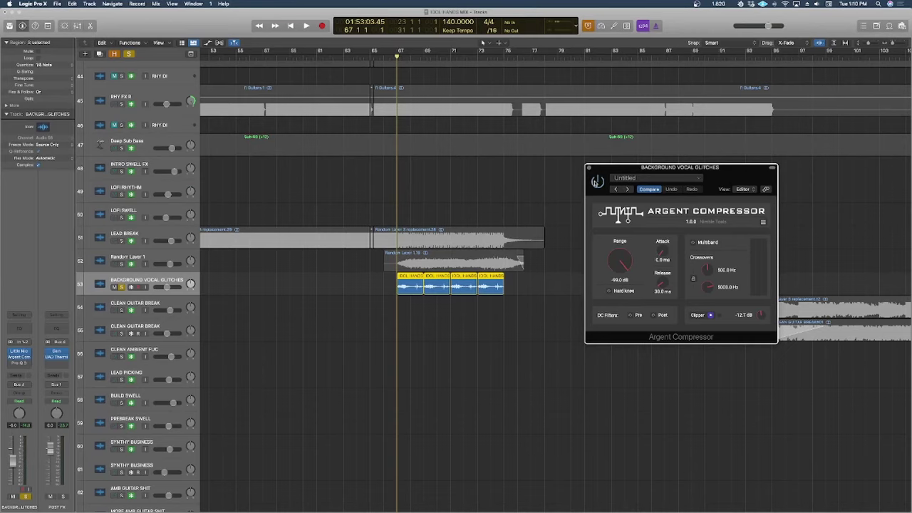
pyautogui.press('space')
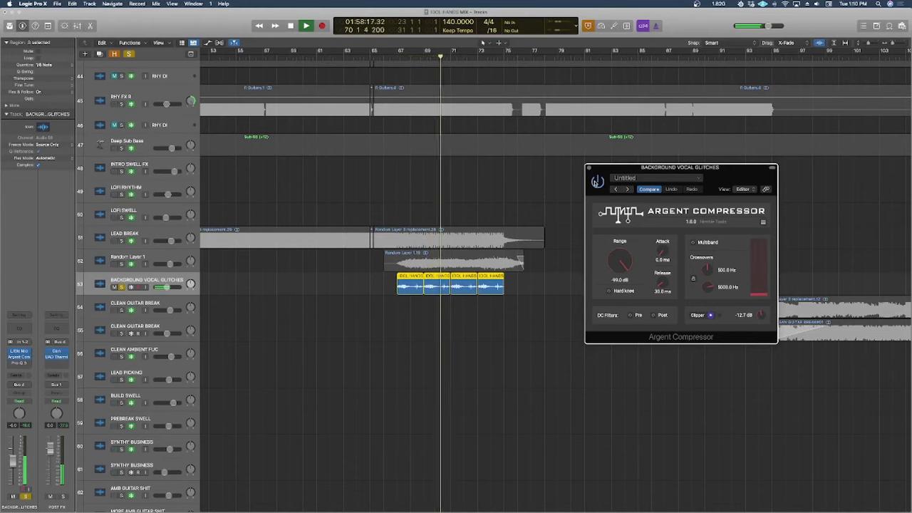
pyautogui.press('space')
pyautogui.click(589, 167)
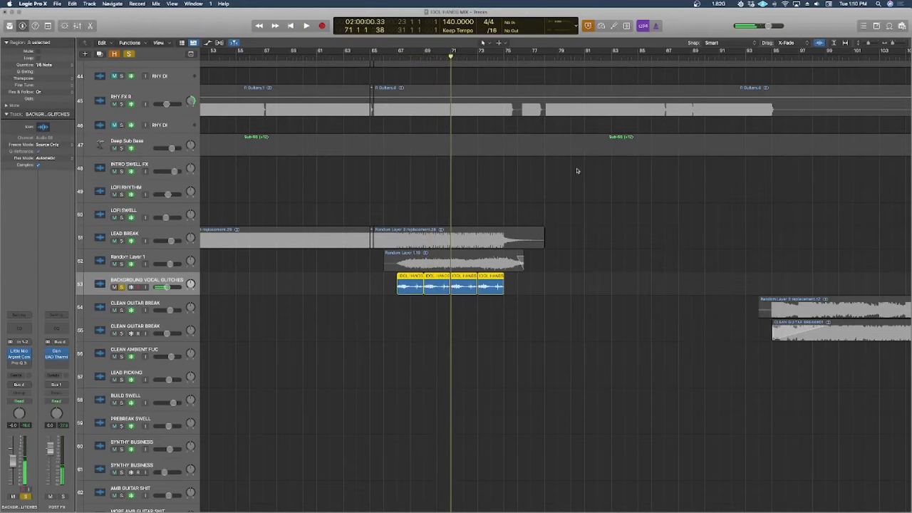
# Step: Enable the Pro-Q 3 on BACKGROUND VOCAL GLITCHES and replay the glitches from bar 68
pyautogui.moveTo(404, 57); pyautogui.dragTo(409, 57)
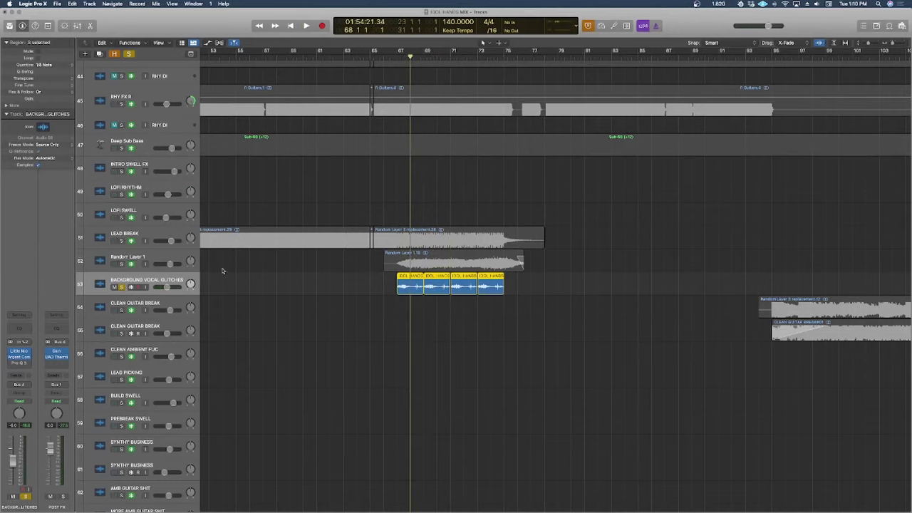
pyautogui.click(11, 363)
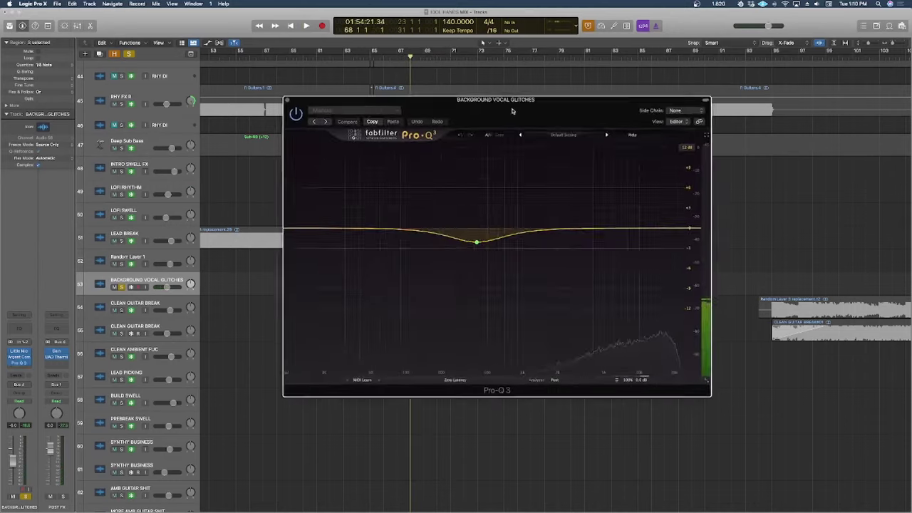
pyautogui.moveTo(514, 104); pyautogui.dragTo(674, 118)
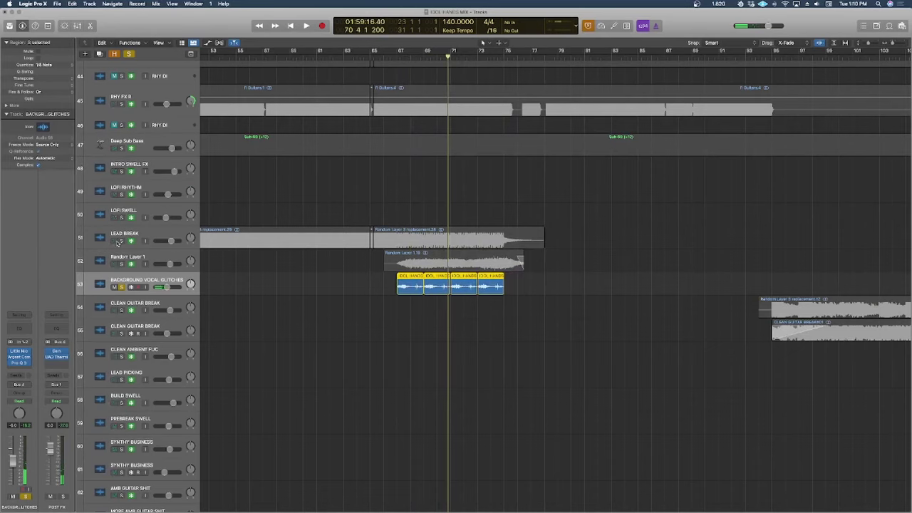
# Step: Solo LEAD BREAK together with BACKGROUND VOCAL GLITCHES, audition them as a pair, and clear all solos
pyautogui.click(121, 241)
pyautogui.click(121, 241)
pyautogui.click(121, 241)
pyautogui.press('space')
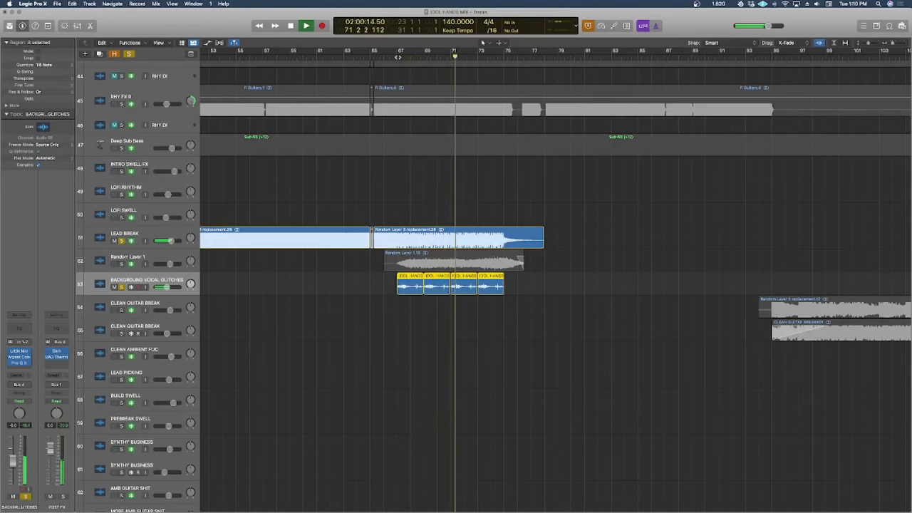
pyautogui.click(129, 54)
# Step: Solo the first CLEAN GUITAR BREAK track (track 54) and audition its region
pyautogui.scroll(-1, 418, 298)
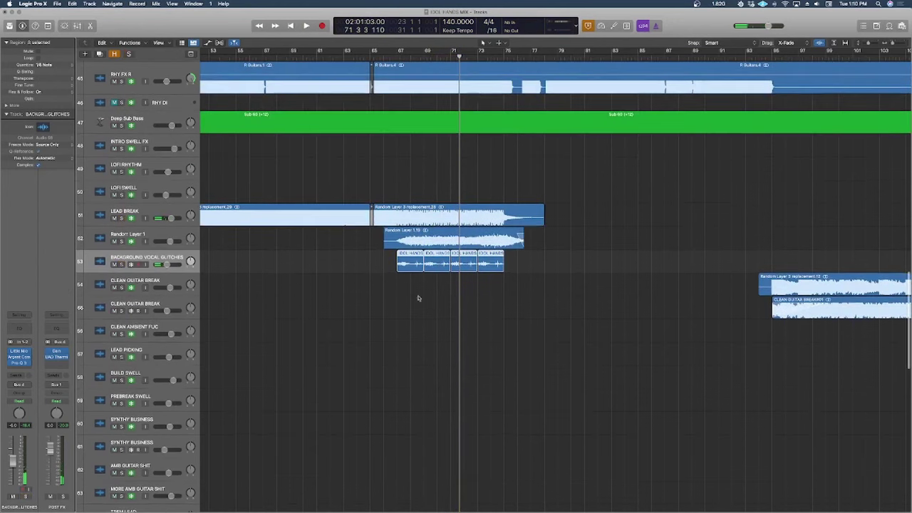
pyautogui.hscroll(3, 381, 305)
pyautogui.click(364, 280)
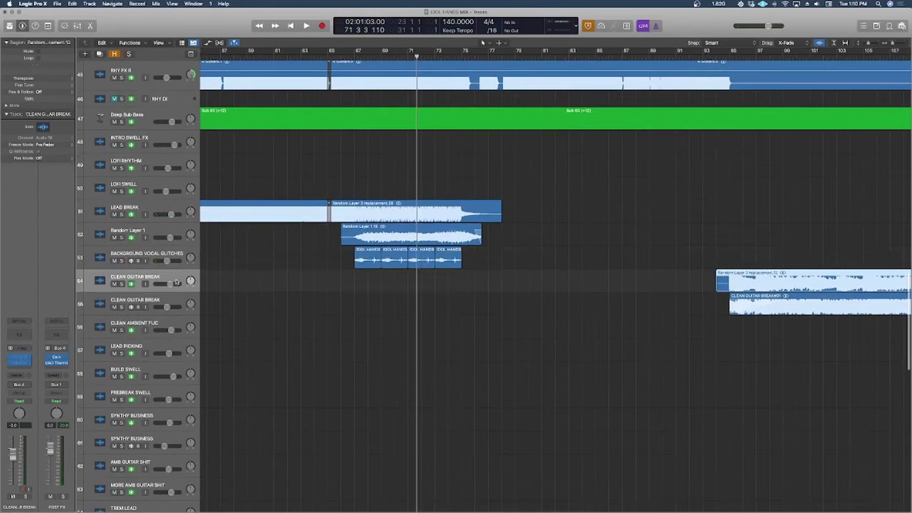
pyautogui.hscroll(4, 364, 280)
pyautogui.hscroll(3, 364, 280)
pyautogui.hscroll(1, 361, 281)
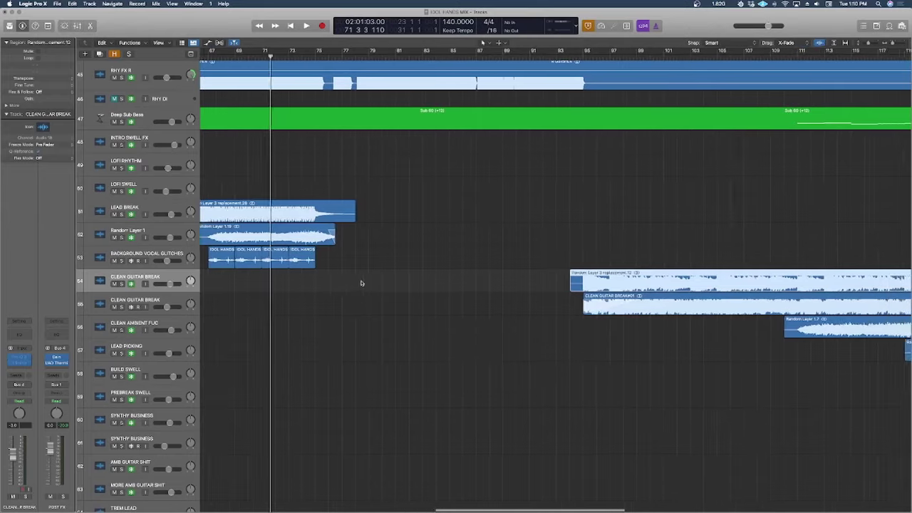
pyautogui.hscroll(-2, 358, 283)
pyautogui.hscroll(-2, 357, 284)
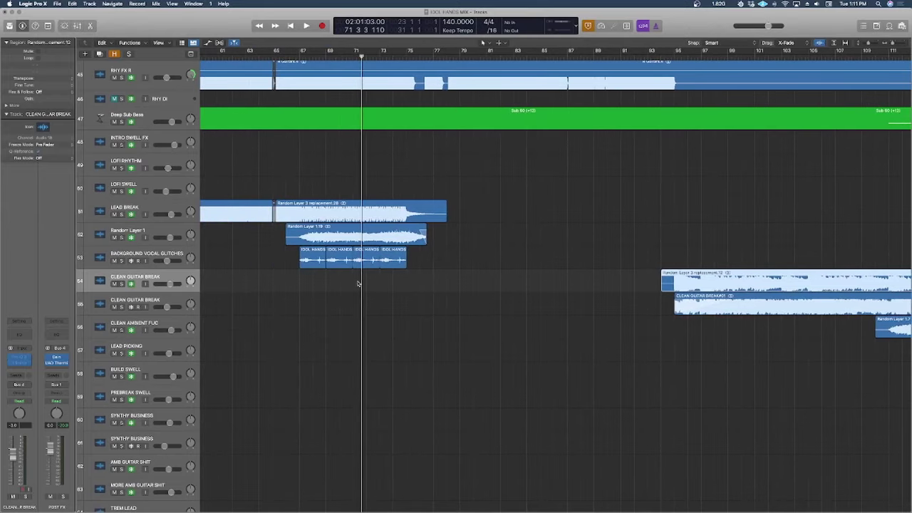
pyautogui.hscroll(10, 357, 284)
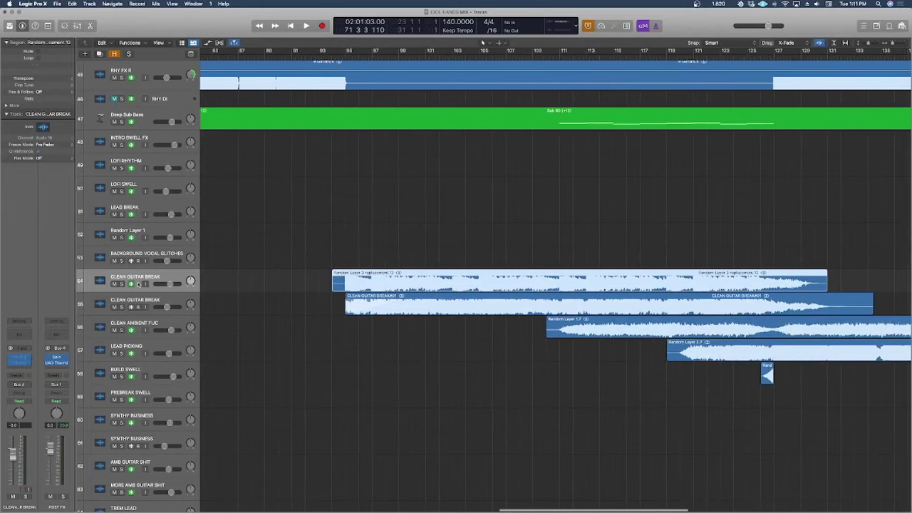
pyautogui.click(121, 284)
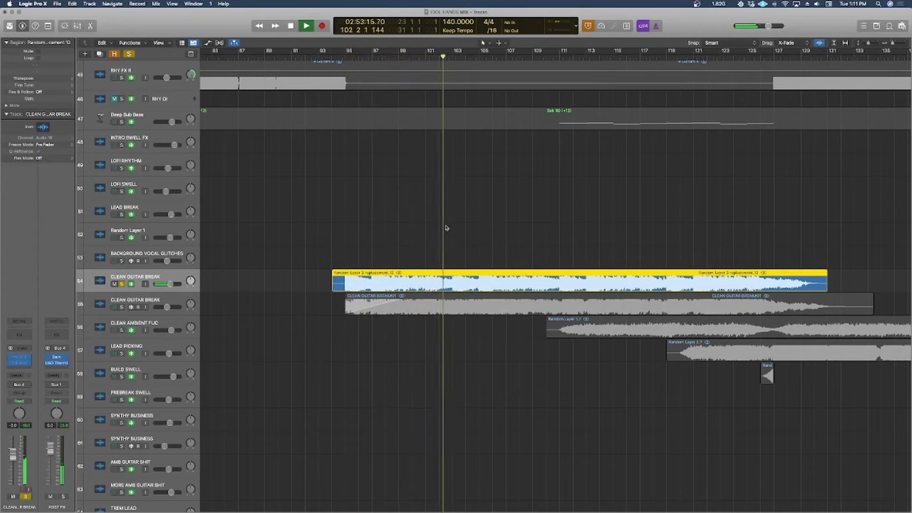
pyautogui.press('space')
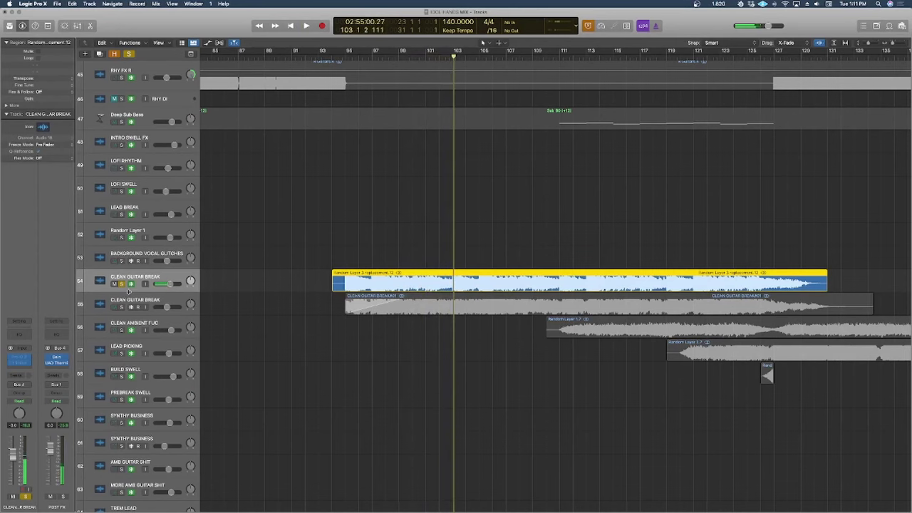
# Step: Solo the second CLEAN GUITAR BREAK track (track 55) instead, audition it from bar 95, and clear the solo
pyautogui.press('super+a')
pyautogui.click(125, 307)
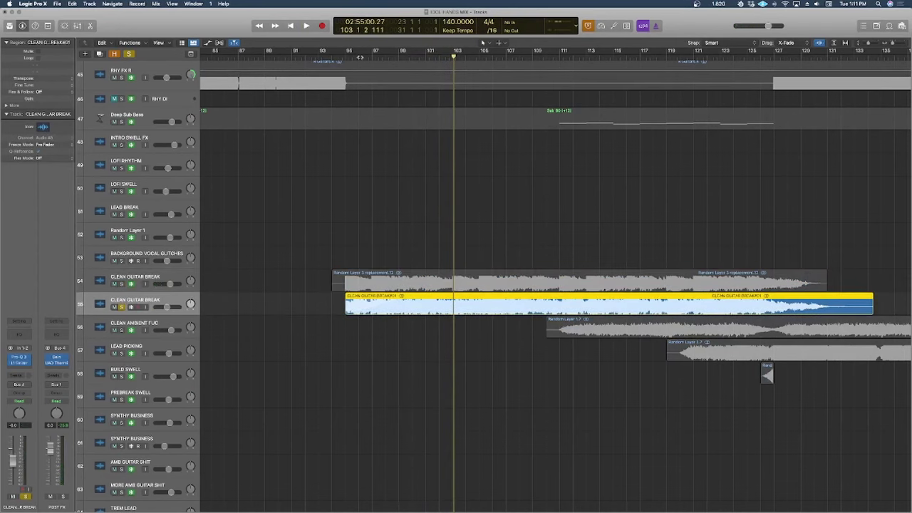
pyautogui.hscroll(5, 485, 305)
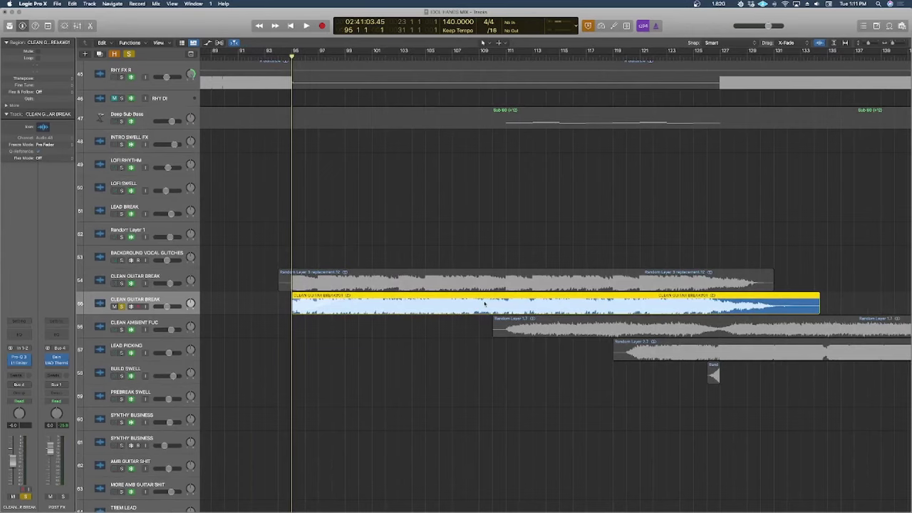
pyautogui.press('space')
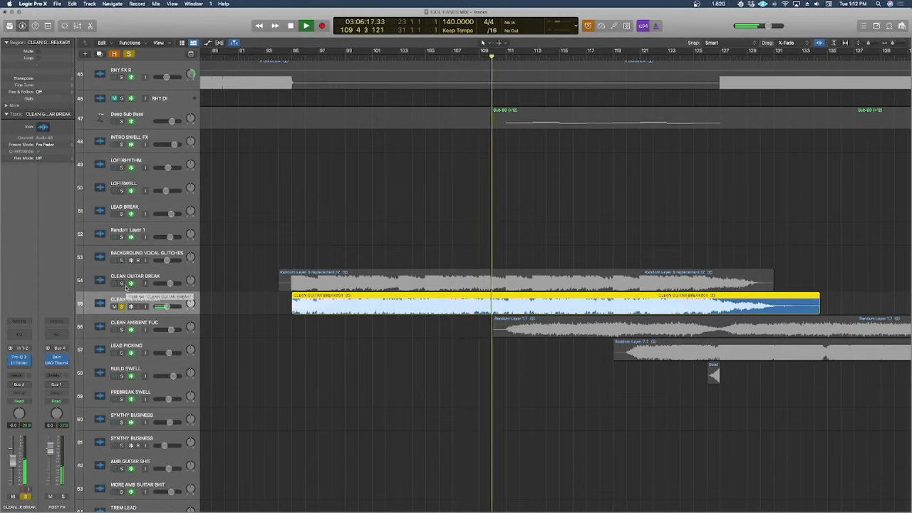
pyautogui.press('space')
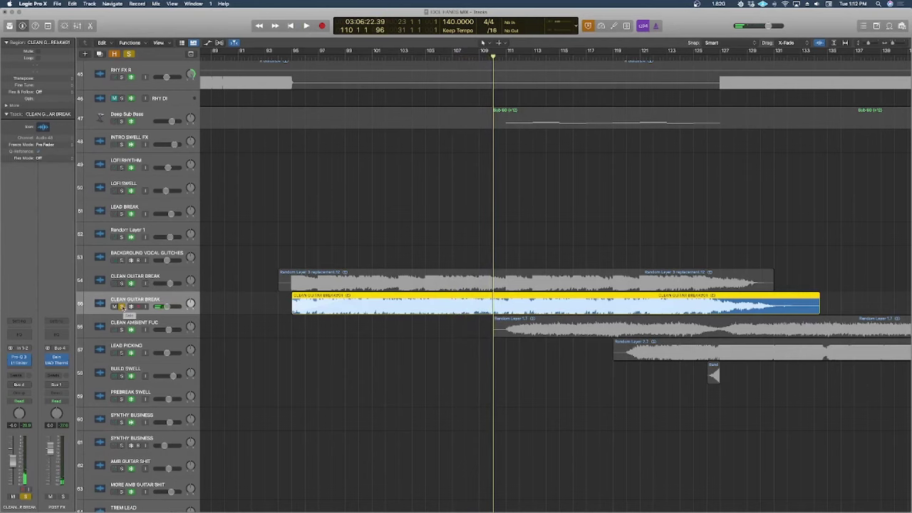
pyautogui.press('super+a')
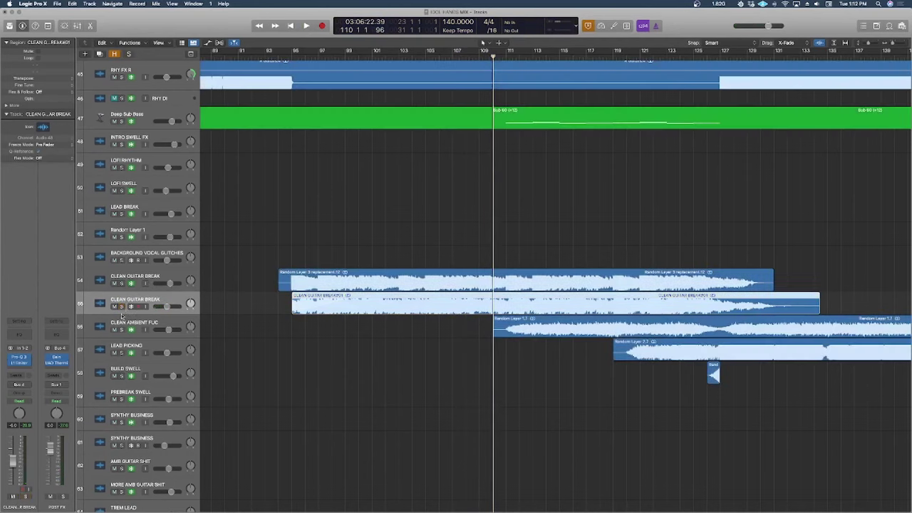
# Step: Solo the CLEAN AMBIENT FUC track and place the playhead at bar 111
pyautogui.press('Down')
pyautogui.hscroll(10, 603, 242)
pyautogui.hscroll(-2, 605, 243)
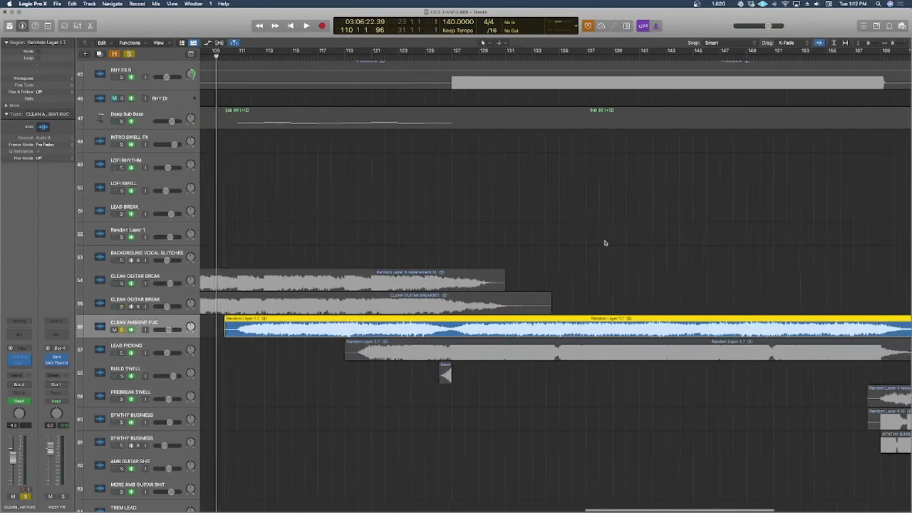
pyautogui.click(292, 56)
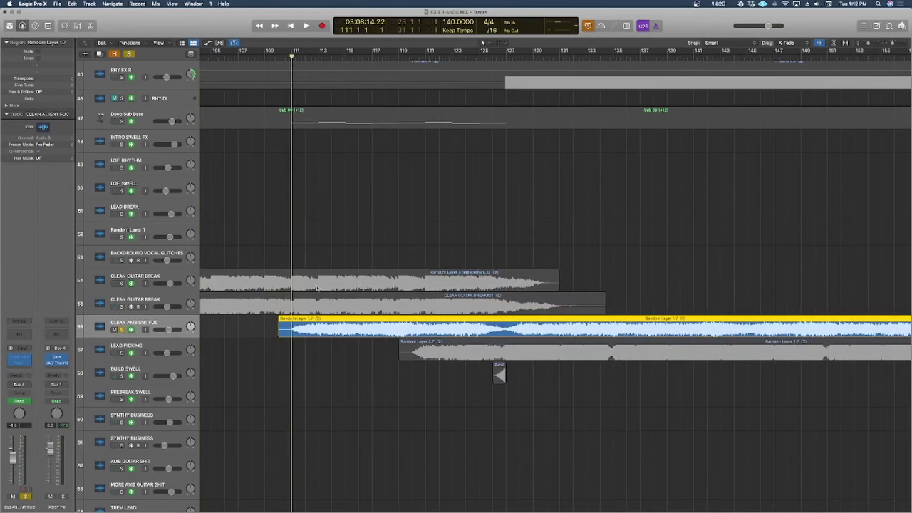
pyautogui.hscroll(5, 292, 332)
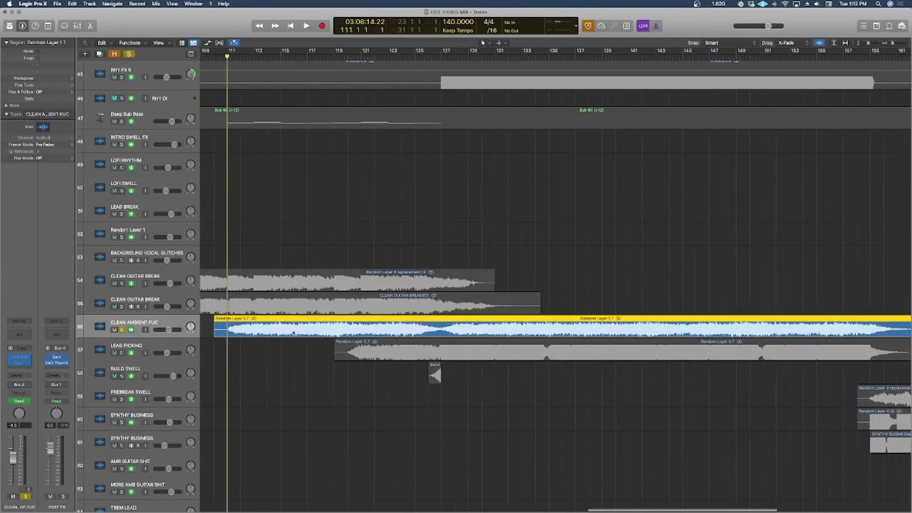
pyautogui.hscroll(-3, 214, 270)
pyautogui.click(154, 235)
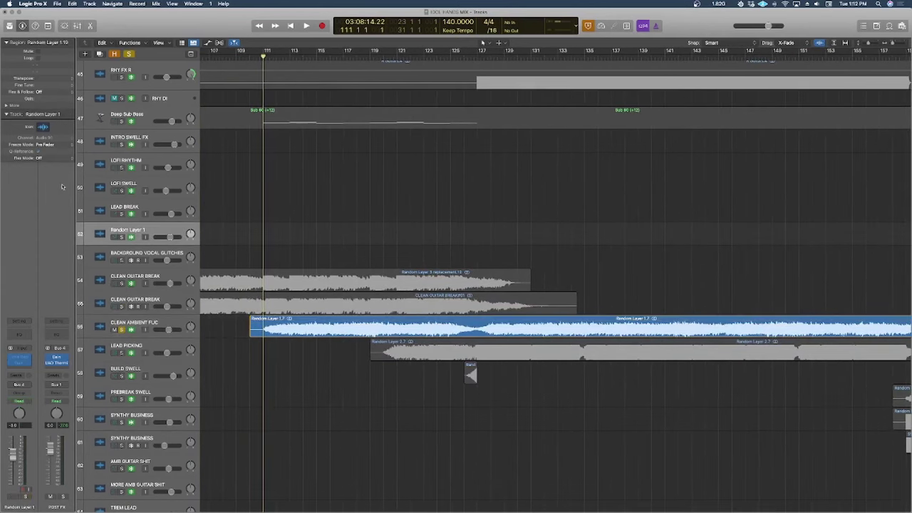
pyautogui.click(158, 322)
# Step: Audition the soloed CLEAN AMBIENT FUC layer from bar 111
pyautogui.hscroll(-10, 320, 152)
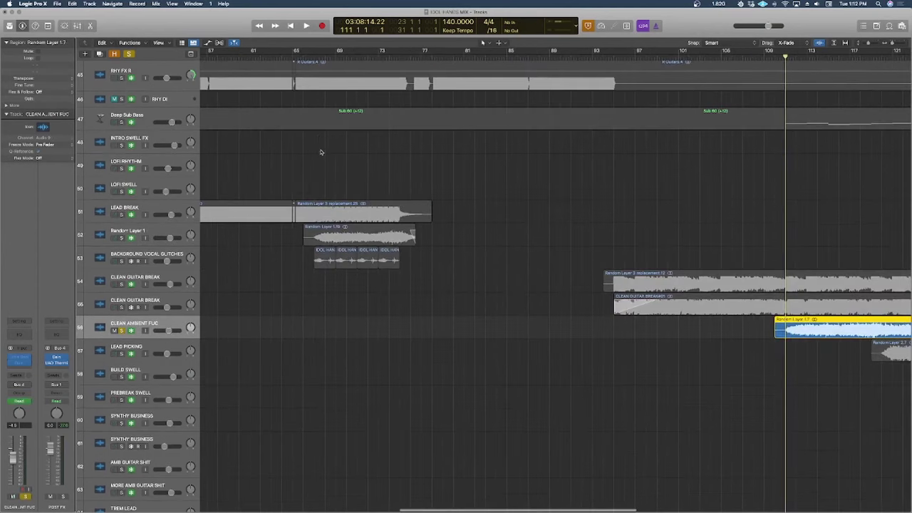
pyautogui.press('super+Right')
pyautogui.press('space')
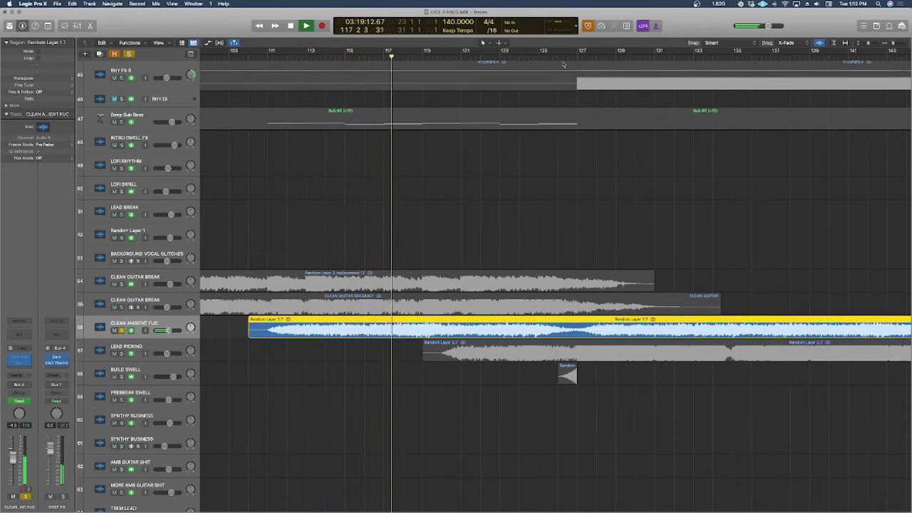
pyautogui.press('space')
# Step: Audition the rest of the CLEAN AMBIENT FUC layer from bar 134
pyautogui.hscroll(5, 608, 91)
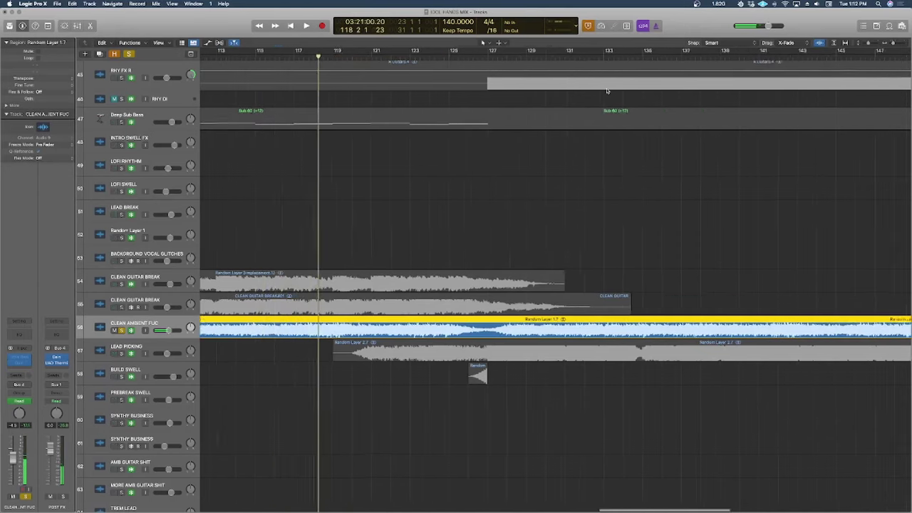
pyautogui.click(528, 54)
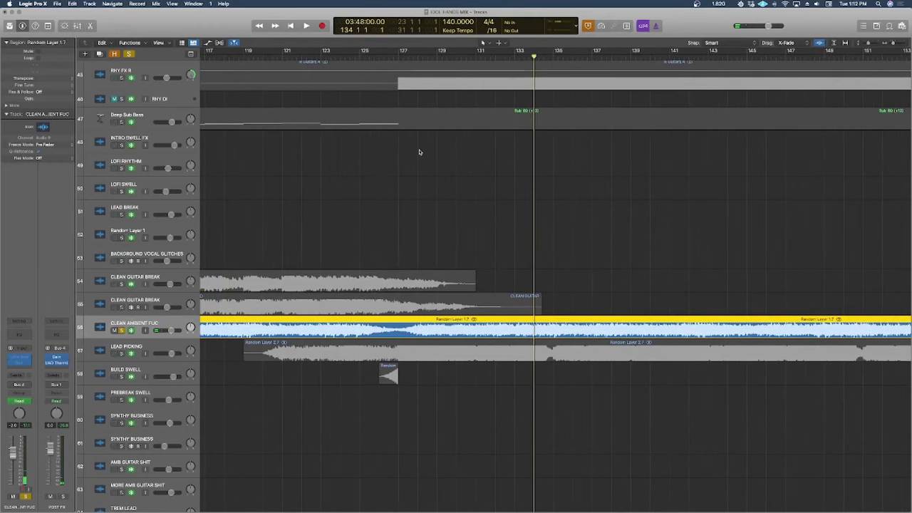
pyautogui.press('space')
pyautogui.press('super+Left')
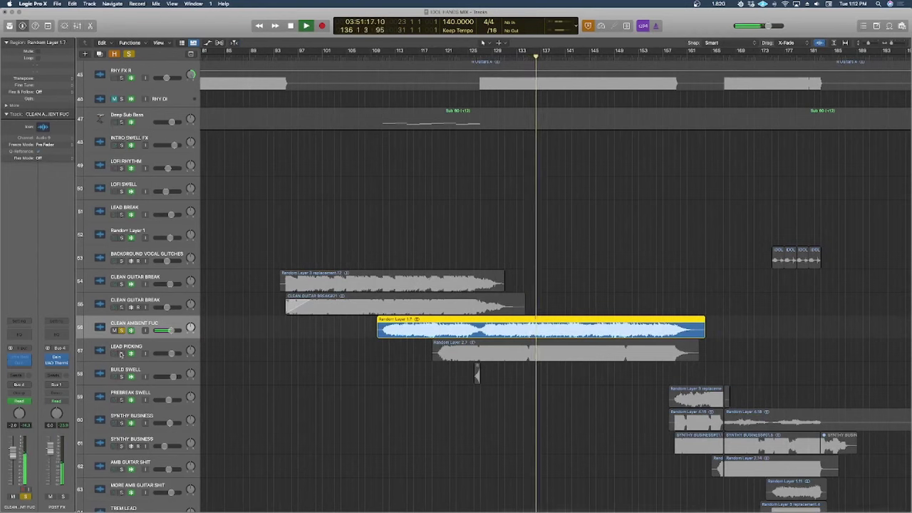
pyautogui.press('space')
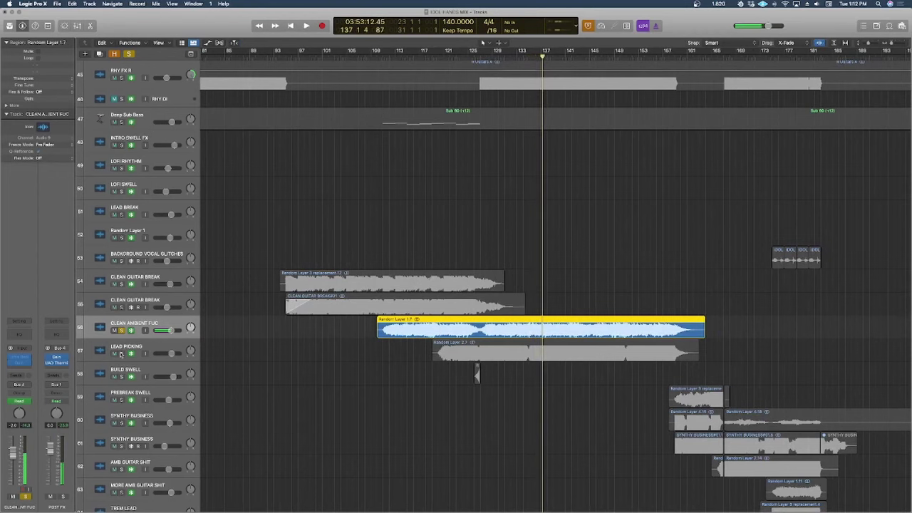
# Step: Solo the LEAD PICKING track instead and place the playhead at bar 127
pyautogui.click(121, 354)
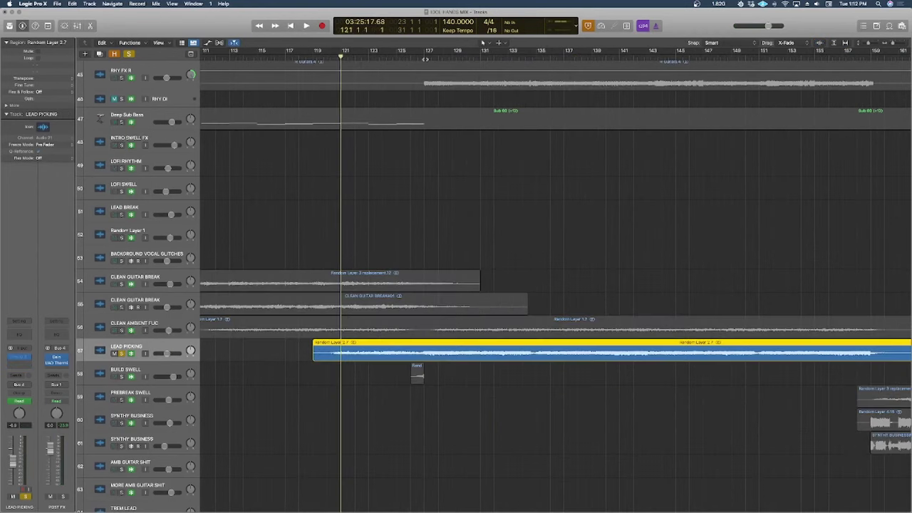
pyautogui.click(425, 58)
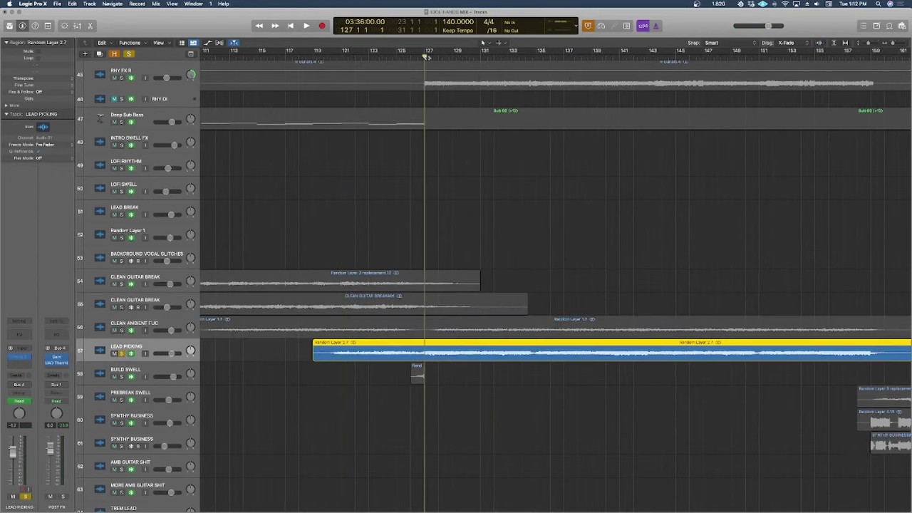
pyautogui.hscroll(5, 452, 161)
pyautogui.scroll(-3, 452, 161)
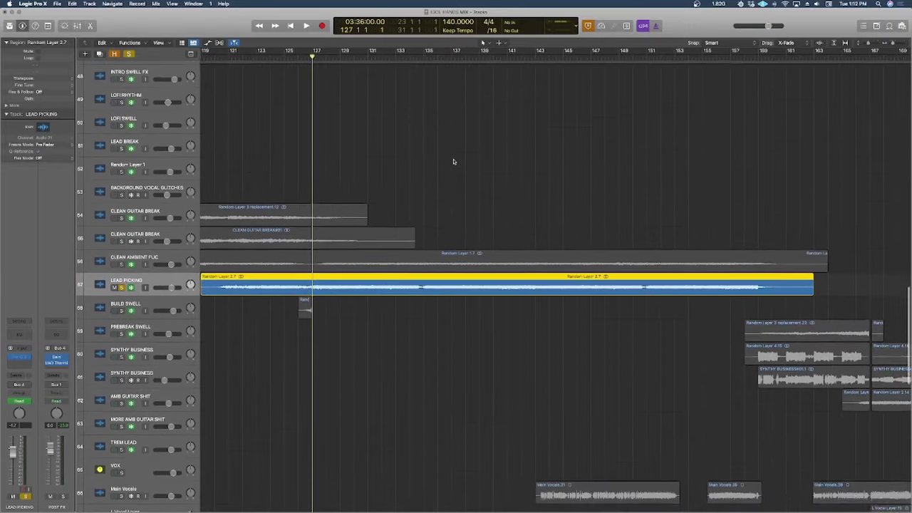
pyautogui.hscroll(-15, 453, 162)
pyautogui.hscroll(11, 453, 162)
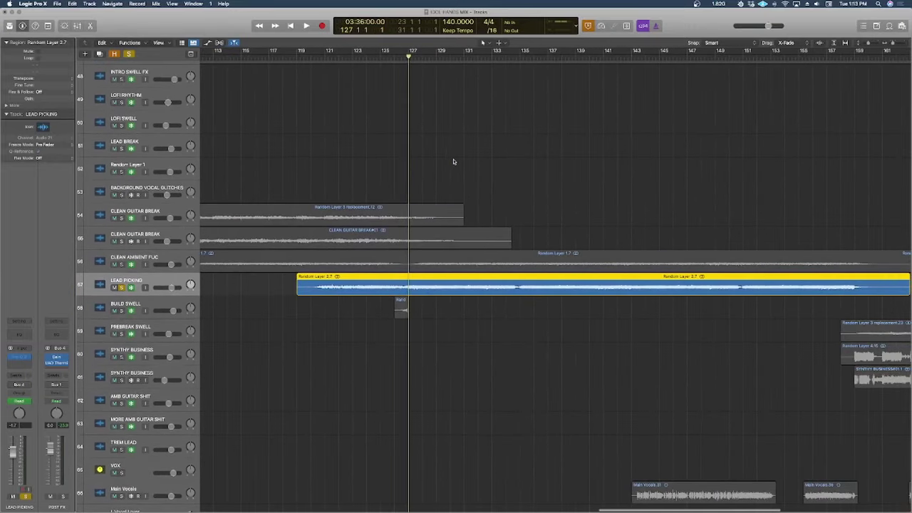
# Step: Audition the soloed LEAD PICKING layer from bar 127
pyautogui.press('space')
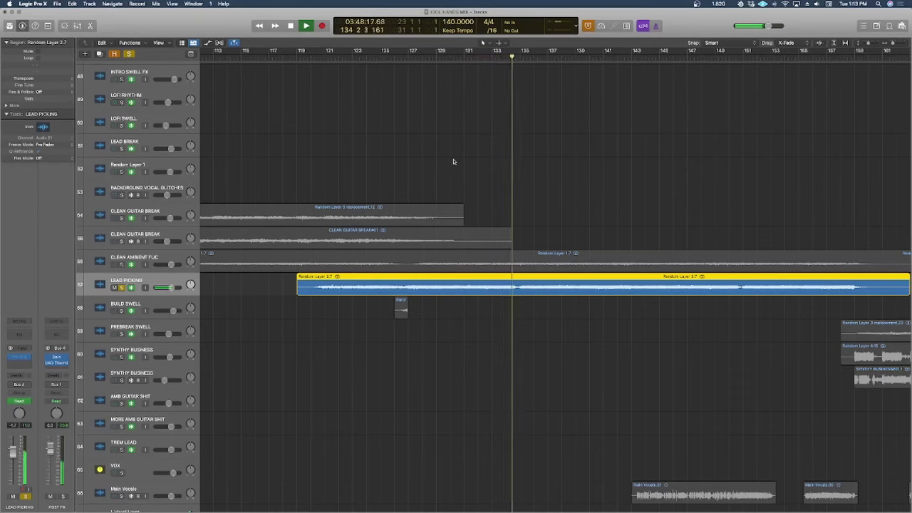
pyautogui.press('space')
# Step: Switch the solo to the BUILD SWELL track and audition its short swell from bar 126
pyautogui.press('Down')
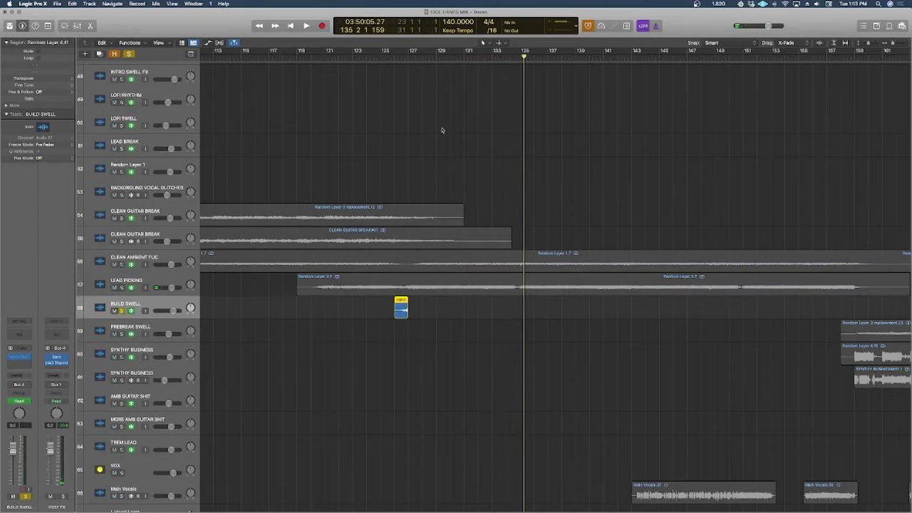
pyautogui.click(393, 57)
pyautogui.press('super+Right')
pyautogui.press('super+Right')
pyautogui.press('super+Right')
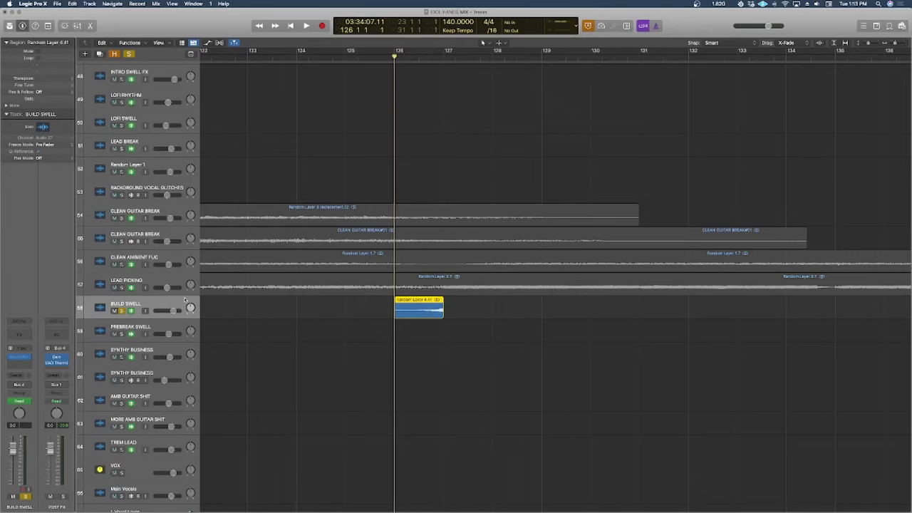
pyautogui.press('space')
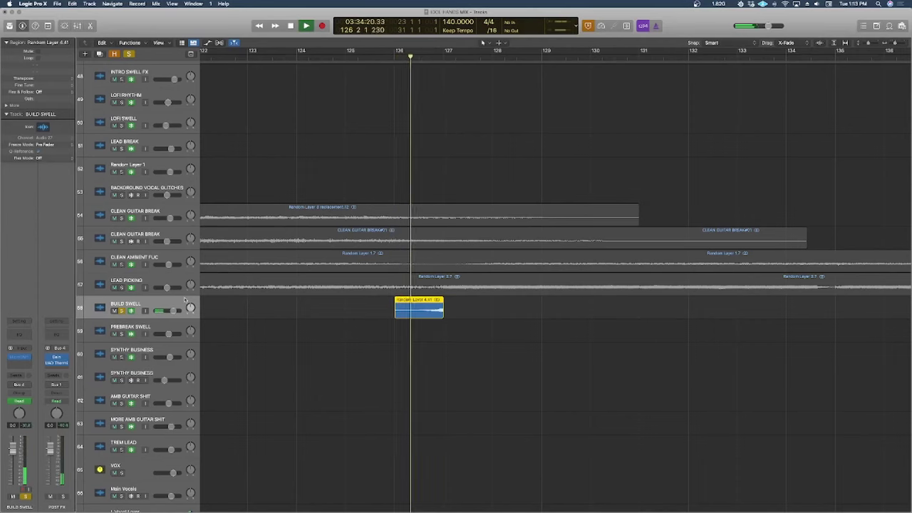
pyautogui.press('space')
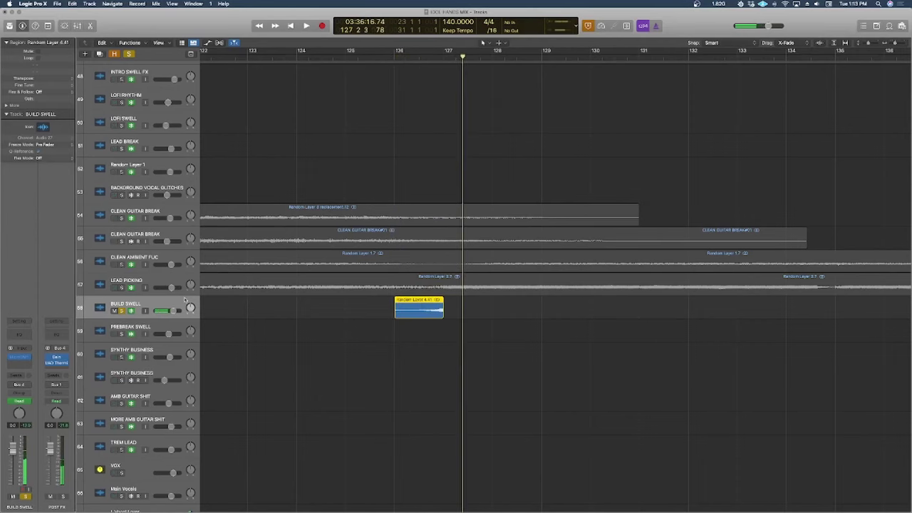
# Step: Solo the PREBREAK SWELL track instead and place the playhead inside its region at bar 159, beat 3
pyautogui.hscroll(2, 337, 336)
pyautogui.scroll(-3, 321, 335)
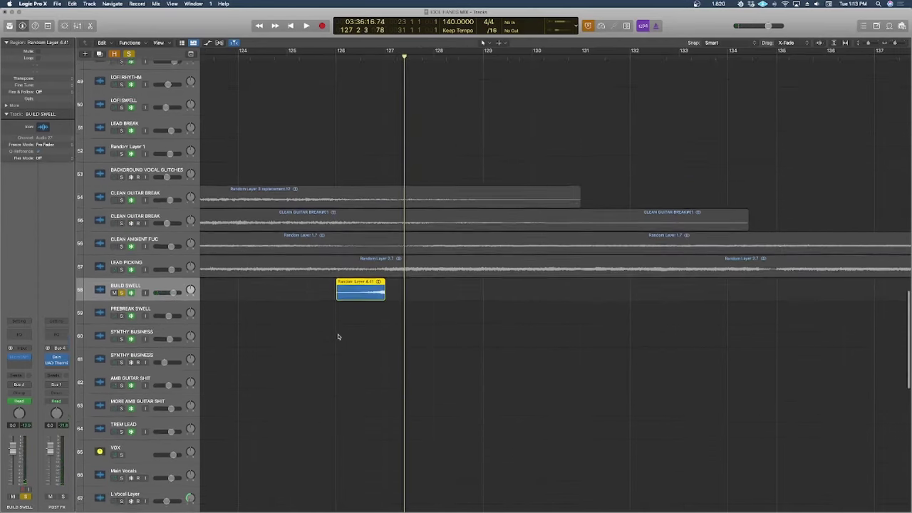
pyautogui.click(122, 242)
pyautogui.hscroll(10, 318, 275)
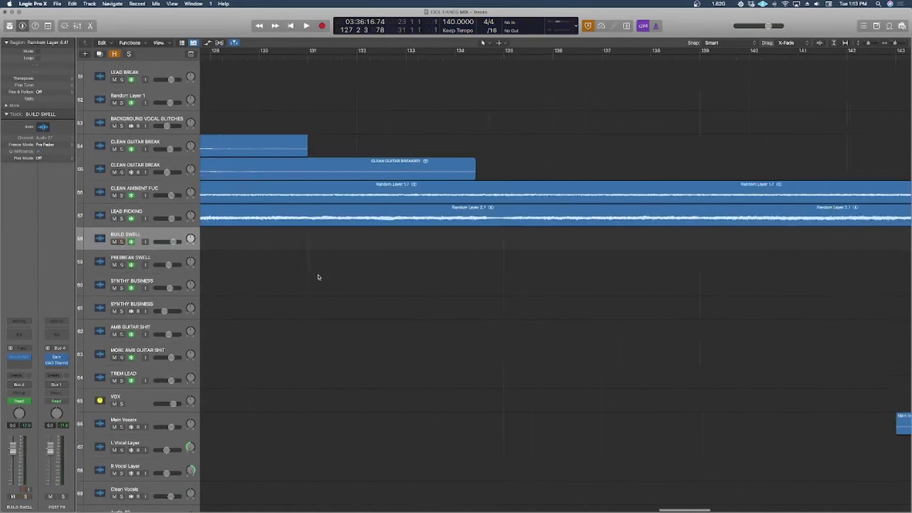
pyautogui.hscroll(5, 462, 281)
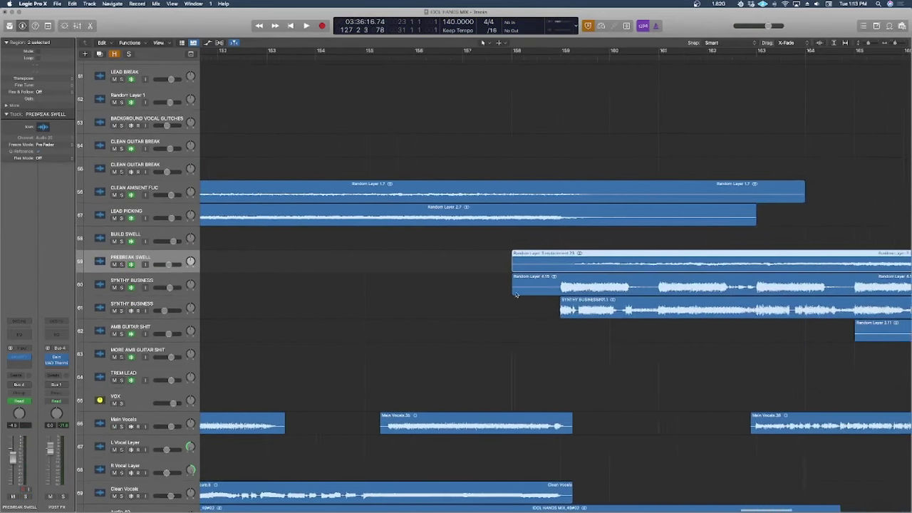
pyautogui.click(121, 264)
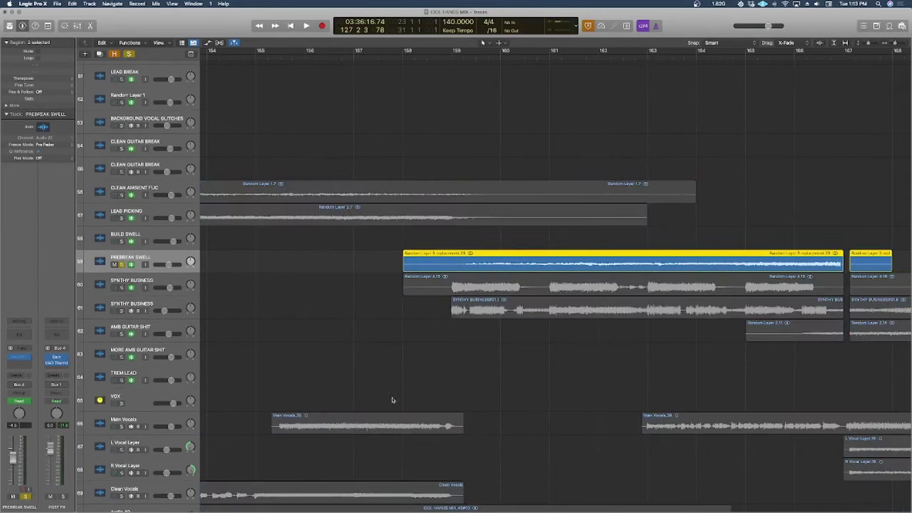
pyautogui.hscroll(3, 456, 285)
pyautogui.press('super+Left')
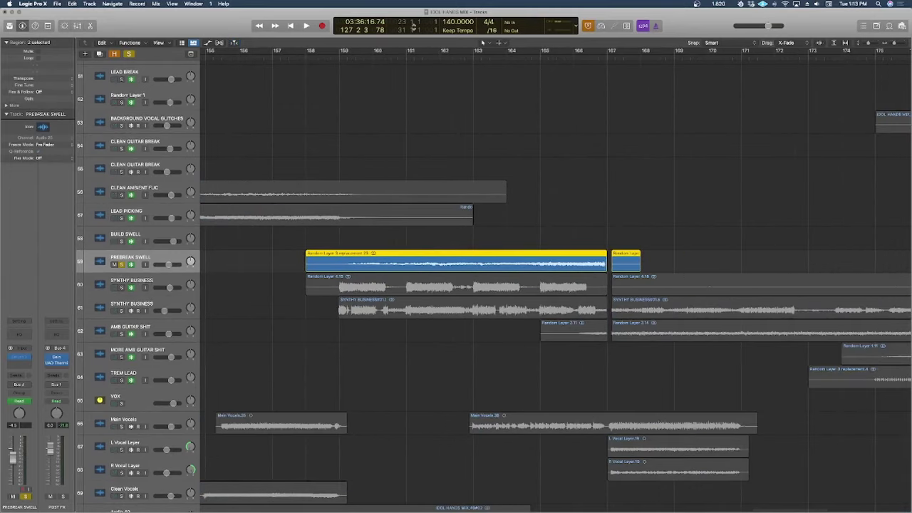
pyautogui.click(359, 58)
# Step: Audition the soloed PREBREAK SWELL layer from bar 159 to the break at bar 167
pyautogui.hscroll(5, 471, 85)
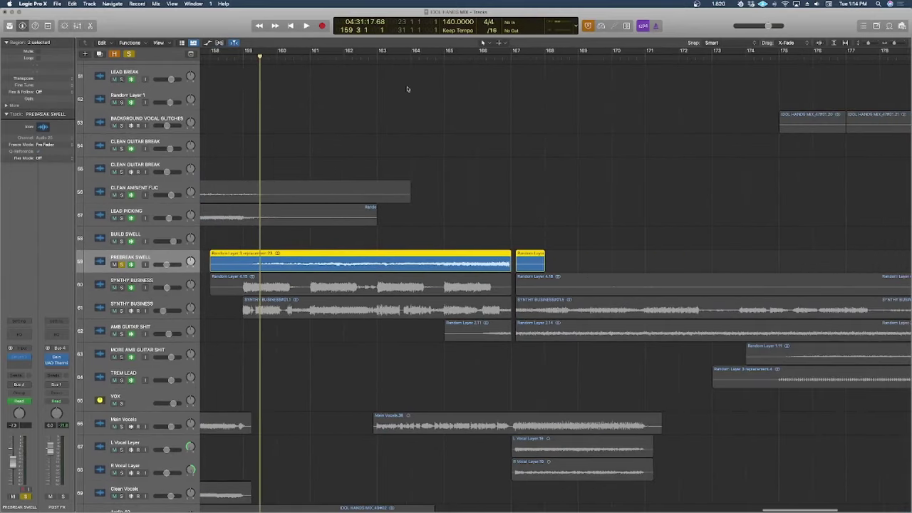
pyautogui.scroll(3, 367, 117)
pyautogui.scroll(-5, 367, 116)
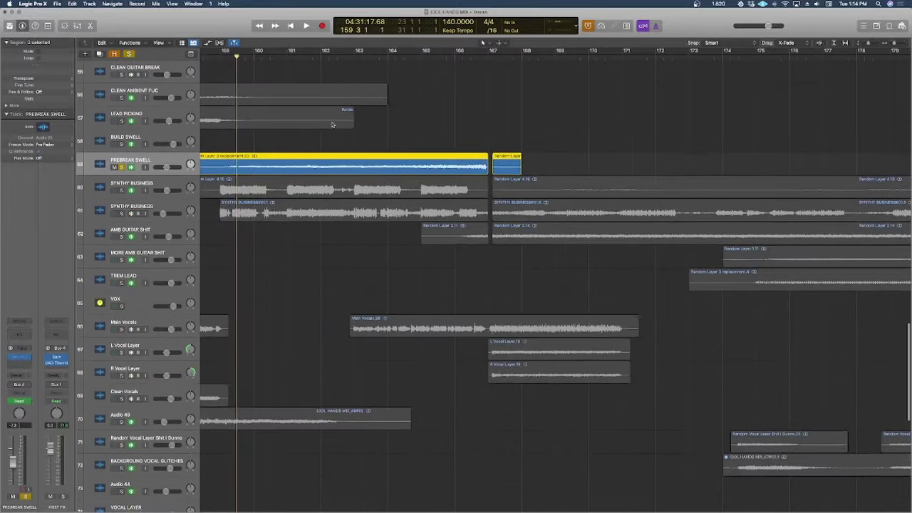
pyautogui.hscroll(-2, 331, 125)
pyautogui.press('space')
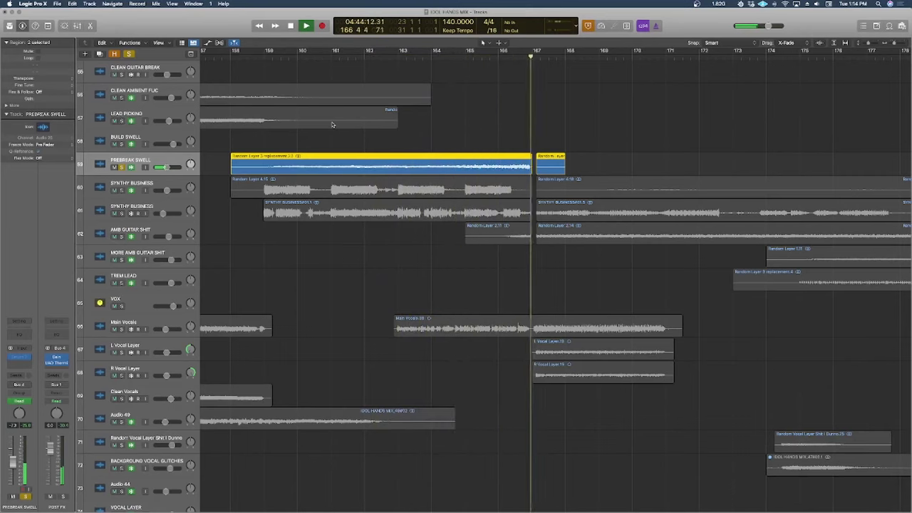
pyautogui.press('space')
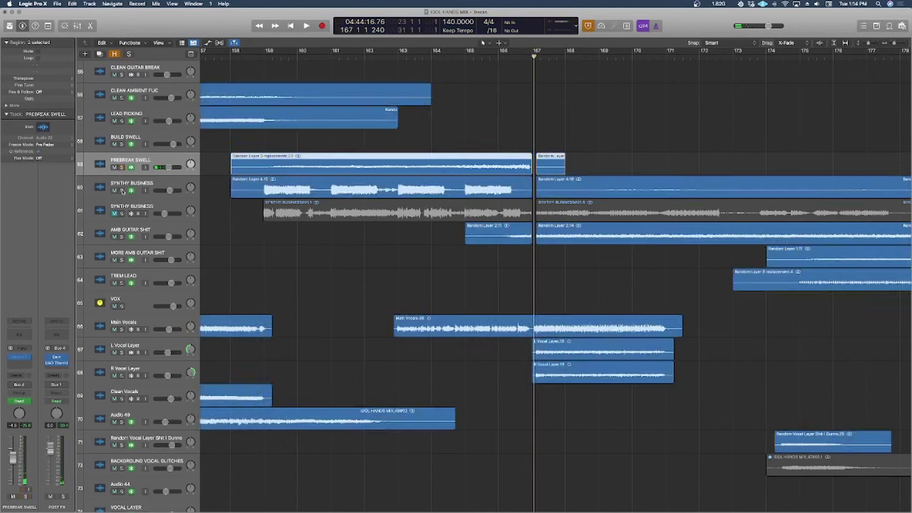
# Step: Solo the first SYNTHY BUSINESS track instead and audition it from bar 159 past the break at bar 167
pyautogui.click(128, 184)
pyautogui.click(261, 63)
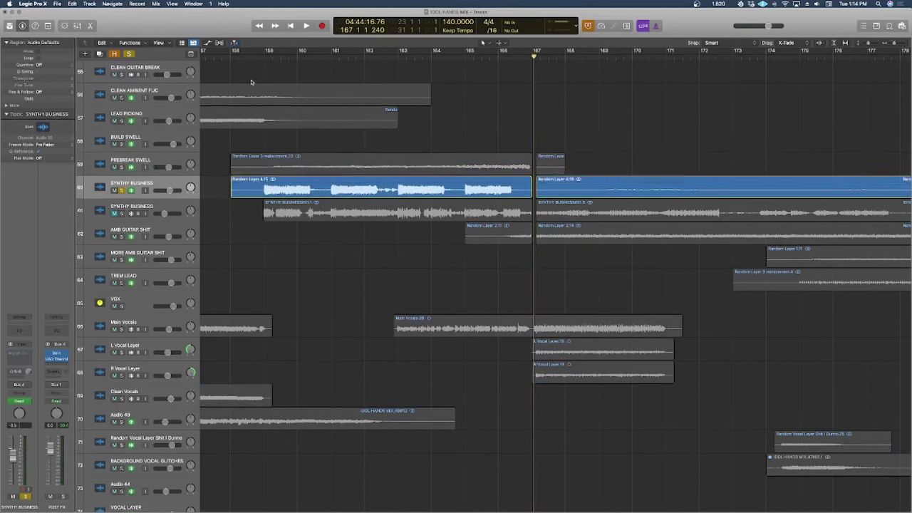
pyautogui.click(264, 59)
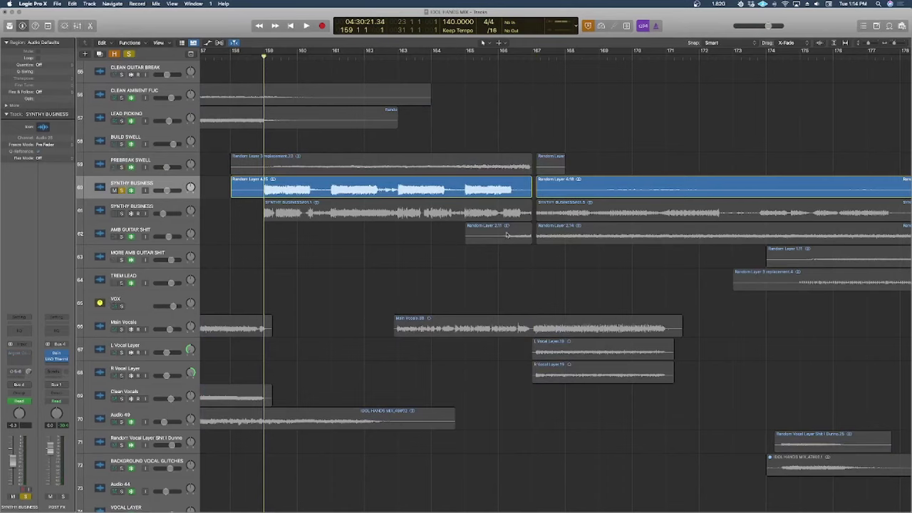
pyautogui.press('space')
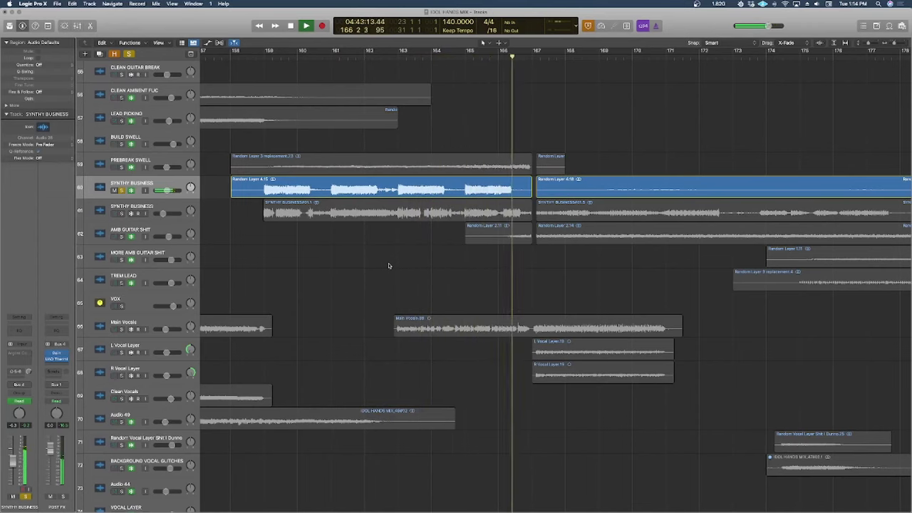
pyautogui.hscroll(5, 389, 264)
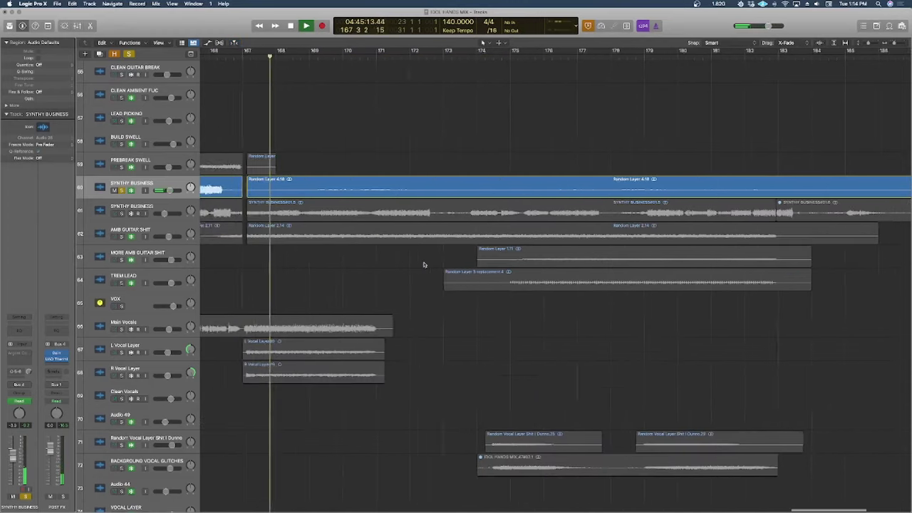
pyautogui.hscroll(-3, 423, 263)
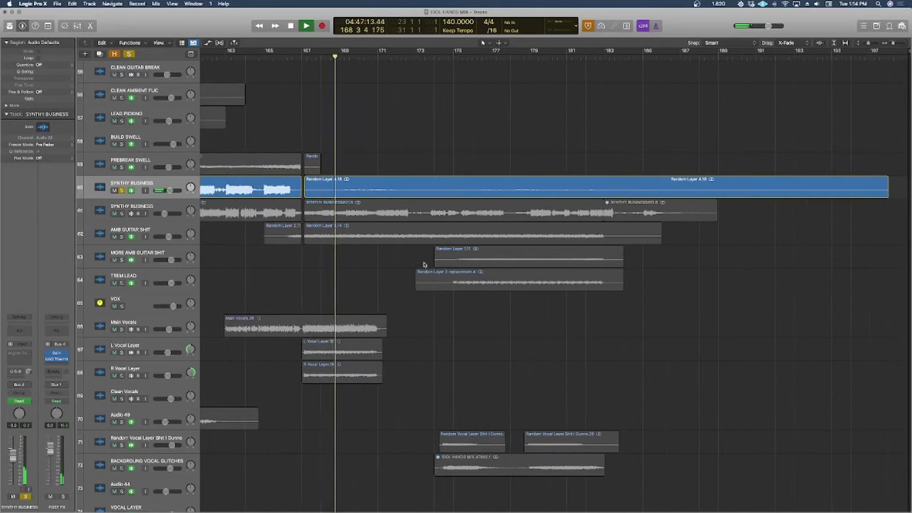
pyautogui.press('space')
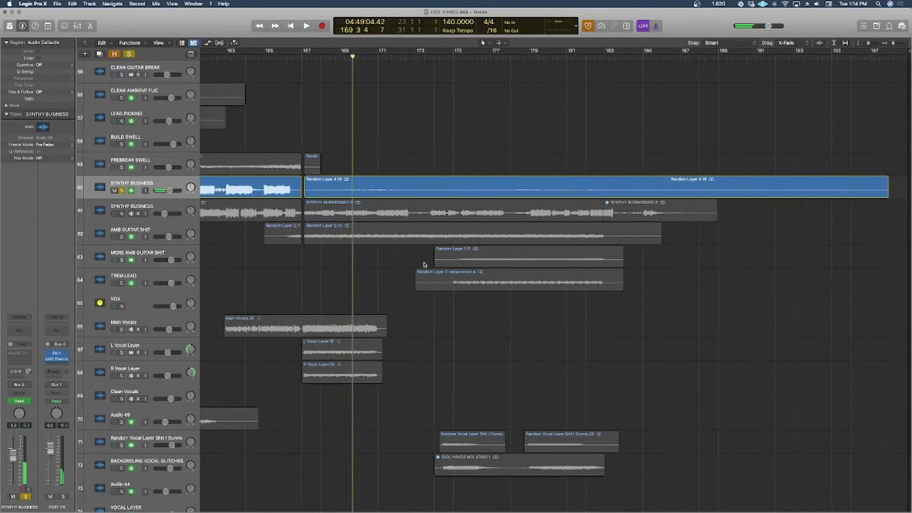
# Step: Place the playhead at bar 167 and examine the gap between regions across the guitar, vocal and effects tracks
pyautogui.scroll(-1, 463, 199)
pyautogui.hscroll(-2, 434, 145)
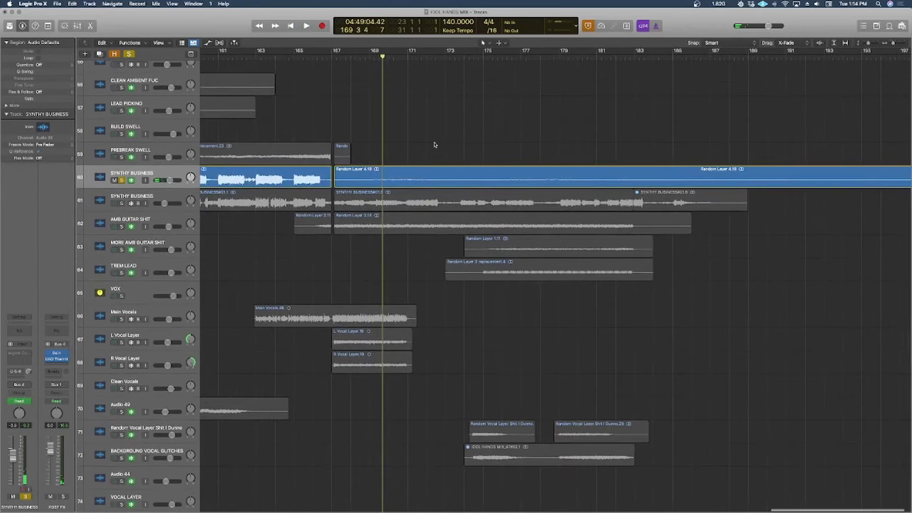
pyautogui.click(332, 58)
pyautogui.scroll(5, 327, 239)
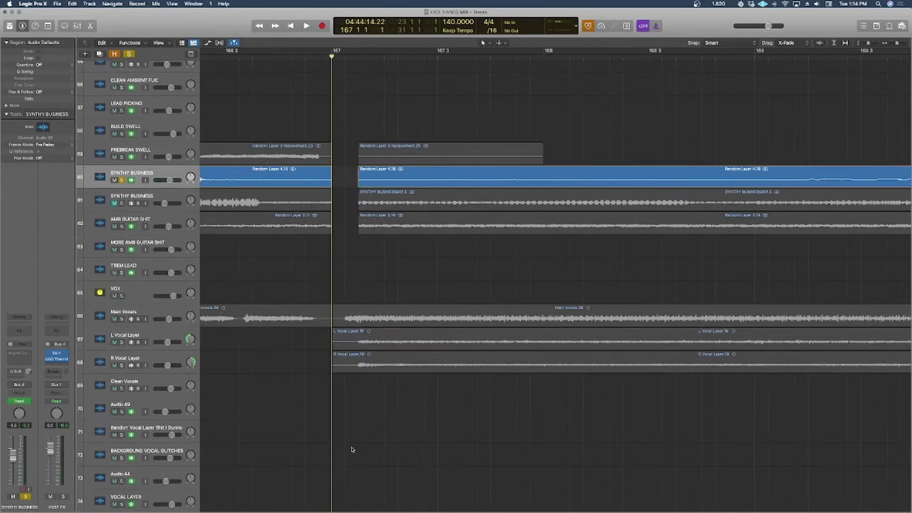
pyautogui.scroll(-10, 351, 449)
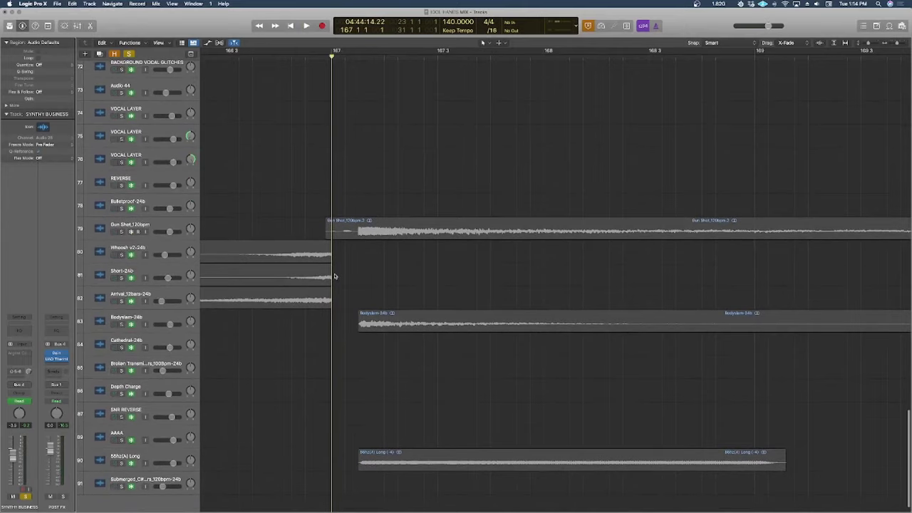
pyautogui.scroll(15, 334, 275)
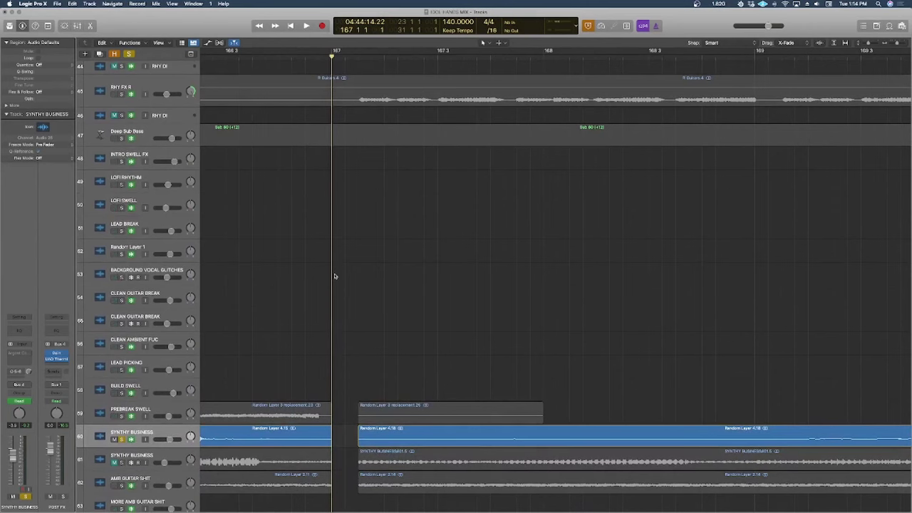
pyautogui.scroll(-3, 334, 276)
# Step: Solo the second SYNTHY BUSINESS track instead and move the playhead back to its start at bar 159
pyautogui.press('super+Left')
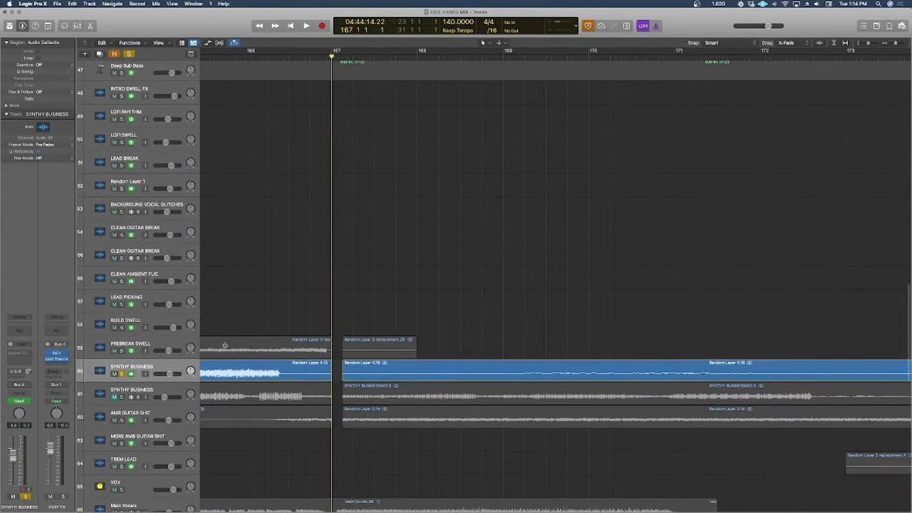
pyautogui.click(122, 397)
pyautogui.hotkey('shift', 'i')
pyautogui.press('super+Left')
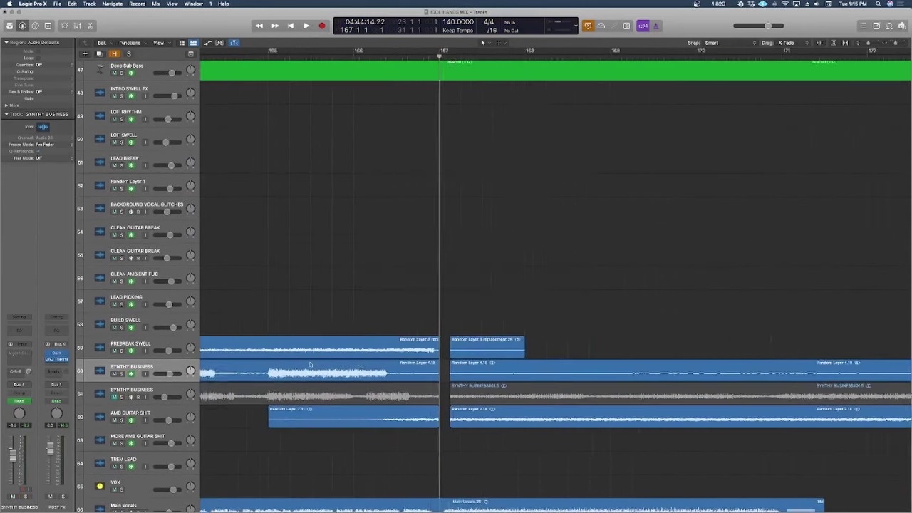
pyautogui.click(125, 394)
pyautogui.hscroll(-10, 307, 359)
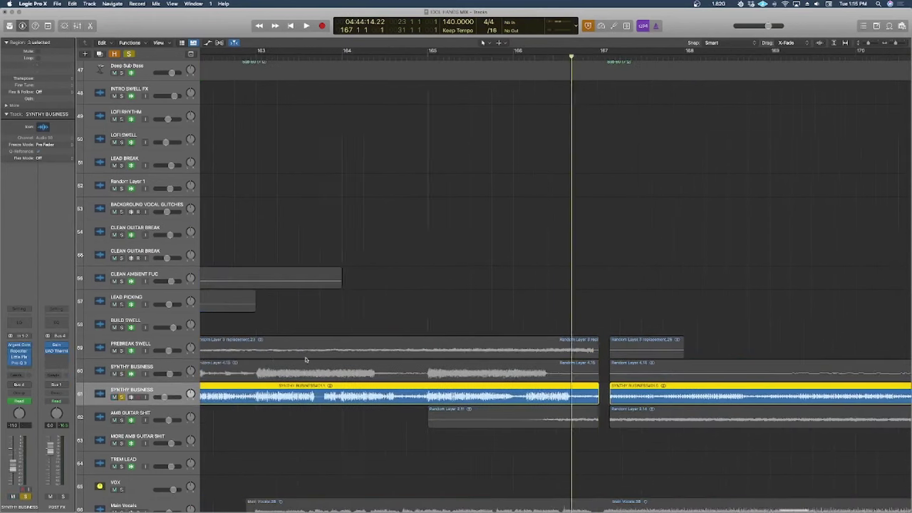
pyautogui.hscroll(3, 307, 360)
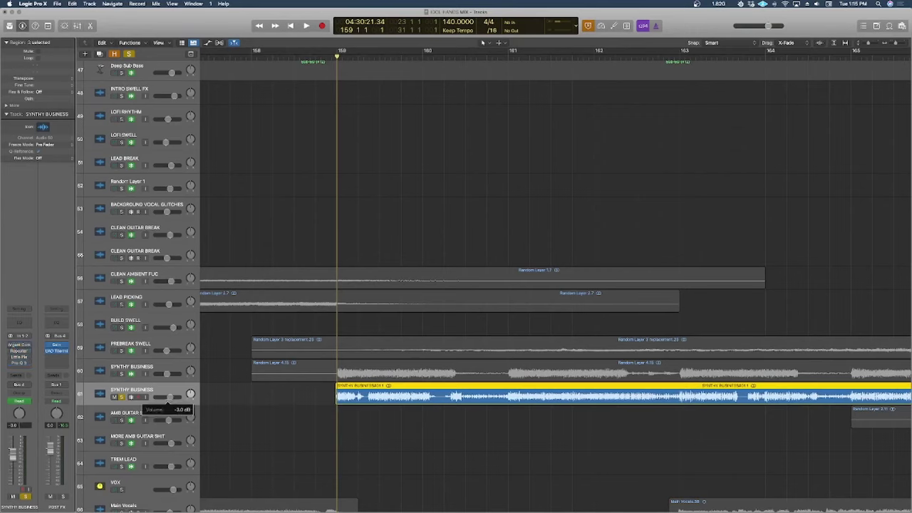
# Step: Audition the opening of the second SYNTHY BUSINESS track from bar 159 and return the playhead to bar 158
pyautogui.press('space')
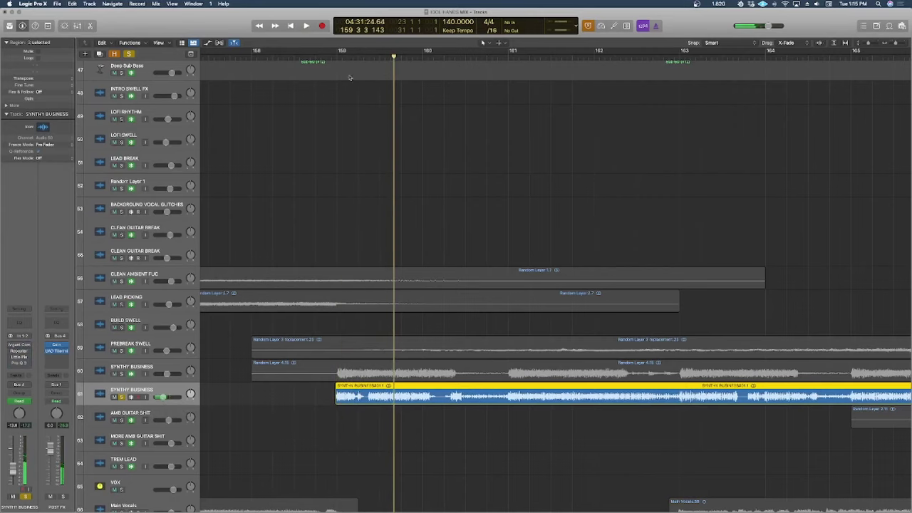
pyautogui.click(310, 56)
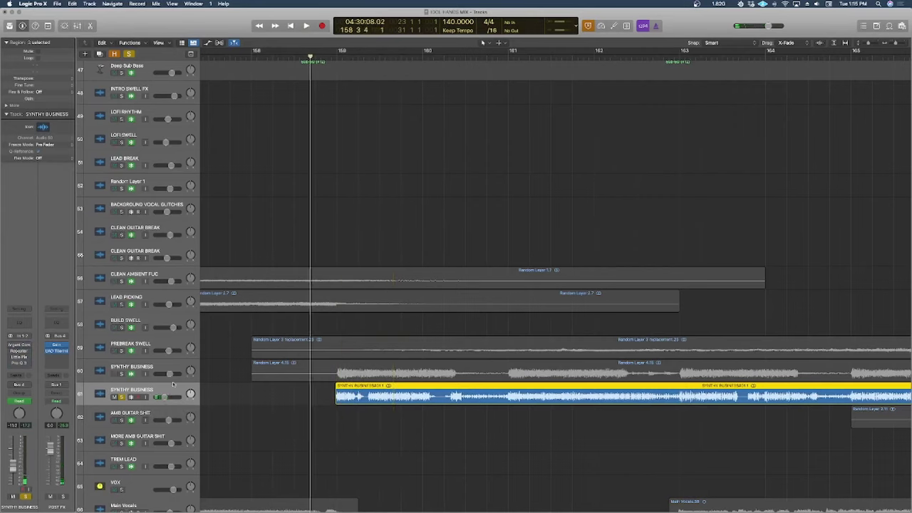
pyautogui.click(246, 55)
# Step: Audition the second SYNTHY BUSINESS track from bar 158 with attention to its volume fader, and return the playhead to bar 158, beat 4
pyautogui.press('space')
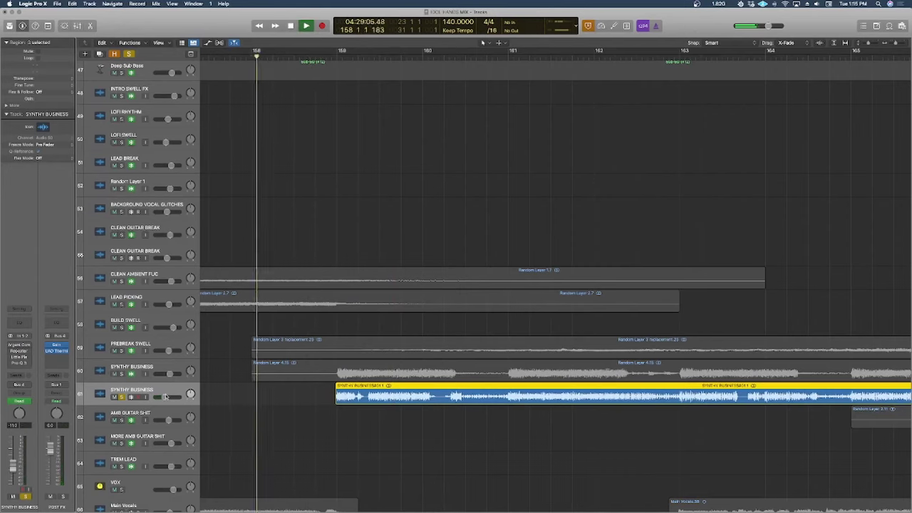
pyautogui.moveTo(167, 396)
pyautogui.mouseDown()
pyautogui.moveTo(176, 397)
pyautogui.moveTo(164, 397)
pyautogui.mouseUp()
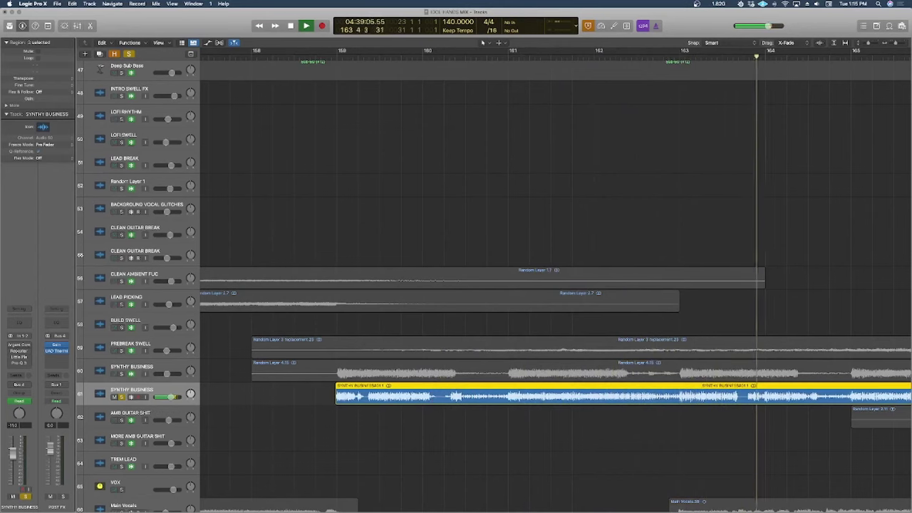
pyautogui.press('space')
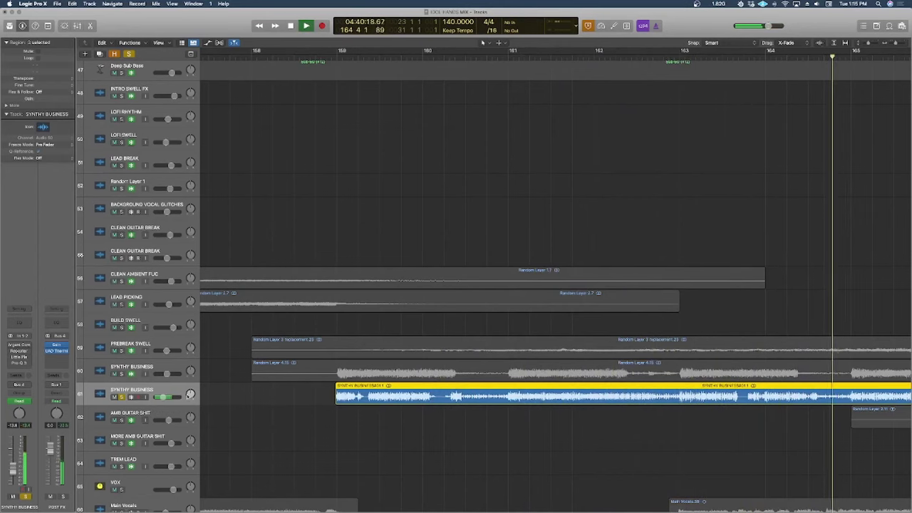
pyautogui.hscroll(2, 240, 340)
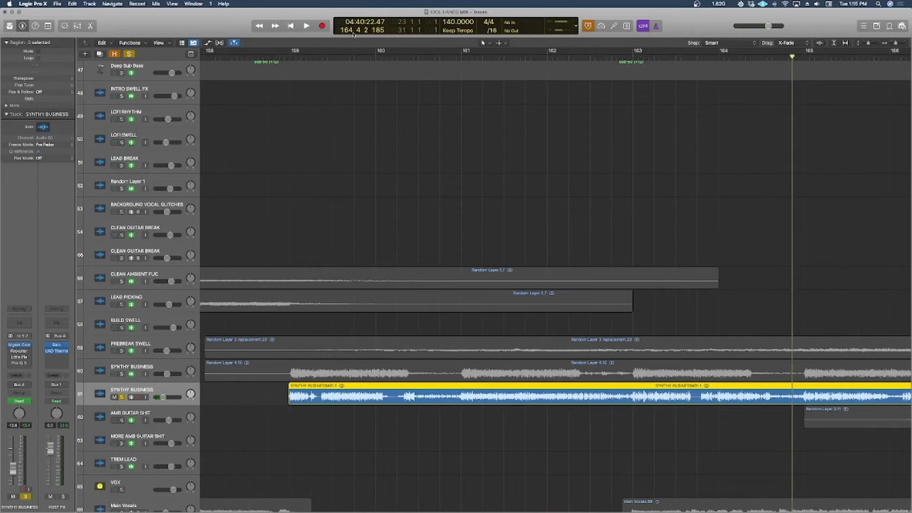
pyautogui.click(267, 61)
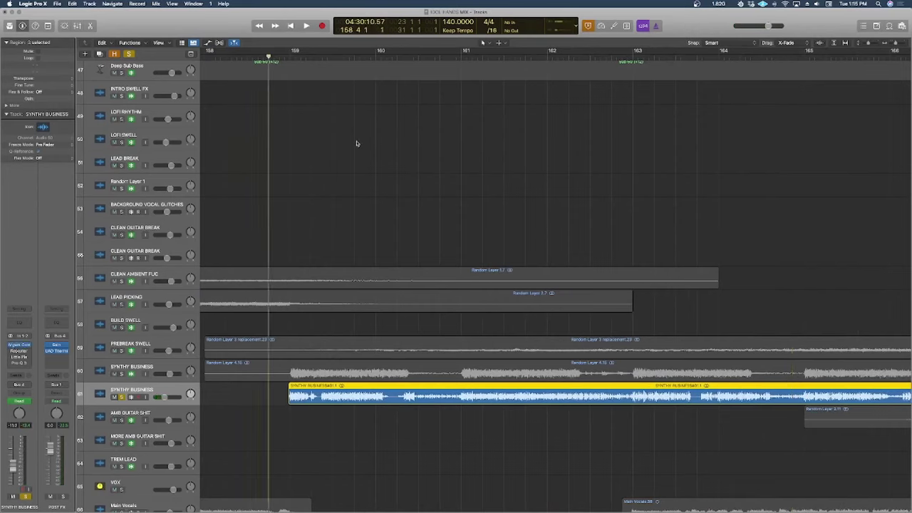
# Step: Check the Argent Compressor settings on the second SYNTHY BUSINESS track, close the plug-in and audition the track from bar 158, beat 4
pyautogui.click(20, 345)
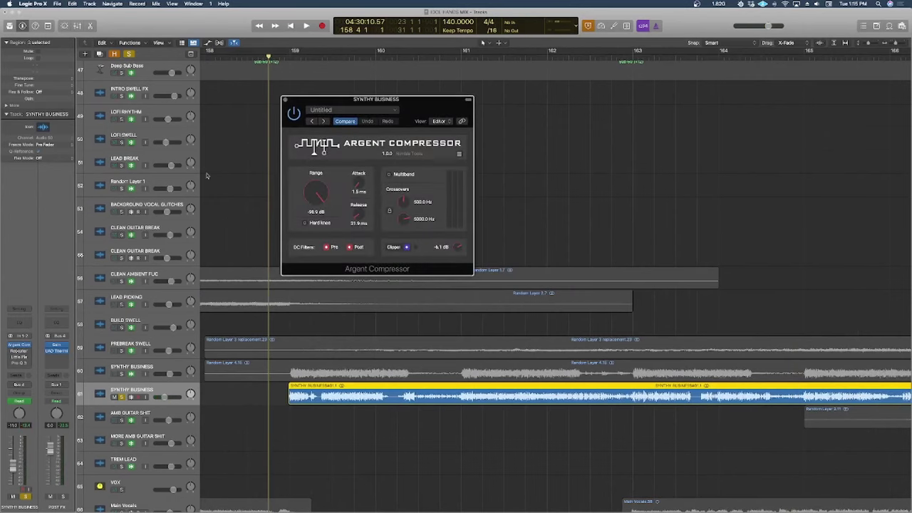
pyautogui.click(287, 102)
pyautogui.press('space')
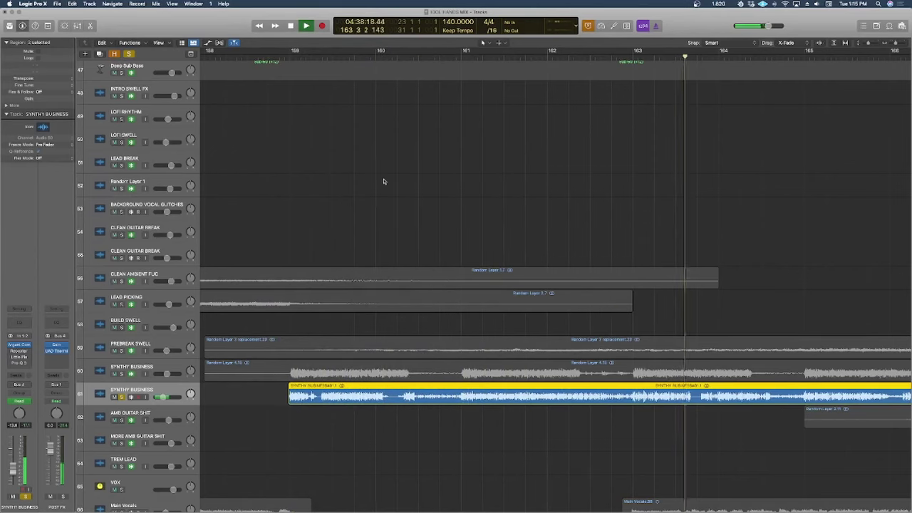
pyautogui.hscroll(1, 363, 190)
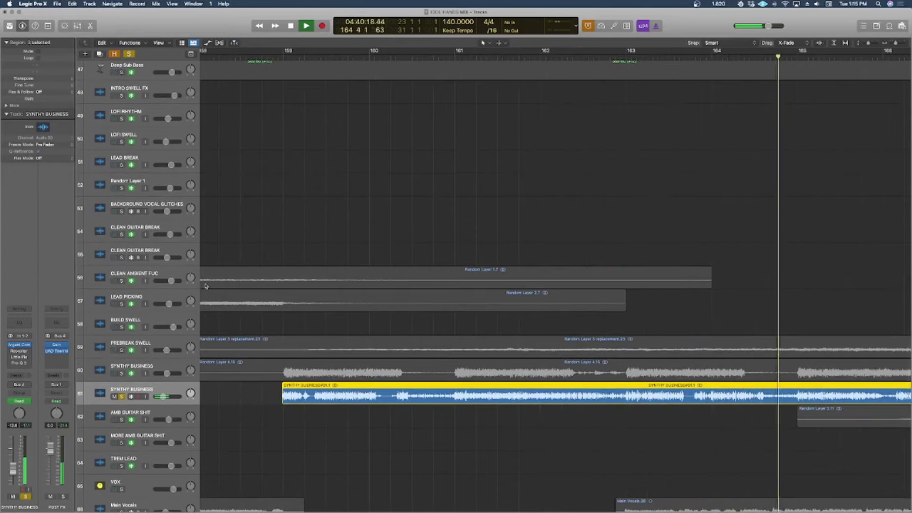
pyautogui.press('space')
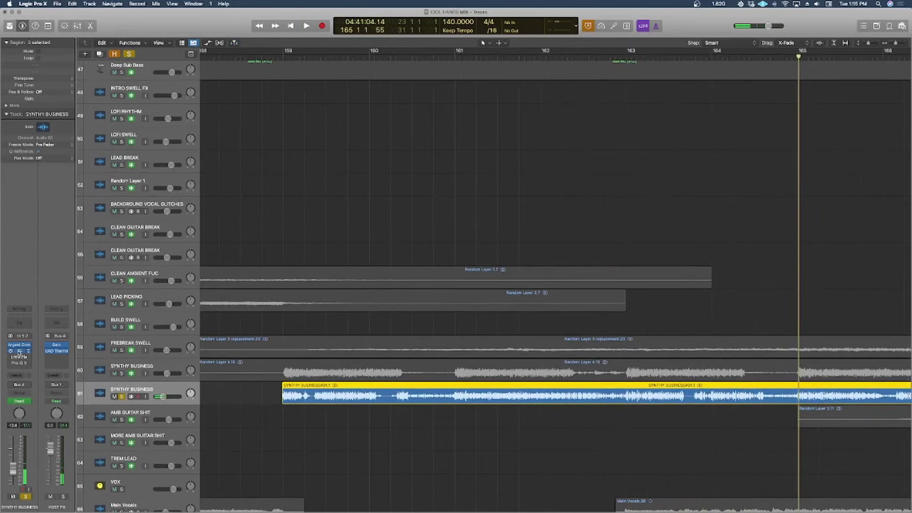
# Step: Enable the Repeater delay on the second SYNTHY BUSINESS track and audition its effect from bar 158, beat 4
pyautogui.press('v')
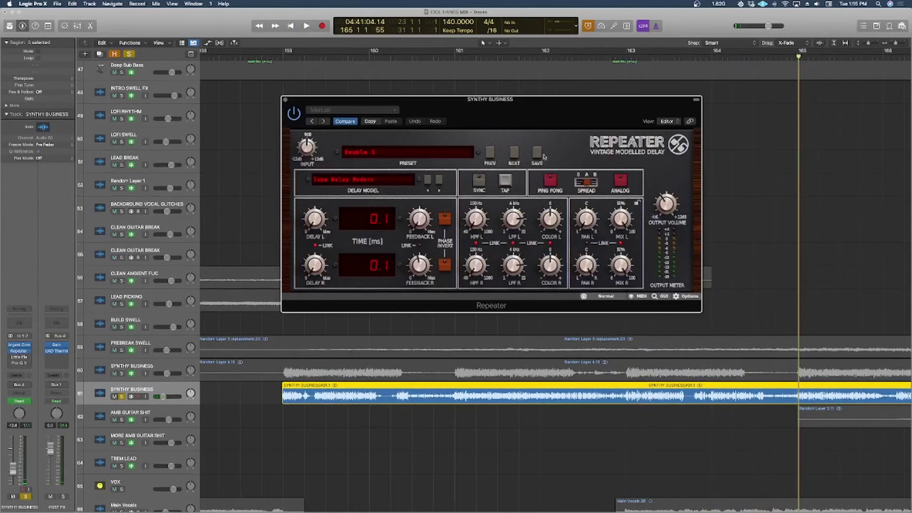
pyautogui.click(263, 57)
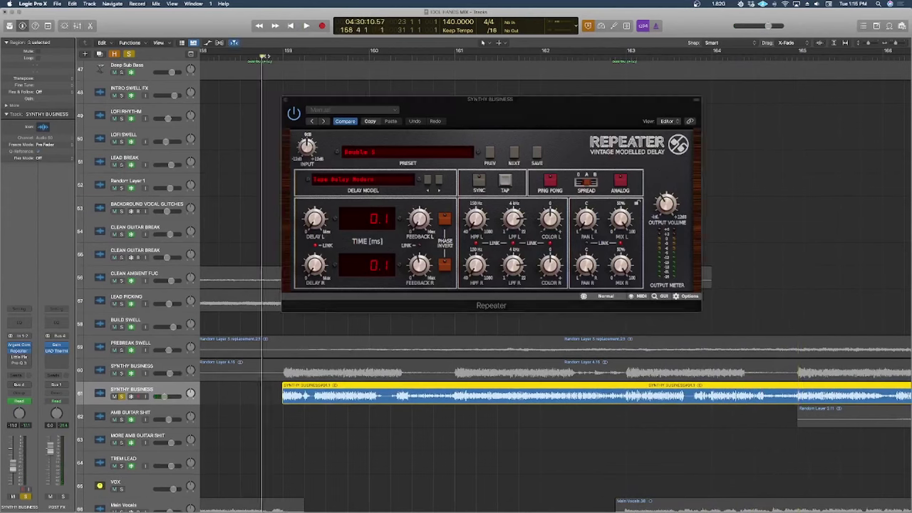
pyautogui.press('space')
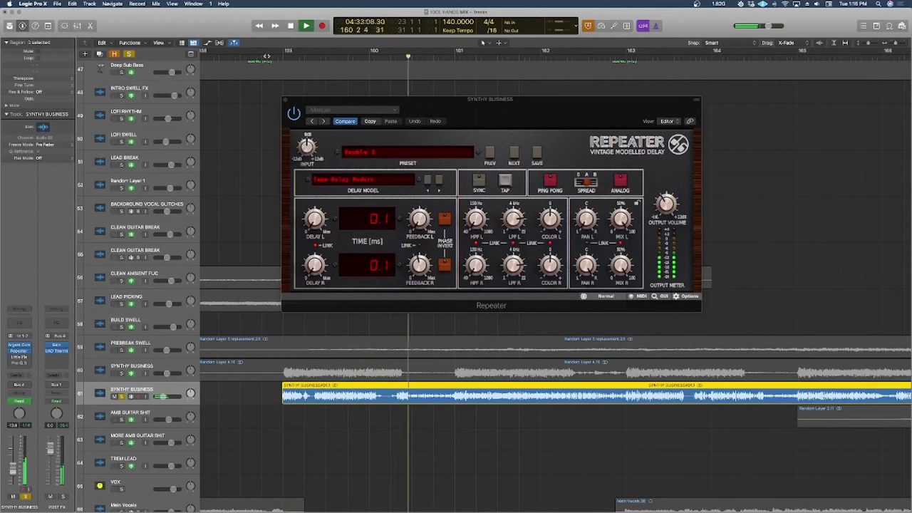
pyautogui.press('space')
# Step: Close Repeater, enable the Little Plate reverb on the same track and audition its effect from bar 158, beat 4
pyautogui.click(286, 101)
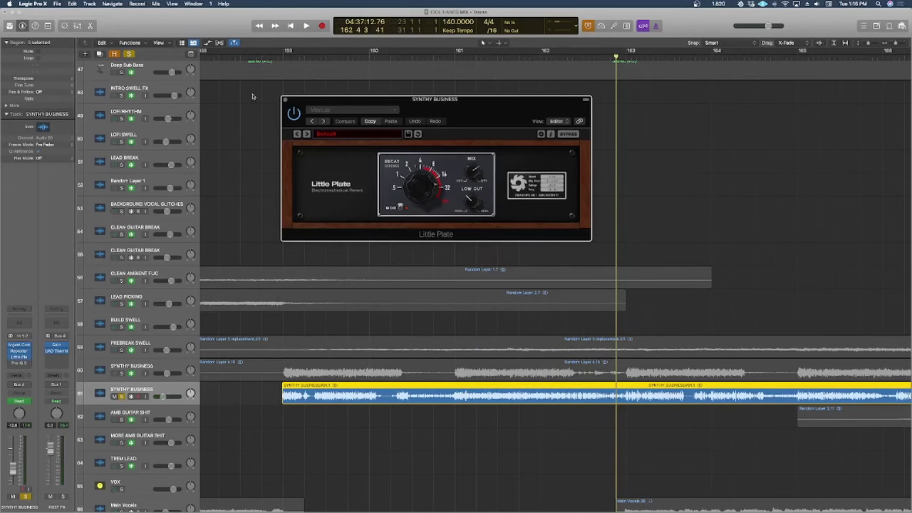
pyautogui.click(286, 100)
pyautogui.click(265, 62)
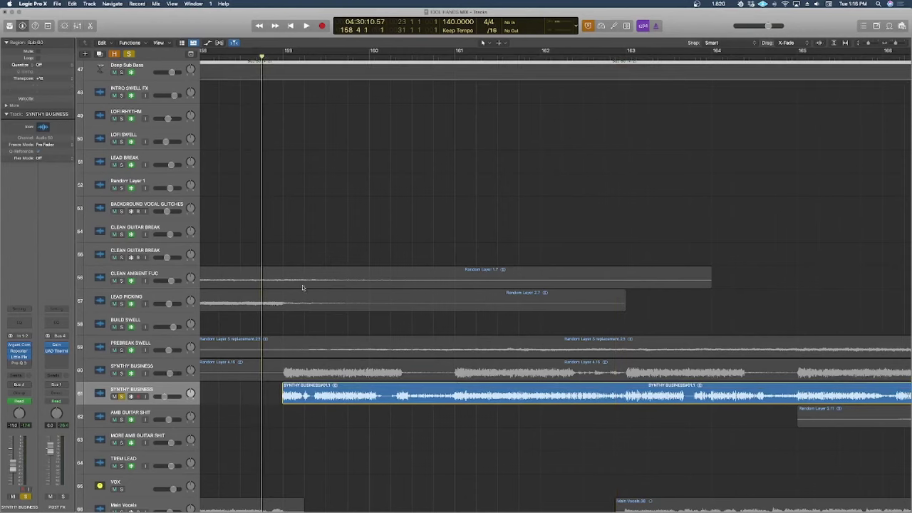
pyautogui.click(303, 386)
pyautogui.press('space')
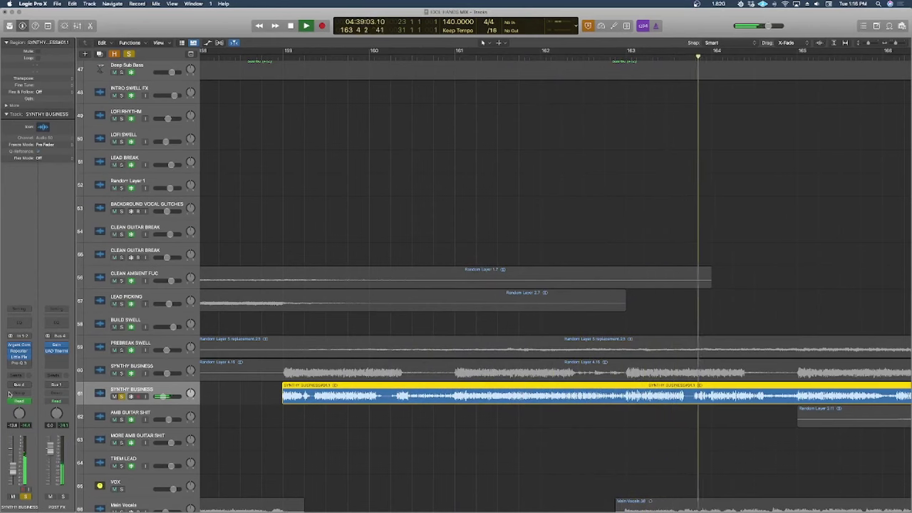
pyautogui.press('space')
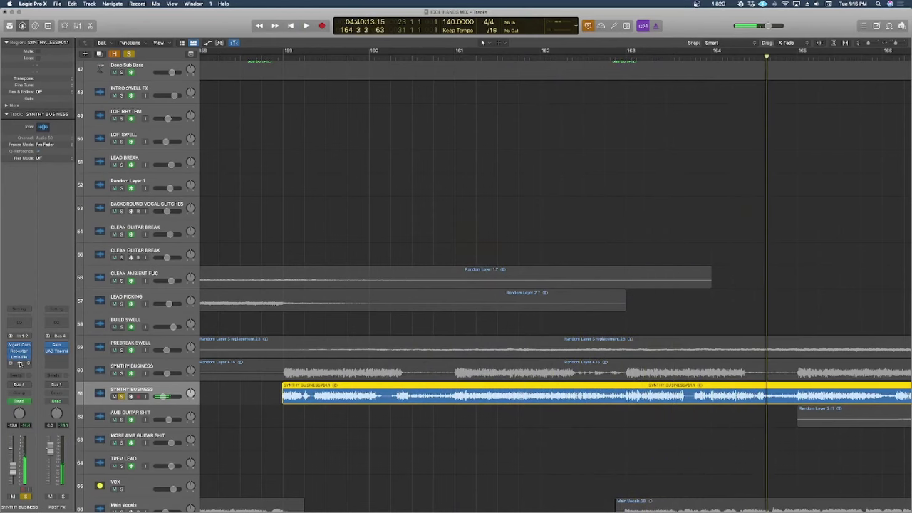
# Step: Enable the Pro-Q 3 equalizer on the second SYNTHY BUSINESS track, examine its curve and audition the full plug-in chain from bar 158
pyautogui.click(20, 364)
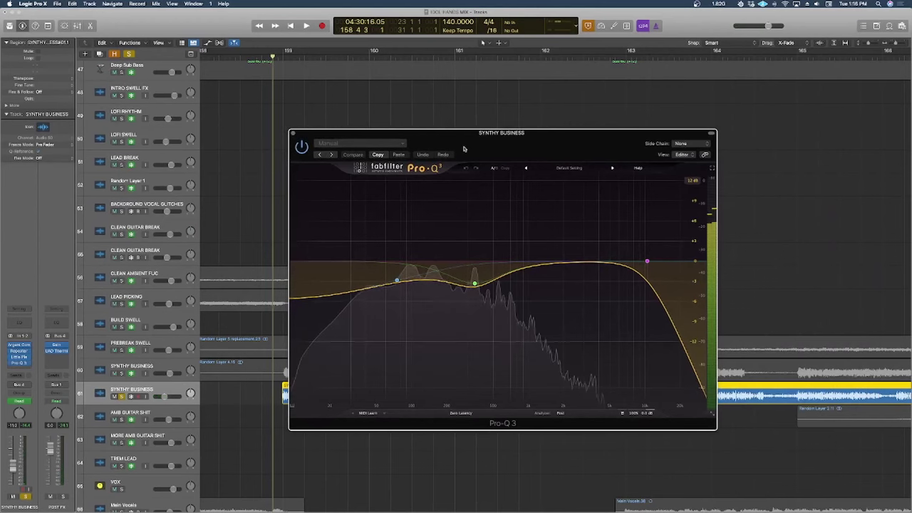
pyautogui.moveTo(301, 150); pyautogui.dragTo(399, 144)
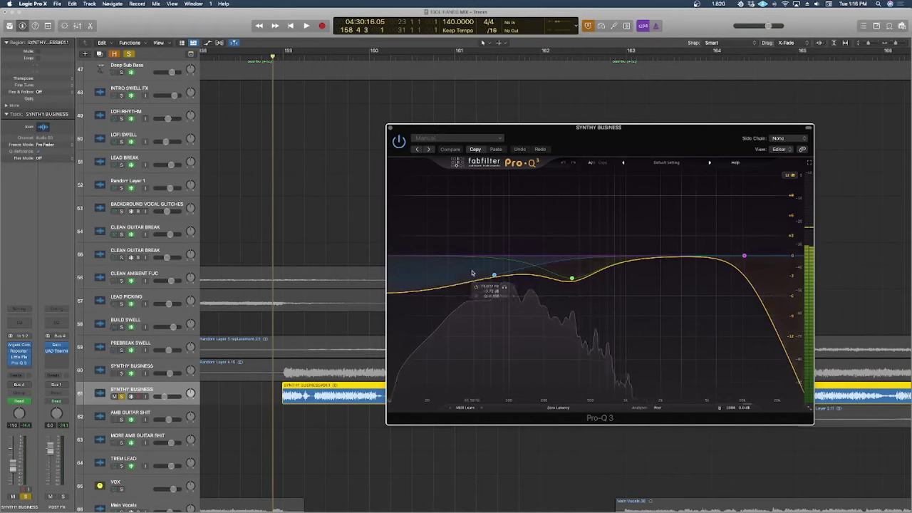
pyautogui.press('space')
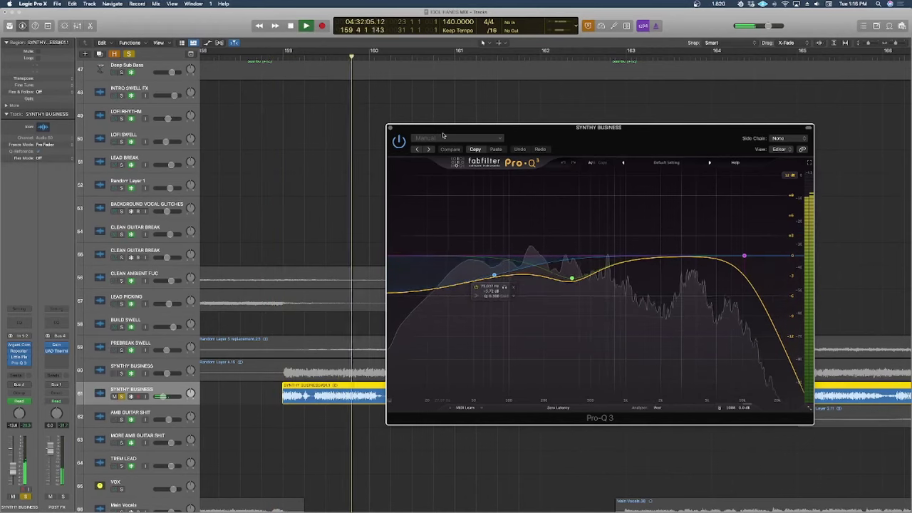
pyautogui.click(390, 128)
pyautogui.press('space')
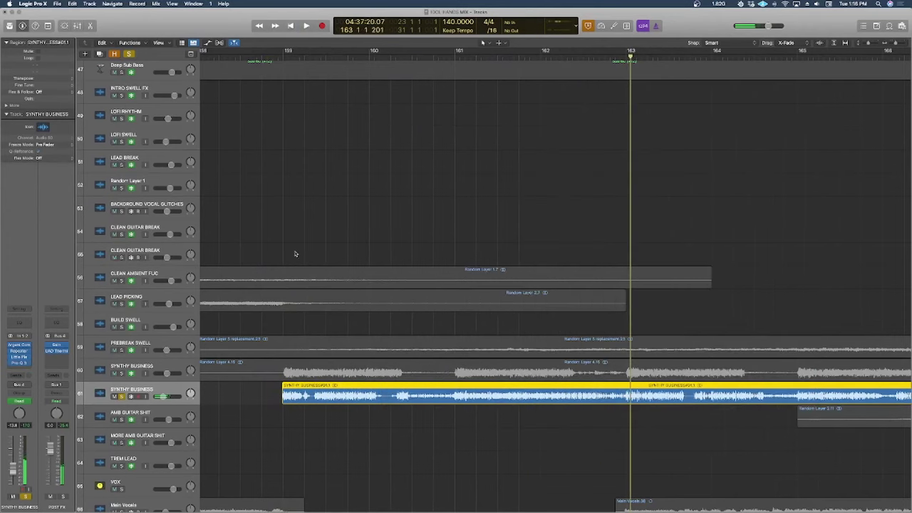
# Step: Solo the AMB GUITAR SHIT track instead of the second SYNTHY BUSINESS track and bring its regions from bar 165 into view
pyautogui.click(122, 397)
pyautogui.click(127, 419)
pyautogui.press('space')
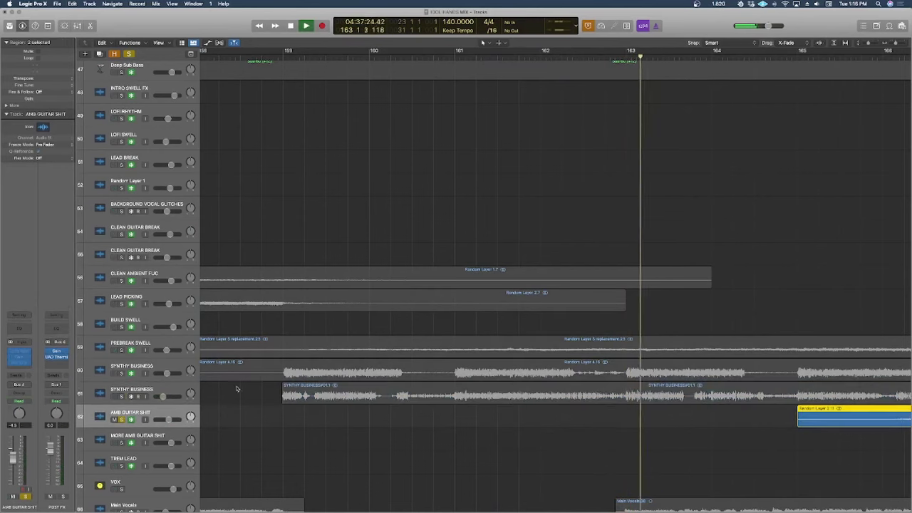
pyautogui.press('space')
pyautogui.press('super+Left')
pyautogui.hscroll(4, 377, 365)
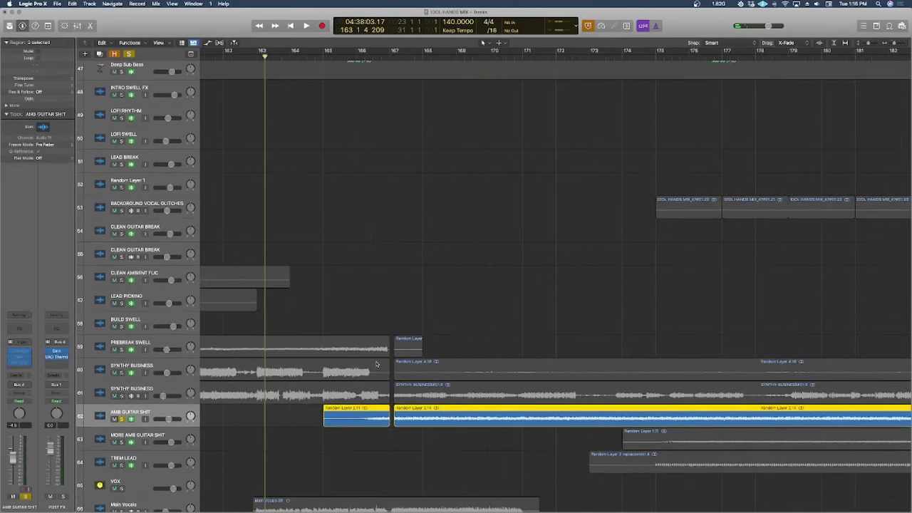
# Step: Audition the soloed AMB GUITAR SHIT track from about bar 166 through bar 171
pyautogui.click(367, 55)
pyautogui.press('space')
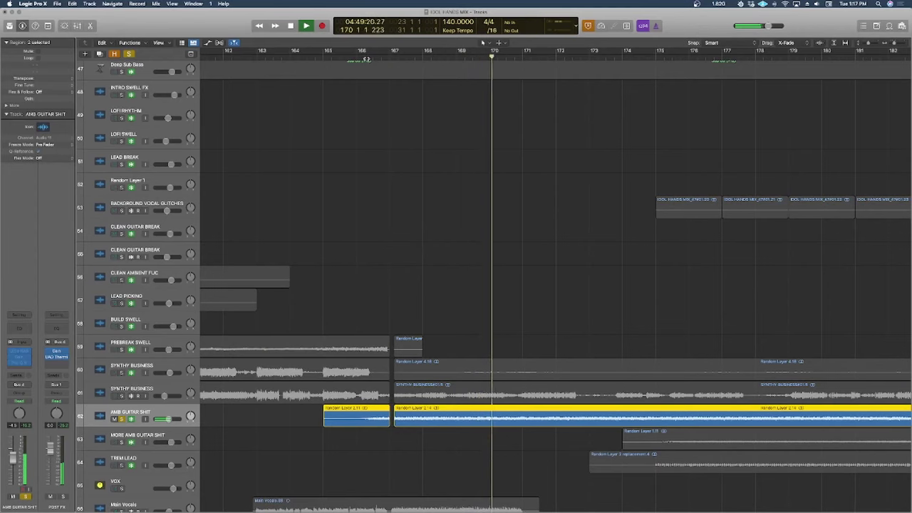
pyautogui.press('space')
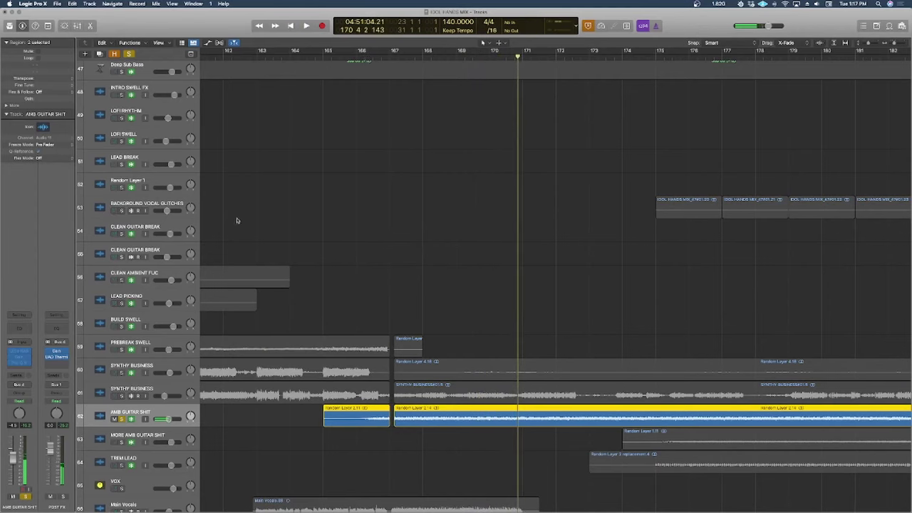
pyautogui.hscroll(6, 601, 344)
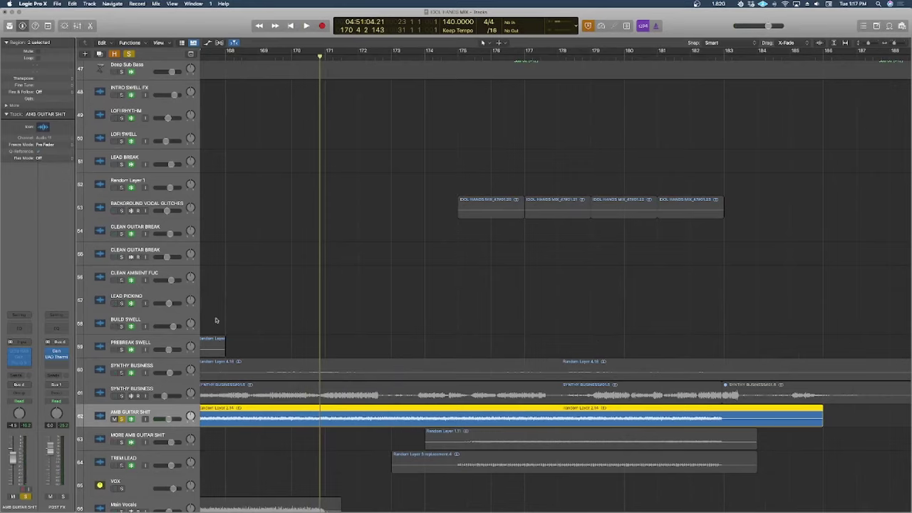
pyautogui.press('space')
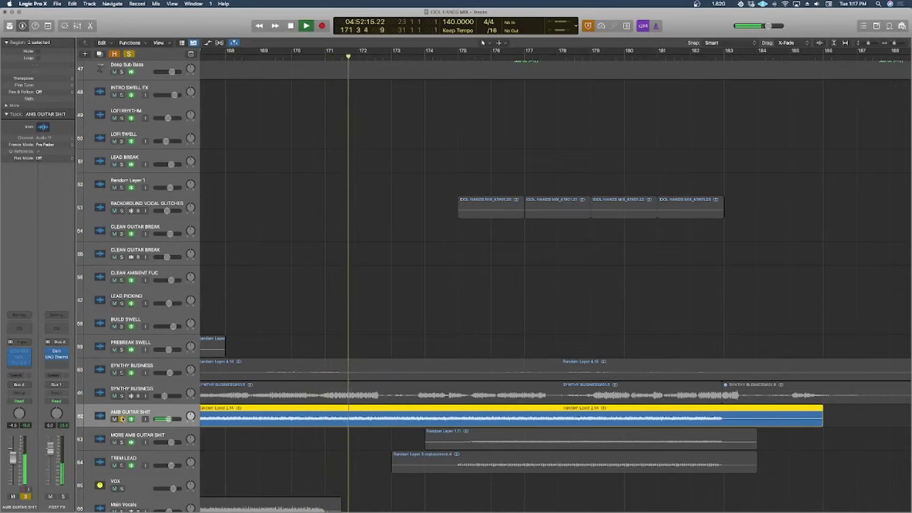
pyautogui.press('space')
# Step: Solo the MORE AMB GUITAR SHIT track instead and place the playhead at bar 175
pyautogui.press('Down')
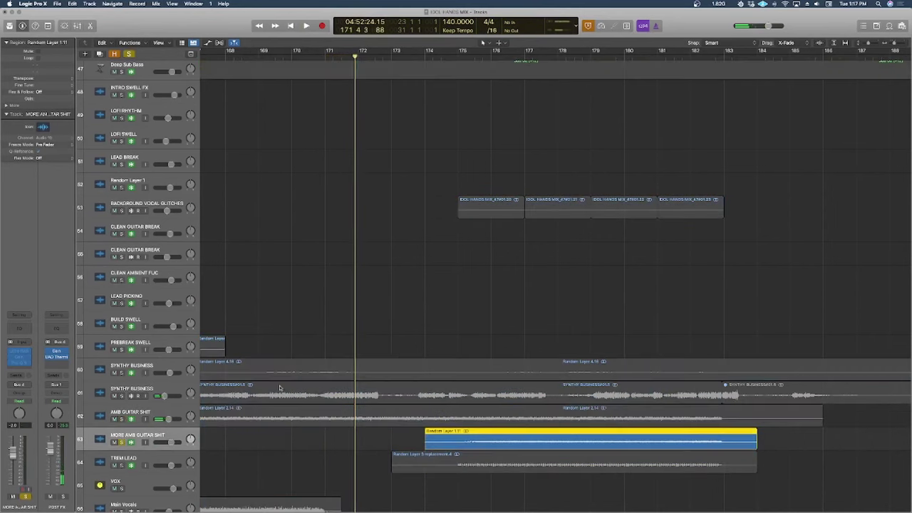
pyautogui.hscroll(-3, 430, 344)
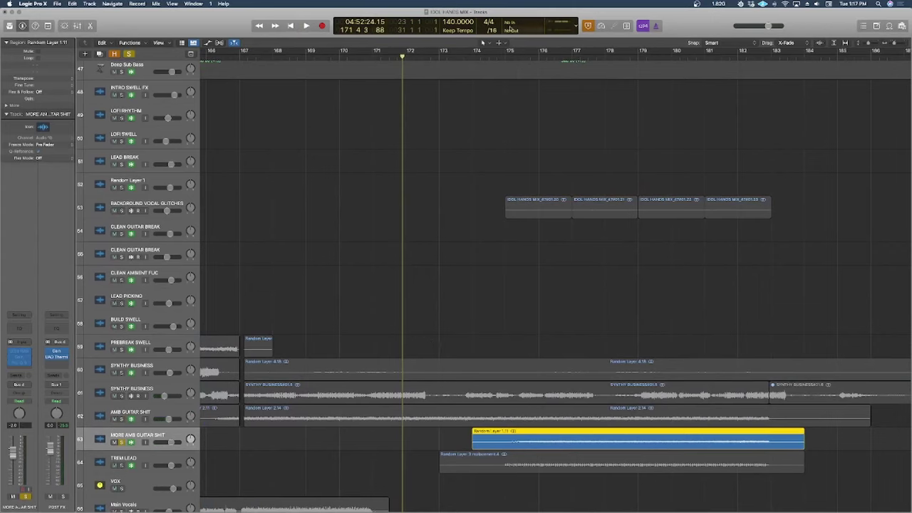
pyautogui.click(505, 55)
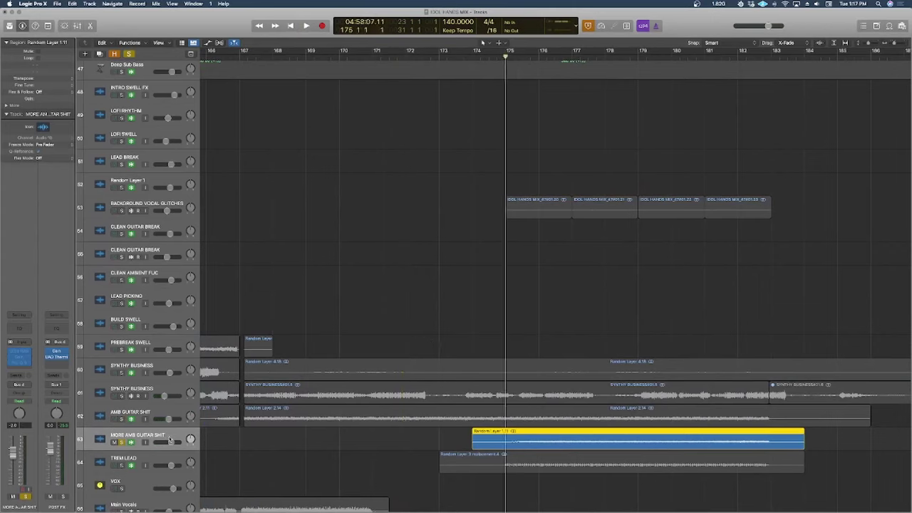
pyautogui.hscroll(4, 528, 358)
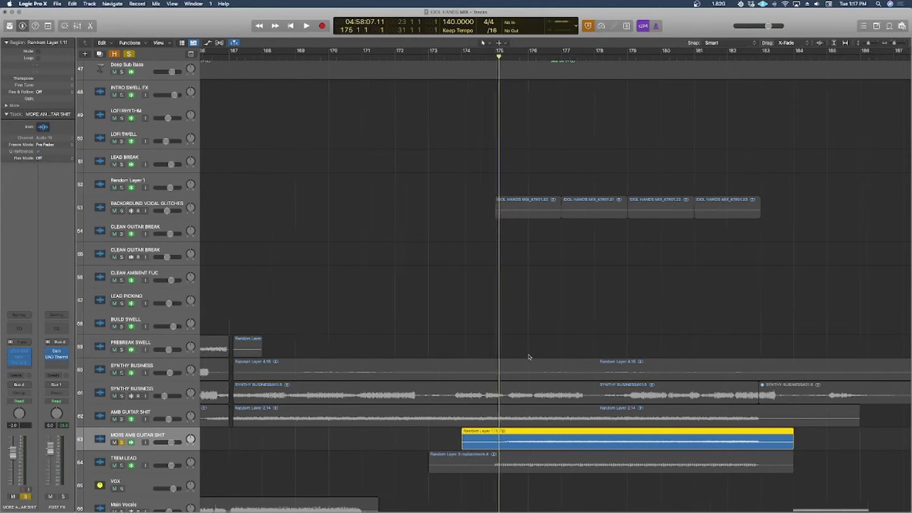
# Step: Audition MORE AMB GUITAR SHIT from bar 175, adding AMB GUITAR SHIT to the solo to hear both layers together
pyautogui.press('space')
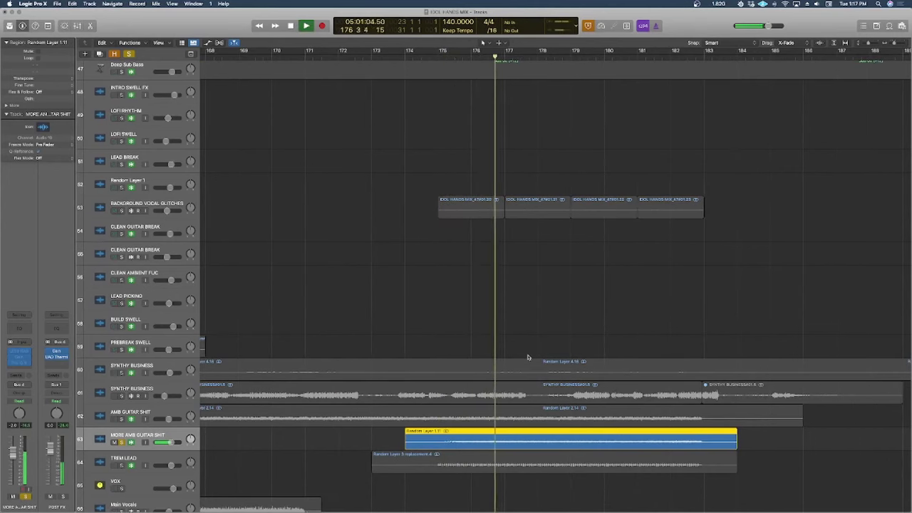
pyautogui.click(225, 422)
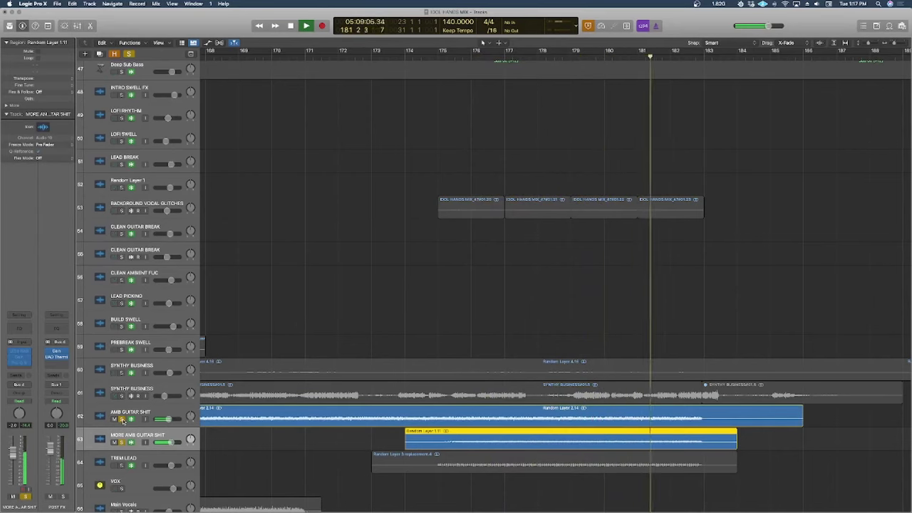
pyautogui.press('space')
# Step: Solo the TREM LEAD track instead and move the playhead back to bar 175
pyautogui.press('Down')
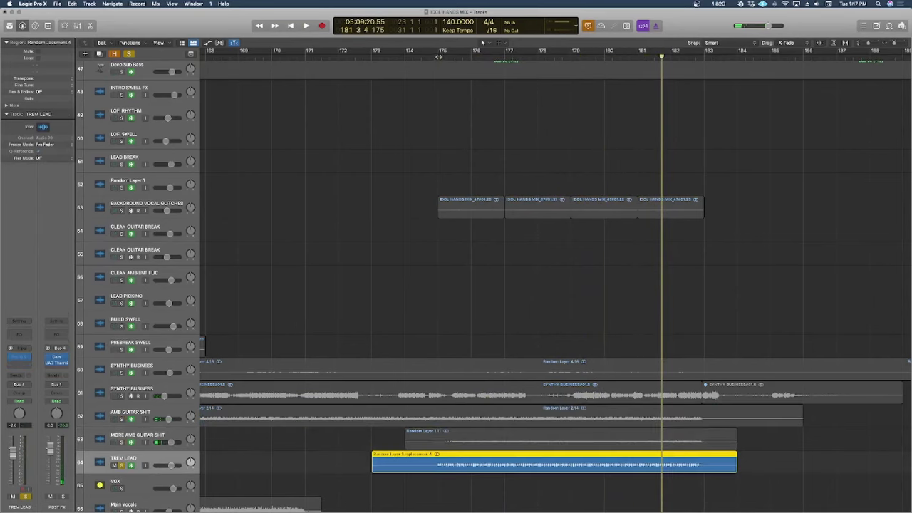
pyautogui.press(',')
pyautogui.press(',')
pyautogui.press(',')
pyautogui.press(',')
pyautogui.press(',')
pyautogui.press(',')
pyautogui.hscroll(-3, 393, 190)
pyautogui.hscroll(5, 505, 245)
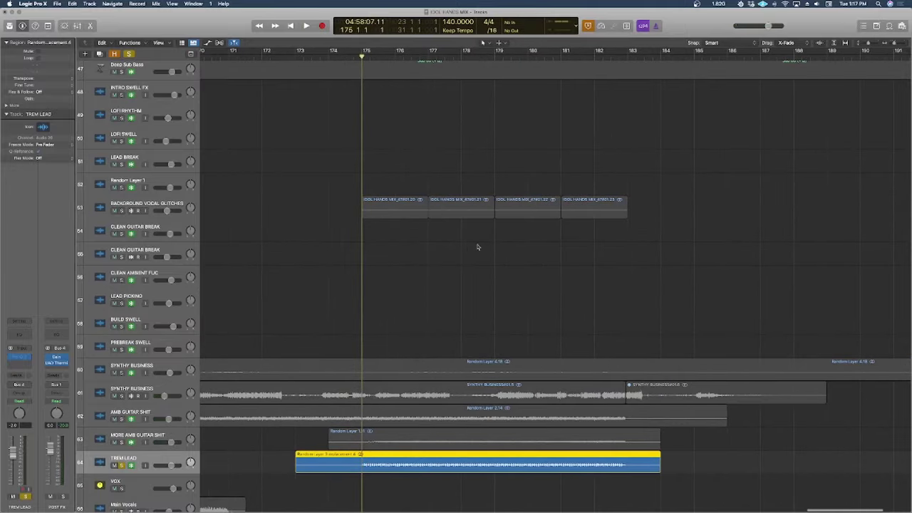
# Step: Audition the TREM LEAD track from bar 175, turn solo off and zoom out to the whole arrangement
pyautogui.press('space')
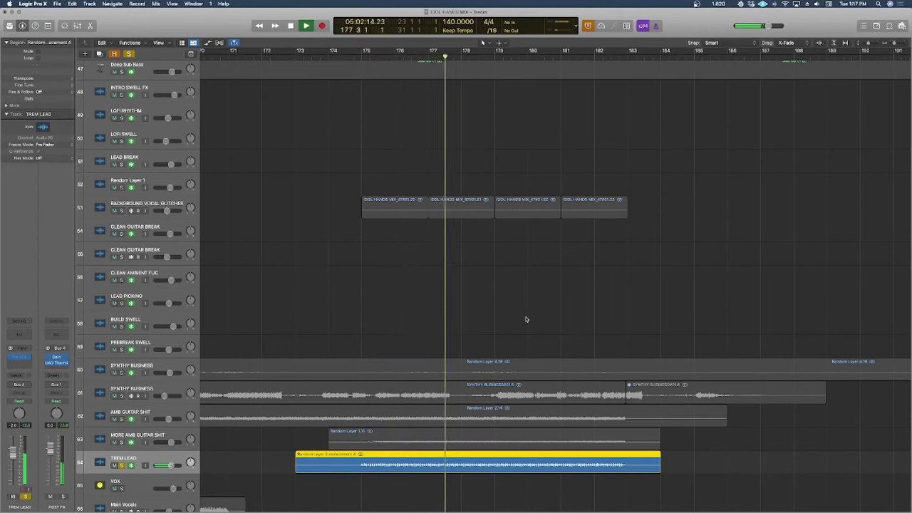
pyautogui.scroll(-6, 526, 319)
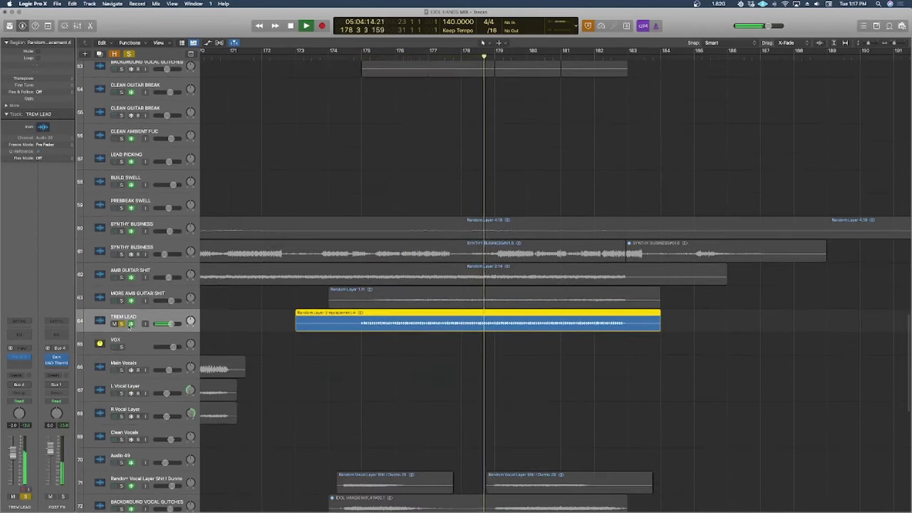
pyautogui.press('space')
pyautogui.press('z')
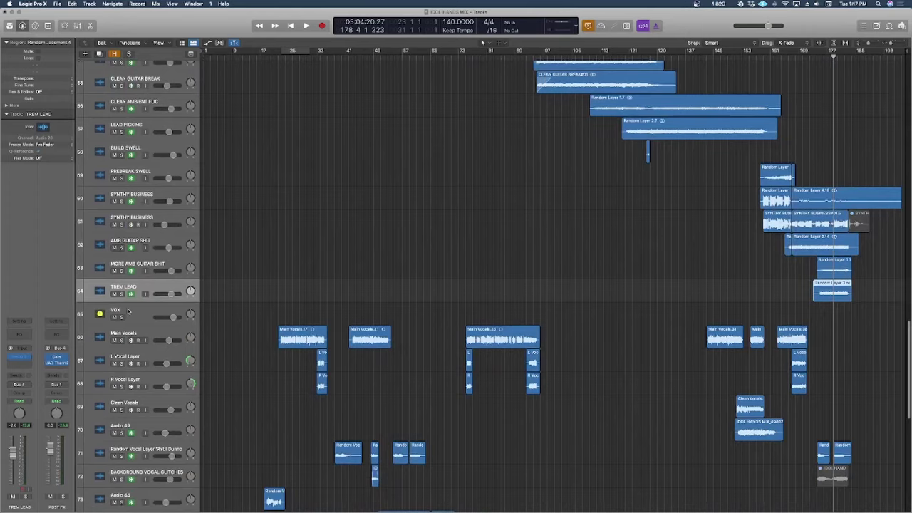
# Step: Solo the Main Vocals track in the VOX group and open Selection-Based Processing for its regions, placing the window over the arrangement
pyautogui.click(128, 310)
pyautogui.scroll(-6, 330, 332)
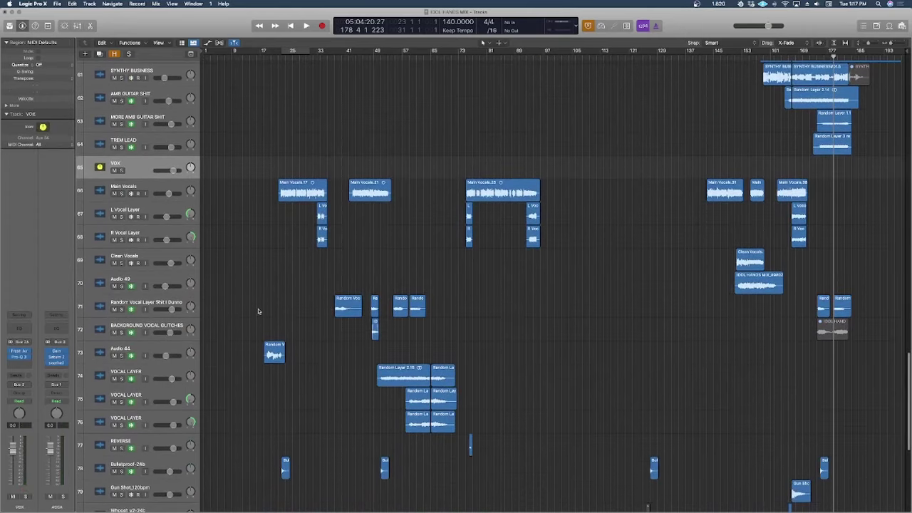
pyautogui.click(122, 190)
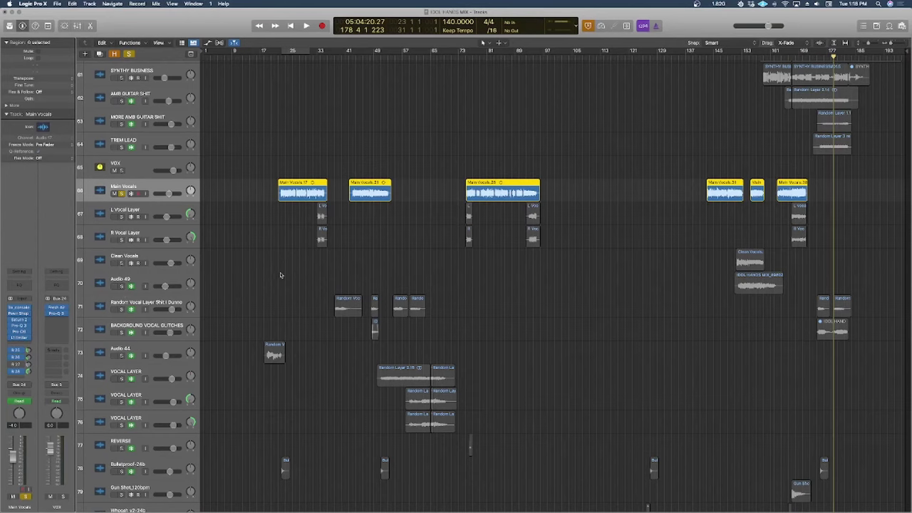
pyautogui.hotkey('alt', 'x')
pyautogui.moveTo(166, 159); pyautogui.dragTo(562, 171)
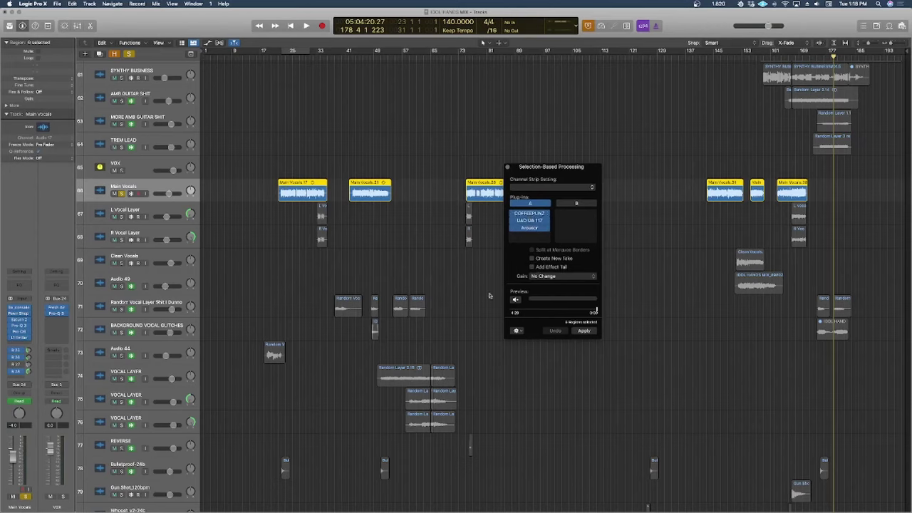
# Step: Close Selection-Based Processing and audition the dry main vocal from about bar 23 with its inserts bypassed, switching the solo to the VOX group
pyautogui.click(509, 168)
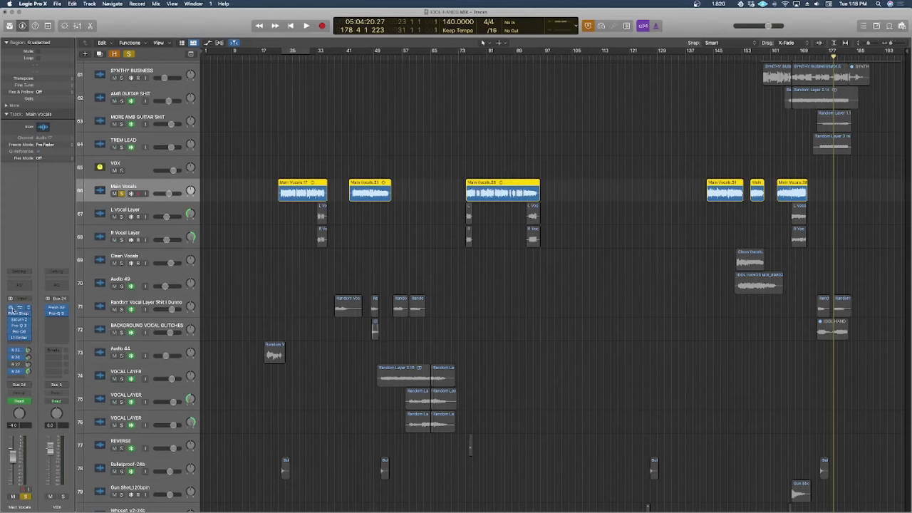
pyautogui.click(284, 57)
pyautogui.press('space')
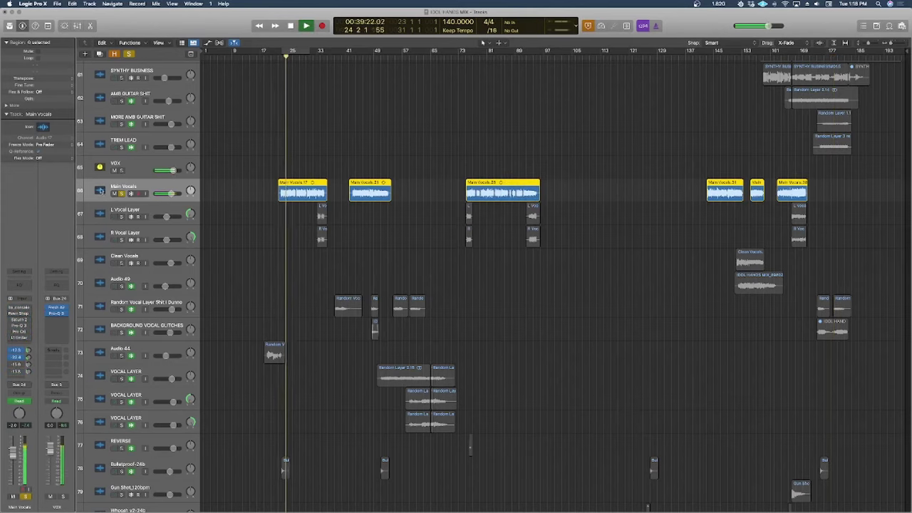
pyautogui.click(122, 170)
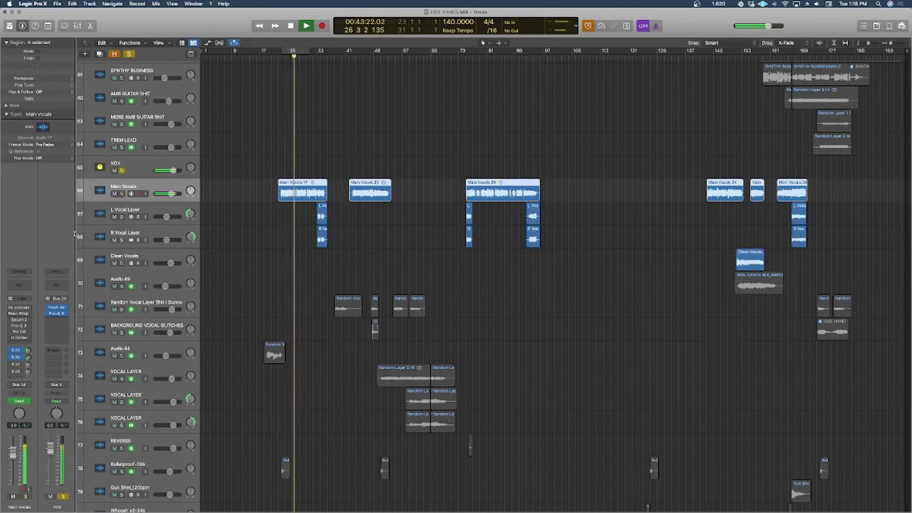
pyautogui.scroll(3, 291, 216)
pyautogui.scroll(4, 291, 216)
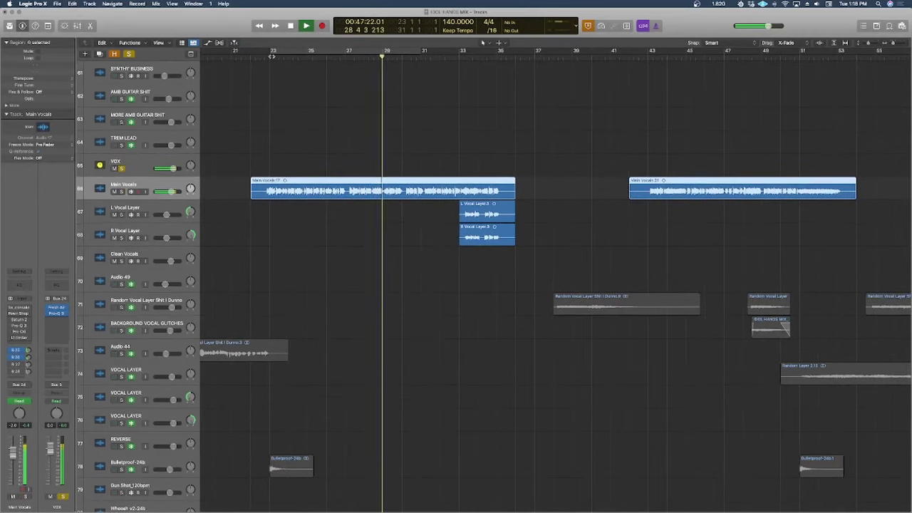
pyautogui.press('space')
# Step: Open bx_console SSL 4000 E on Main Vocals and audition the vocal from bar 43 with this channel strip enabled
pyautogui.click(650, 54)
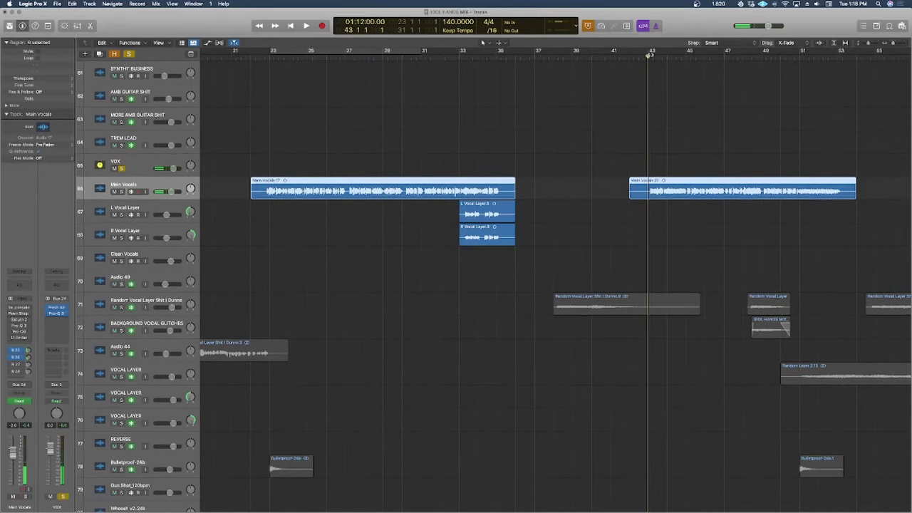
pyautogui.hscroll(5, 664, 117)
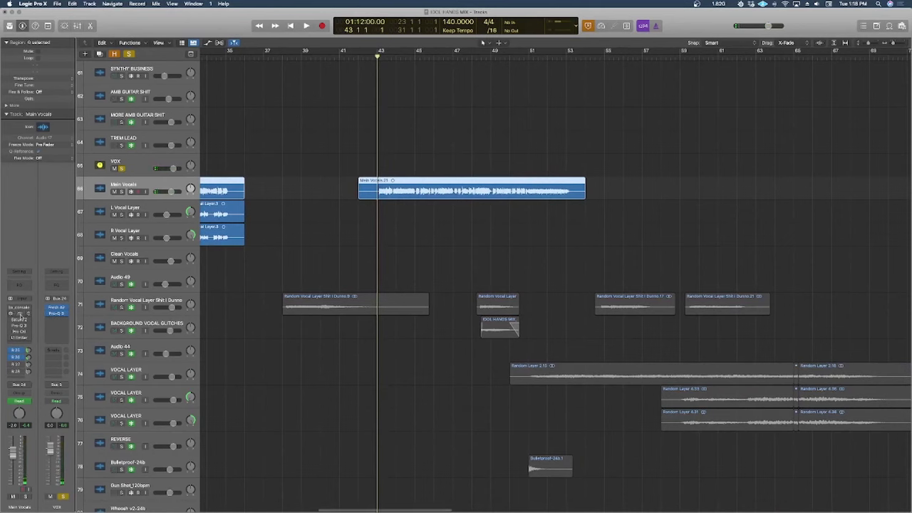
pyautogui.click(21, 308)
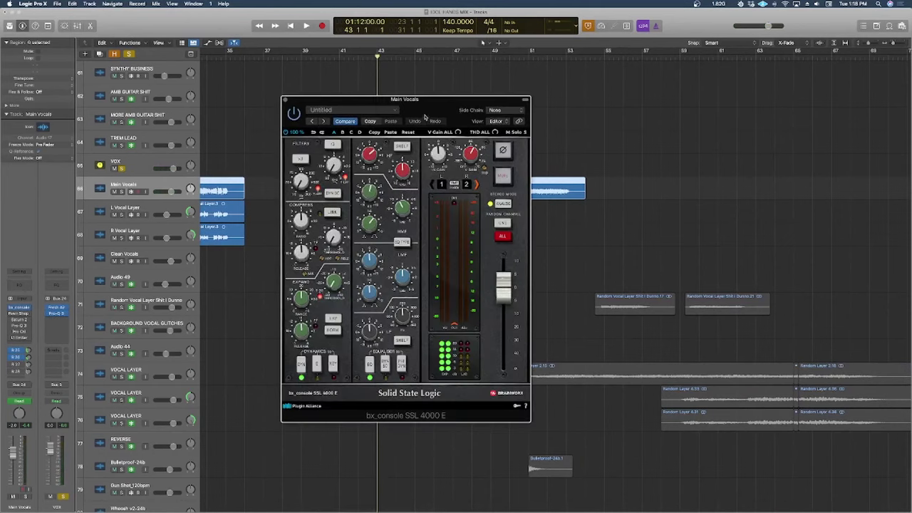
pyautogui.moveTo(425, 116); pyautogui.dragTo(561, 127)
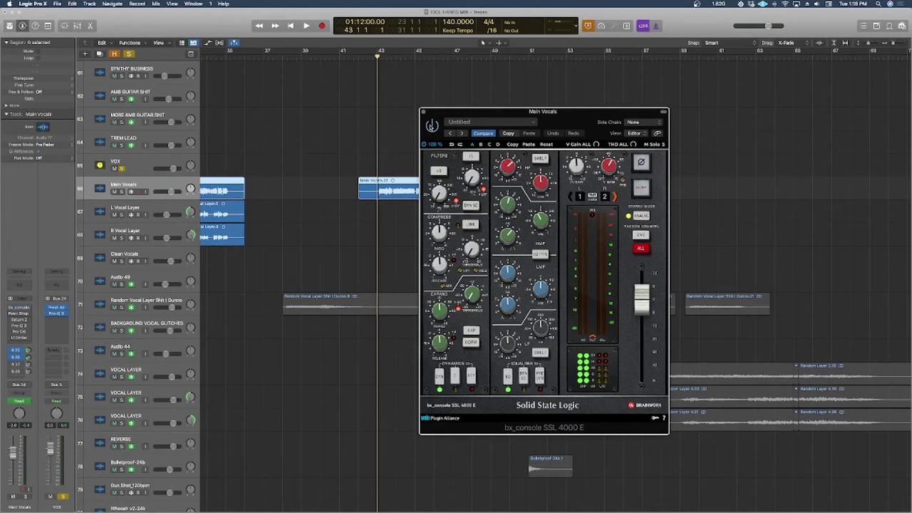
pyautogui.press('space')
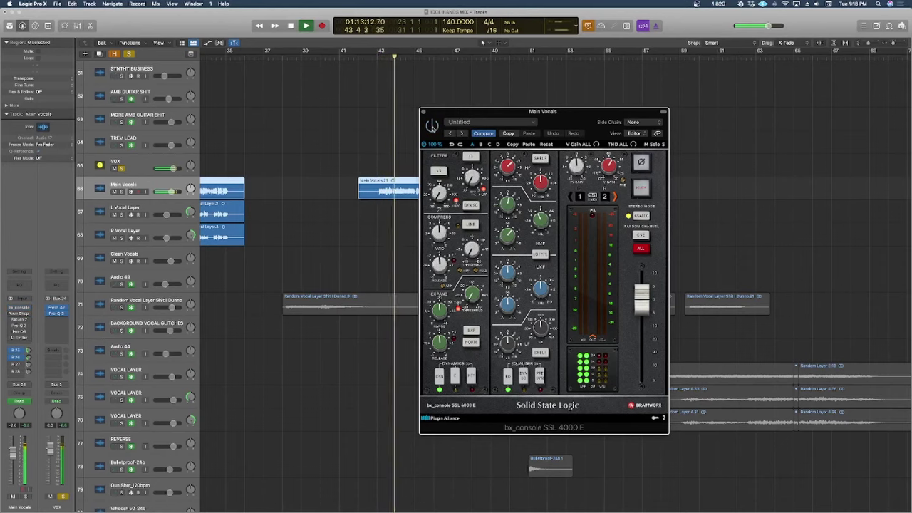
pyautogui.click(423, 112)
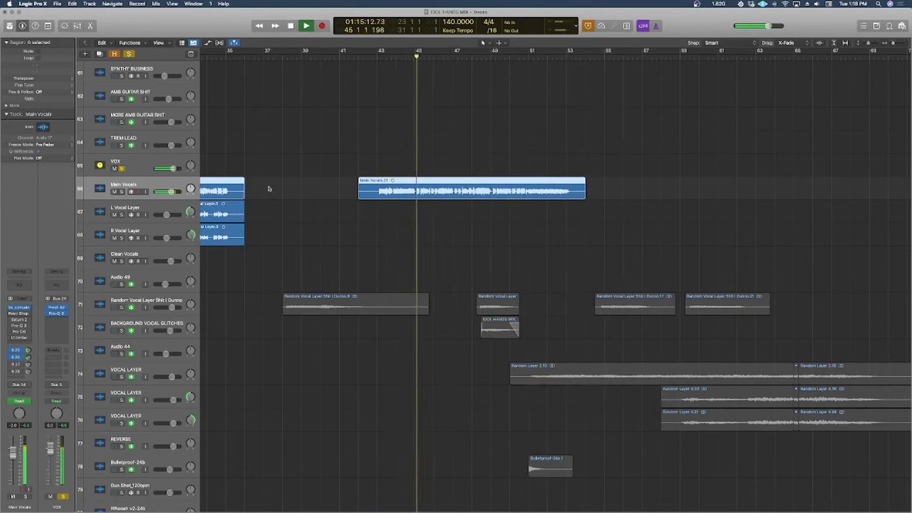
pyautogui.press('space')
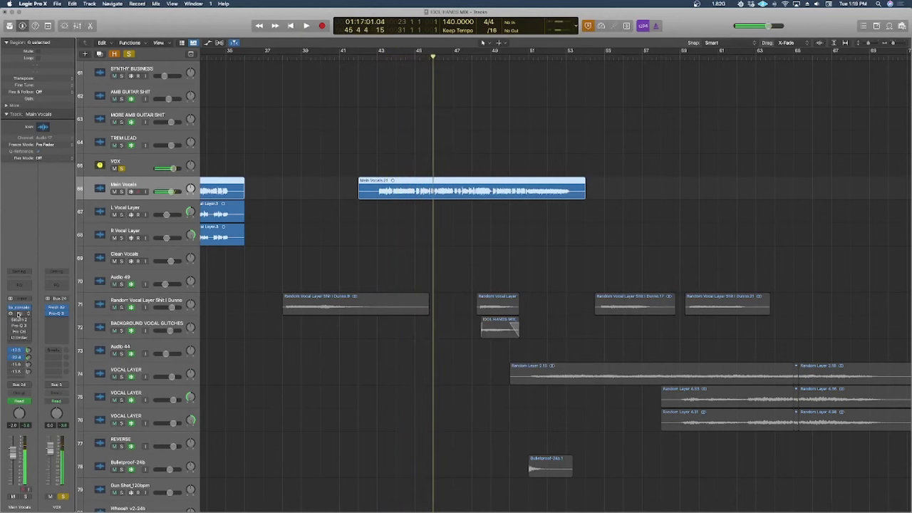
# Step: Open Pawn Shop Comp 2 on Main Vocals and audition the vocal from bar 43 with the compressor enabled
pyautogui.click(18, 313)
pyautogui.moveTo(431, 112); pyautogui.dragTo(758, 129)
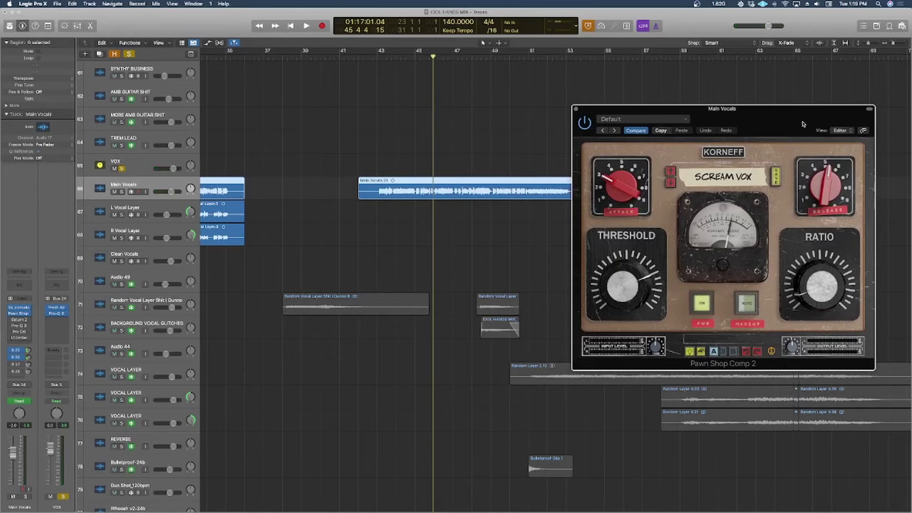
pyautogui.click(375, 57)
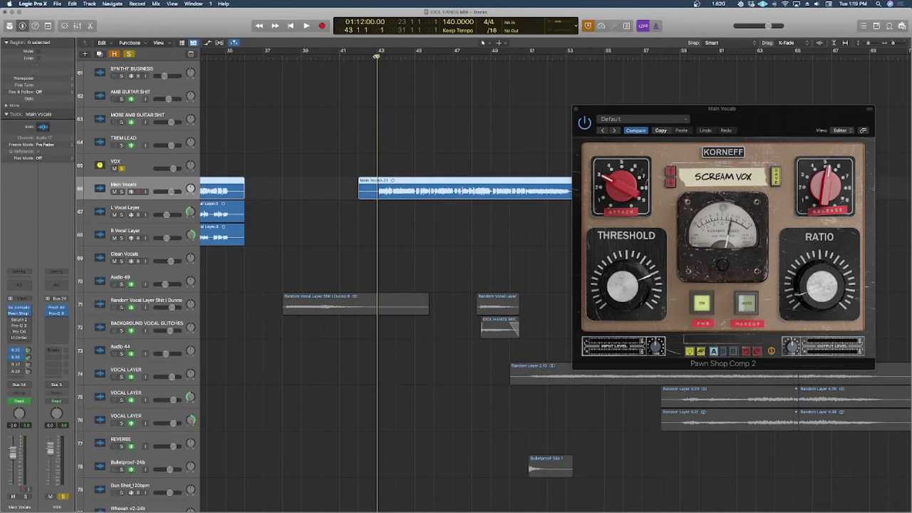
pyautogui.click(585, 123)
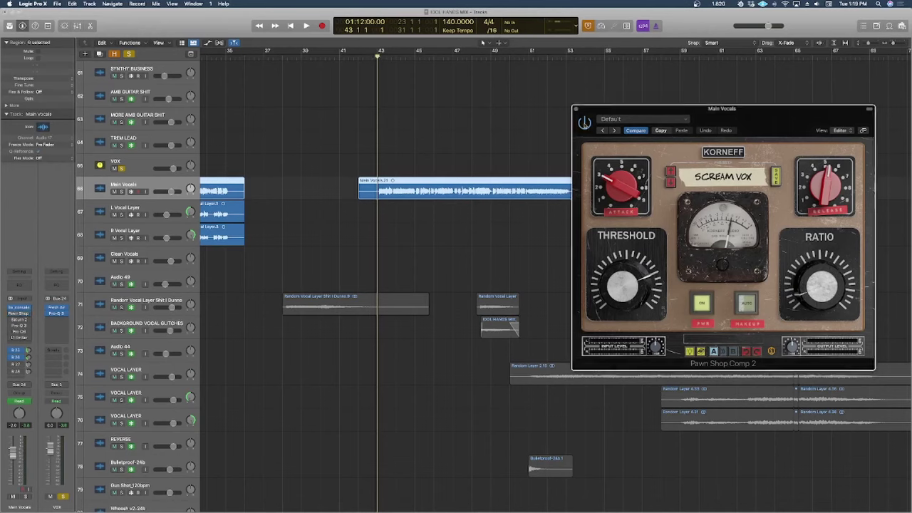
pyautogui.press('space')
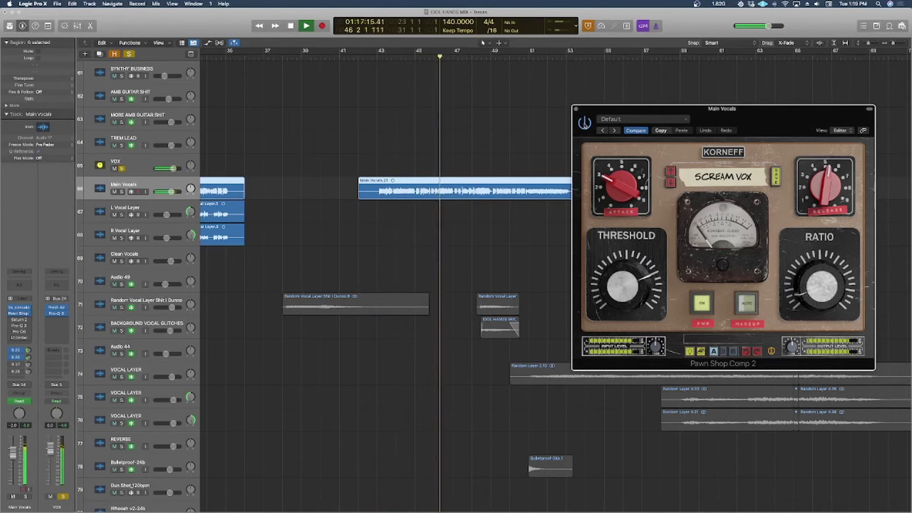
pyautogui.press('space')
pyautogui.press('v')
pyautogui.press('v')
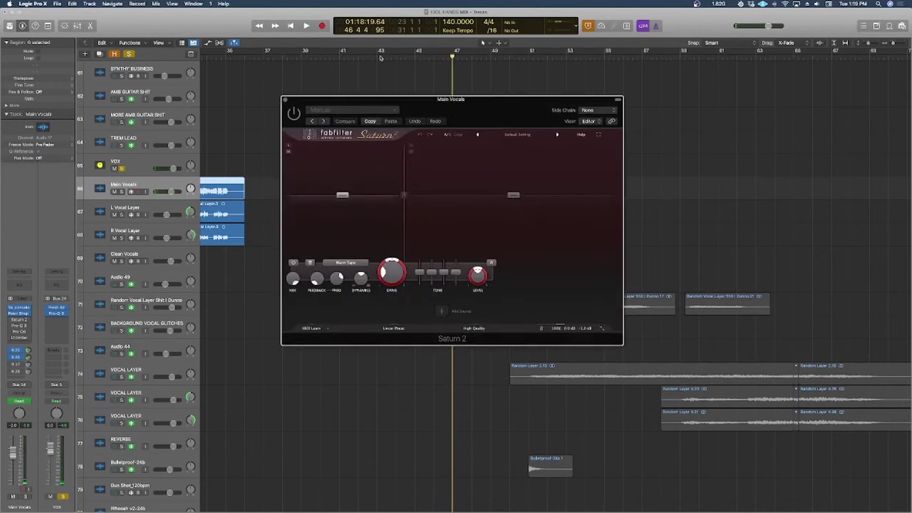
# Step: Audition the main vocal from bar 43 with the Saturn 2 saturation enabled and close the plug-in
pyautogui.moveTo(473, 106); pyautogui.dragTo(646, 139)
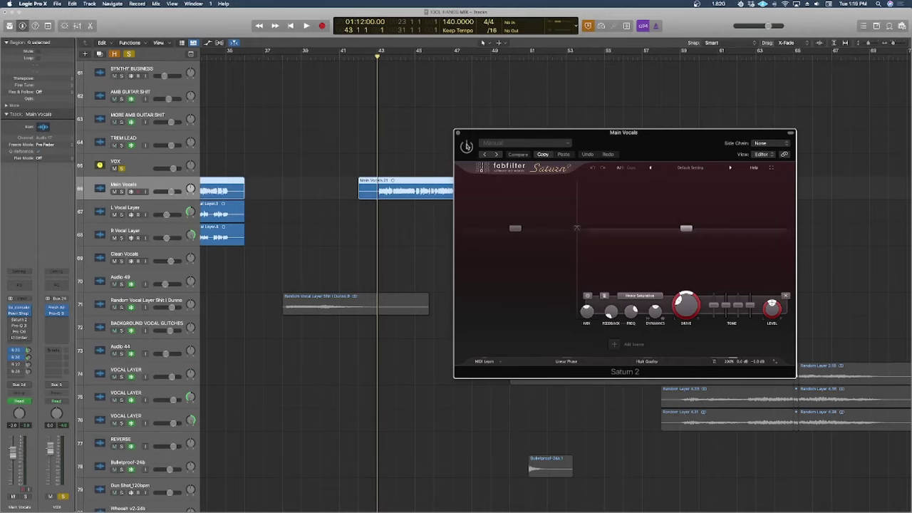
pyautogui.press('space')
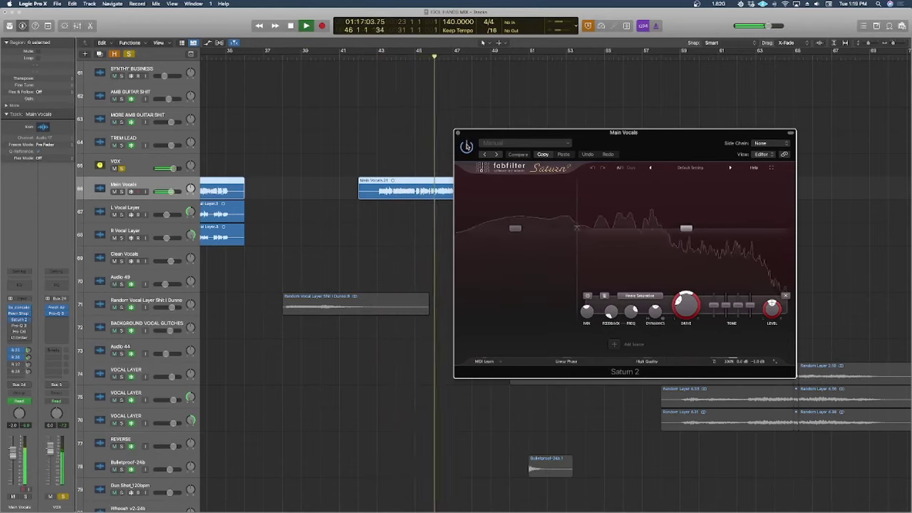
pyautogui.press('space')
pyautogui.click(457, 133)
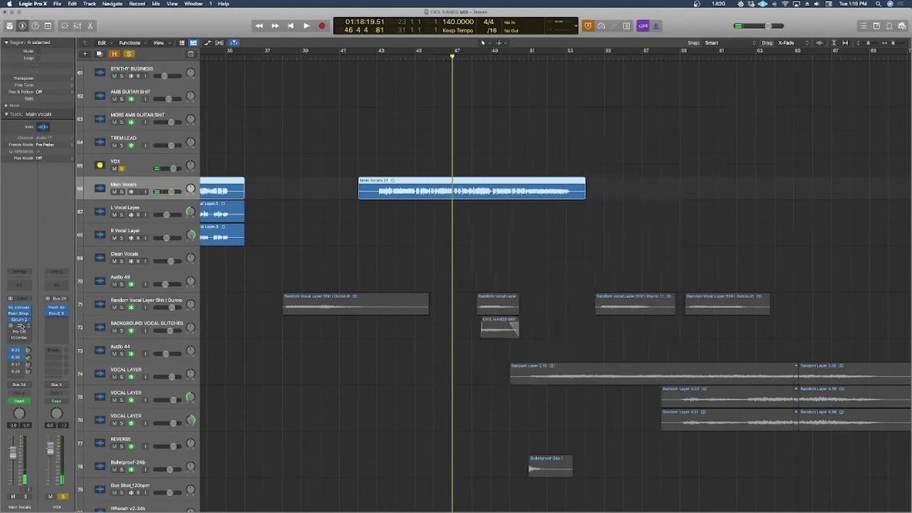
# Step: Enable Pro-Q 3 on Main Vocals, review its low-cut curve and close the plug-in
pyautogui.click(19, 325)
pyautogui.moveTo(274, 111); pyautogui.dragTo(378, 127)
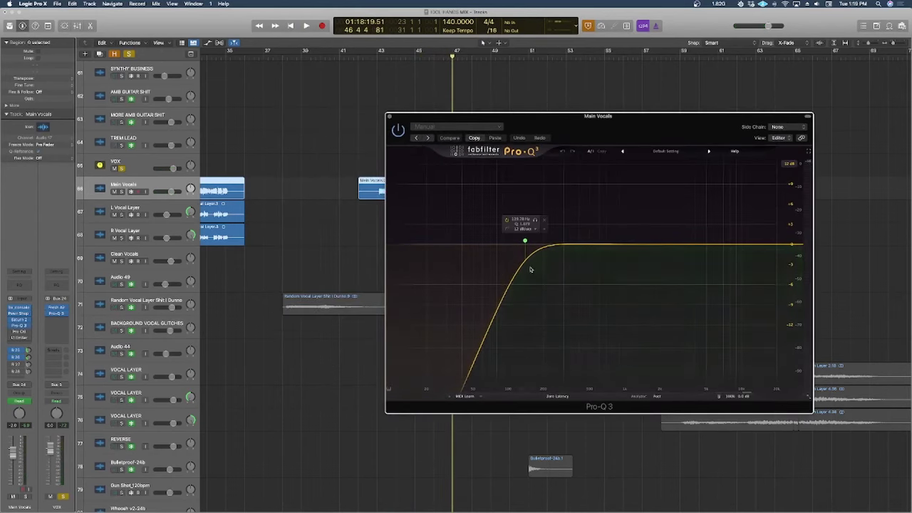
pyautogui.click(391, 117)
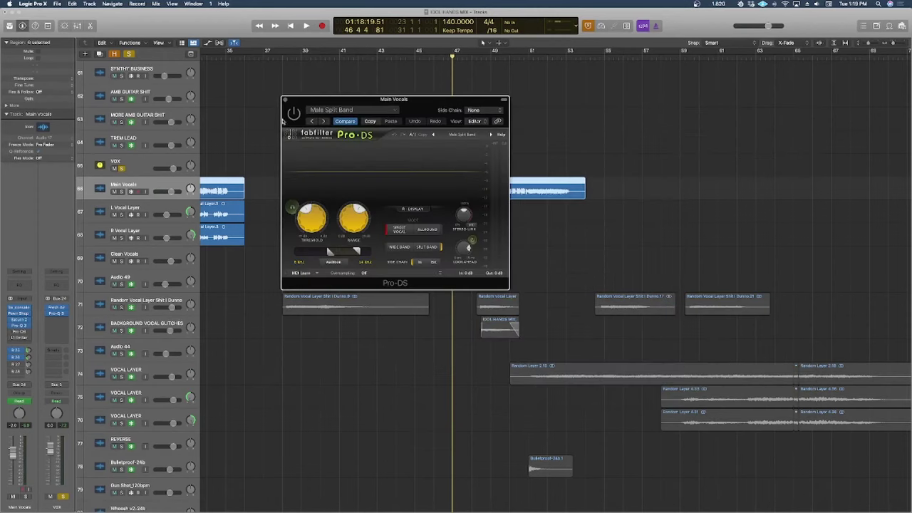
# Step: Audition the main vocal from bar 43, turning on the Pro-DS de-esser with the Male Split Band preset during playback
pyautogui.moveTo(370, 100); pyautogui.dragTo(548, 184)
pyautogui.click(378, 58)
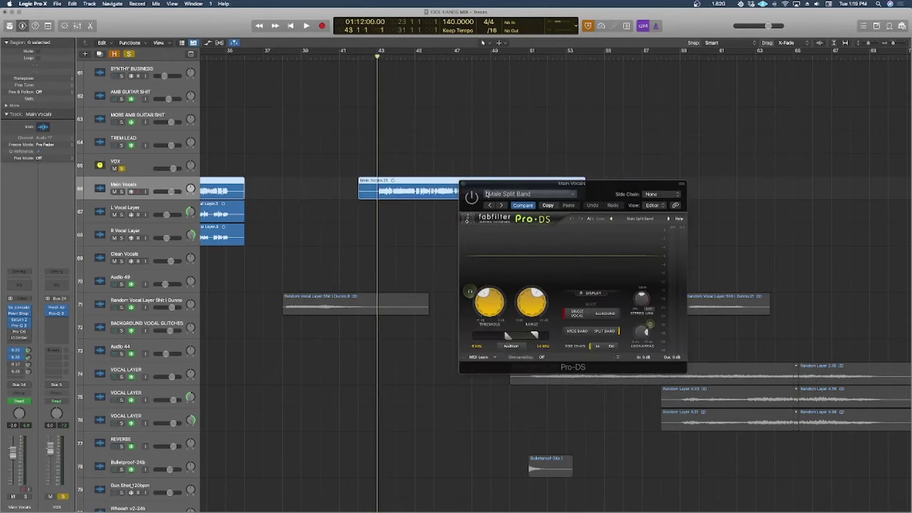
pyautogui.press('space')
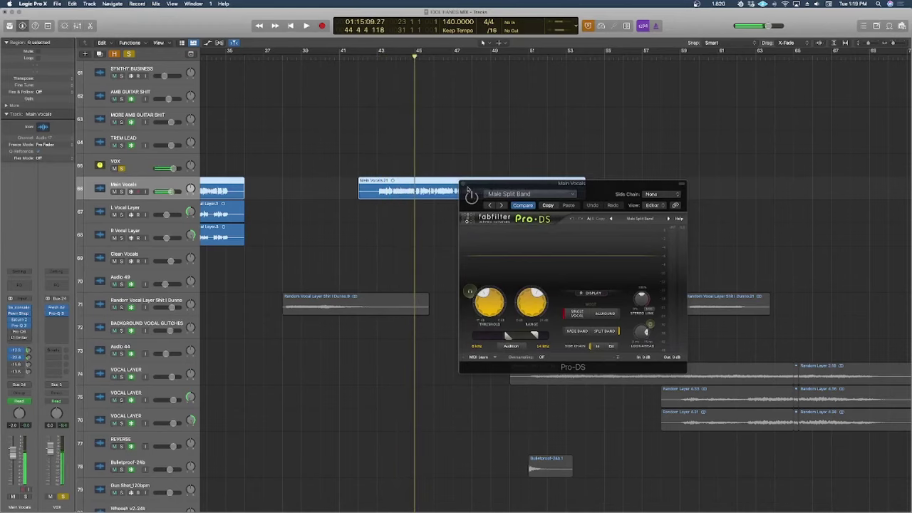
pyautogui.click(471, 198)
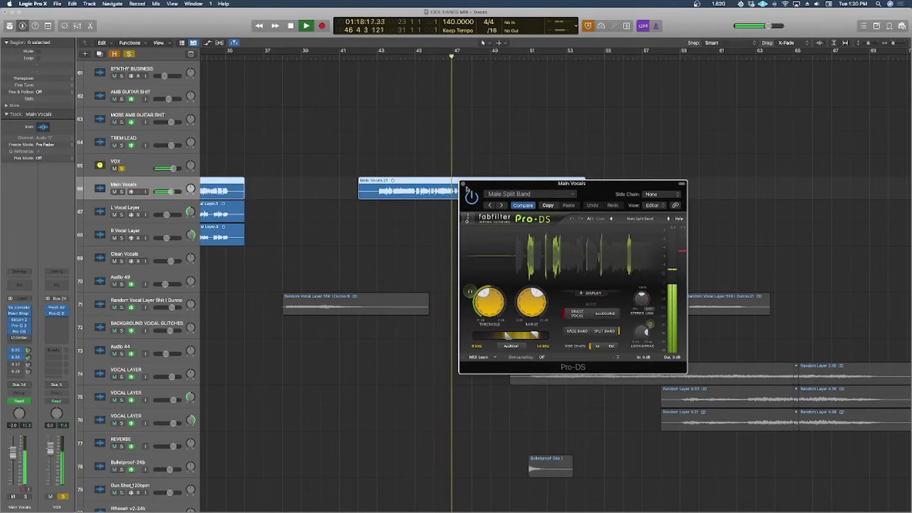
pyautogui.click(465, 184)
pyautogui.press('space')
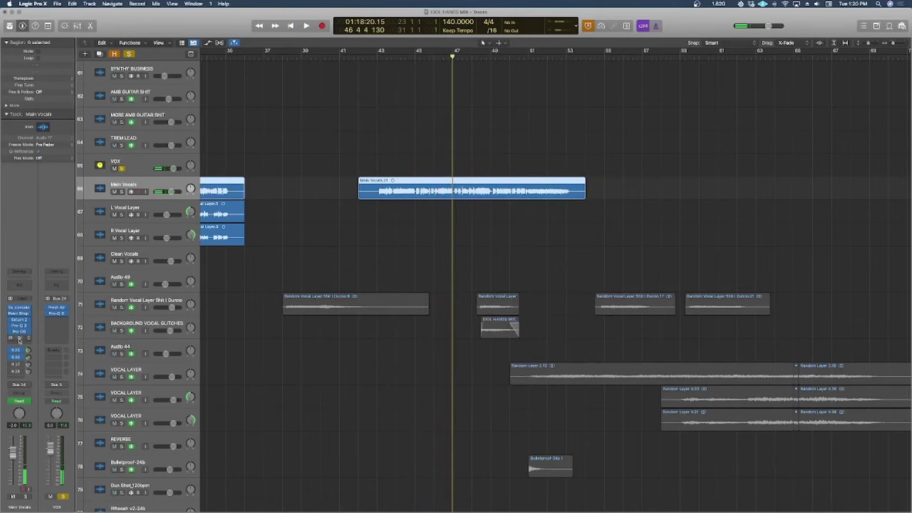
# Step: Enable the L1 limiter on Main Vocals and audition the complete vocal chain from bar 43
pyautogui.click(386, 56)
pyautogui.moveTo(332, 125); pyautogui.dragTo(573, 184)
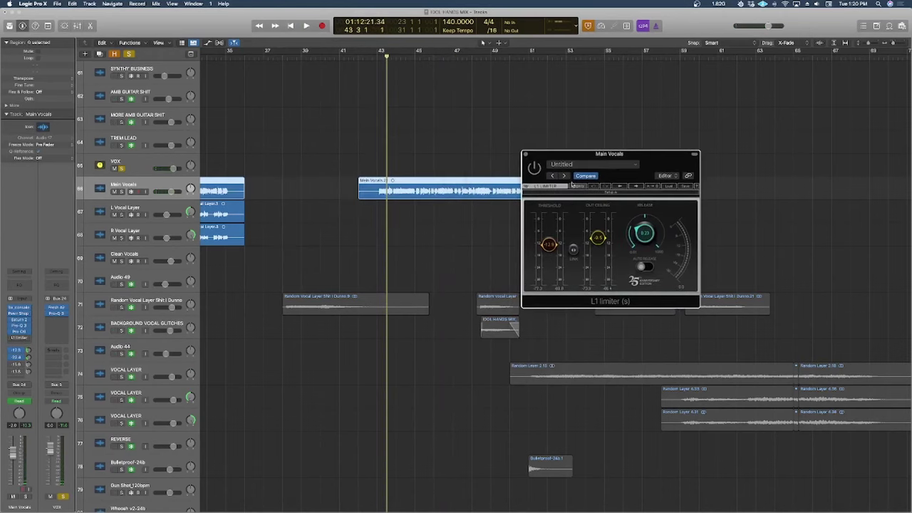
pyautogui.click(424, 104)
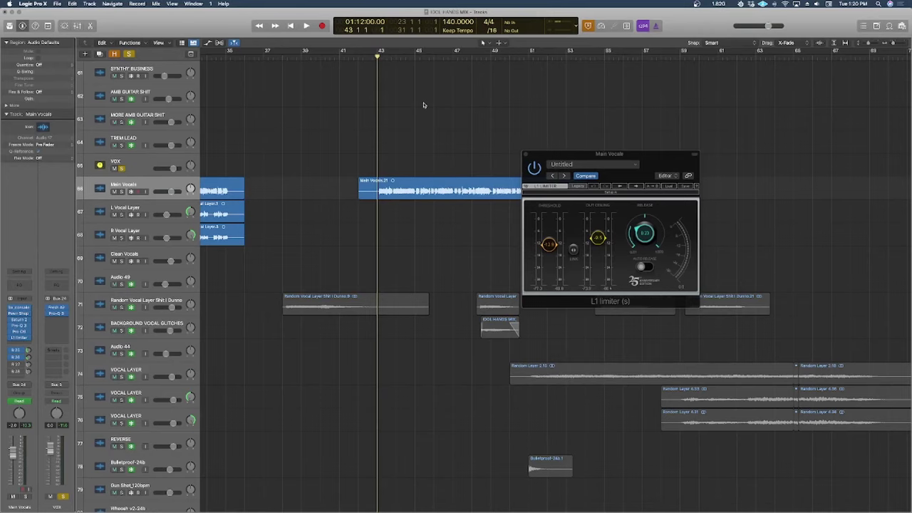
pyautogui.press('space')
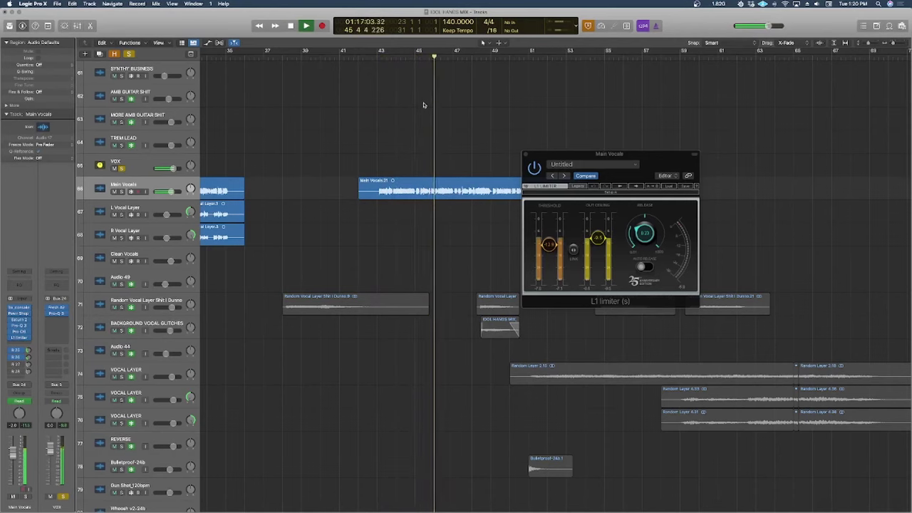
pyautogui.press('space')
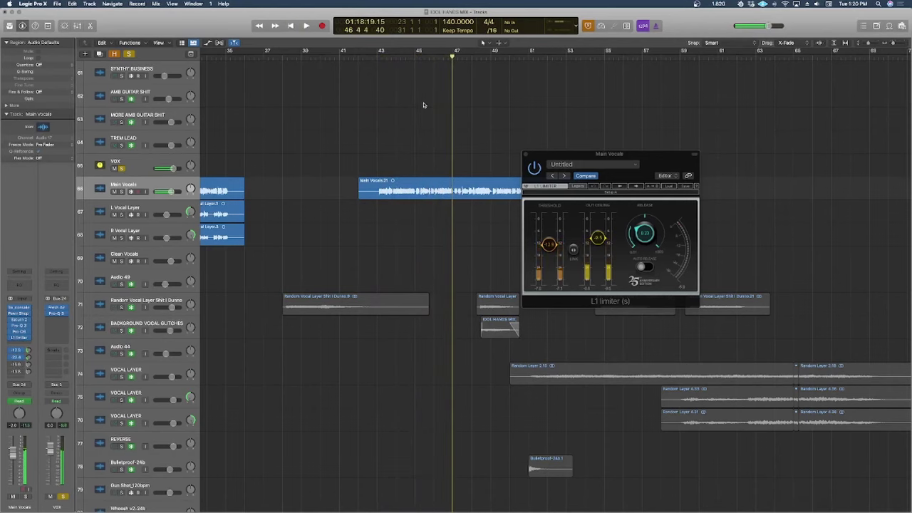
pyautogui.press('v')
# Step: Mute Main Vocals, select the L Vocal Layer track and audition the L and R vocal layers from bar 33
pyautogui.hotkey('ctrl', 'm')
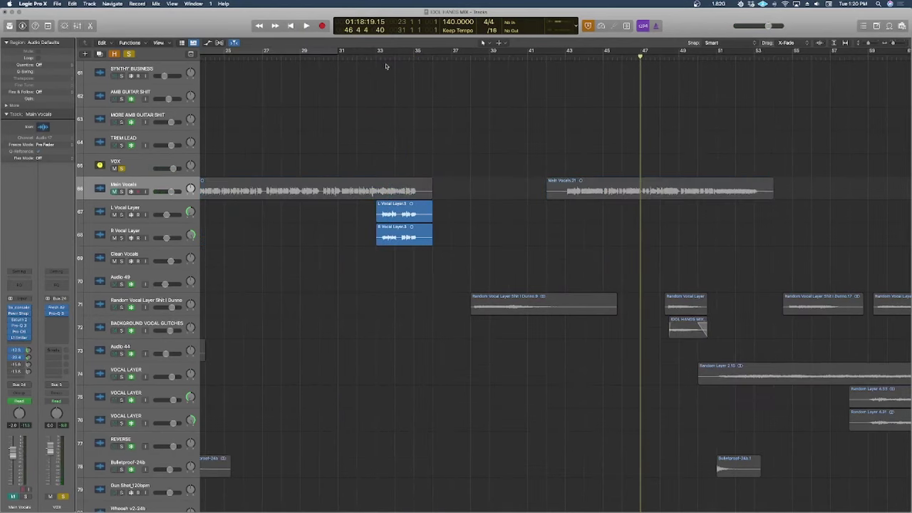
pyautogui.click(376, 51)
pyautogui.click(142, 208)
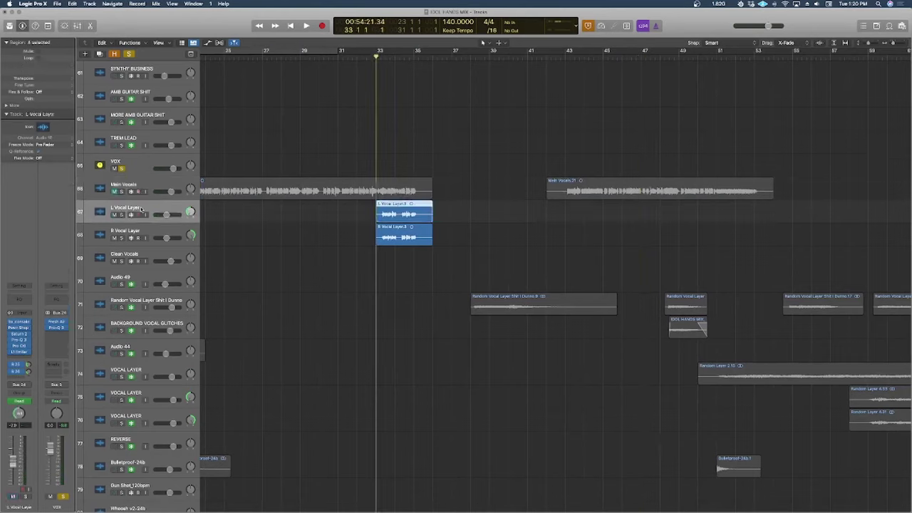
pyautogui.press('space')
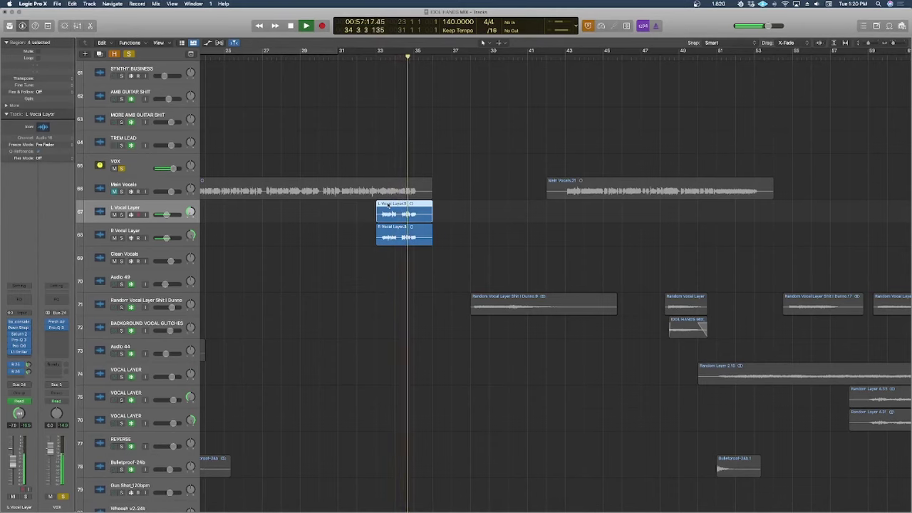
pyautogui.press('space')
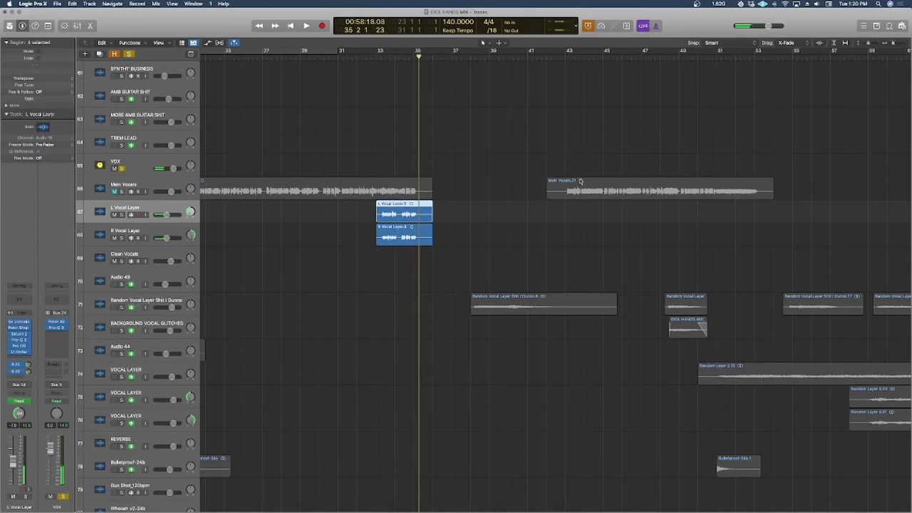
# Step: Audition the L and R vocal layers from bar 75
pyautogui.hscroll(10, 581, 181)
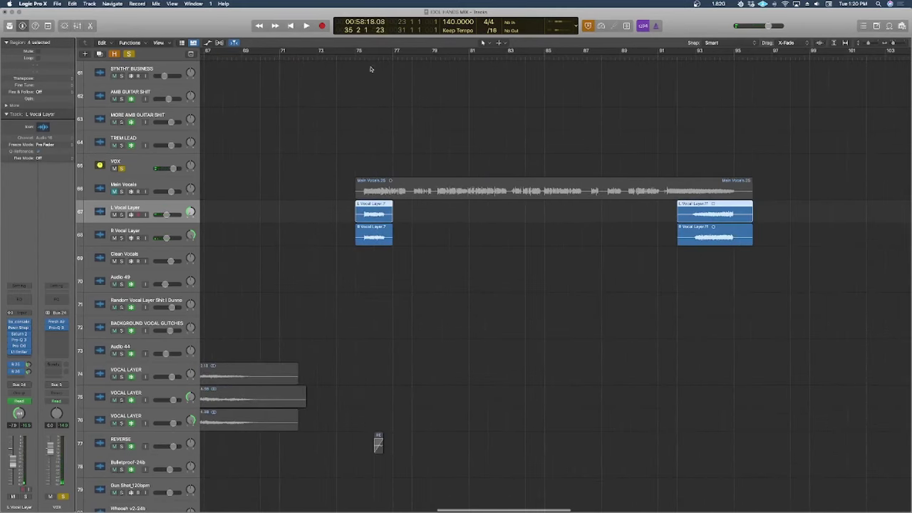
pyautogui.click(362, 53)
pyautogui.press('space')
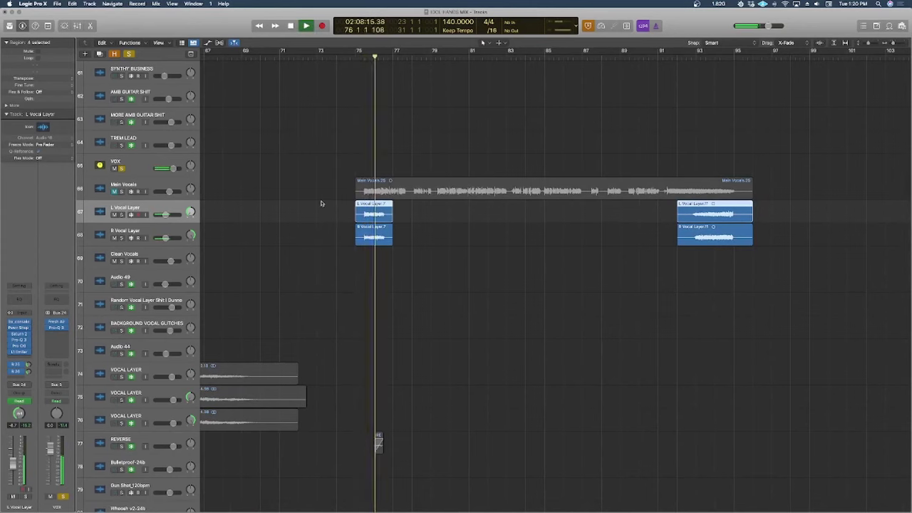
pyautogui.hscroll(15, 321, 203)
pyautogui.press('space')
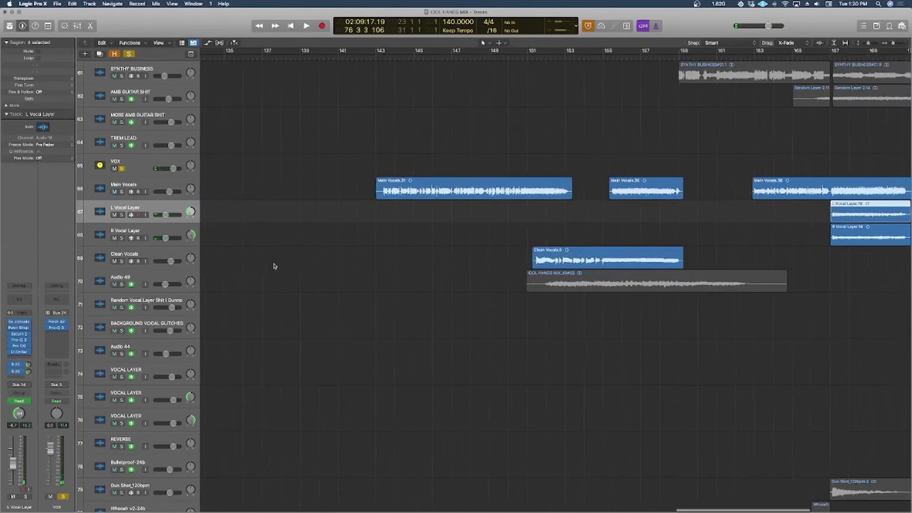
# Step: Mute Main Vocals, play the Clean Vocals part from bar 151 and select its region
pyautogui.hscroll(5, 273, 265)
pyautogui.click(114, 191)
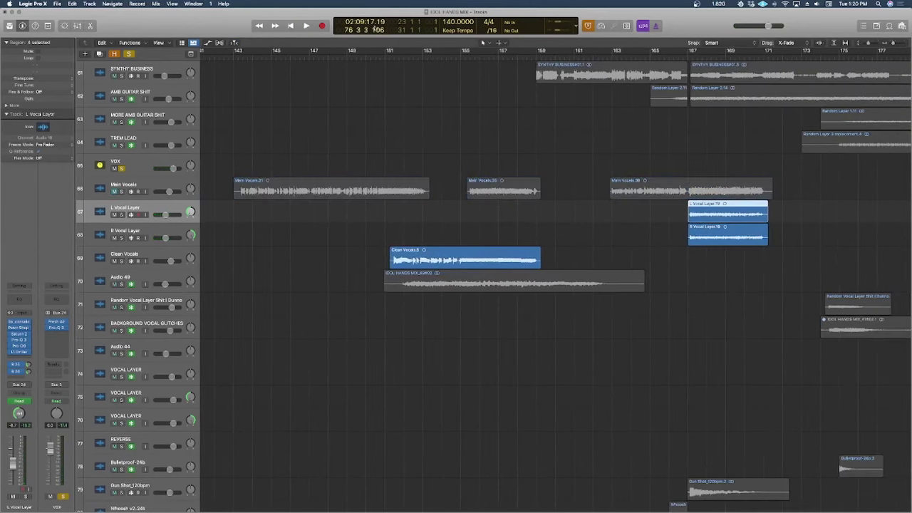
pyautogui.click(391, 56)
pyautogui.press('space')
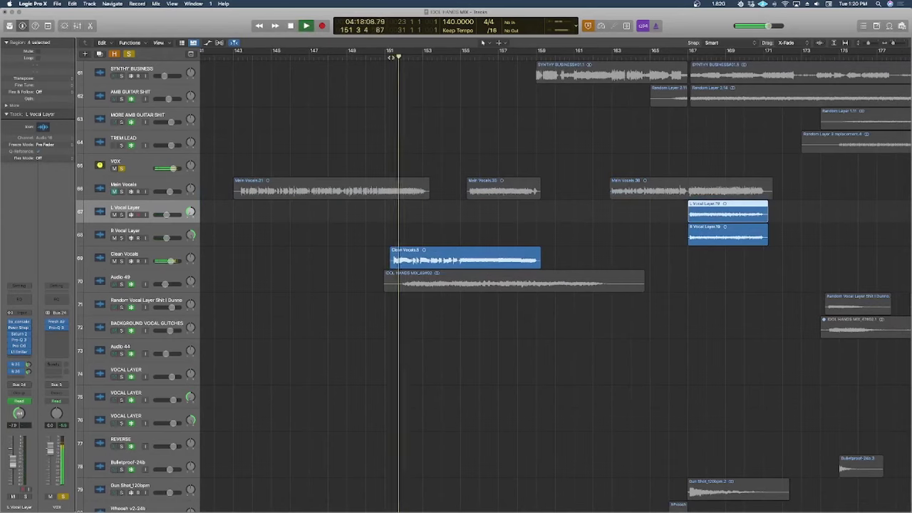
pyautogui.click(463, 258)
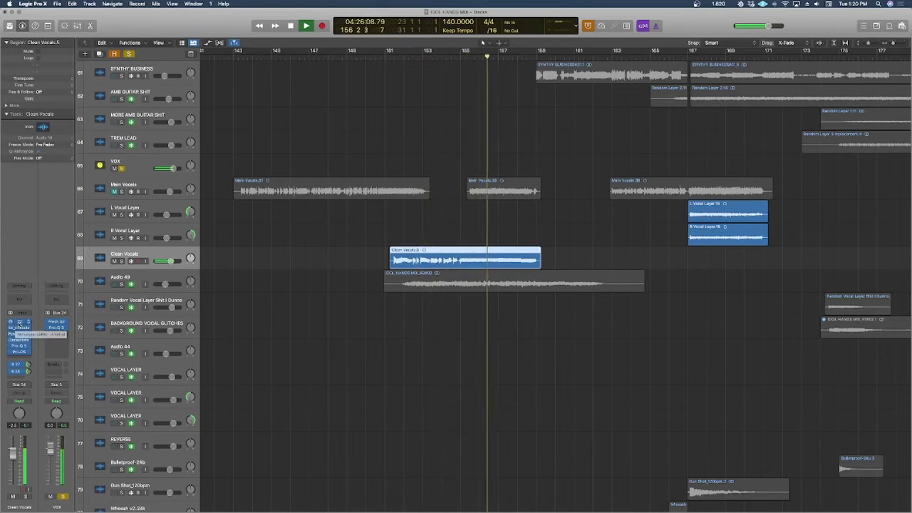
# Step: Stop playback, return the playhead to bar 151 and examine the Melodyne pitch correction on Clean Vocals
pyautogui.press('space')
pyautogui.click(394, 56)
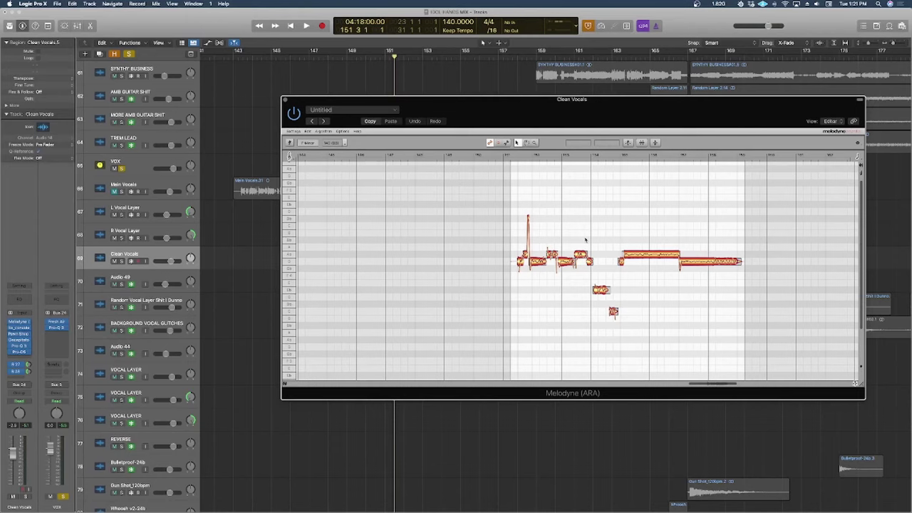
pyautogui.press('v')
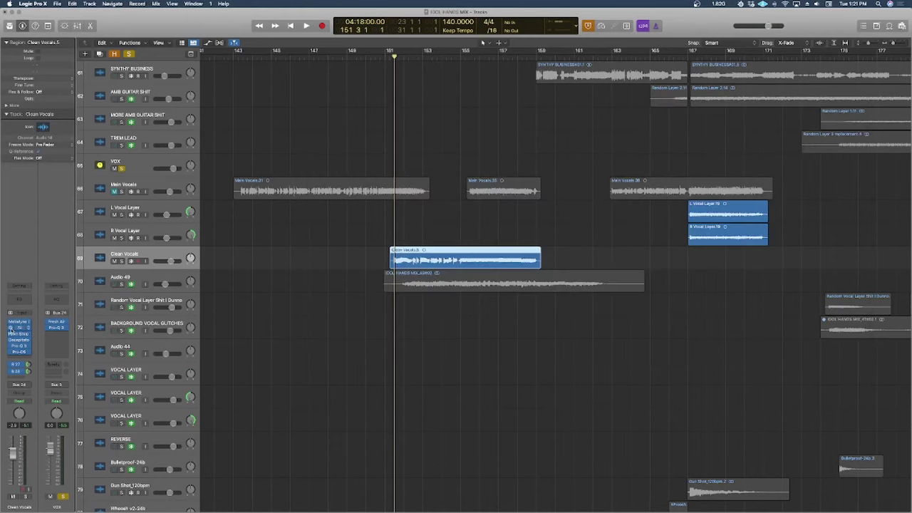
# Step: Bypass the inserts after Melodyne on Clean Vocals, re-enable bx_console SSL 4000 E and review its settings
pyautogui.click(13, 330)
pyautogui.click(14, 330)
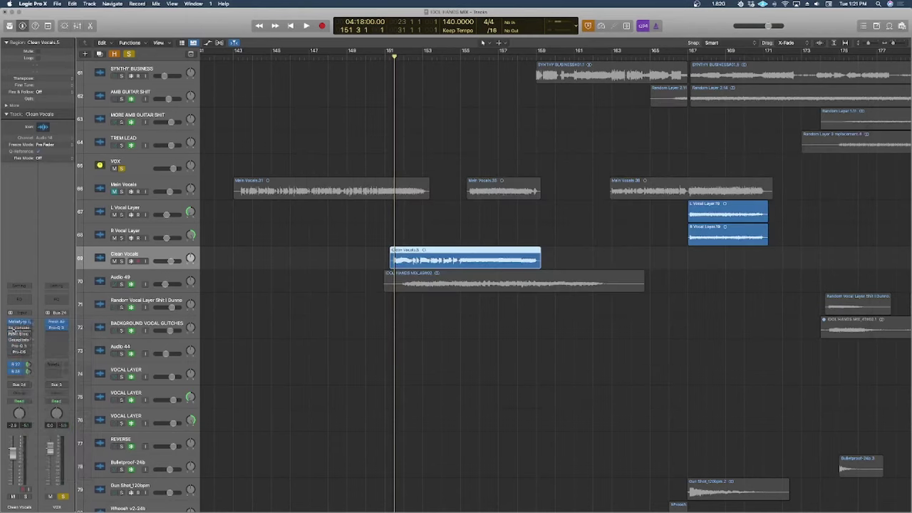
pyautogui.click(13, 329)
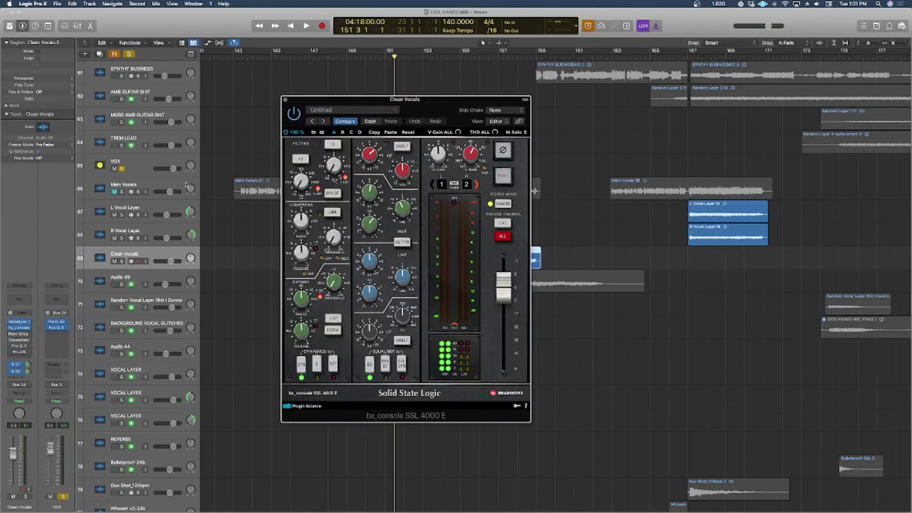
pyautogui.click(285, 100)
# Step: Enable Pawn Shop Comp 2 with the Rock Vocal preset on Clean Vocals and audition it from bar 151
pyautogui.click(18, 335)
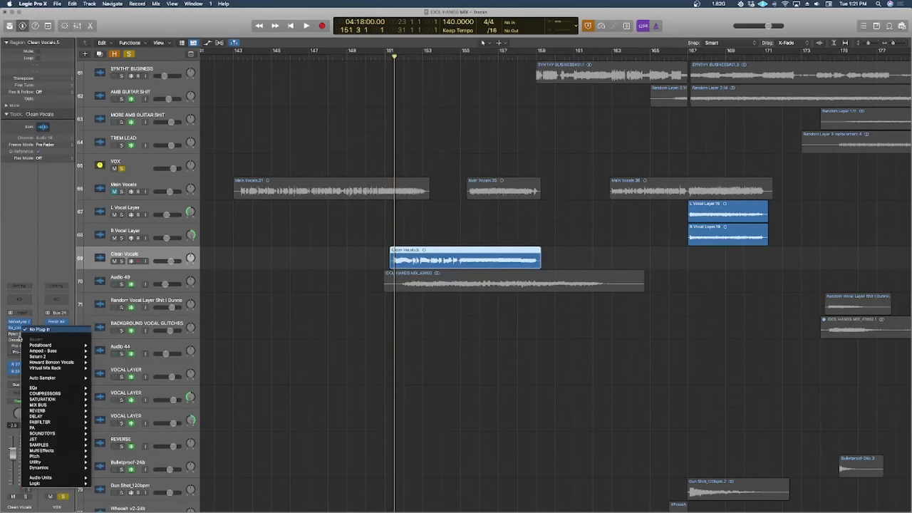
pyautogui.click(18, 335)
pyautogui.click(18, 335)
pyautogui.moveTo(467, 107); pyautogui.dragTo(658, 110)
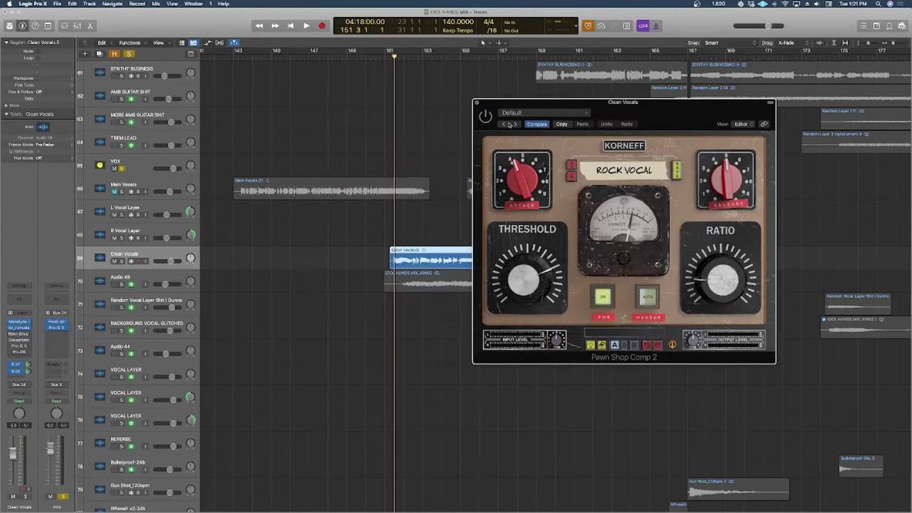
pyautogui.moveTo(394, 58); pyautogui.dragTo(385, 57)
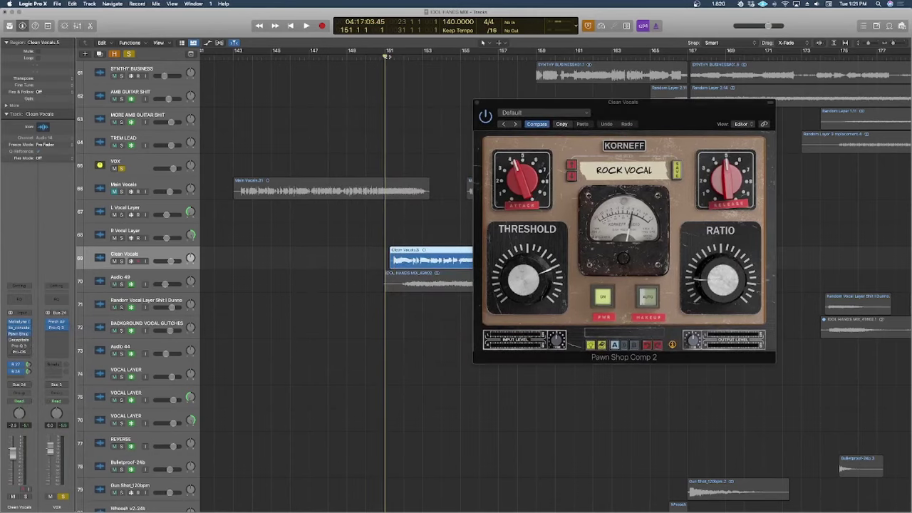
pyautogui.click(482, 123)
pyautogui.press('space')
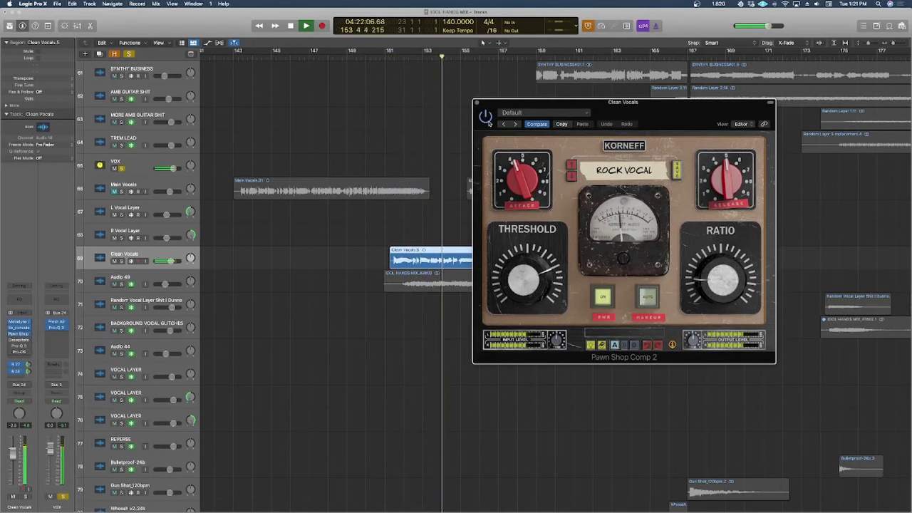
pyautogui.click(477, 104)
pyautogui.press('space')
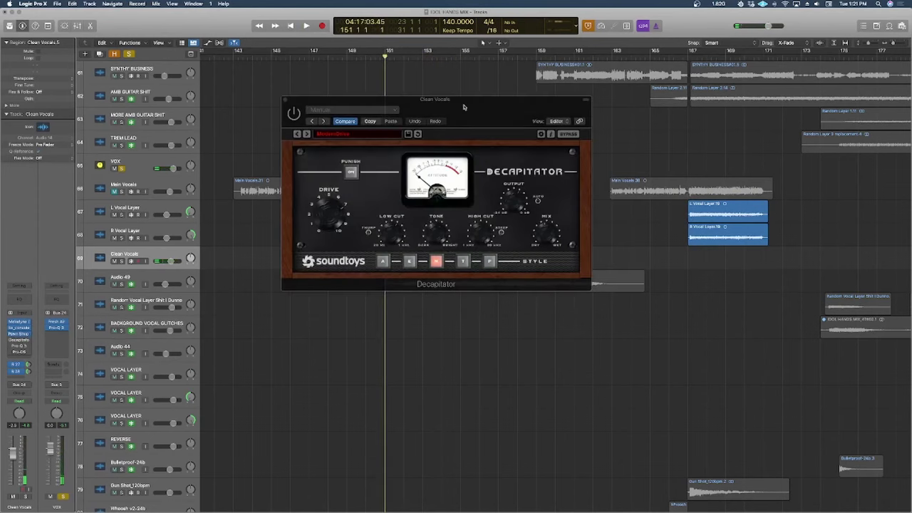
# Step: Enable the Decapitator saturation on Clean Vocals and audition it from bar 151
pyautogui.moveTo(401, 97); pyautogui.dragTo(682, 141)
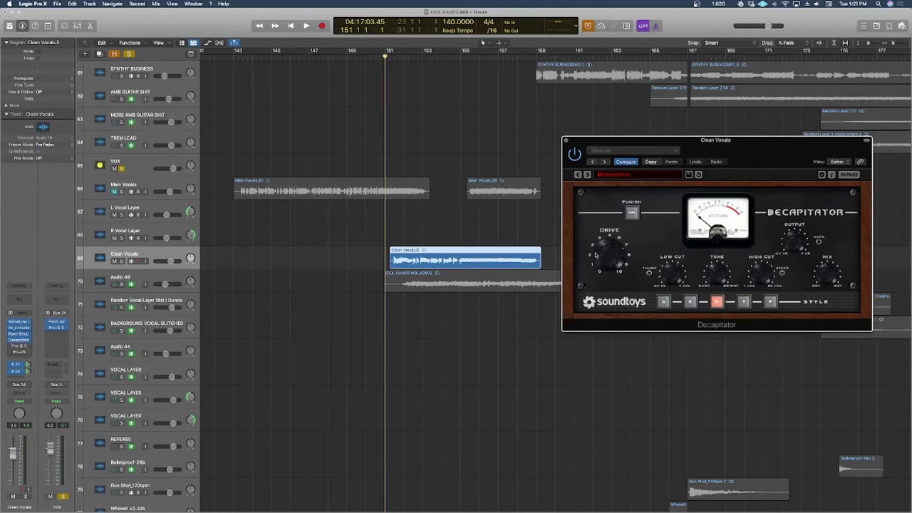
pyautogui.press('space')
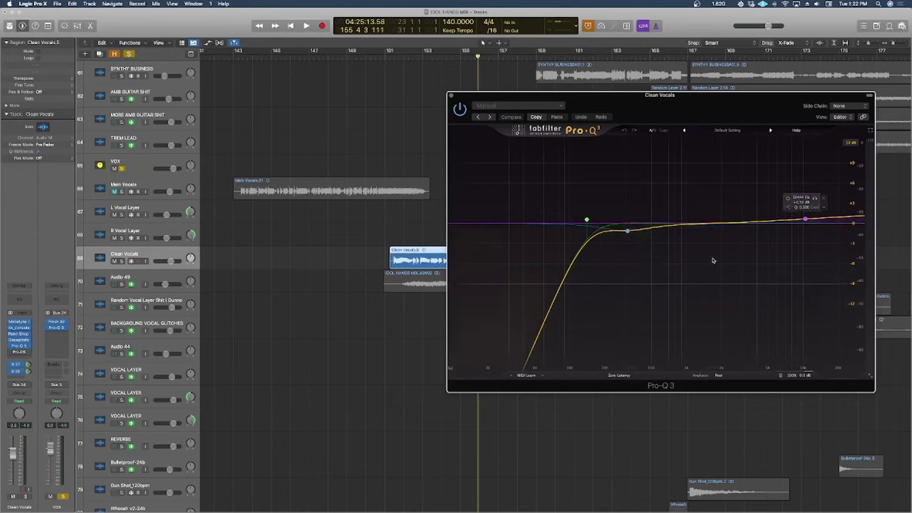
# Step: Enable Pro-Q 3 on Clean Vocals, audition its EQ curve from bar 151 and close the plug-in
pyautogui.click(397, 57)
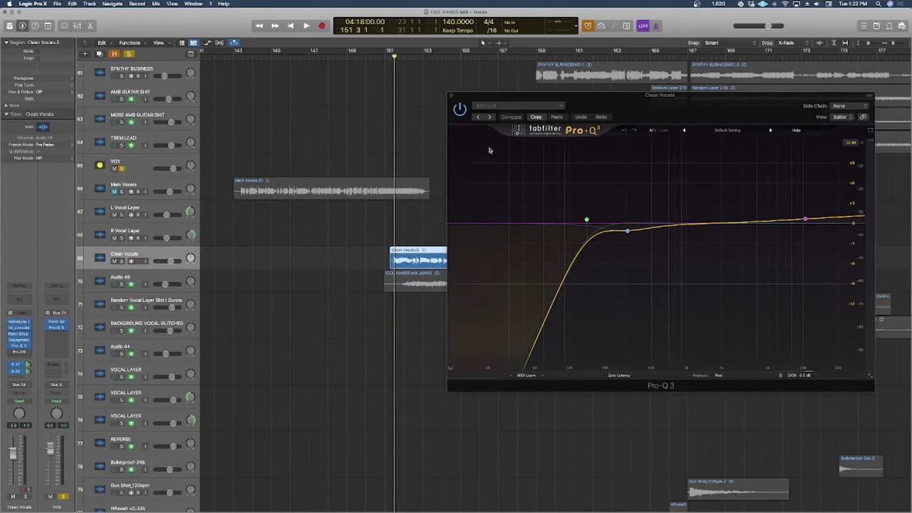
pyautogui.click(461, 114)
pyautogui.press('space')
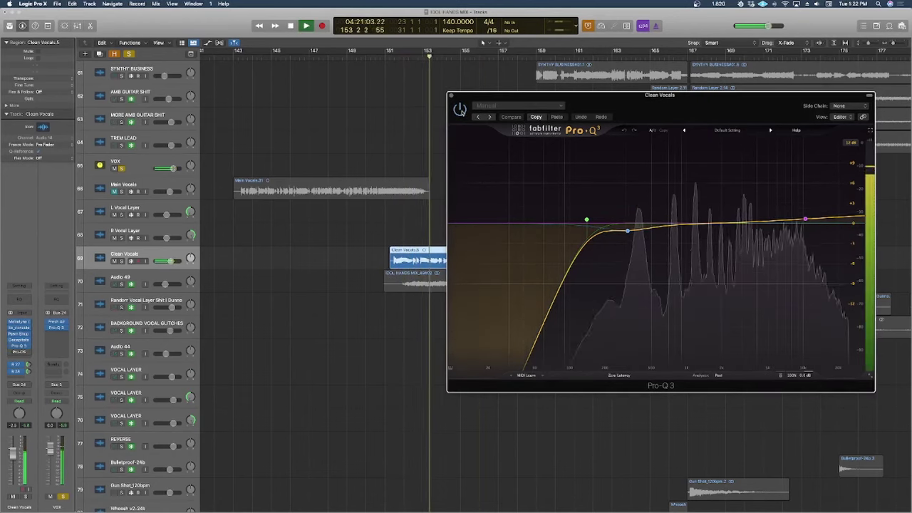
pyautogui.click(450, 95)
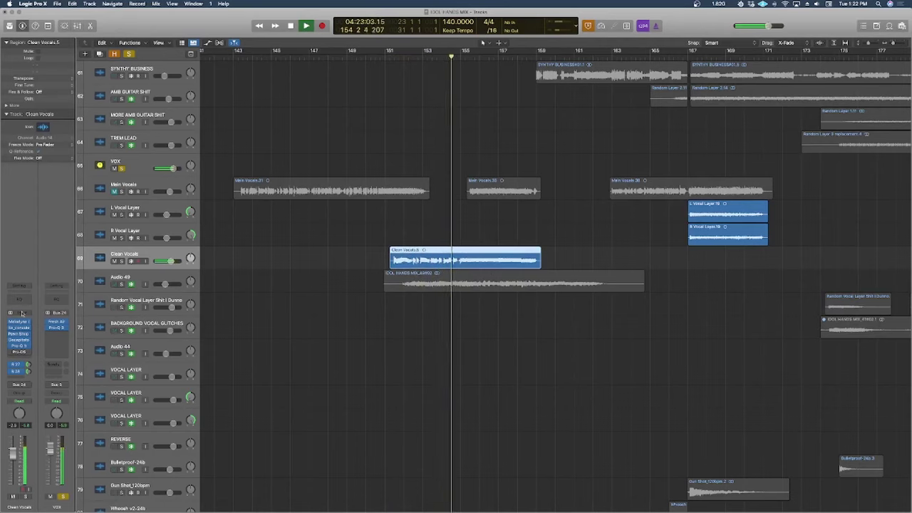
pyautogui.press('space')
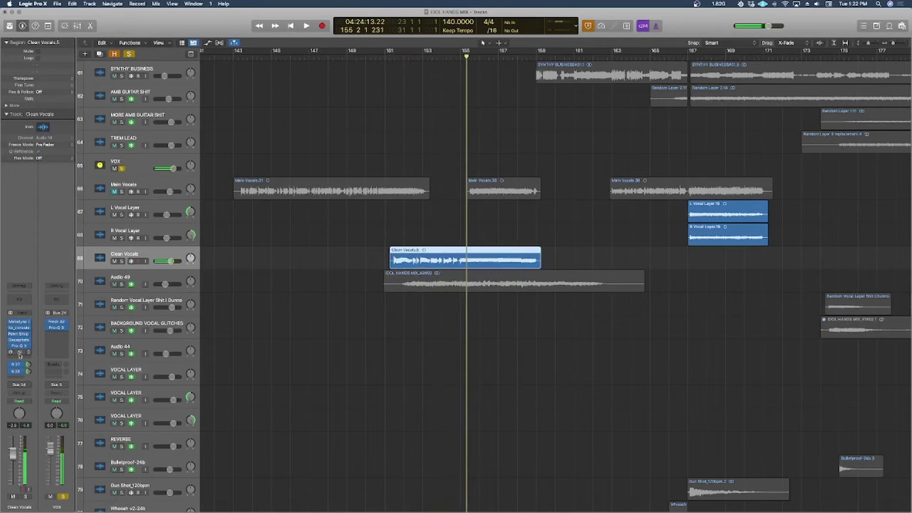
# Step: Enable Pro-DS with the Male Split Band preset on Clean Vocals and audition the full chain from bar 151
pyautogui.click(19, 354)
pyautogui.click(78, 427)
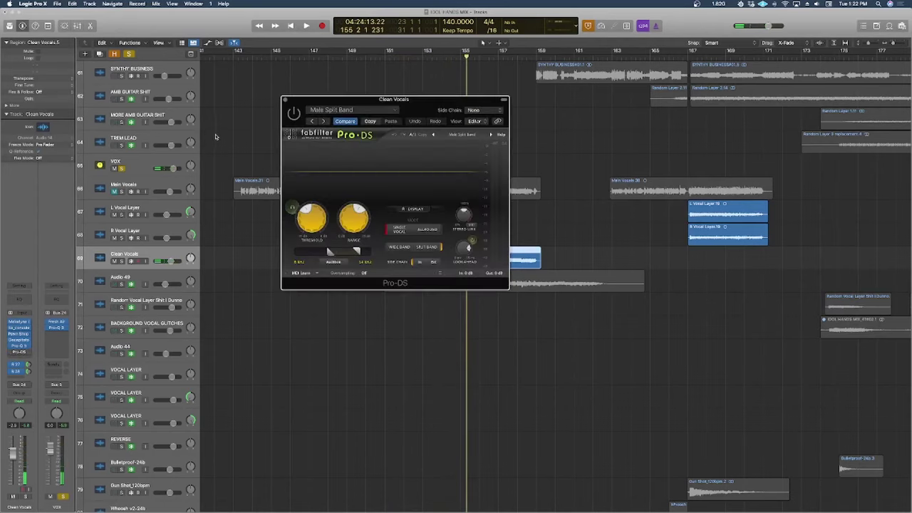
pyautogui.click(285, 100)
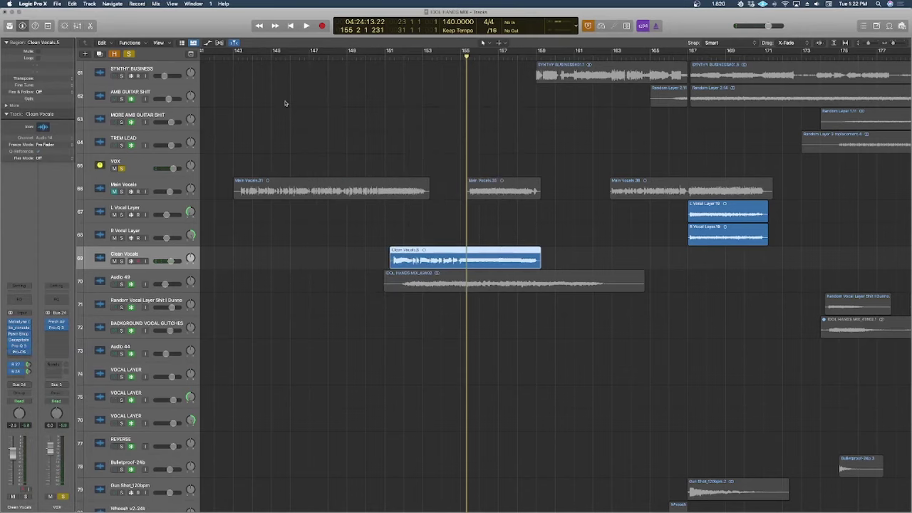
pyautogui.click(396, 57)
pyautogui.press('space')
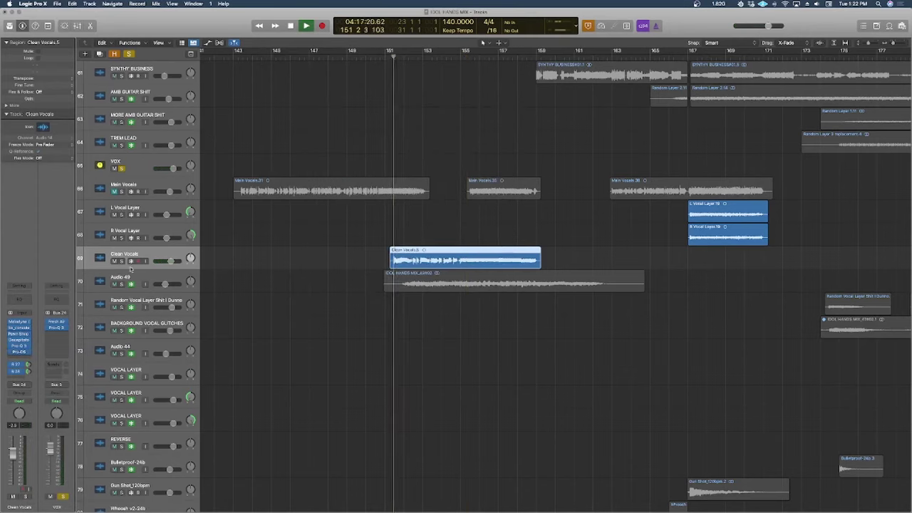
pyautogui.press('space')
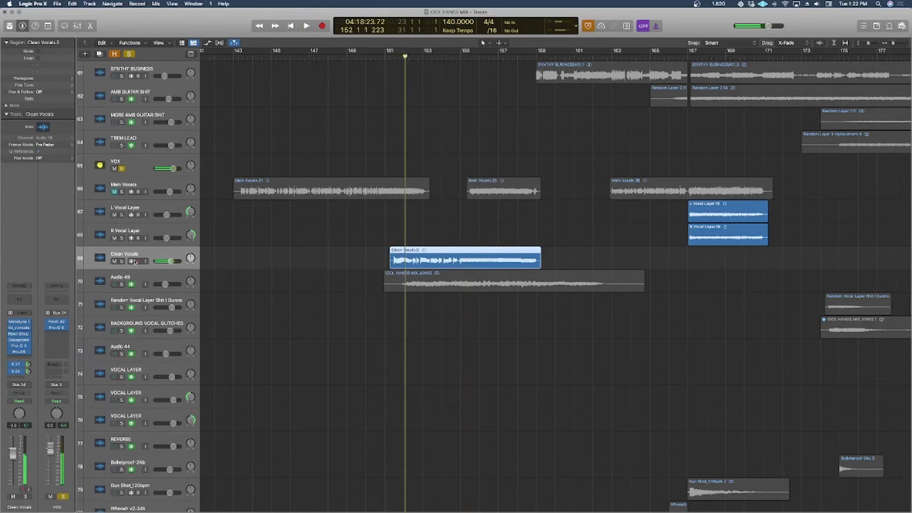
# Step: Clear the VOX solo, unmute Main Vocals and solo the Audio 49 track
pyautogui.click(120, 169)
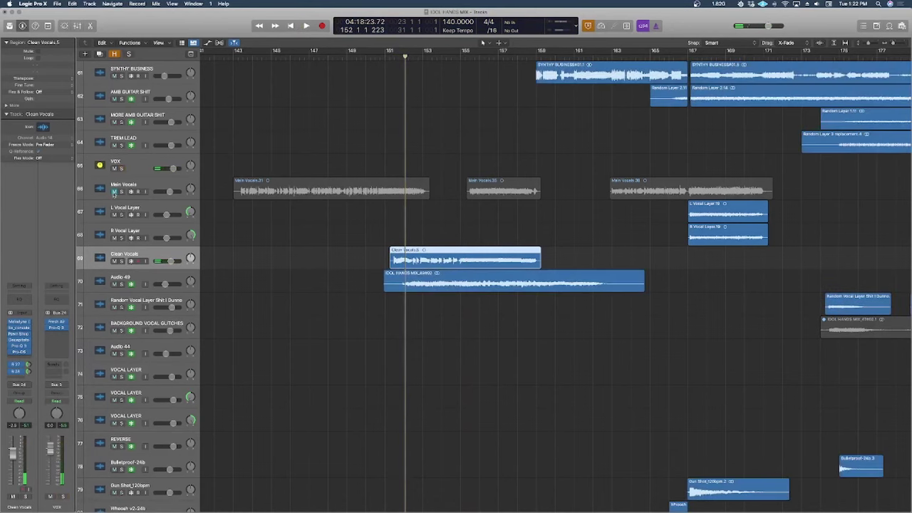
pyautogui.click(114, 192)
pyautogui.click(121, 284)
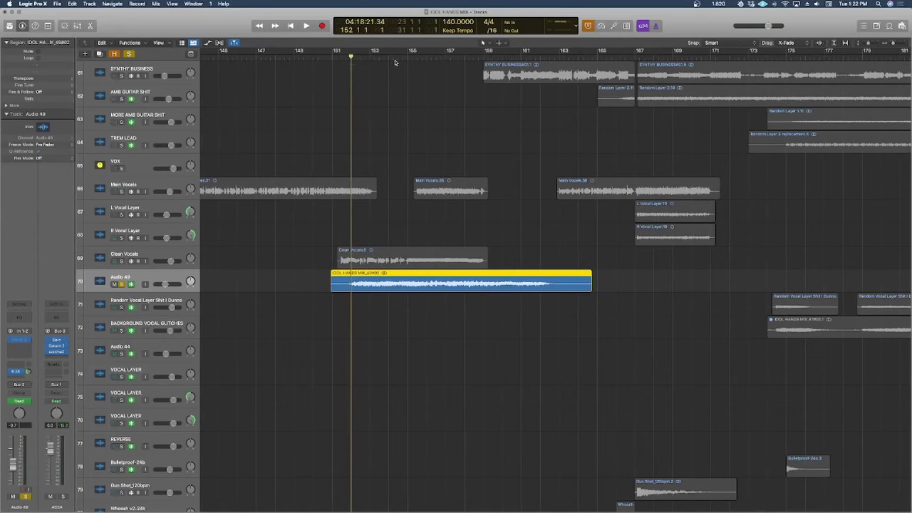
# Step: Audition the soloed Audio 49 region from bar 152, move the playhead to bar 159 and clear the track's solo
pyautogui.press('space')
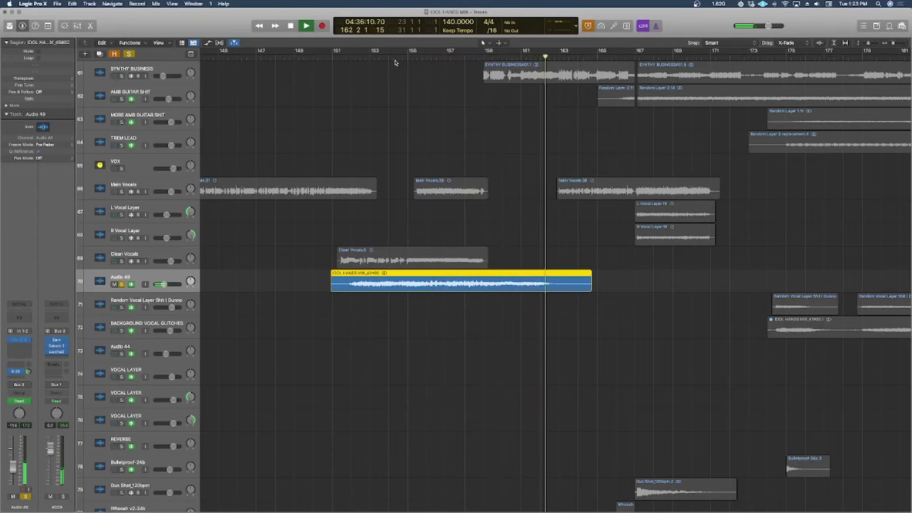
pyautogui.press('space')
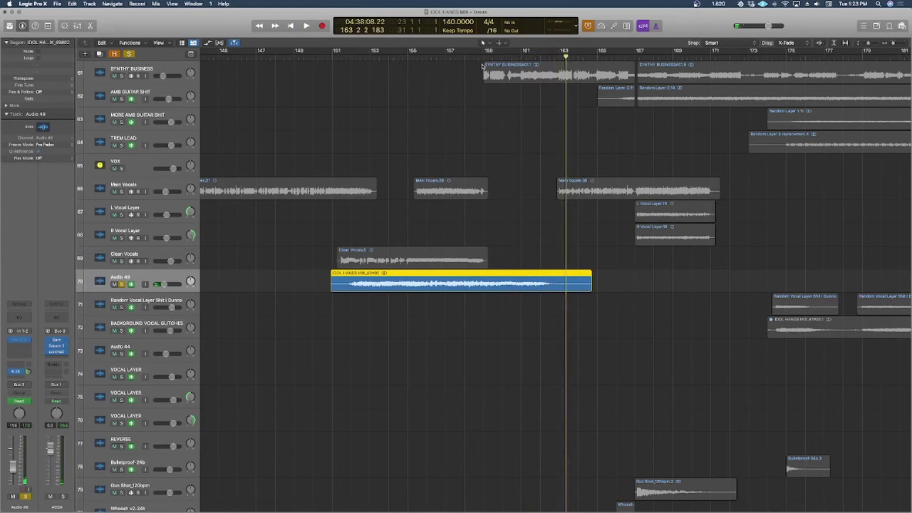
pyautogui.click(480, 57)
pyautogui.scroll(5, 418, 218)
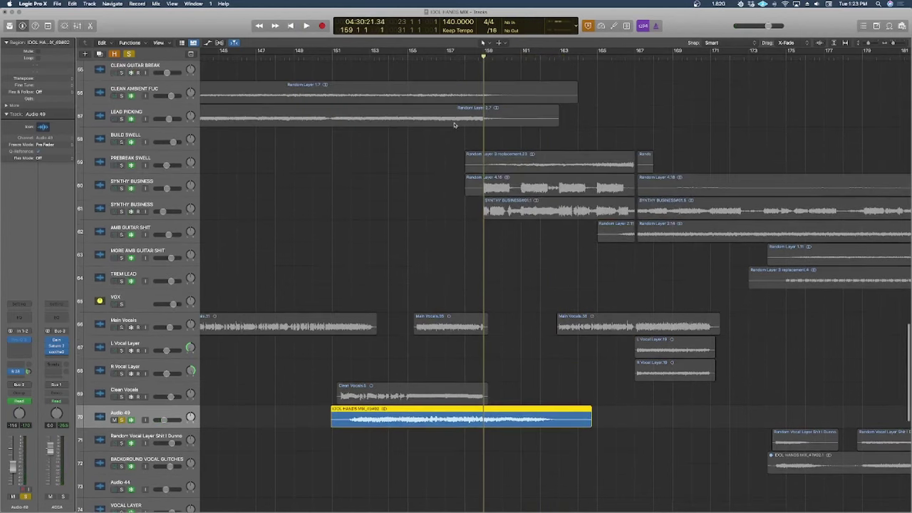
pyautogui.hscroll(3, 728, 191)
pyautogui.scroll(-2, 684, 221)
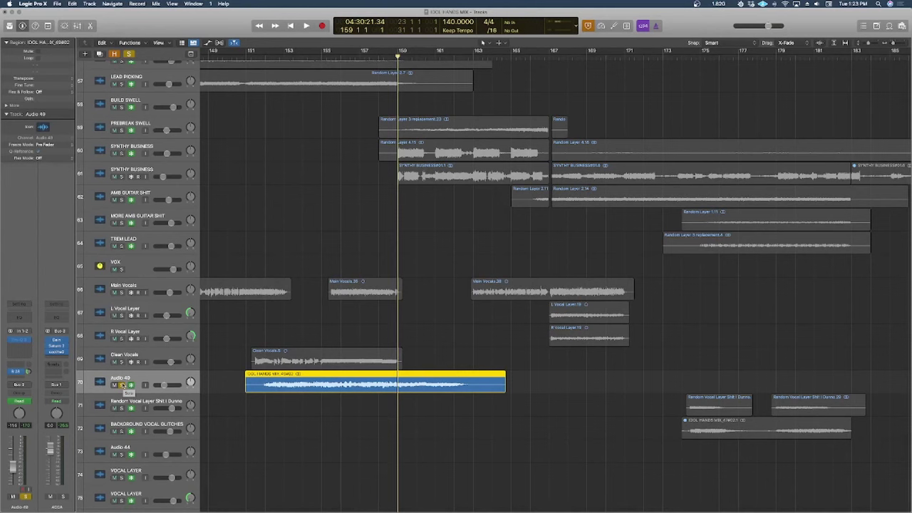
pyautogui.press('super+a')
# Step: Select the Random Vocal Layer track below Audio 49 and solo it
pyautogui.hscroll(-2, 275, 340)
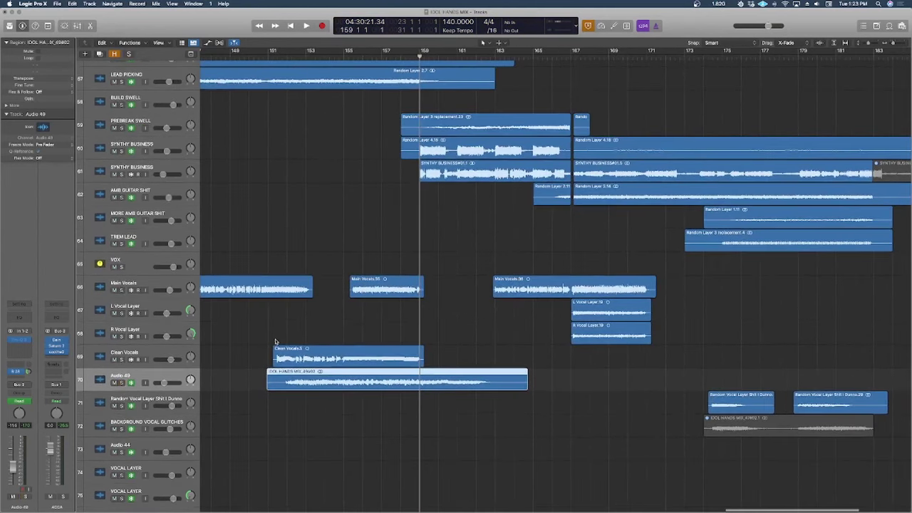
pyautogui.scroll(-1, 318, 380)
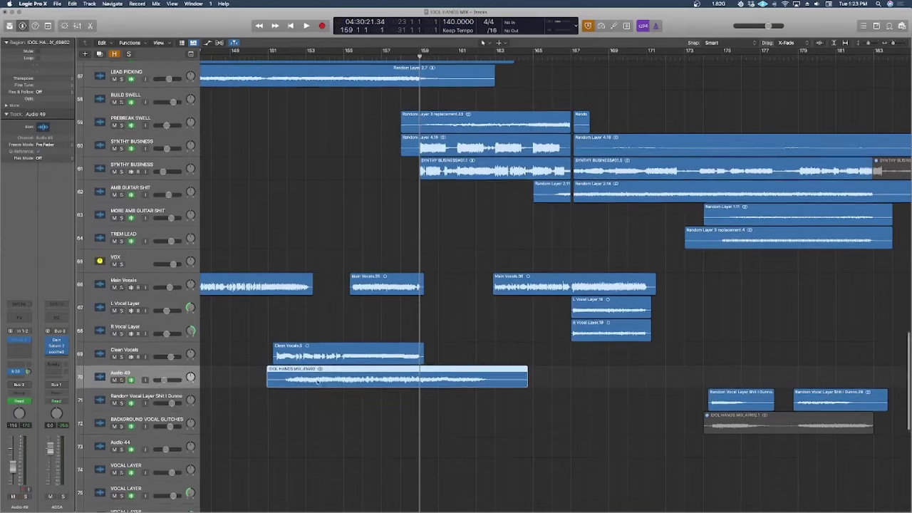
pyautogui.scroll(-4, 318, 380)
pyautogui.click(143, 311)
pyautogui.click(123, 315)
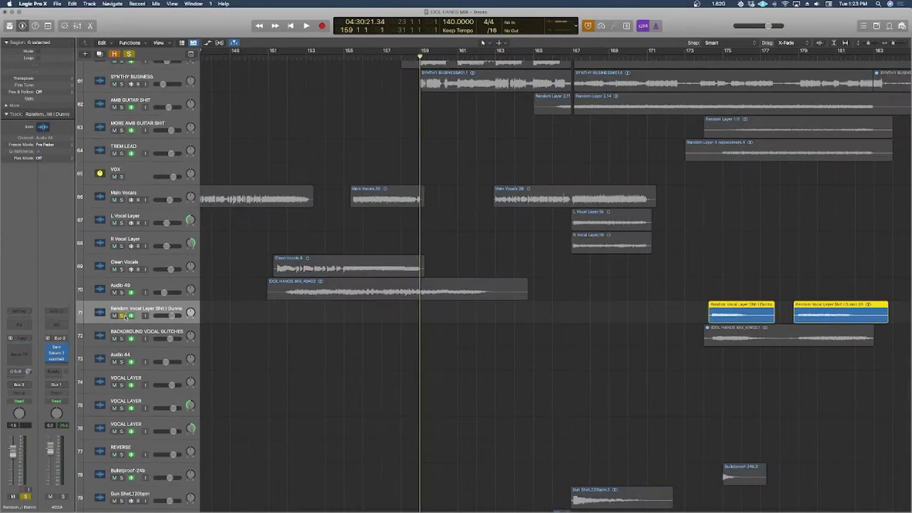
# Step: Audition the soloed Random Vocal Layer track from bar 38 to about bar 42
pyautogui.press('super+Left')
pyautogui.press('super+Left')
pyautogui.press('super+Left')
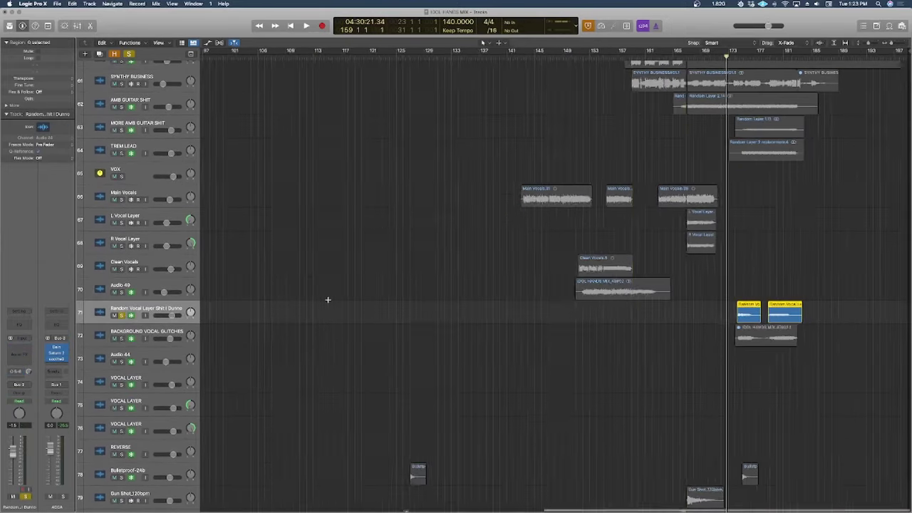
pyautogui.click(334, 57)
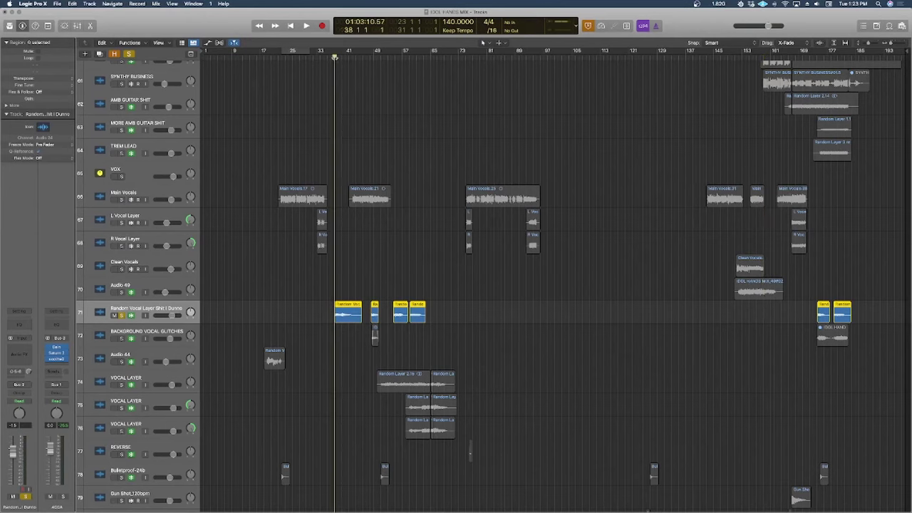
pyautogui.press('super+Right')
pyautogui.press('super+Right')
pyautogui.press('super+Right')
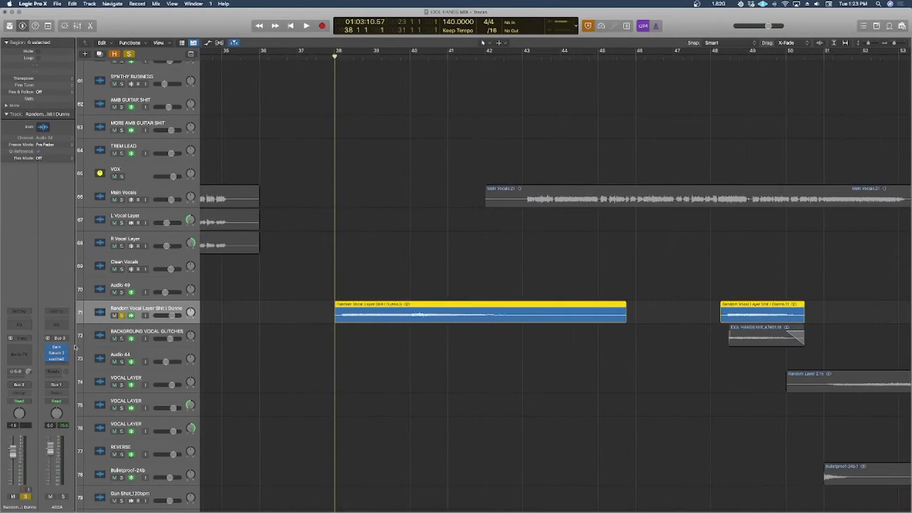
pyautogui.press('space')
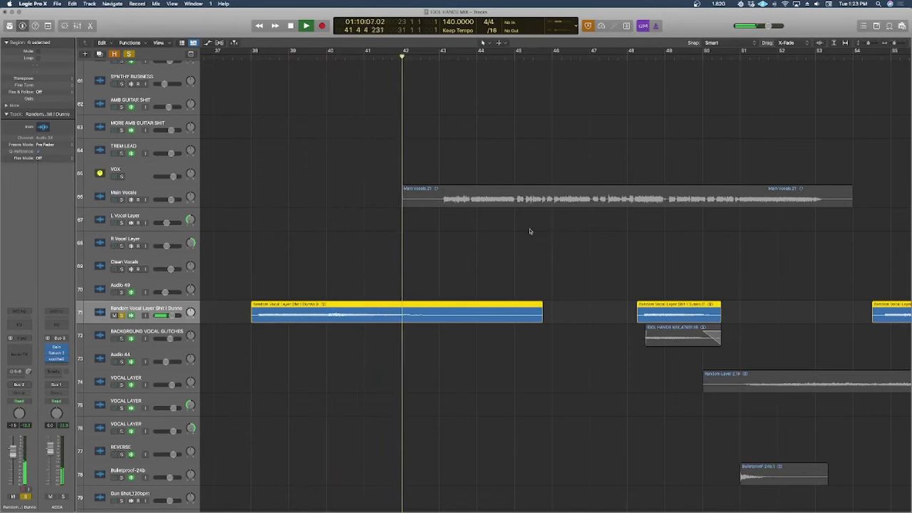
pyautogui.press('space')
pyautogui.hscroll(5, 439, 246)
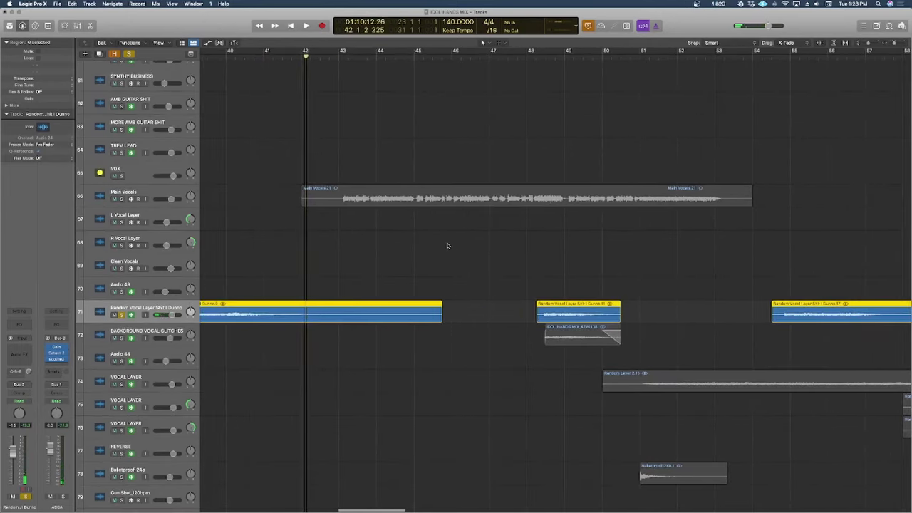
pyautogui.hscroll(1, 389, 240)
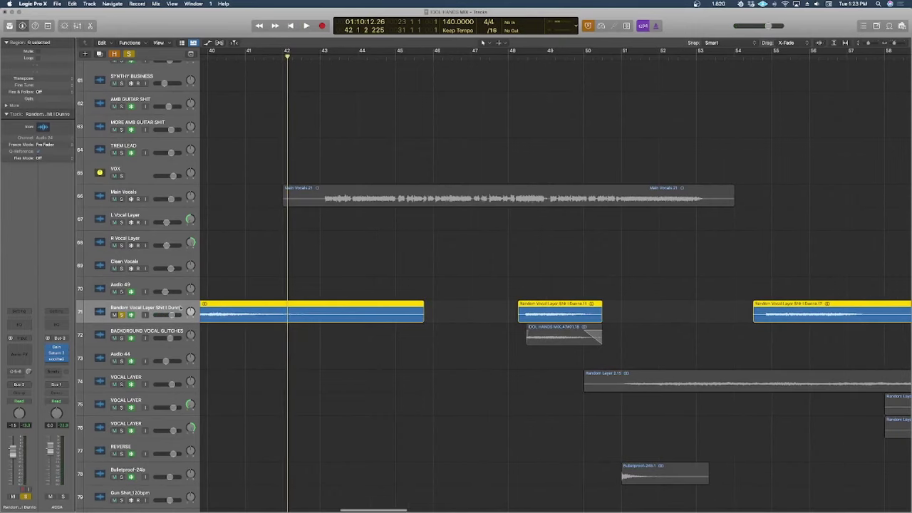
pyautogui.press('super+a')
pyautogui.click(126, 340)
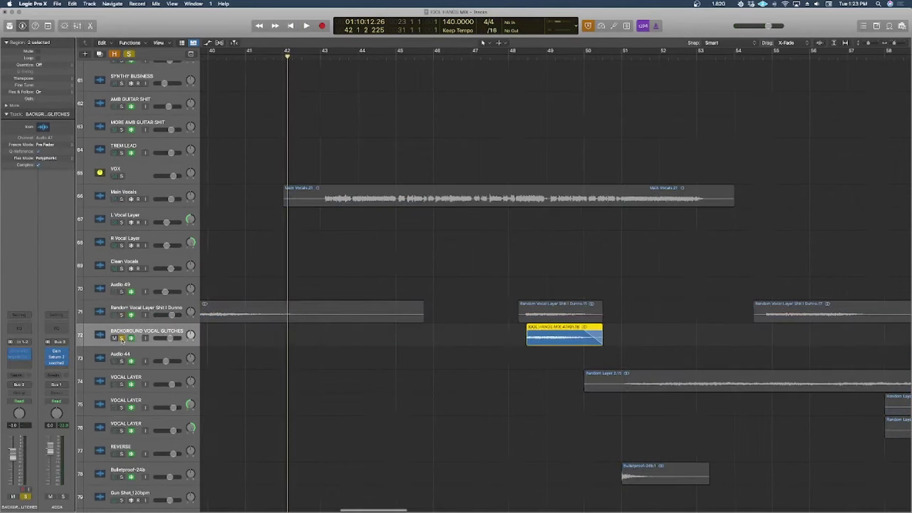
pyautogui.click(121, 338)
pyautogui.click(121, 315)
# Step: Set the playhead to bar 48 beat 2 and audition the soloed Random Vocal Layer region there
pyautogui.click(511, 57)
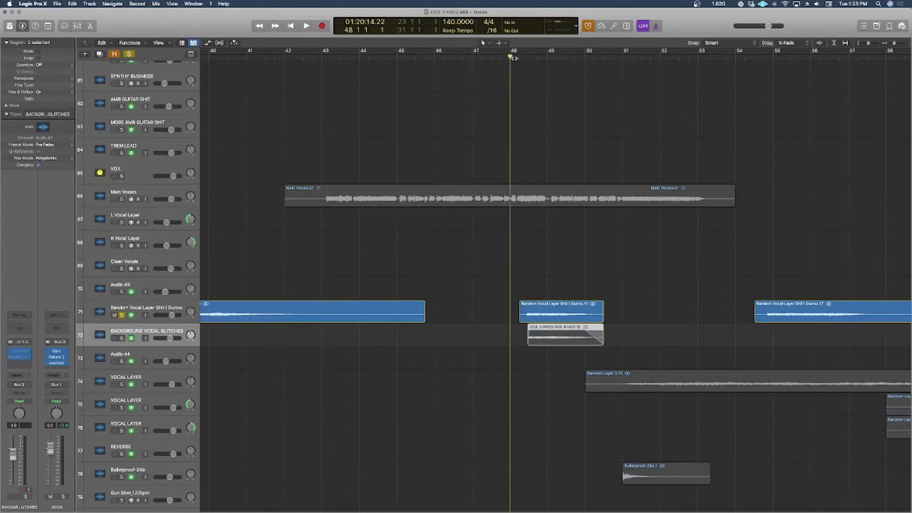
pyautogui.moveTo(513, 57); pyautogui.dragTo(519, 57)
pyautogui.hscroll(2, 552, 112)
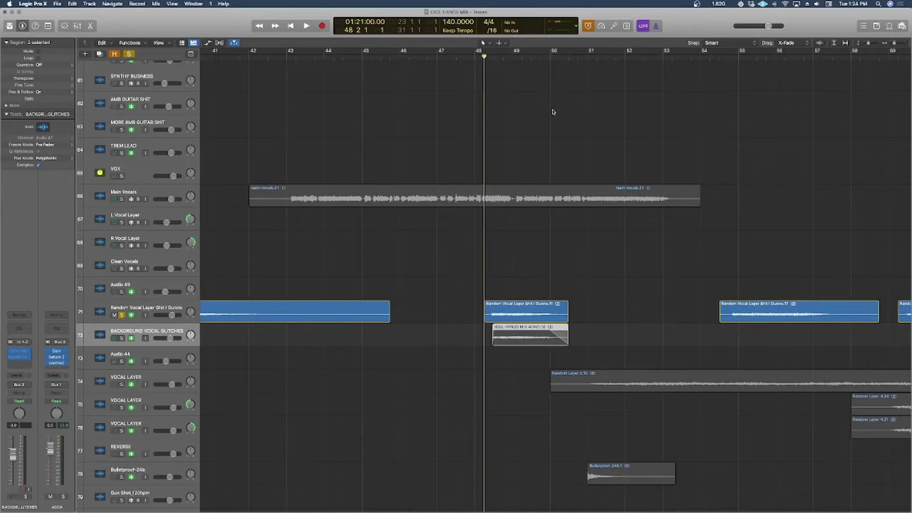
pyautogui.press('space')
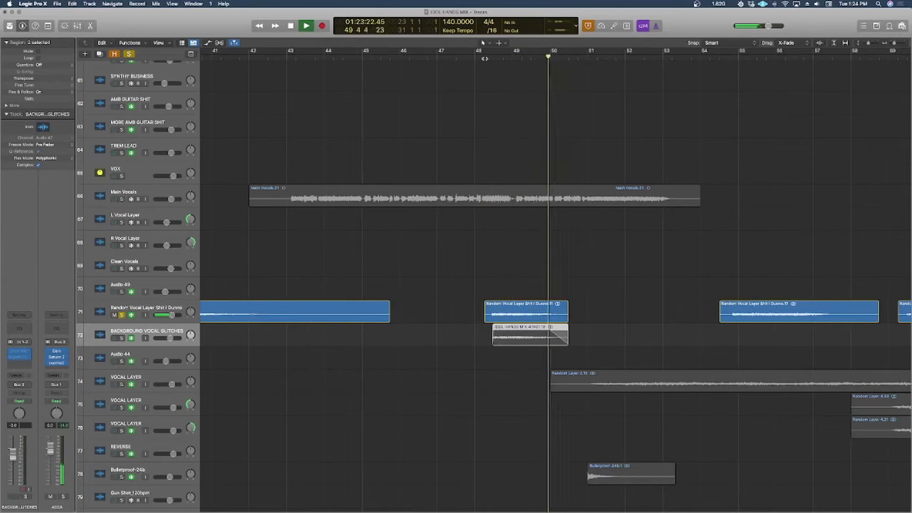
pyautogui.press('space')
# Step: Solo BACKGROUND VOCAL GLITCHES and audition it from bar 48 beat 2, both alone and together with the Random Vocal Layer track
pyautogui.click(121, 338)
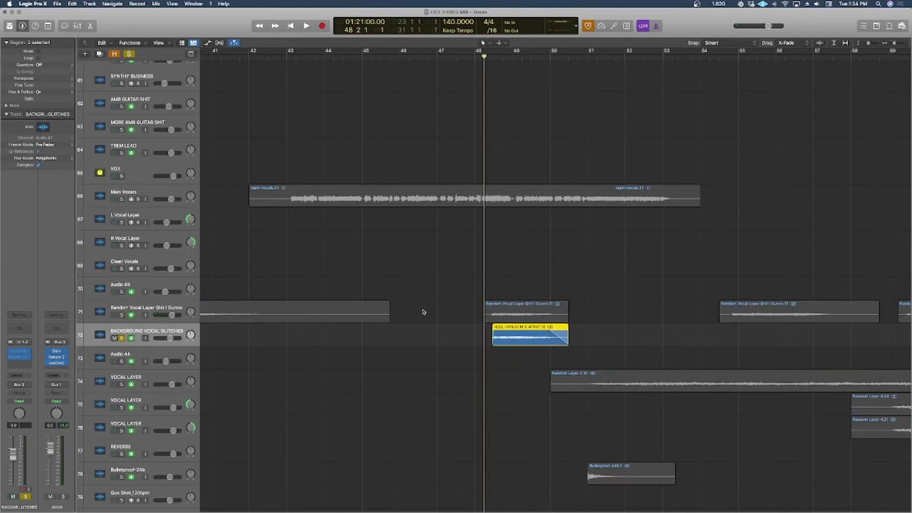
pyautogui.press('space')
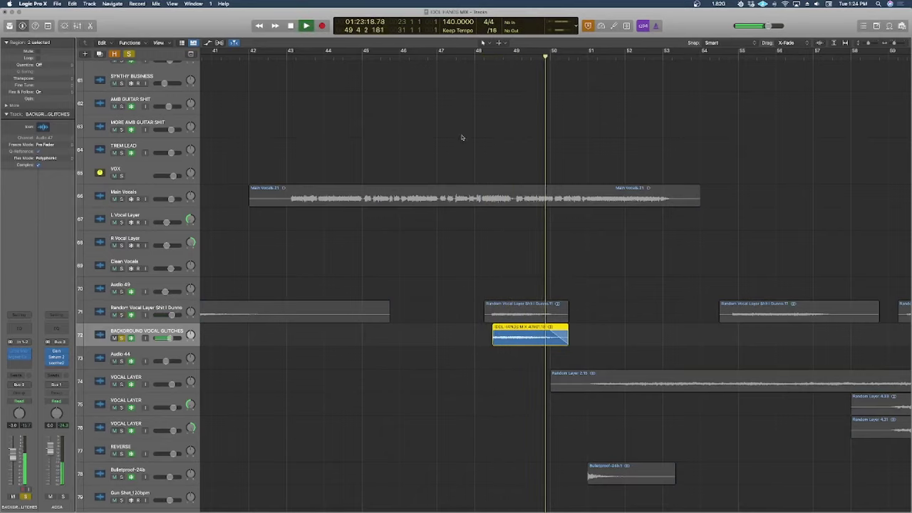
pyautogui.click(484, 59)
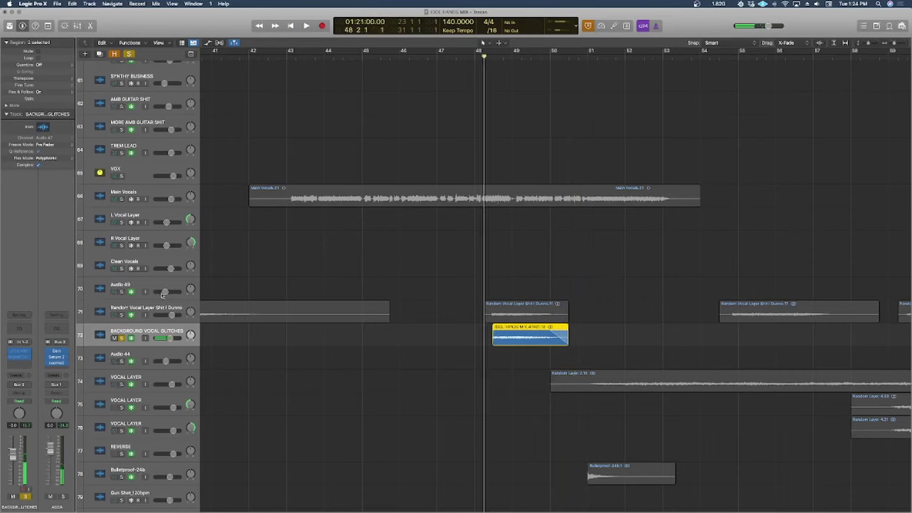
pyautogui.click(121, 314)
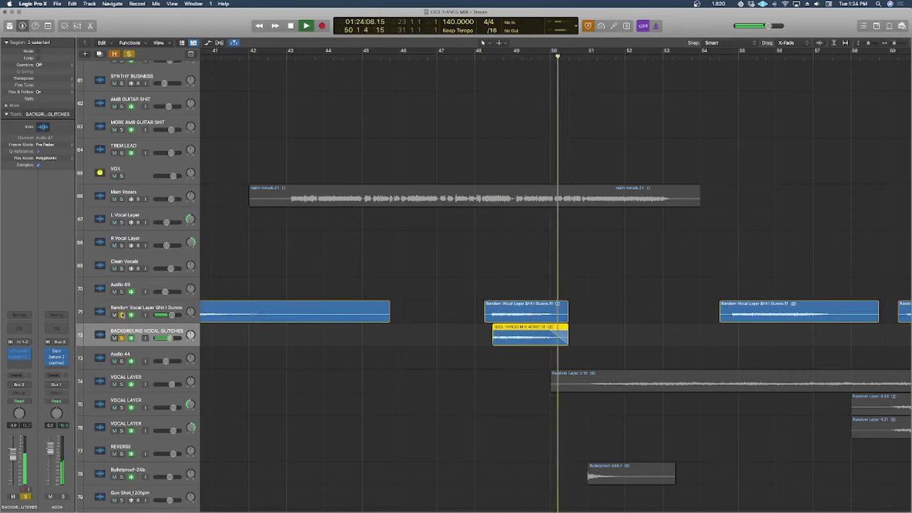
pyautogui.click(121, 314)
pyautogui.click(336, 342)
pyautogui.press('space')
# Step: Solo the Audio 44 track, audition its region from bar 20 and clear the solo
pyautogui.press('z')
pyautogui.press('s')
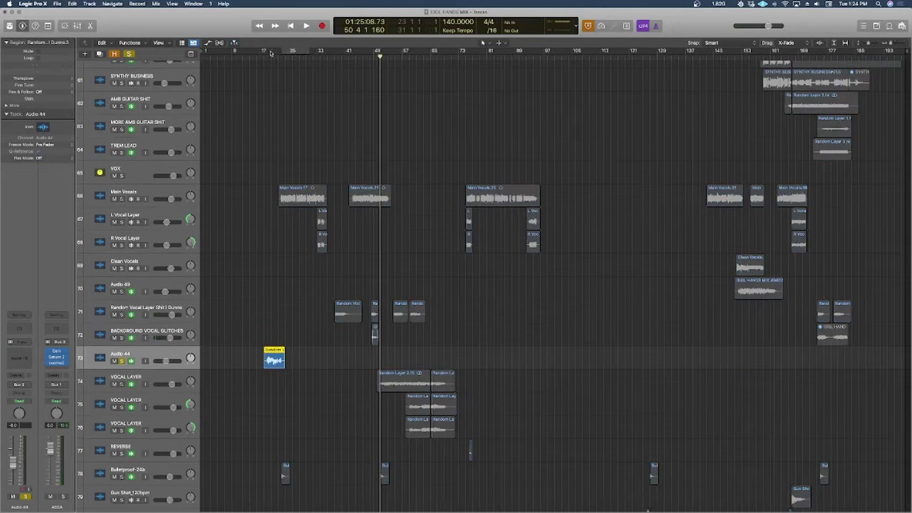
pyautogui.click(271, 51)
pyautogui.press('super+Right')
pyautogui.hscroll(-3, 329, 231)
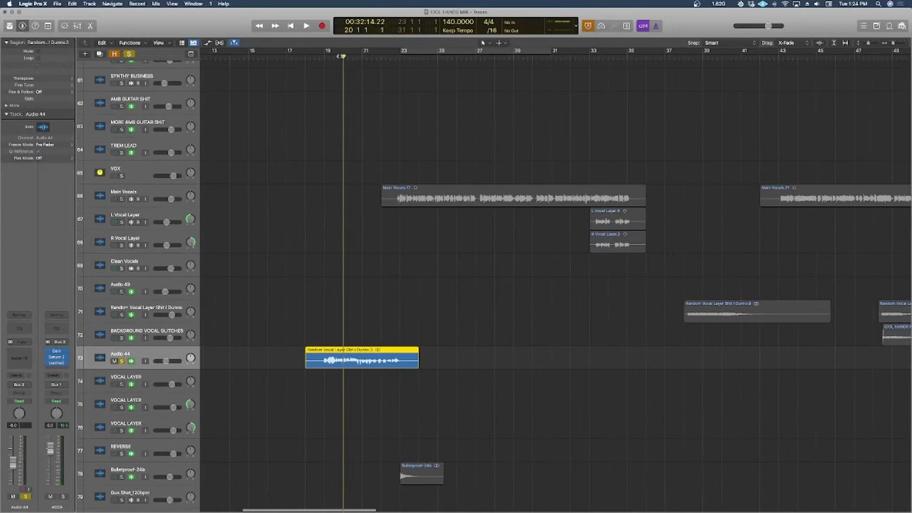
pyautogui.press('space')
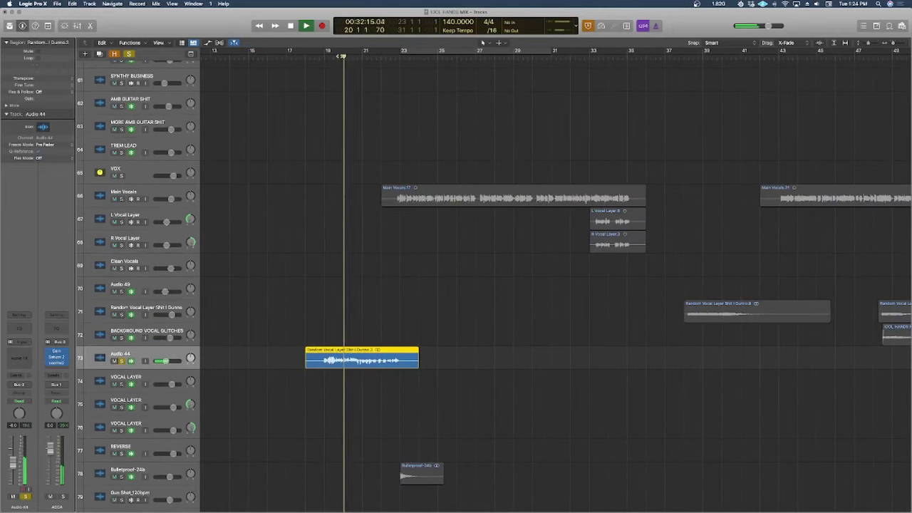
pyautogui.click(121, 361)
pyautogui.press('space')
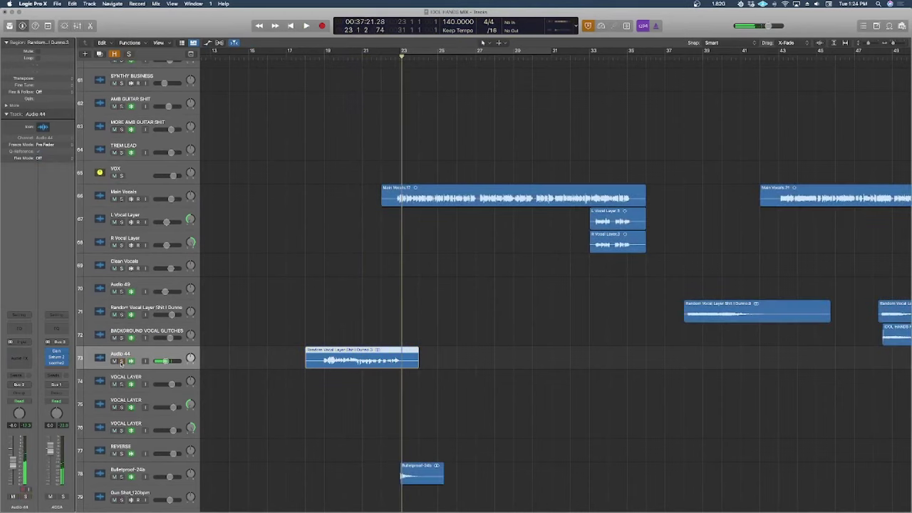
# Step: Solo the three VOCAL LAYER tracks, audition them together from bar 59 and clear their solos
pyautogui.click(127, 375)
pyautogui.hscroll(8, 352, 357)
pyautogui.hscroll(5, 352, 358)
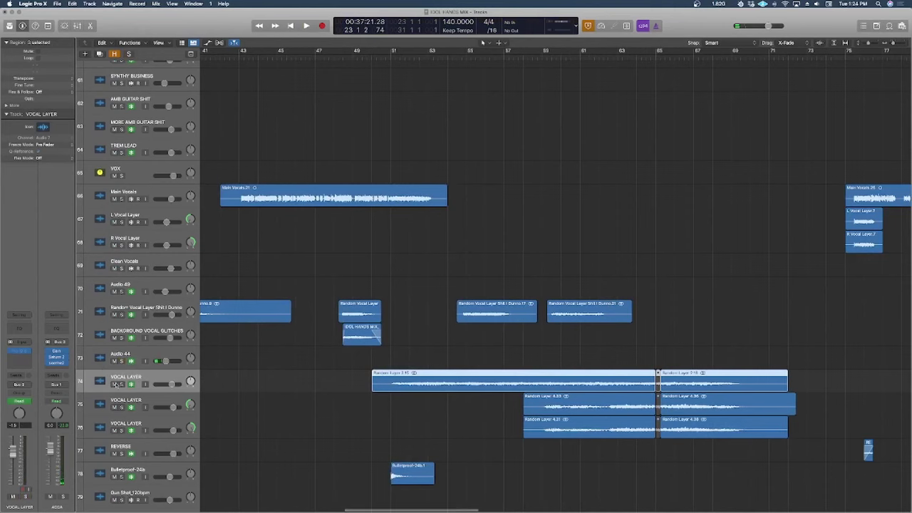
pyautogui.click(121, 384)
pyautogui.click(542, 57)
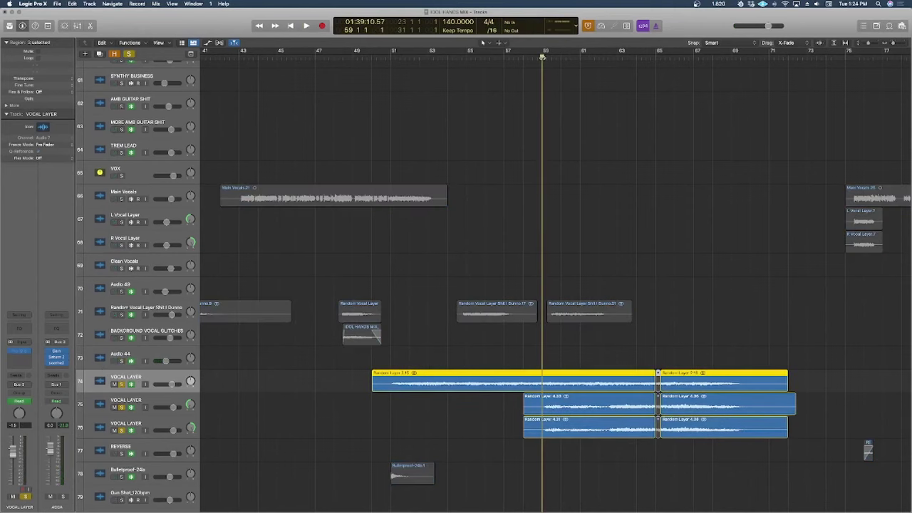
pyautogui.press('space')
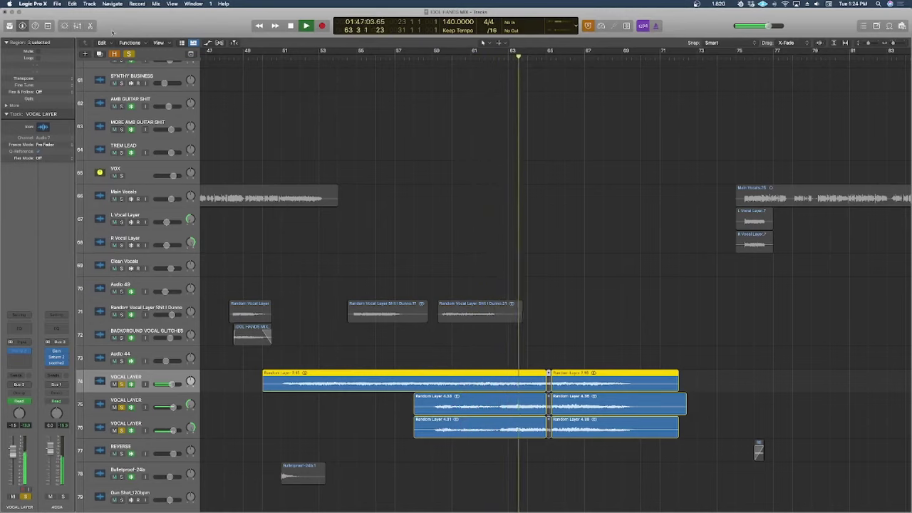
pyautogui.press('space')
pyautogui.press('s')
# Step: Show the whole song, open the mixer and solo the four vocal aux channels fed by buses 25 to 28
pyautogui.scroll(-4, 161, 298)
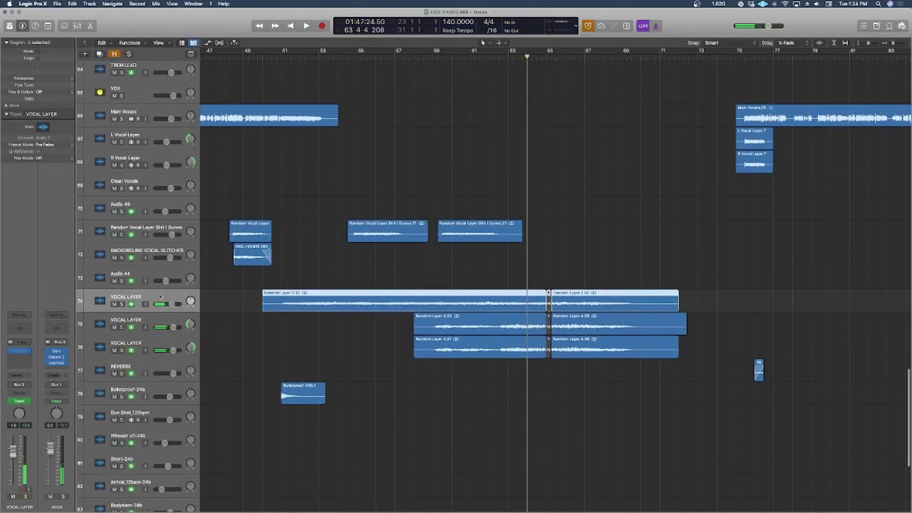
pyautogui.press('super+Left')
pyautogui.press('super+Left')
pyautogui.press('super+Left')
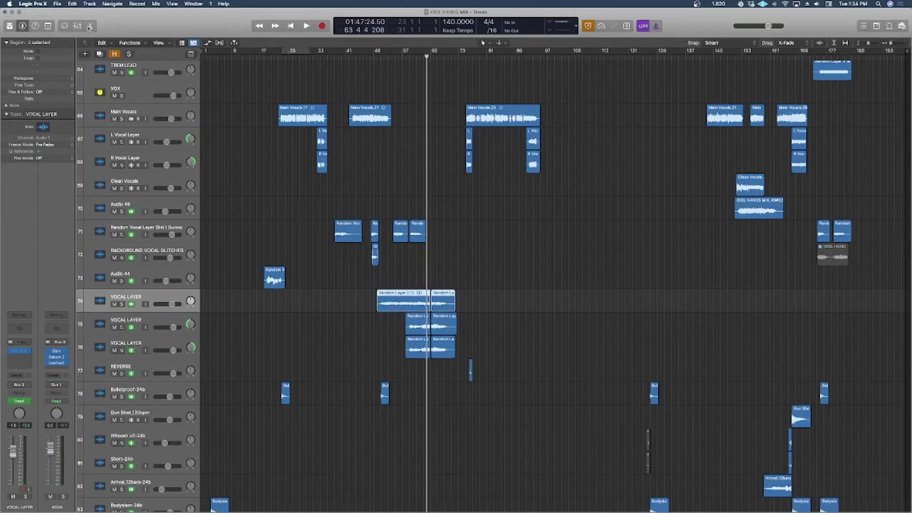
pyautogui.click(89, 25)
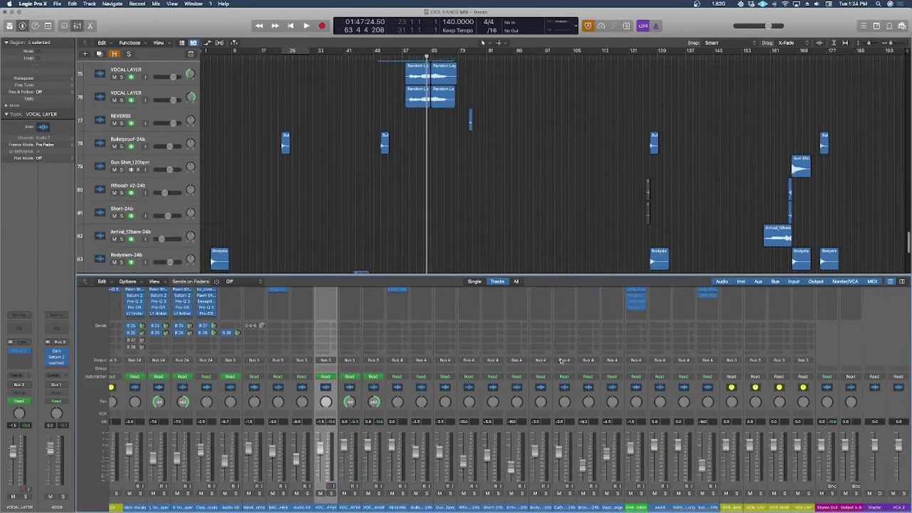
pyautogui.click(738, 503)
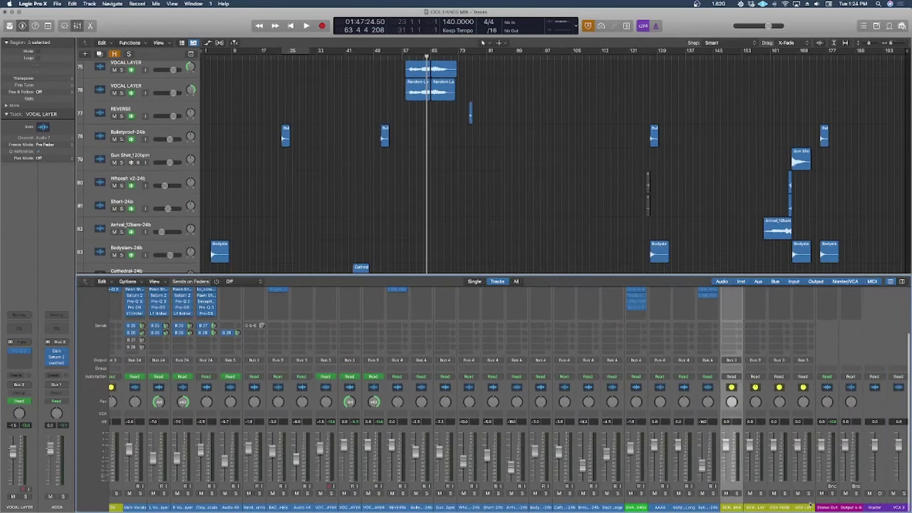
pyautogui.keyDown('shift'); pyautogui.click(811, 498); pyautogui.keyUp('shift')
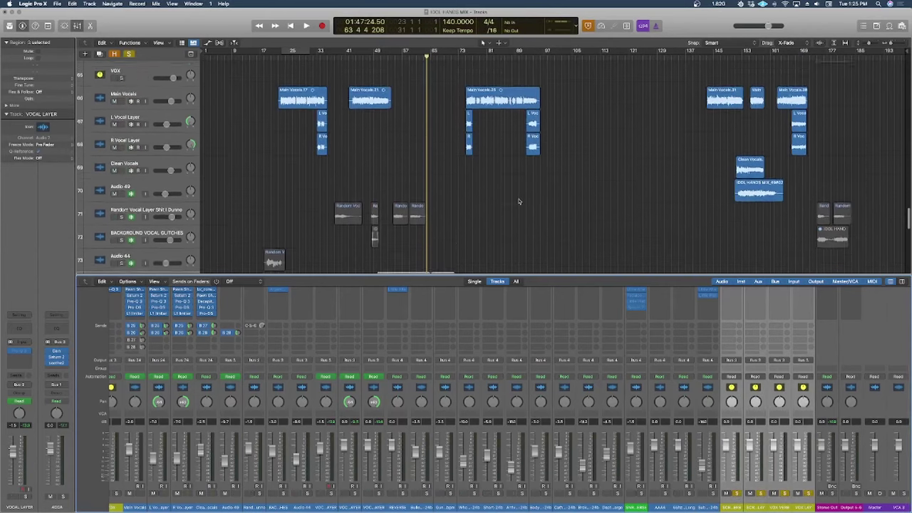
# Step: Examine the plug-ins on the four soloed vocal aux channels and audition them from bar 24
pyautogui.click(285, 57)
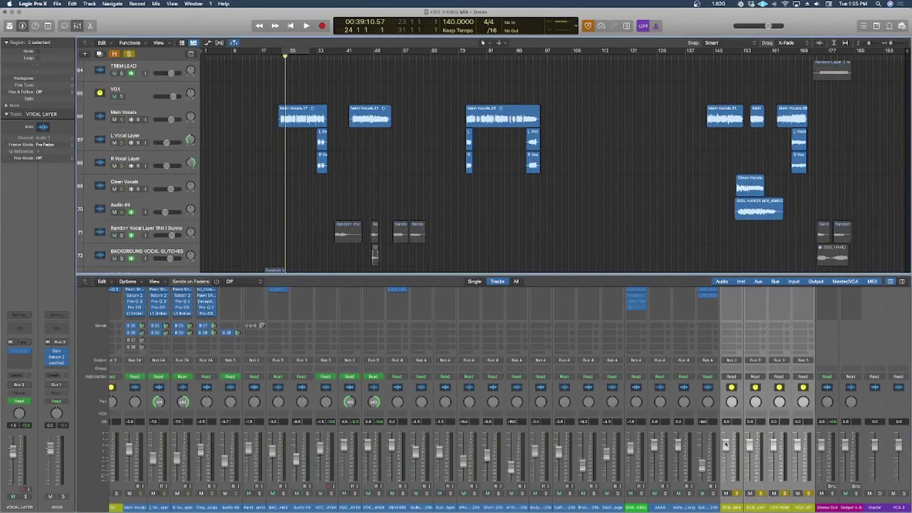
pyautogui.scroll(3, 725, 443)
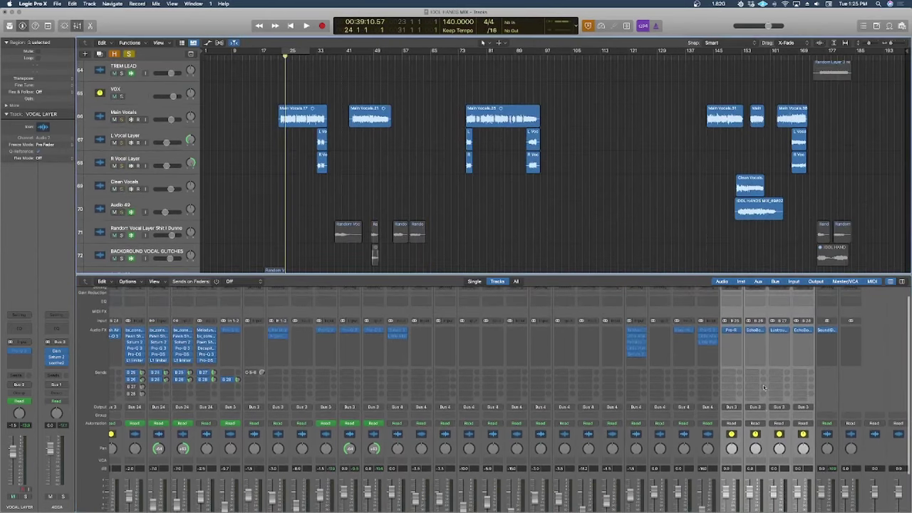
pyautogui.scroll(-3, 763, 387)
pyautogui.press('space')
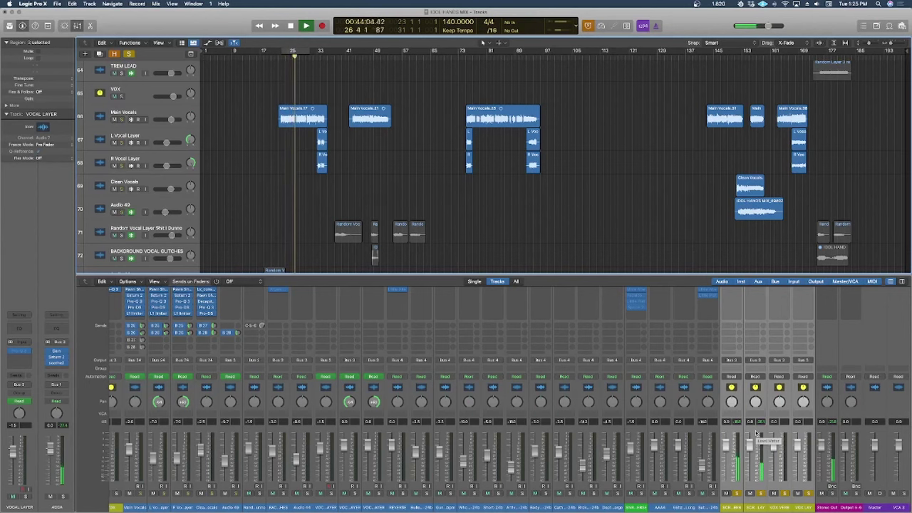
pyautogui.press('space')
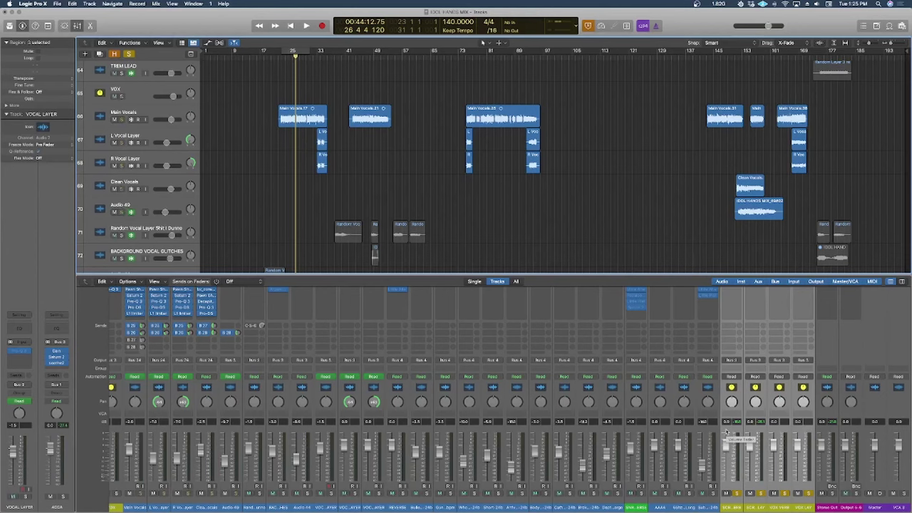
# Step: Zoom in on the song's final vocal section, audition the soloed vocal aux channels from bar 143 and add the VOX track to the solo
pyautogui.click(702, 55)
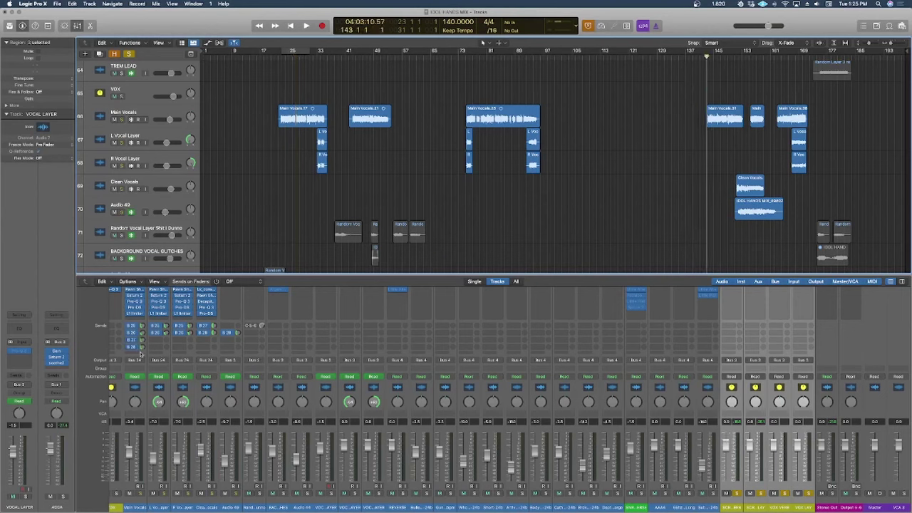
pyautogui.click(787, 488)
pyautogui.click(799, 489)
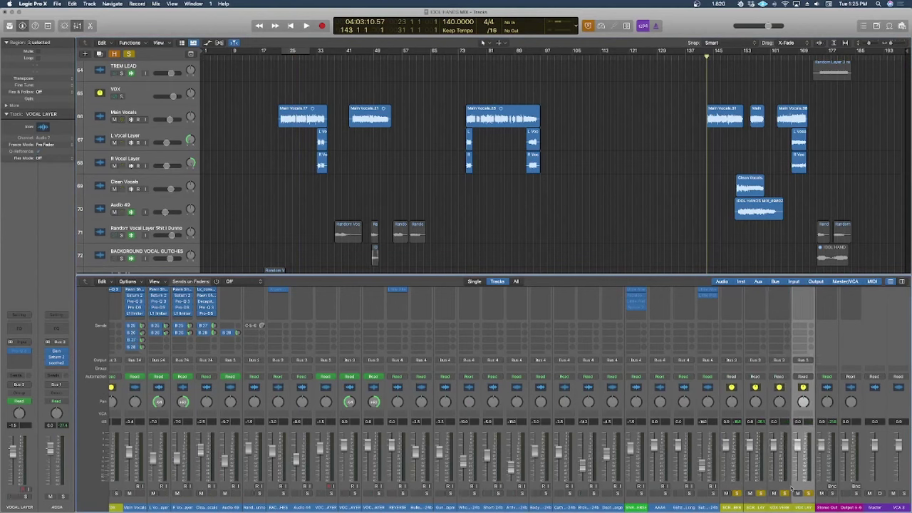
pyautogui.click(738, 56)
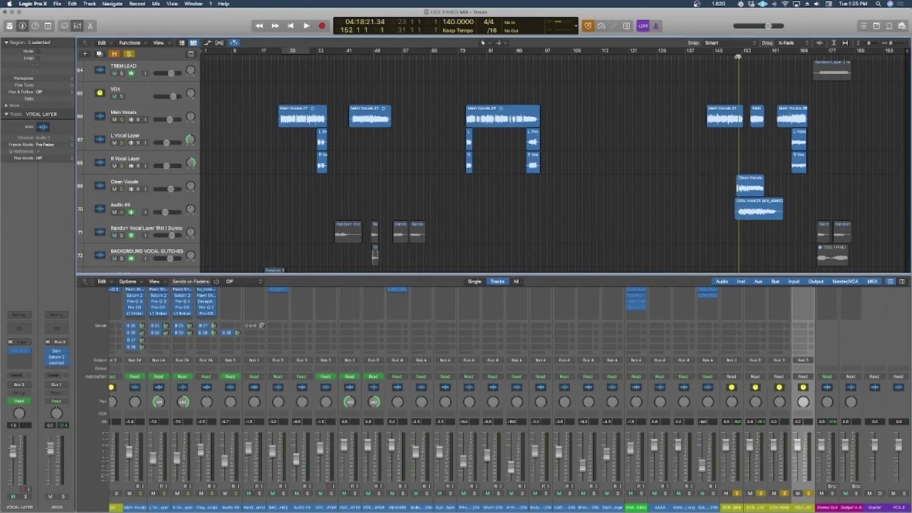
pyautogui.press('super+Right')
pyautogui.press('super+Right')
pyautogui.hscroll(10, 753, 138)
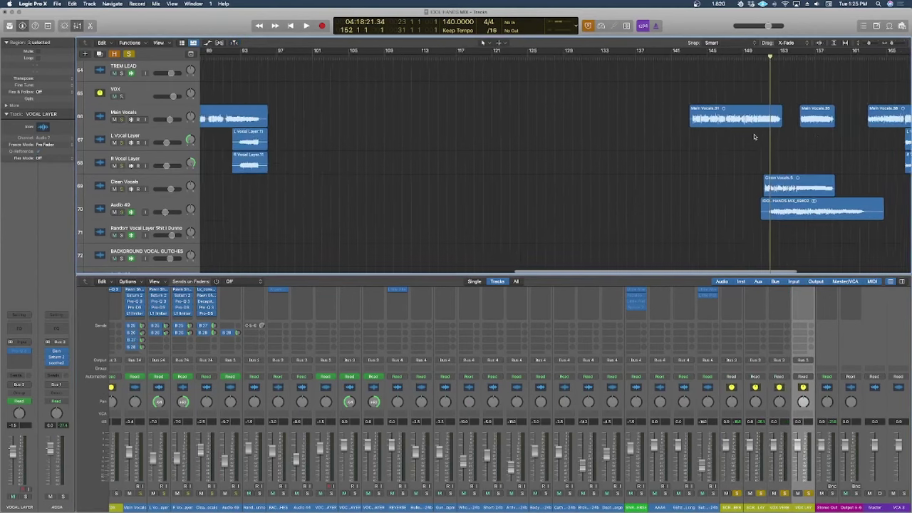
pyautogui.click(449, 56)
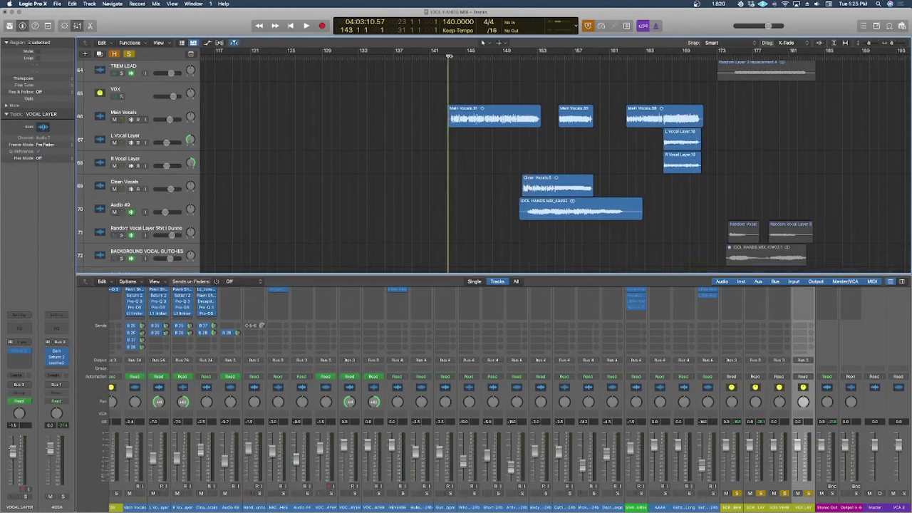
pyautogui.press('space')
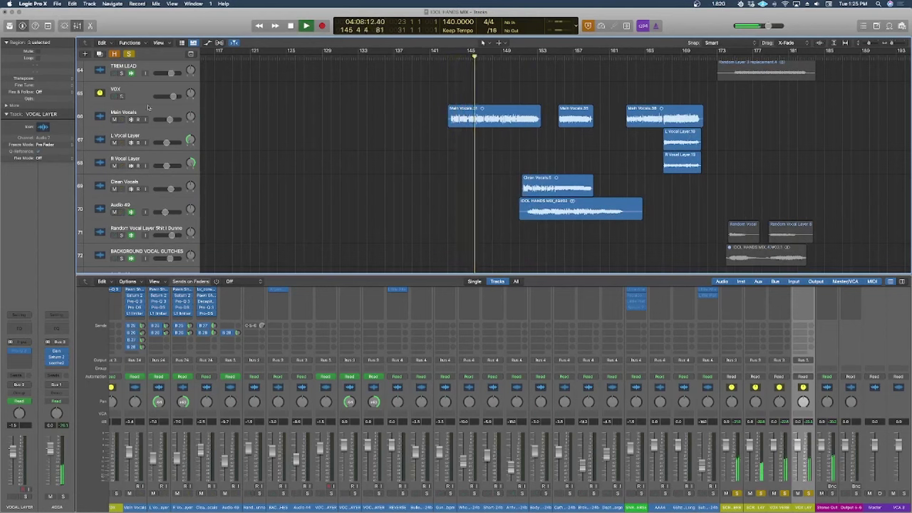
pyautogui.click(122, 96)
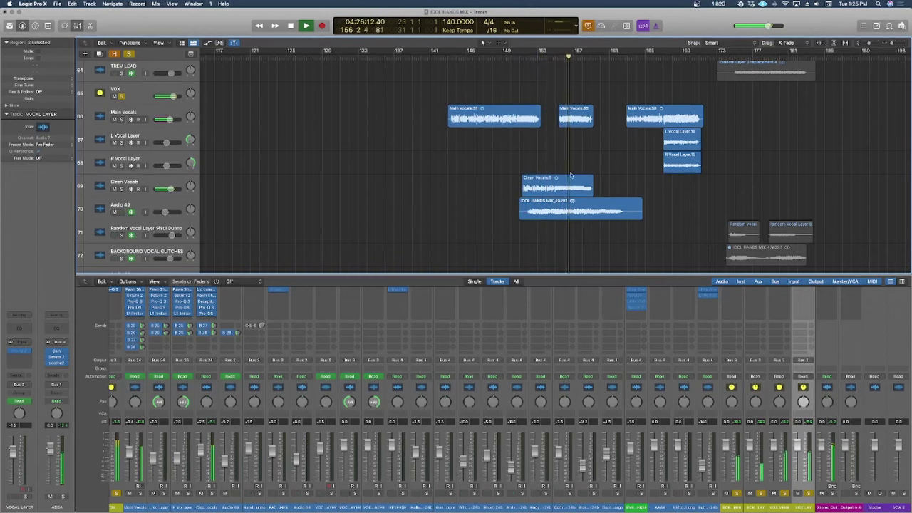
pyautogui.scroll(1, 686, 329)
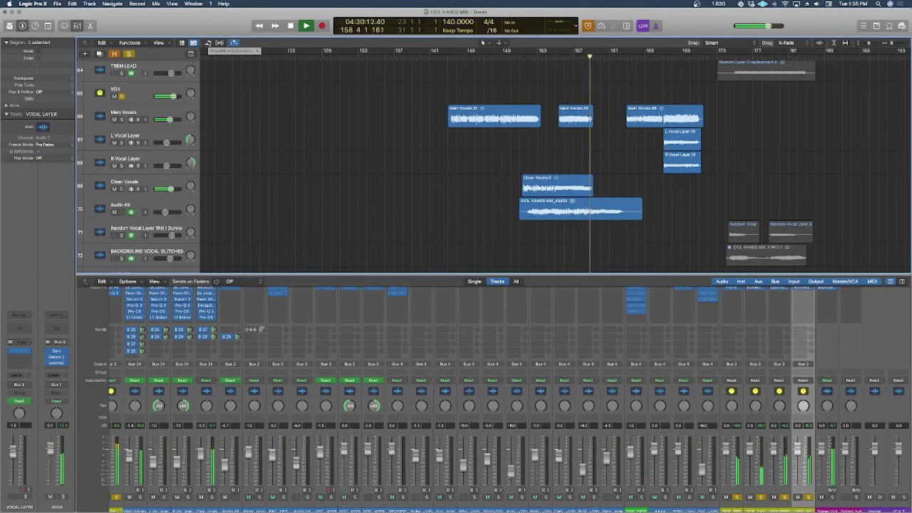
# Step: Show the track automation and display a vocal effect send's automation on the Main Vocals track
pyautogui.click(207, 44)
pyautogui.click(171, 126)
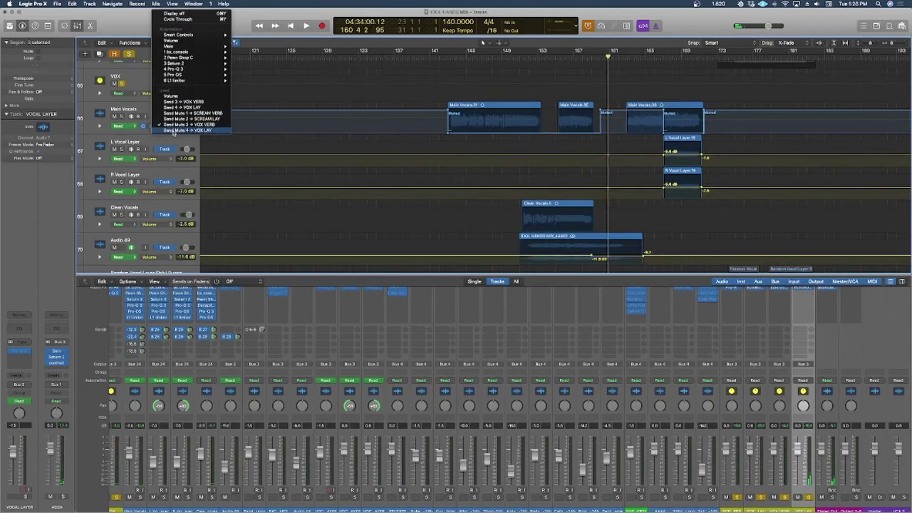
pyautogui.click(178, 131)
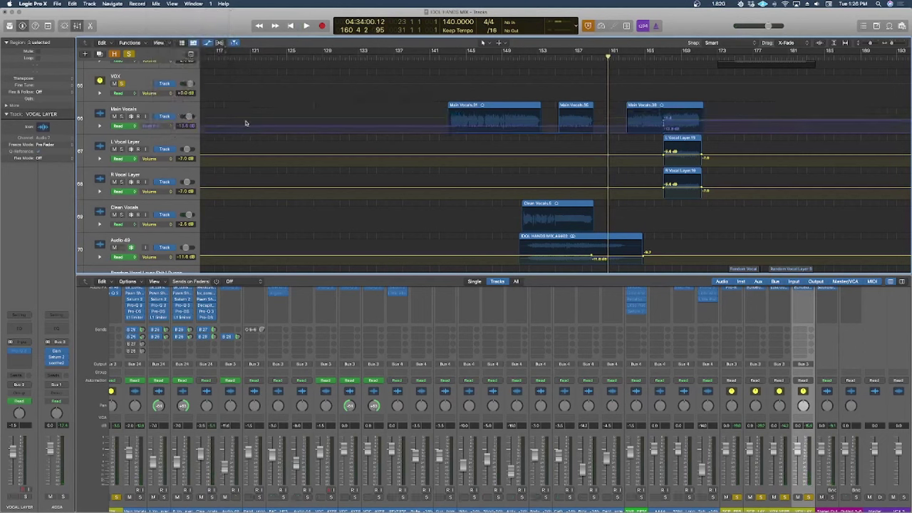
# Step: Switch the Main Vocals automation lane to another send parameter and audition the final vocals from bar 166
pyautogui.click(653, 58)
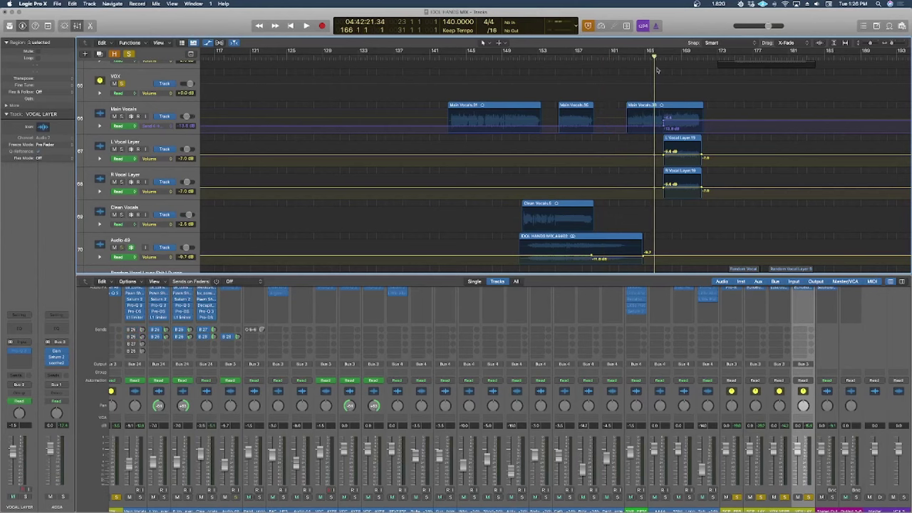
pyautogui.click(164, 132)
pyautogui.click(235, 123)
pyautogui.press('space')
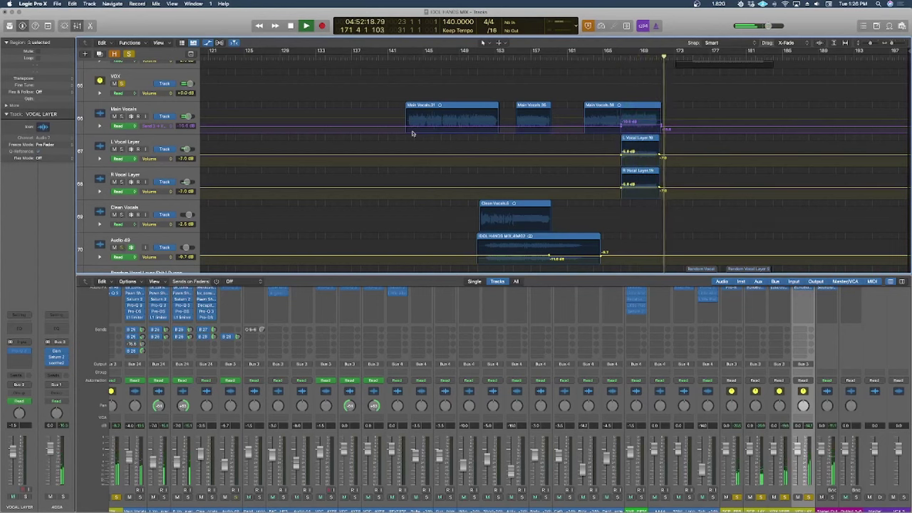
pyautogui.press('space')
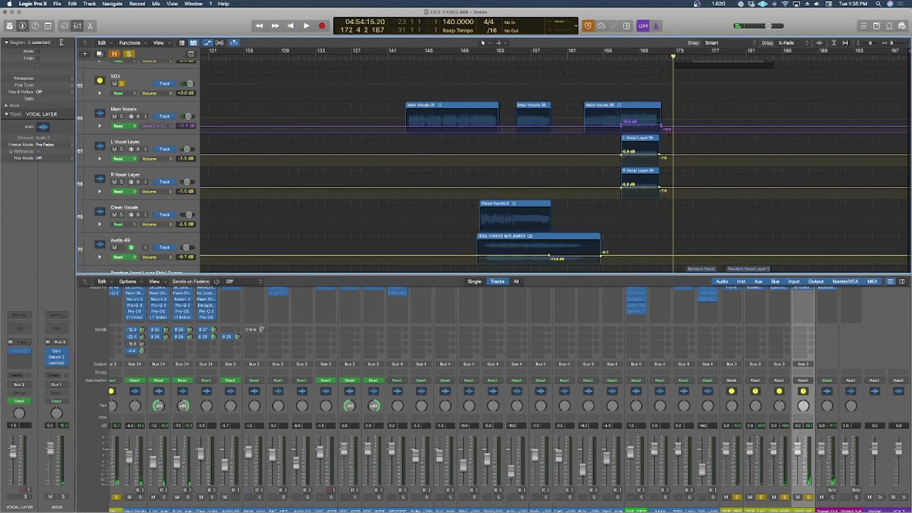
# Step: Clear the VOX and vocal aux solos and hide the track automation
pyautogui.hscroll(-5, 289, 105)
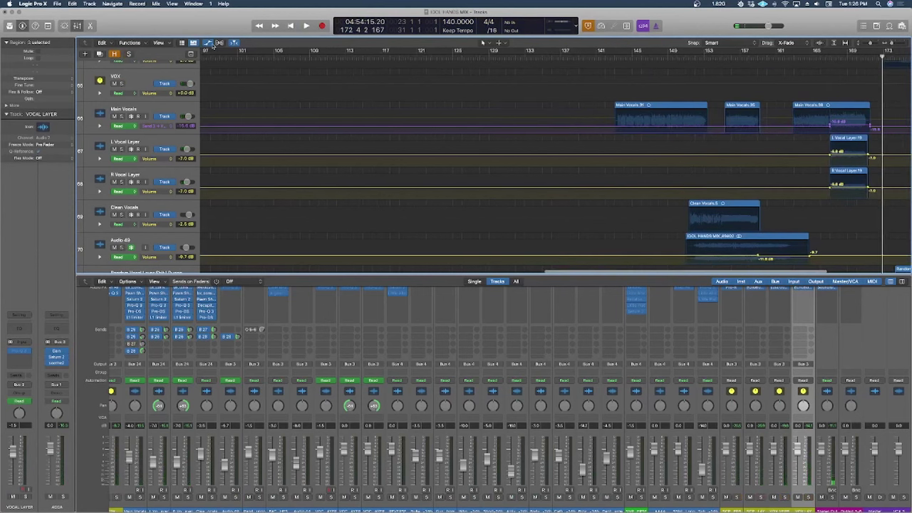
pyautogui.click(209, 43)
pyautogui.hscroll(10, 294, 465)
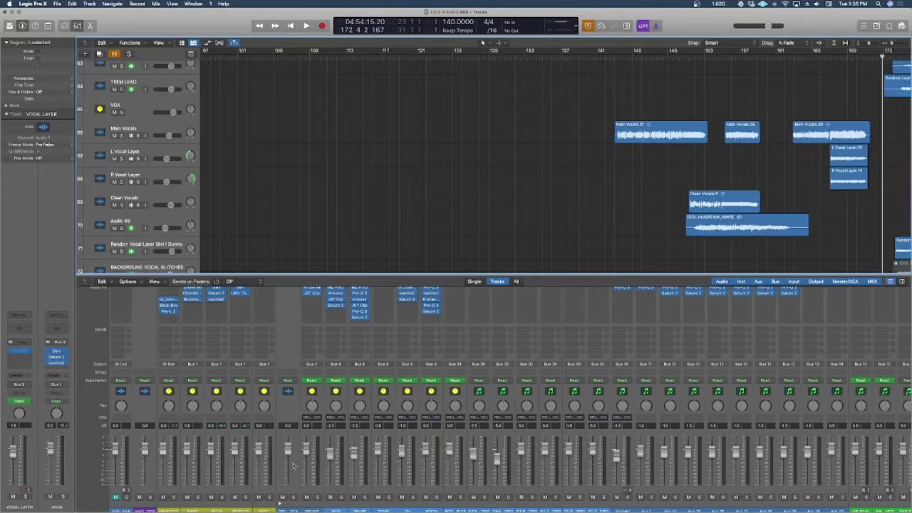
pyautogui.hscroll(10, 279, 364)
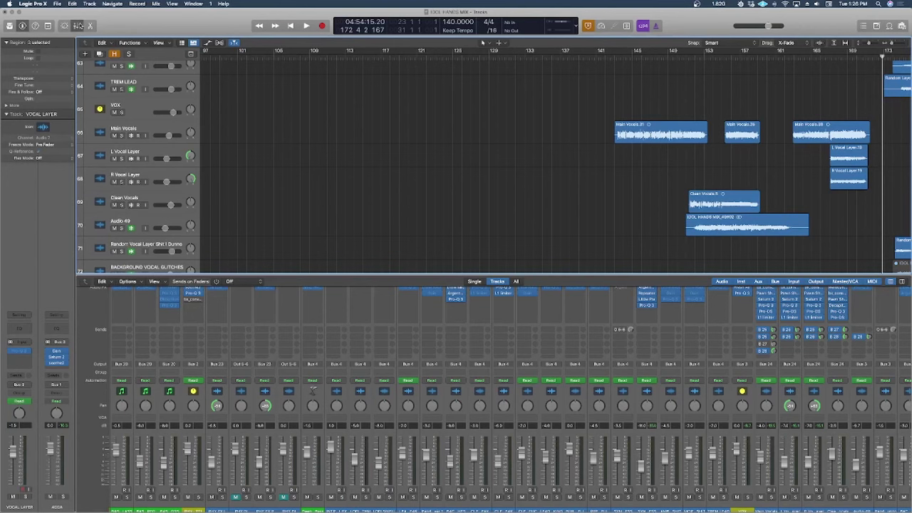
# Step: Return the arrangement to the start of the song and solo the MAIN OUT bus channel in the mixer
pyautogui.press('x')
pyautogui.hscroll(-15, 292, 204)
pyautogui.scroll(5, 291, 203)
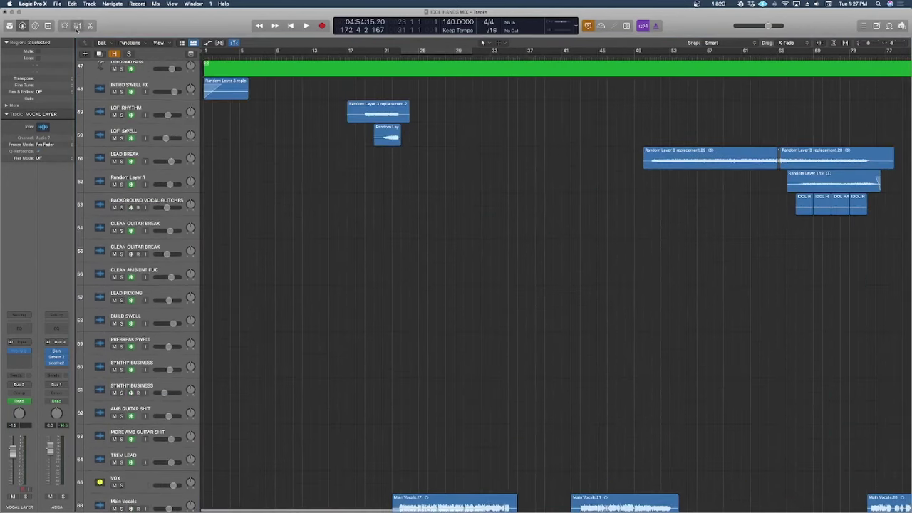
pyautogui.click(77, 27)
pyautogui.hscroll(5, 192, 326)
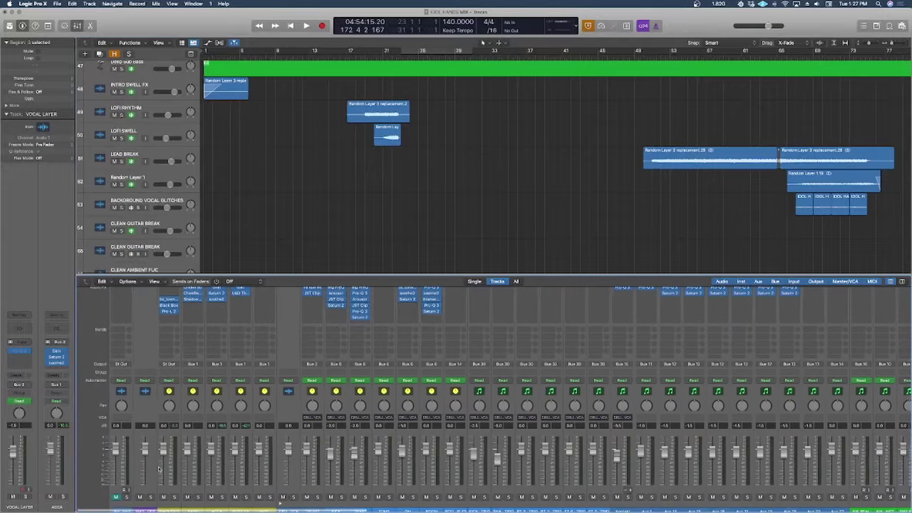
pyautogui.scroll(5, 311, 207)
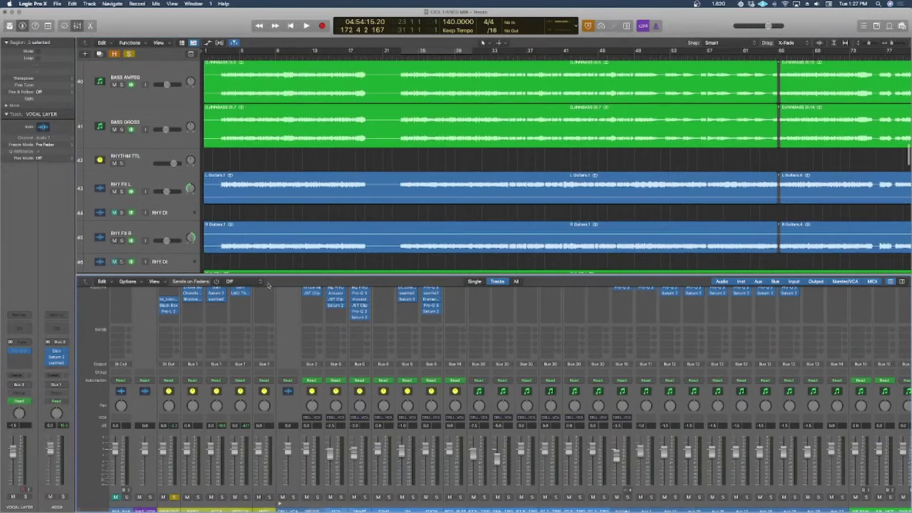
# Step: Examine the Shadow Hills Class A Mastering Comp on the BAND bus channel and close its window
pyautogui.scroll(3, 181, 387)
pyautogui.scroll(-3, 181, 386)
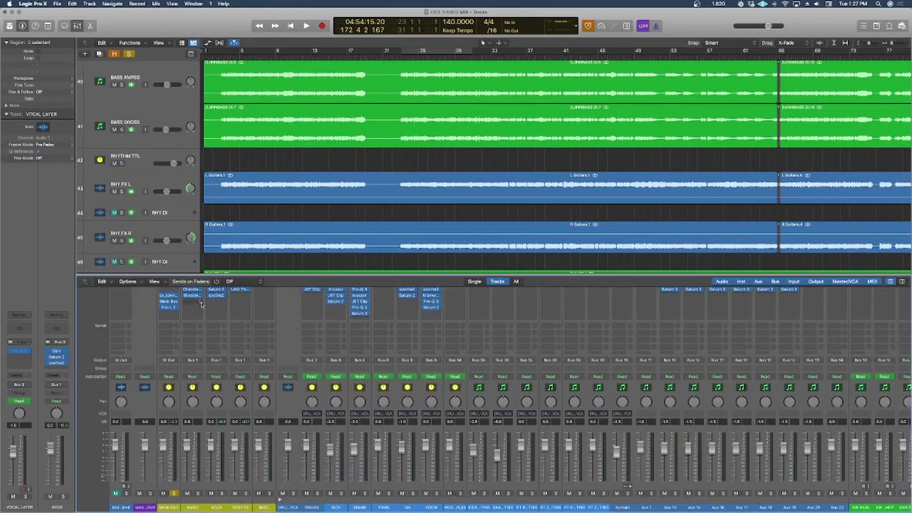
pyautogui.scroll(2, 200, 304)
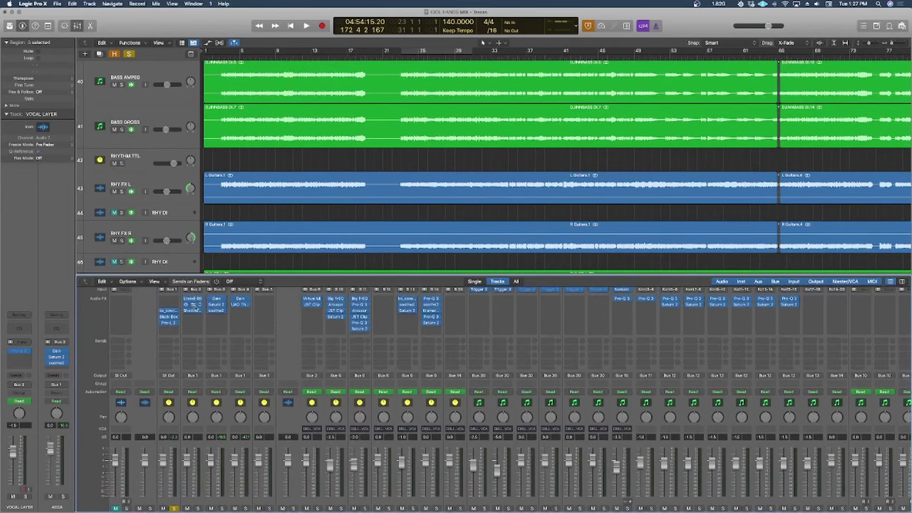
pyautogui.click(192, 311)
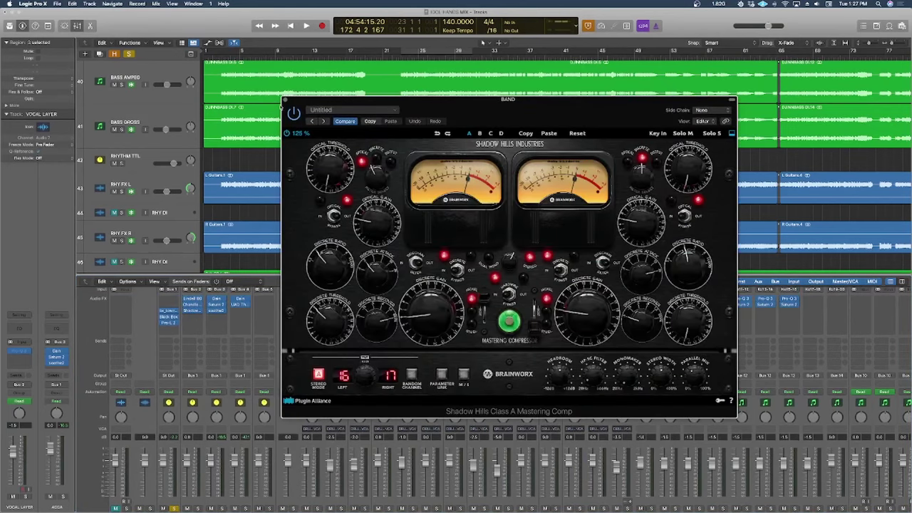
pyautogui.click(285, 99)
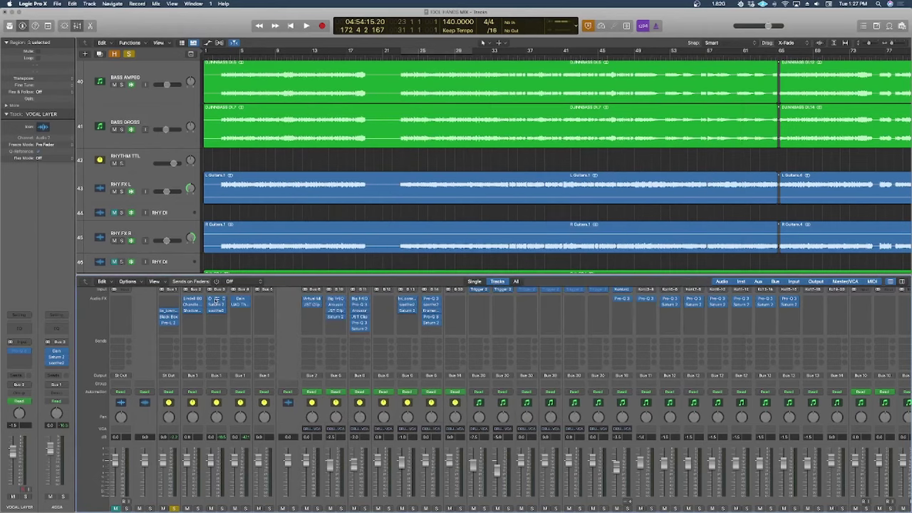
# Step: Examine the Saturn 2 and soothe2 plug-ins on the ACCA bus channel and close their windows
pyautogui.scroll(-3, 216, 302)
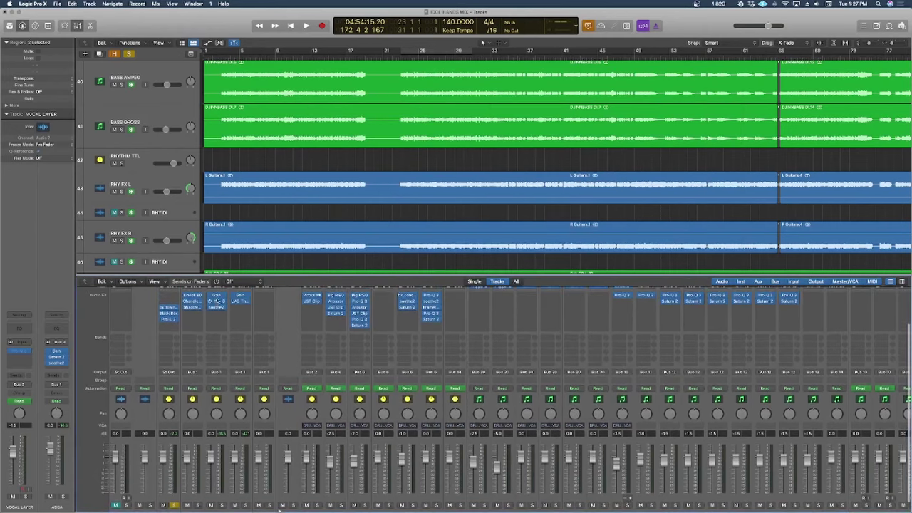
pyautogui.click(216, 301)
pyautogui.click(285, 101)
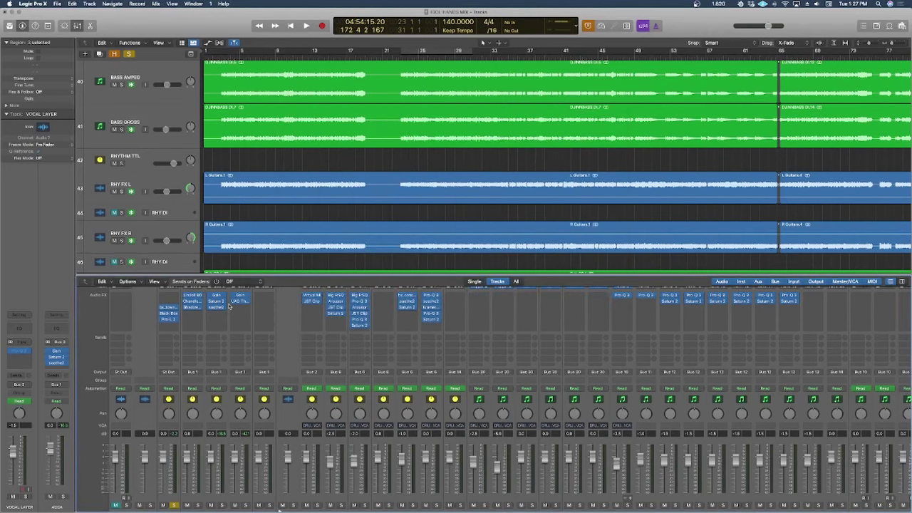
pyautogui.click(216, 306)
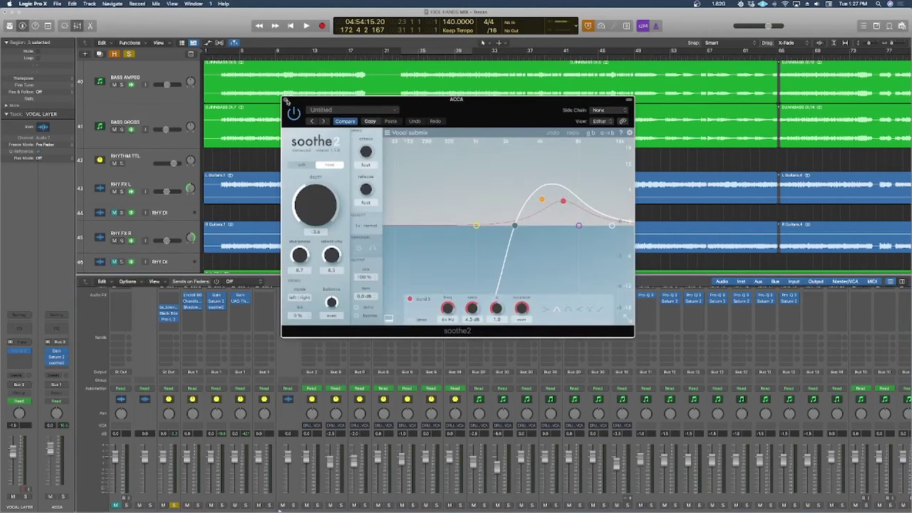
pyautogui.click(285, 101)
# Step: Examine the Gain and UAD Thermionic Culture Vulture plug-ins on the POST FX bus channel
pyautogui.click(240, 295)
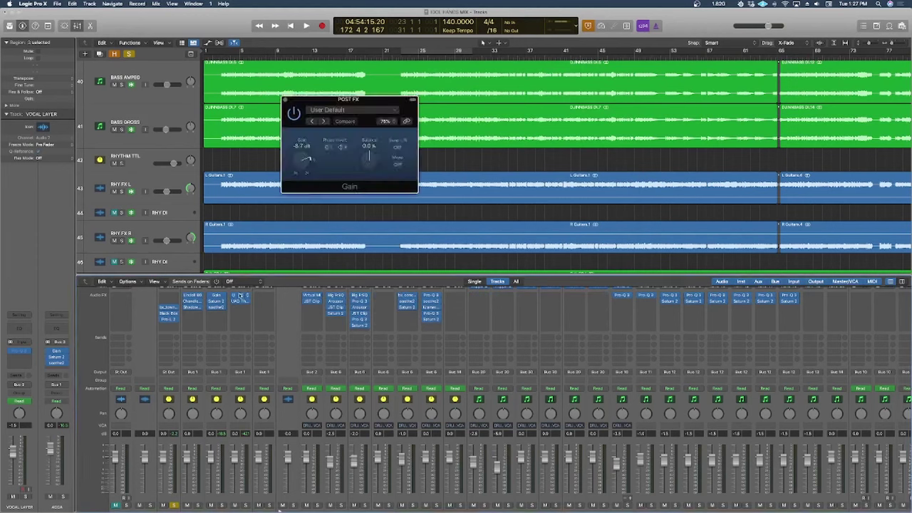
pyautogui.click(284, 101)
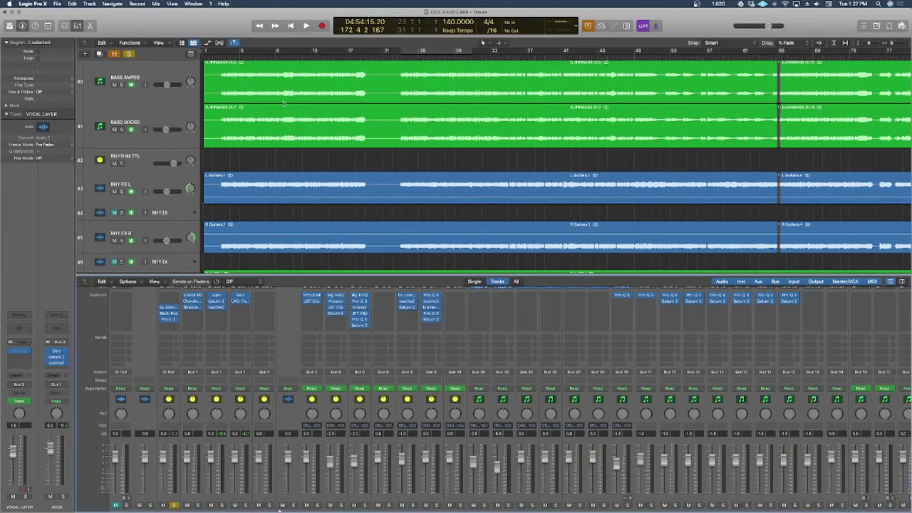
pyautogui.click(242, 302)
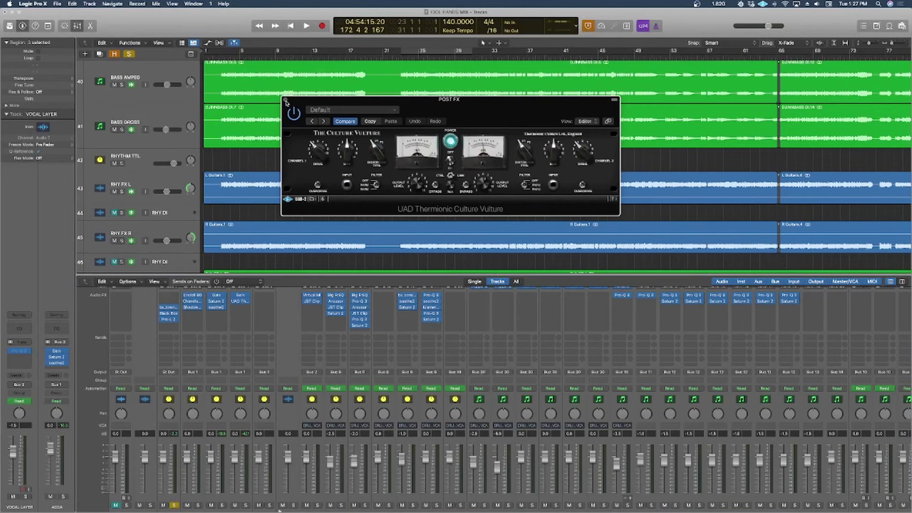
# Step: Examine the bx_townhouse Buss Compressor and Black Box Analog Design HG-2MS plug-ins on the MAIN OUT channel
pyautogui.moveTo(484, 108); pyautogui.dragTo(631, 92)
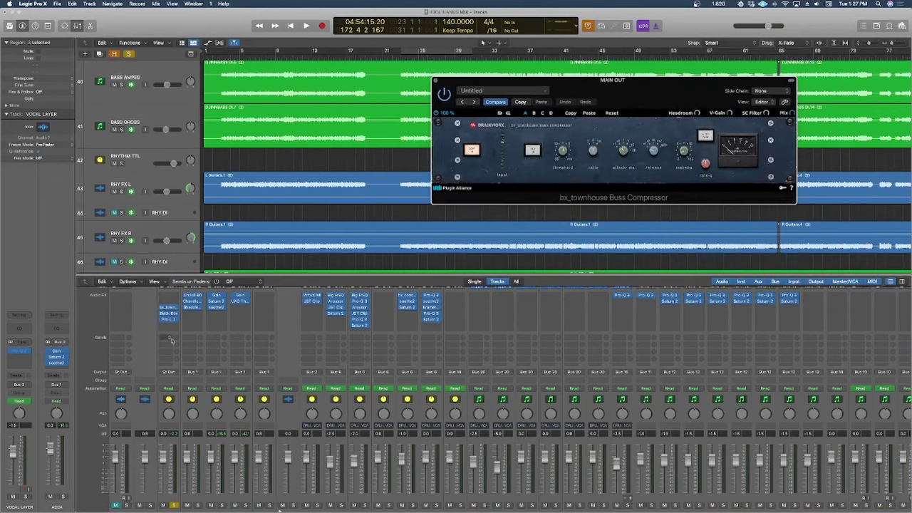
pyautogui.scroll(-2, 190, 445)
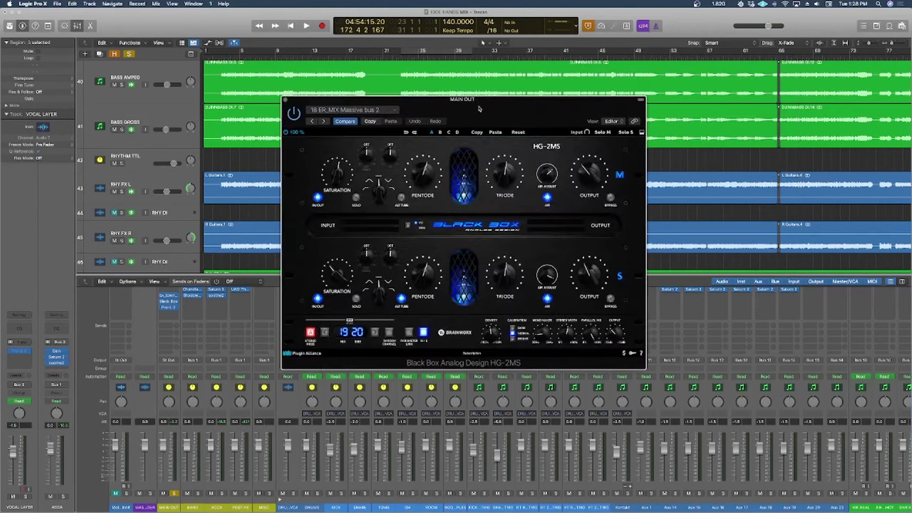
pyautogui.moveTo(478, 108); pyautogui.dragTo(525, 114)
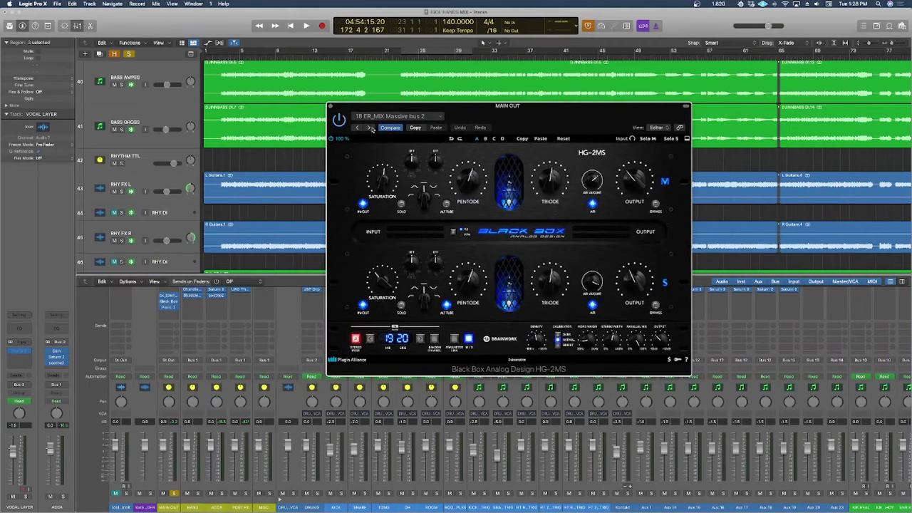
pyautogui.click(331, 107)
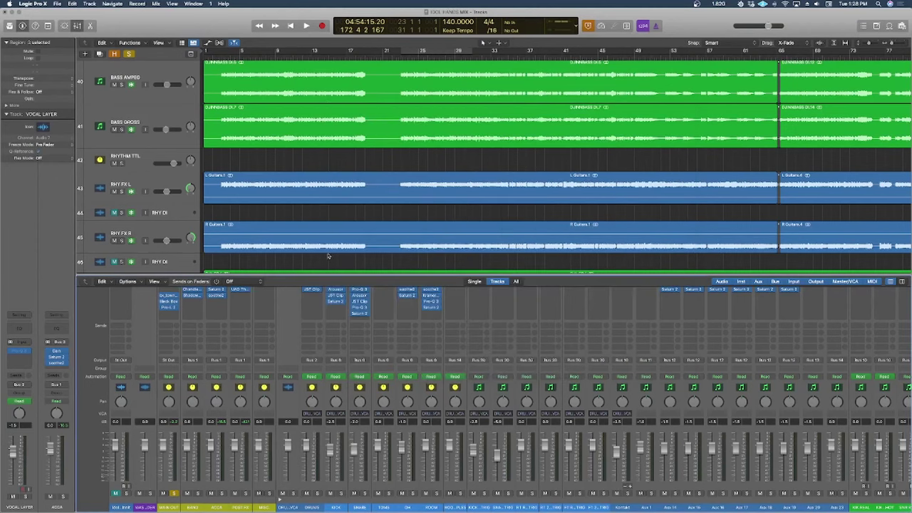
# Step: Examine the Pro-L 2 limiter on the MAIN OUT channel, moving its window clear of the mixer
pyautogui.click(168, 310)
pyautogui.moveTo(404, 109); pyautogui.dragTo(567, 176)
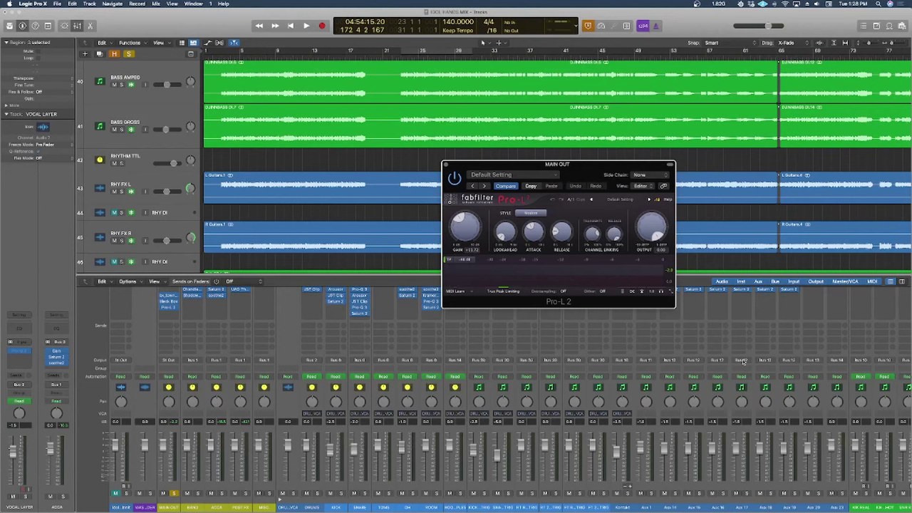
pyautogui.scroll(5, 743, 362)
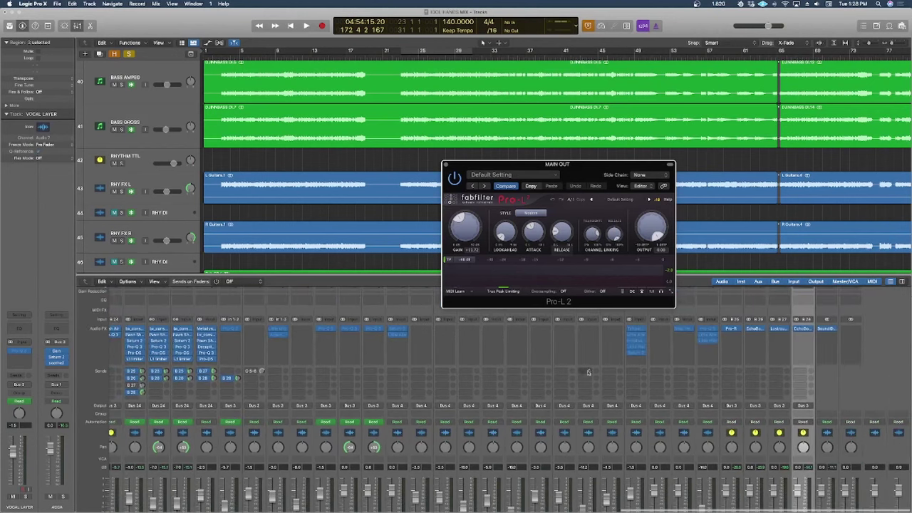
# Step: Close the Pro-L 2 window and hide the mixer to give the arrangement the full height
pyautogui.hscroll(10, 742, 362)
pyautogui.click(446, 164)
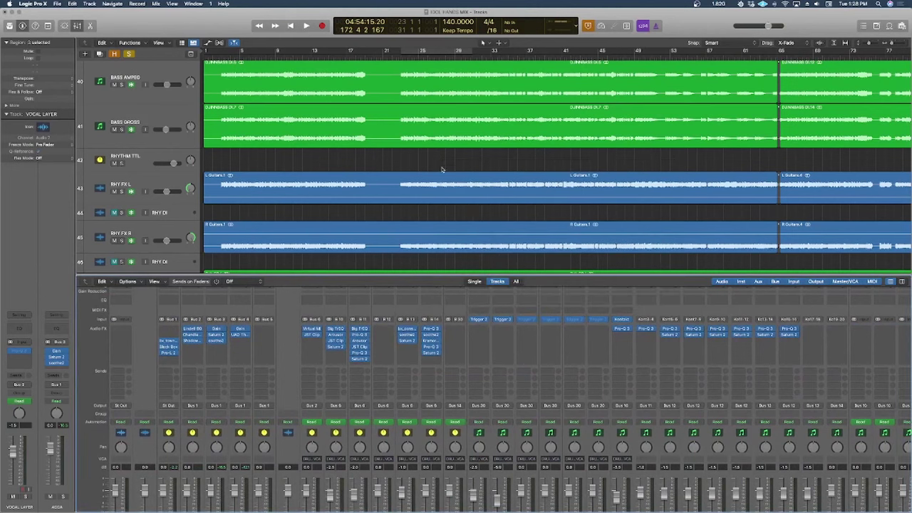
pyautogui.scroll(-6, 444, 171)
pyautogui.click(79, 25)
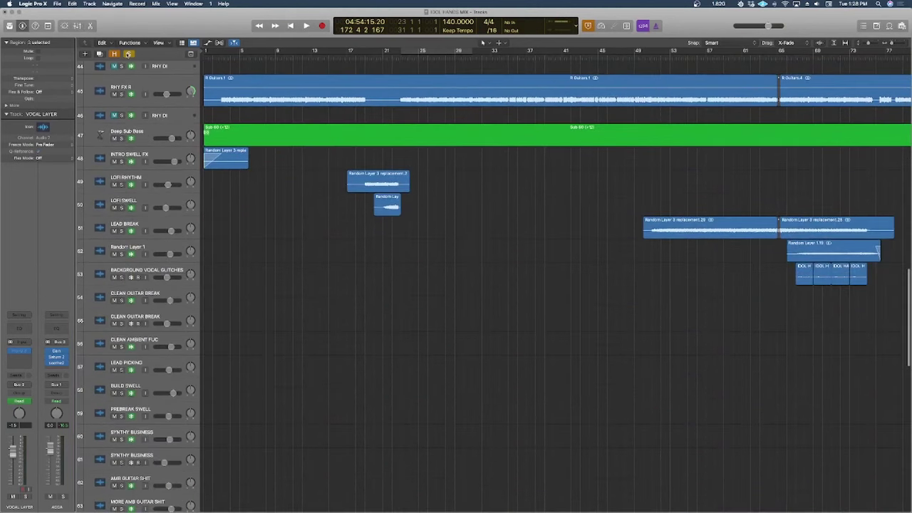
# Step: Collapse the DRUMS VCA track stack in the zoomed-out arrangement
pyautogui.scroll(15, 335, 199)
pyautogui.scroll(-6, 362, 242)
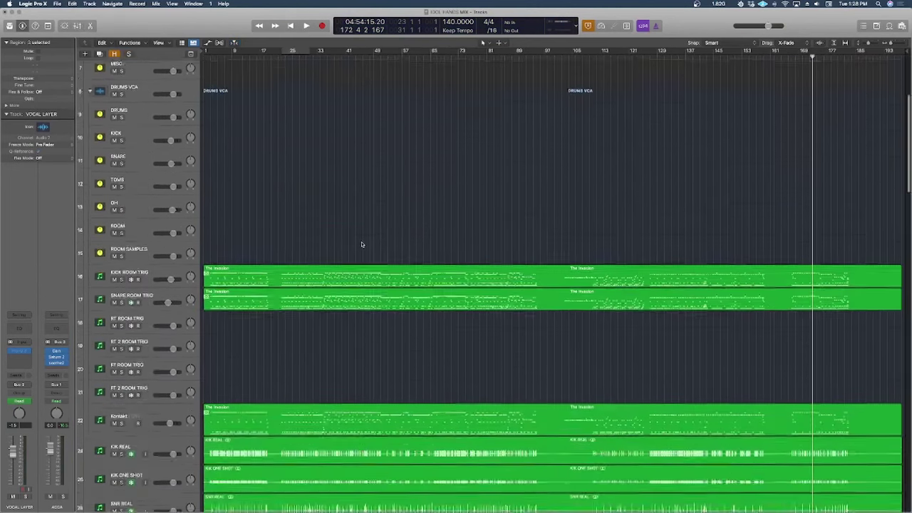
pyautogui.scroll(7, 362, 243)
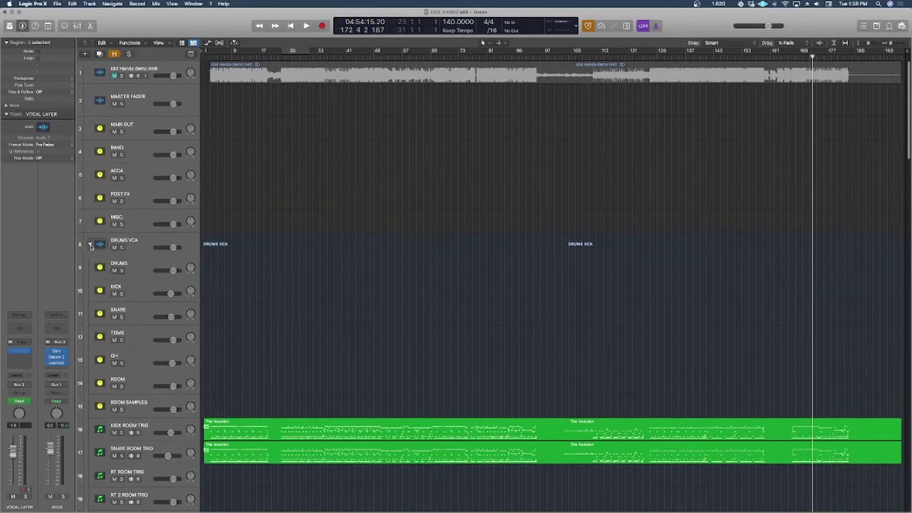
pyautogui.click(90, 245)
pyautogui.scroll(-3, 374, 284)
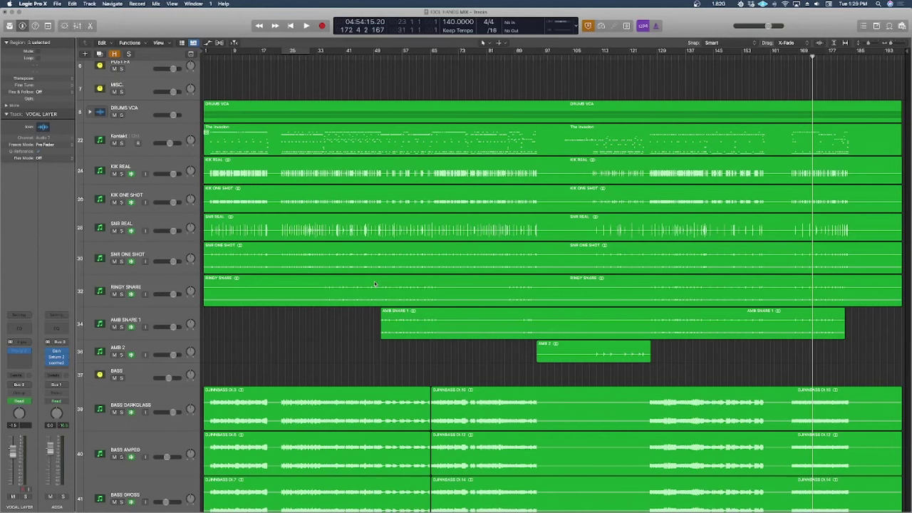
# Step: Look over the arrangement from the drum and bass tracks through the guitars and vocals to the sound effects
pyautogui.scroll(-10, 410, 295)
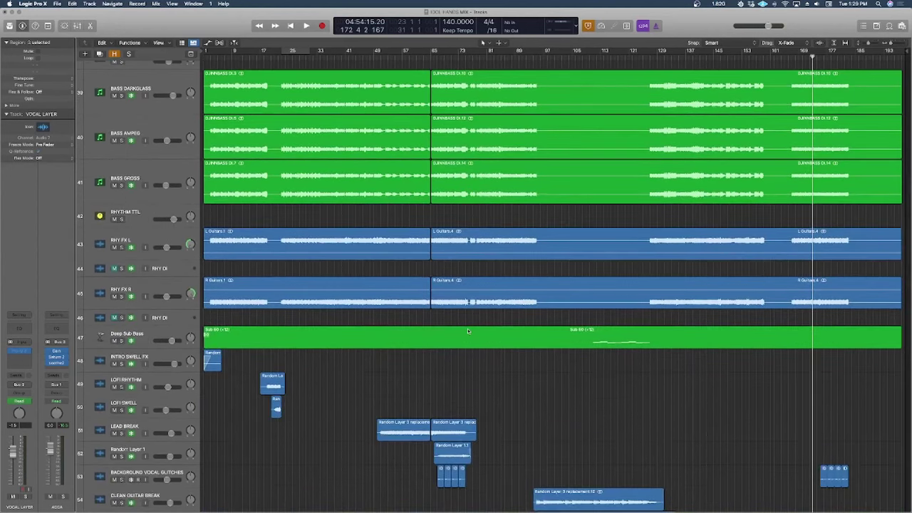
pyautogui.scroll(-10, 467, 331)
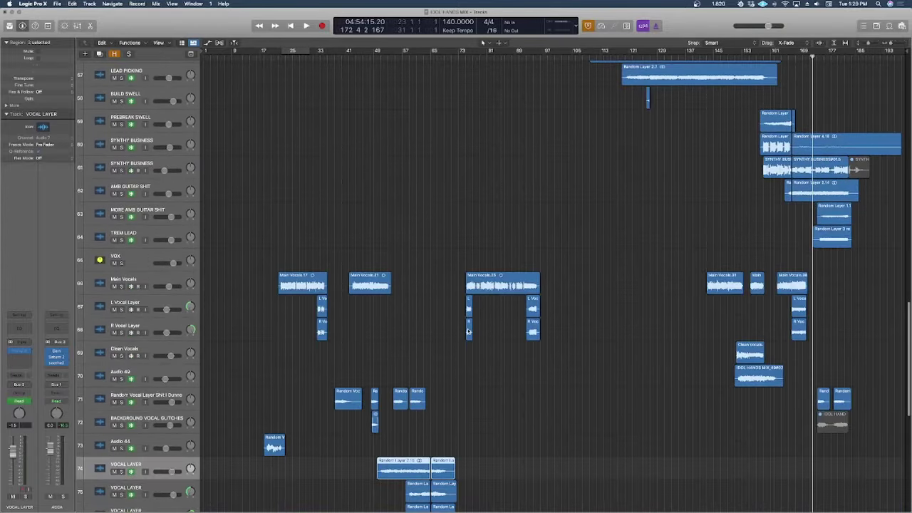
pyautogui.scroll(10, 468, 330)
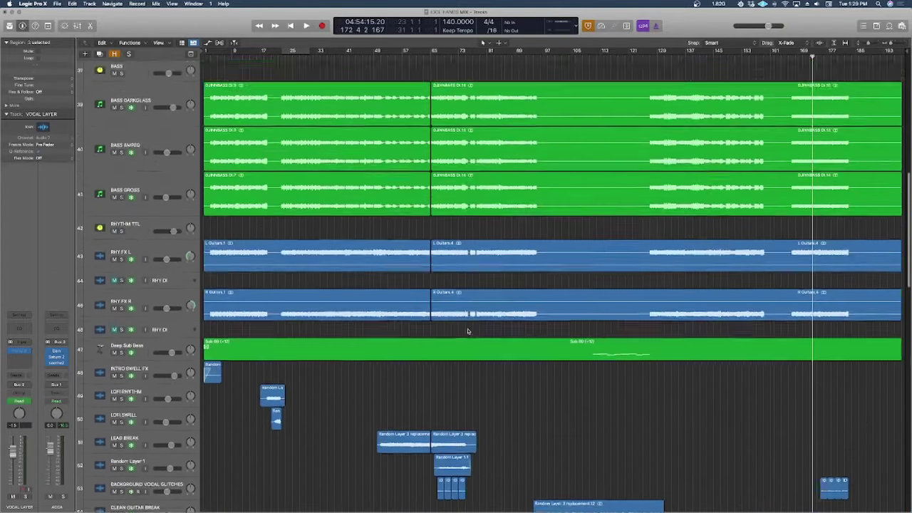
pyautogui.scroll(10, 467, 331)
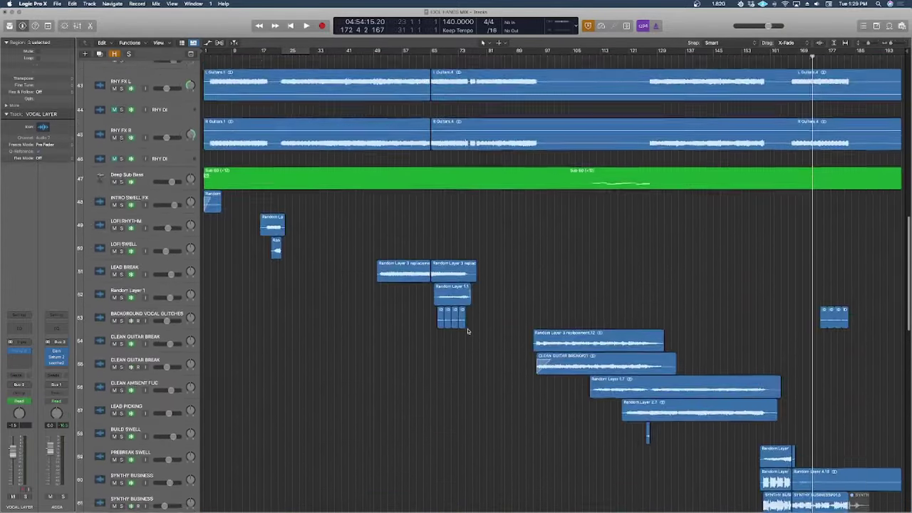
pyautogui.scroll(-10, 468, 330)
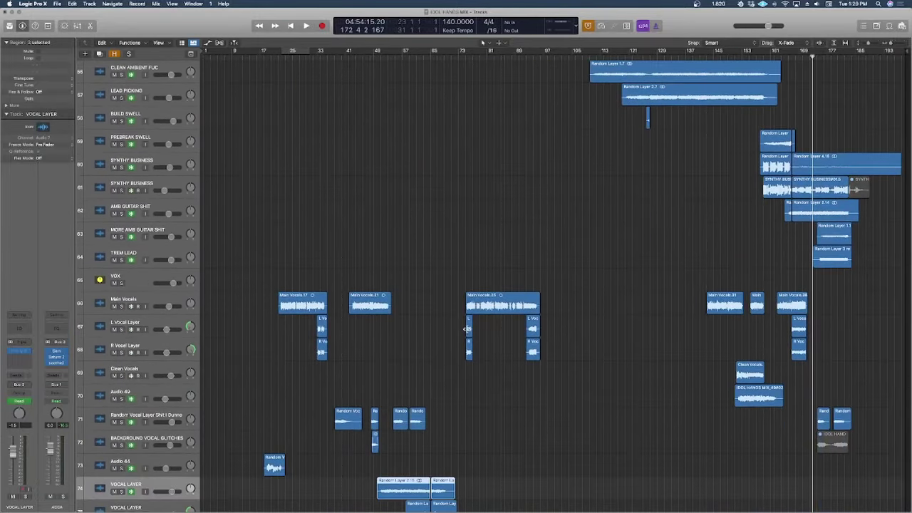
pyautogui.scroll(-4, 467, 329)
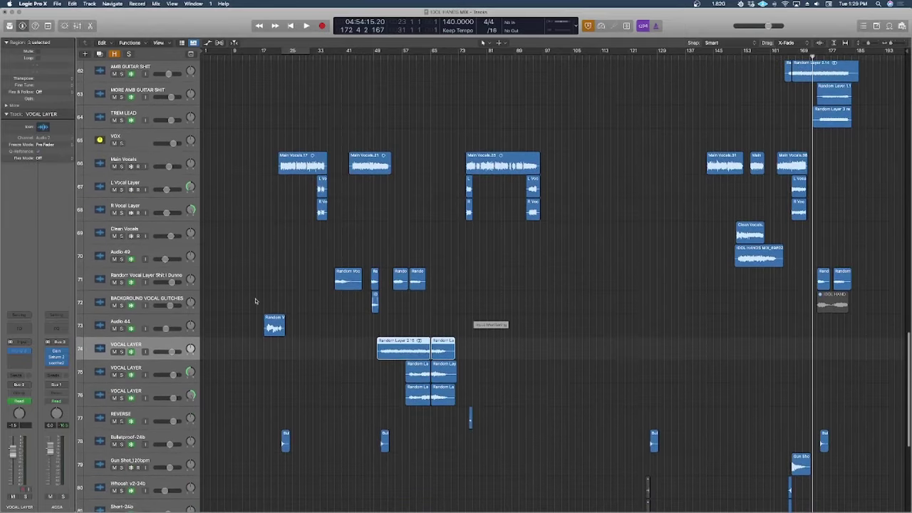
pyautogui.scroll(-5, 448, 304)
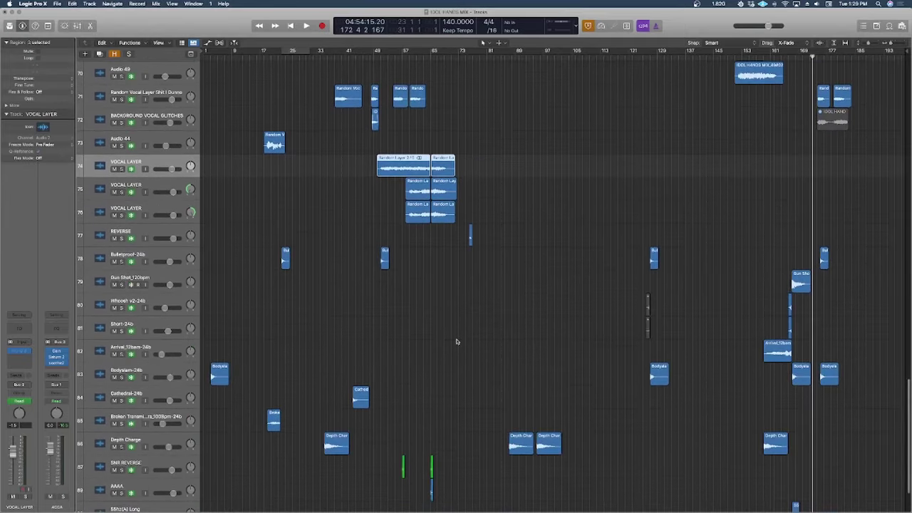
# Step: Review the guitar, synth and vocal layers again and return to the drum and bass tracks
pyautogui.scroll(20, 499, 356)
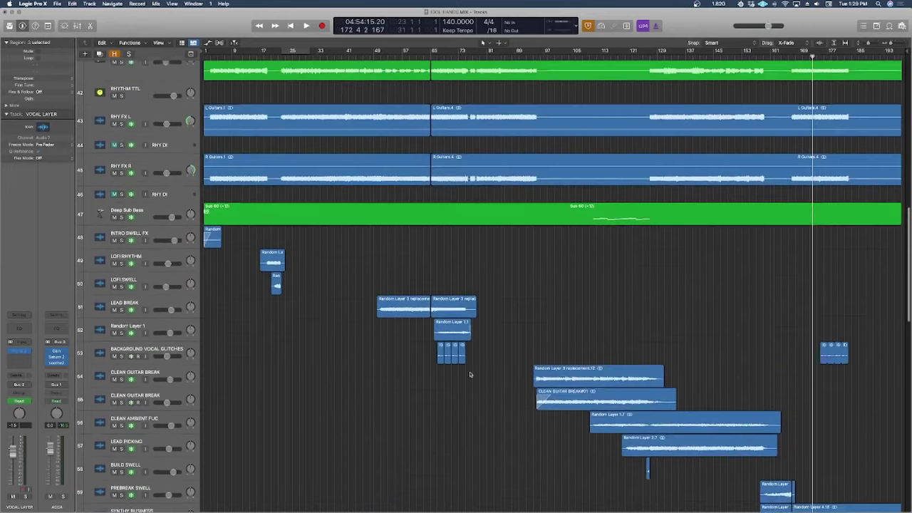
pyautogui.scroll(-5, 547, 362)
pyautogui.scroll(10, 549, 363)
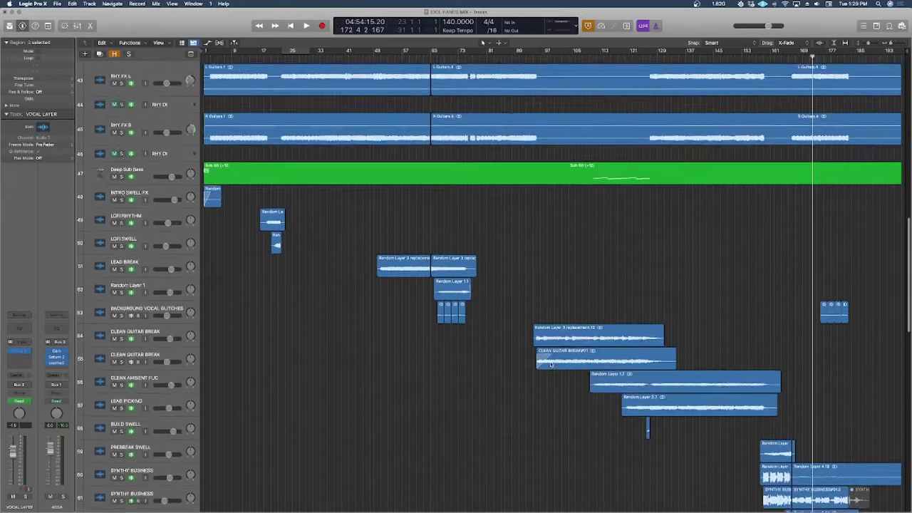
pyautogui.scroll(-4, 550, 365)
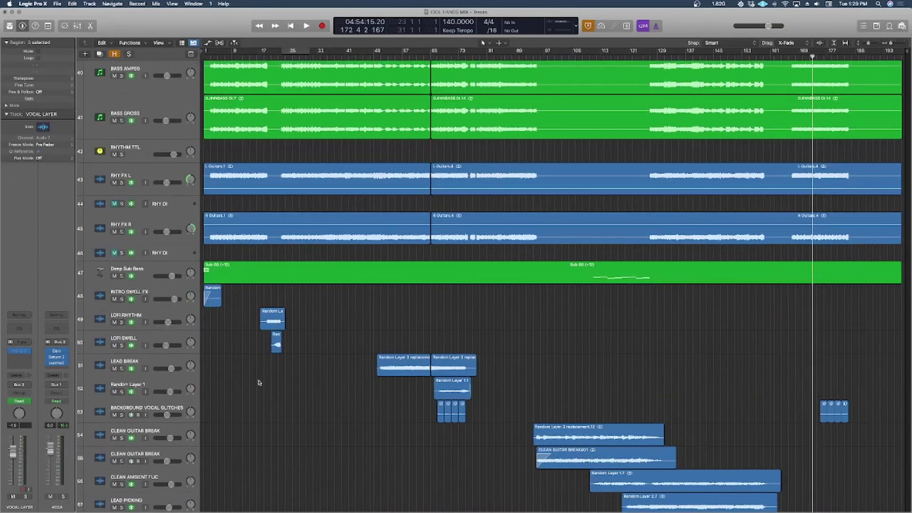
pyautogui.scroll(-1, 259, 382)
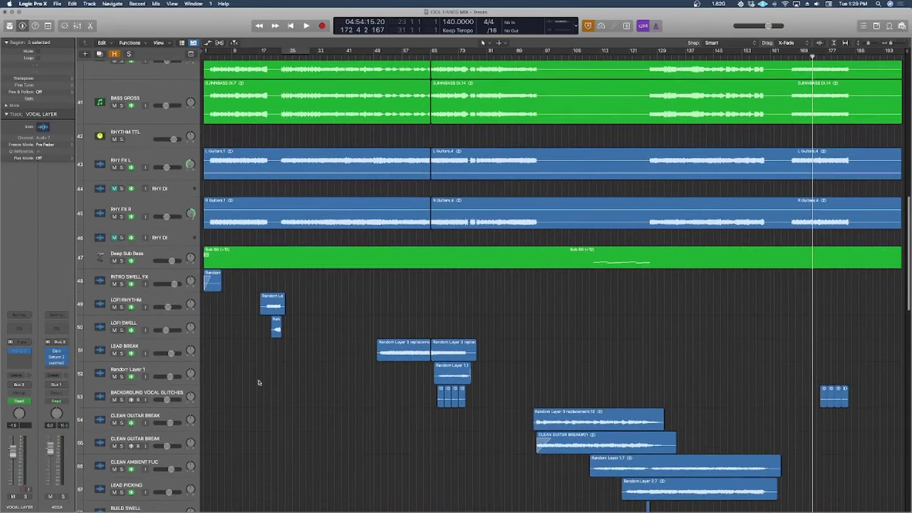
pyautogui.scroll(-10, 258, 383)
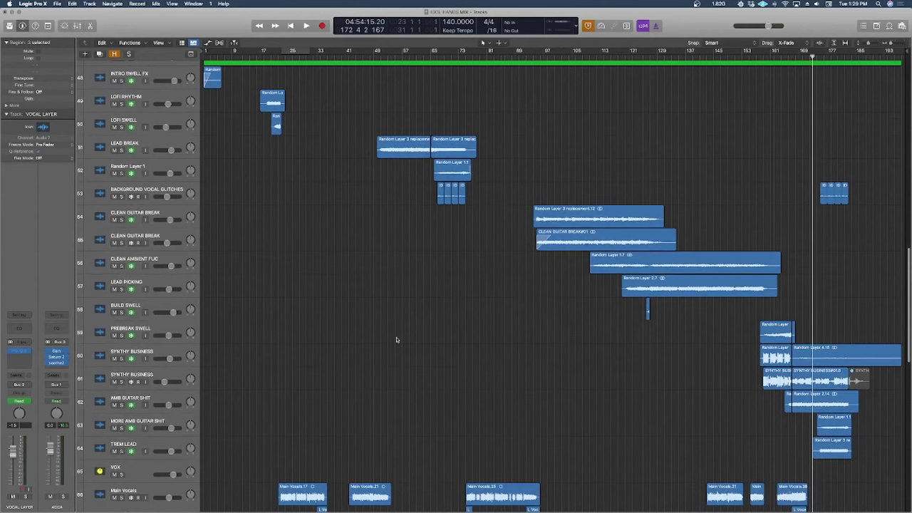
pyautogui.scroll(-9, 476, 322)
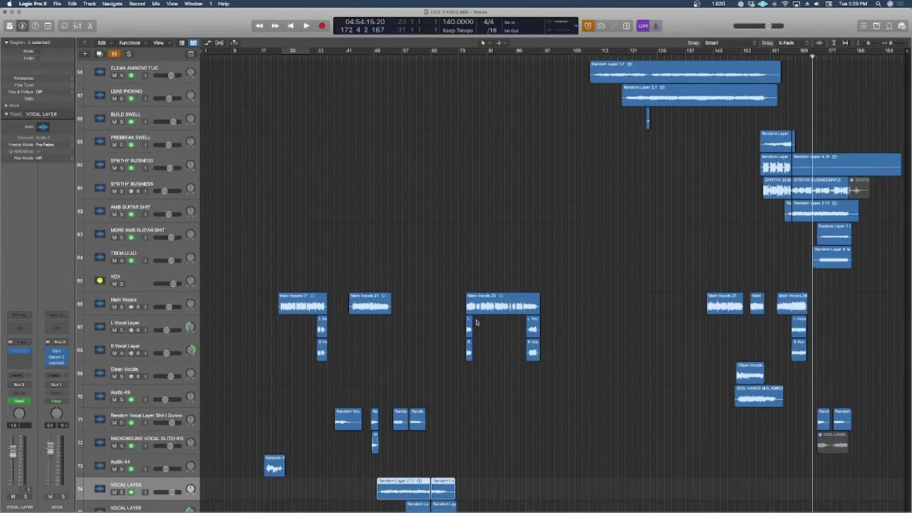
pyautogui.scroll(16, 476, 323)
pyautogui.scroll(15, 476, 322)
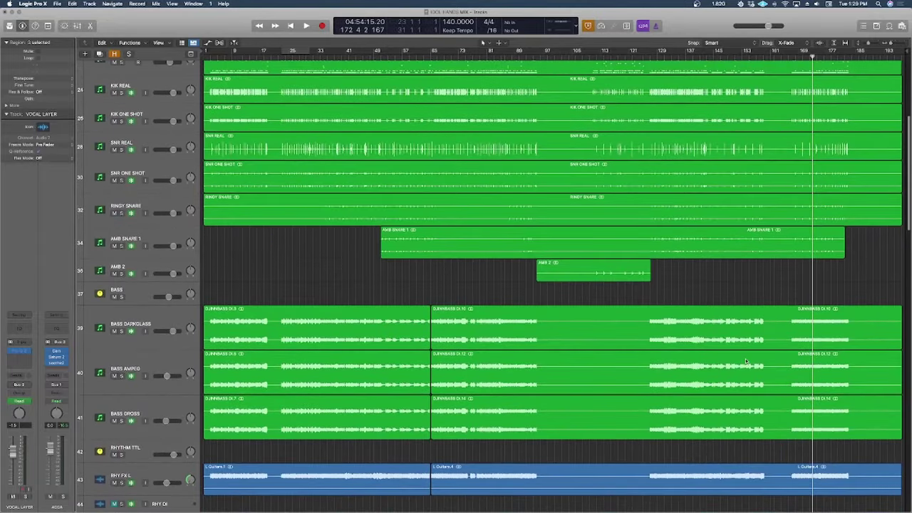